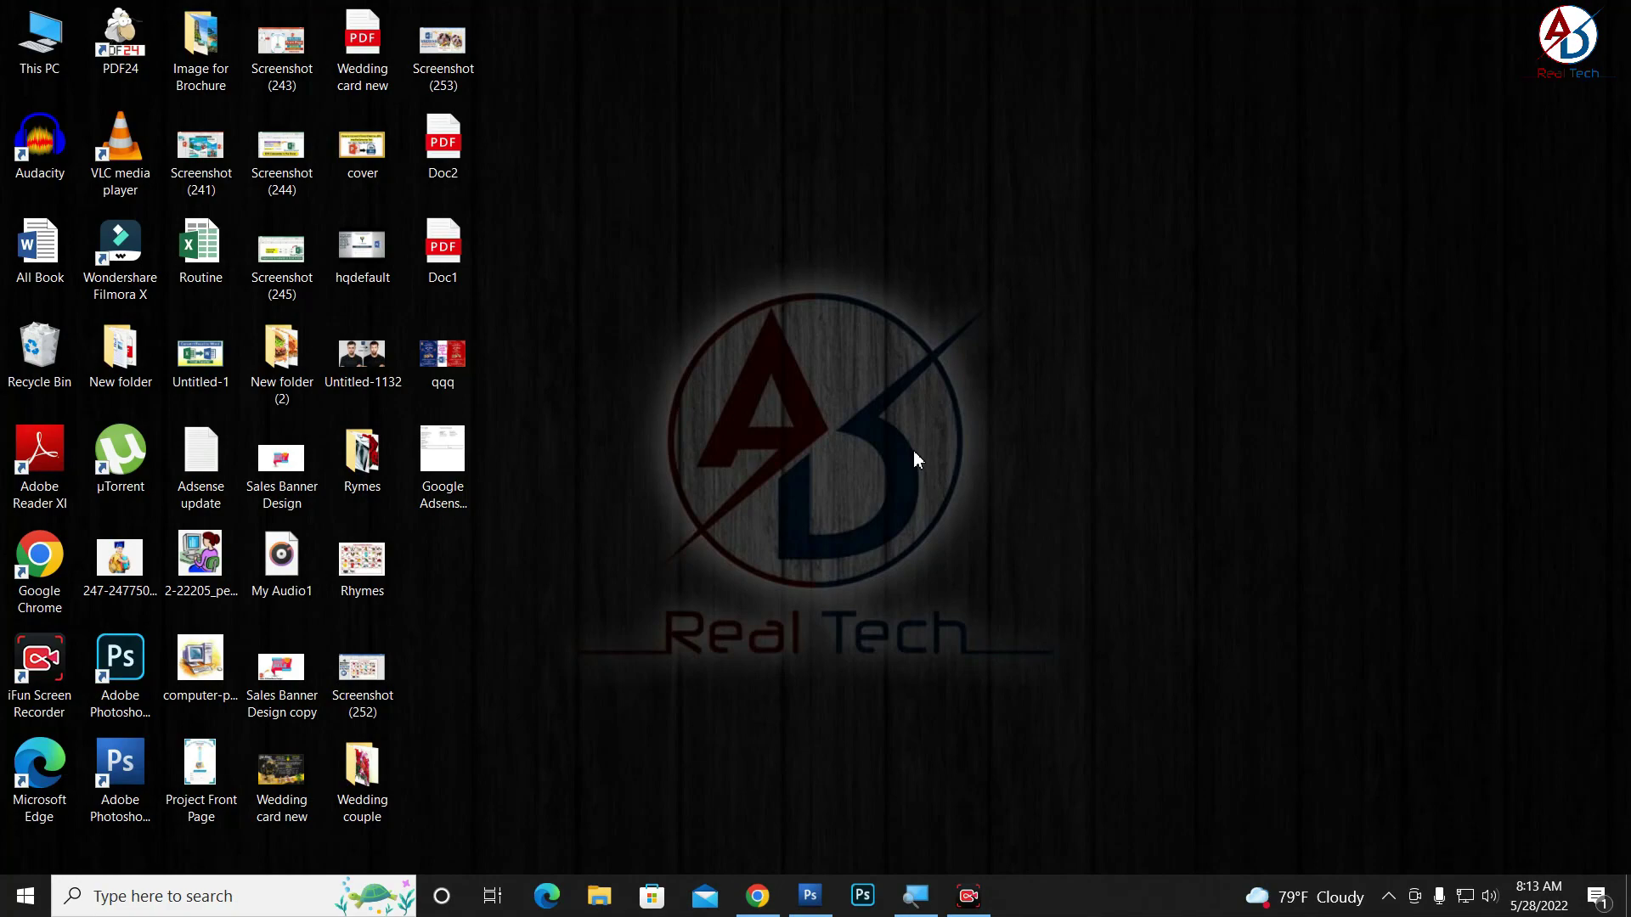
Restore the Chrome window showing the Ad Real Tech YouTube channel page
left_click(757, 895)
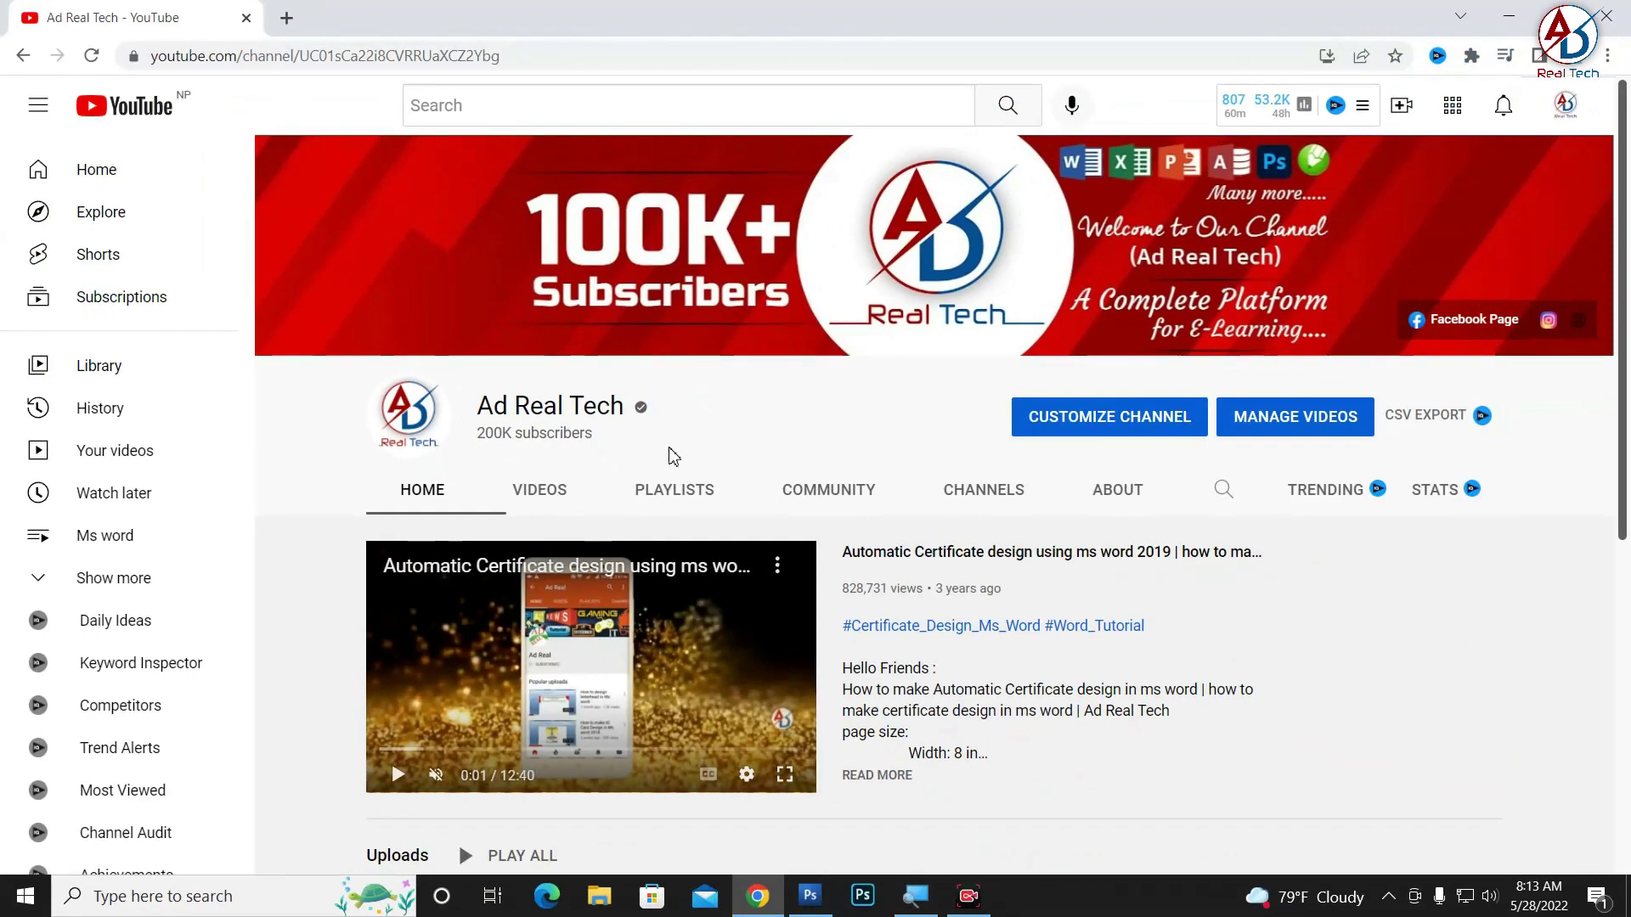
Minimize Chrome so the plain Windows desktop is visible
left_click(1500, 17)
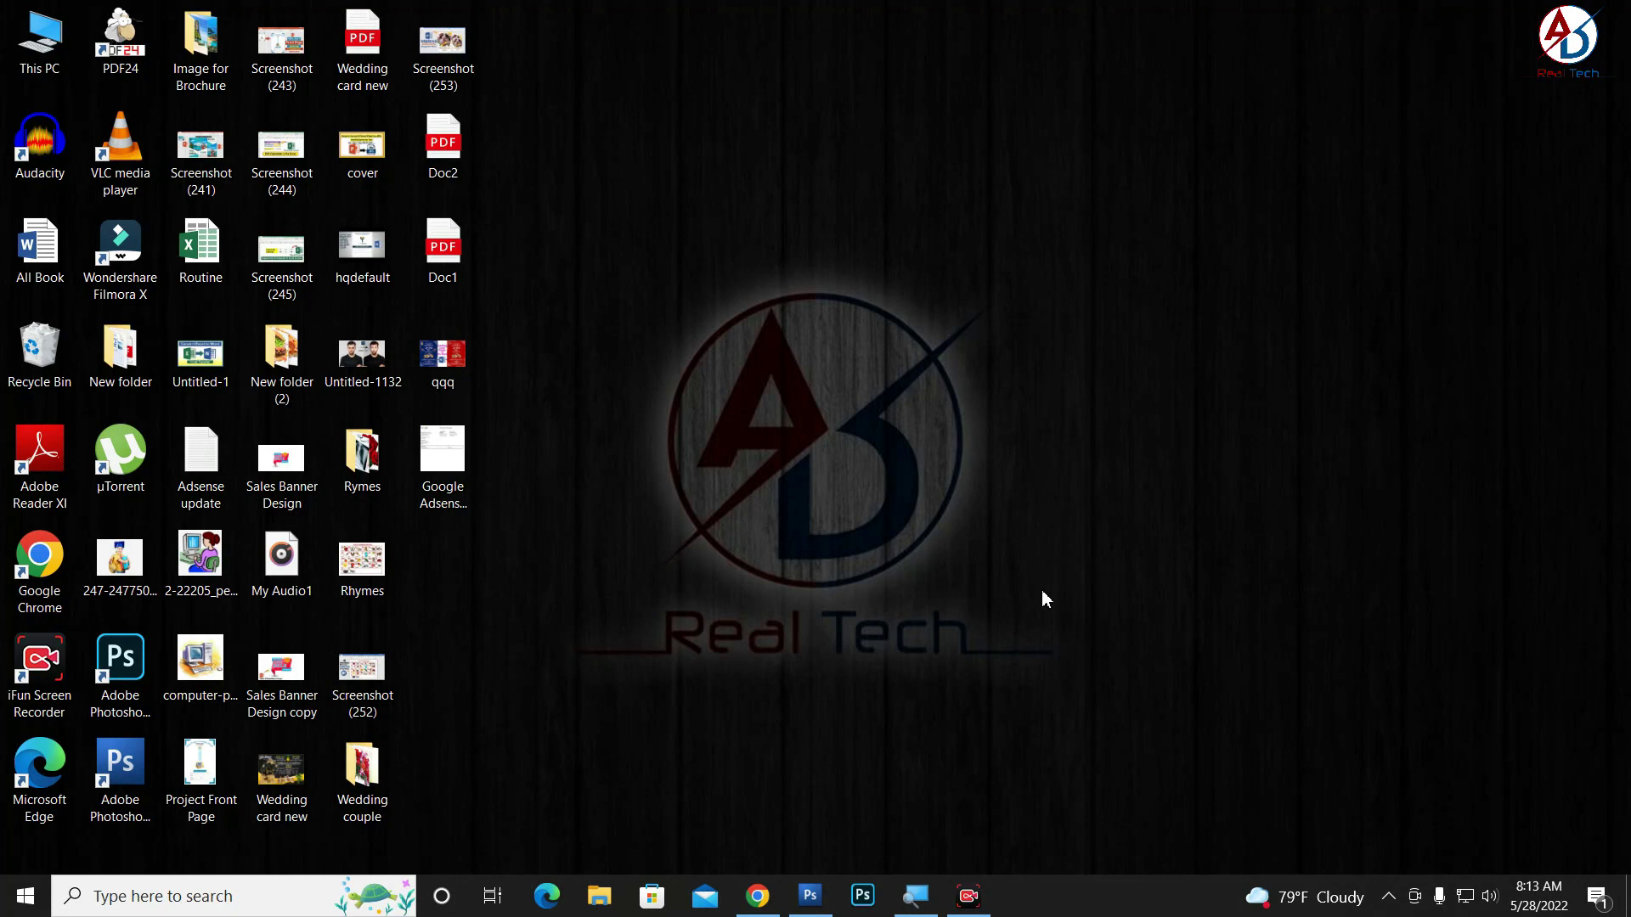
Bring Photoshop forward, show the Character panel, and reset the foreground colour to black
left_click(809, 896)
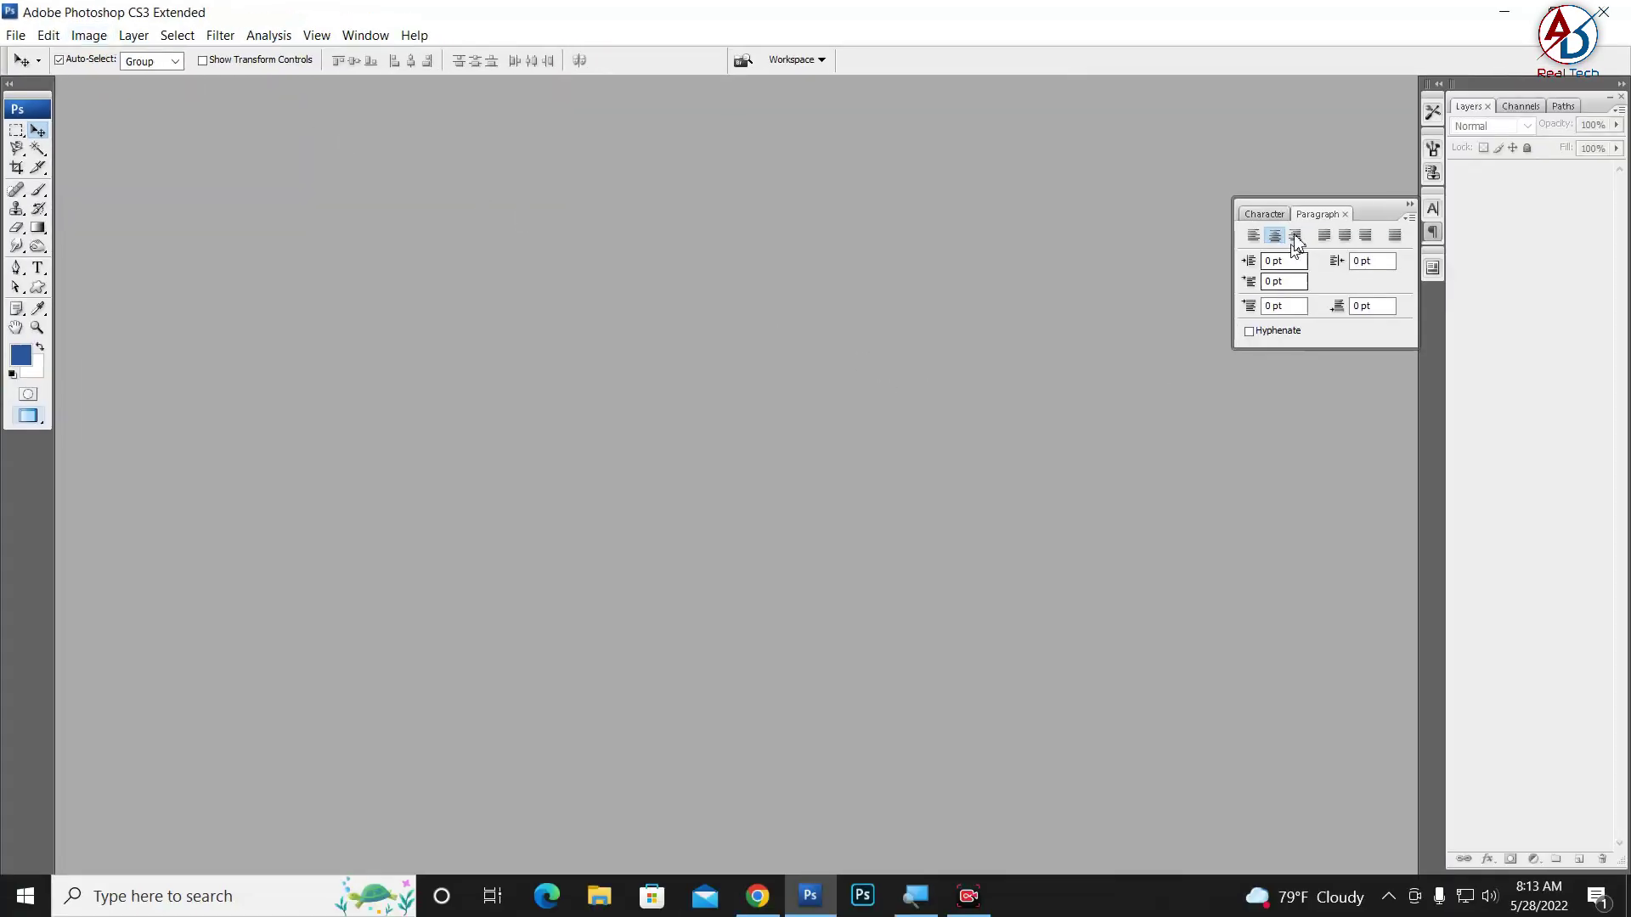
left_click(1264, 213)
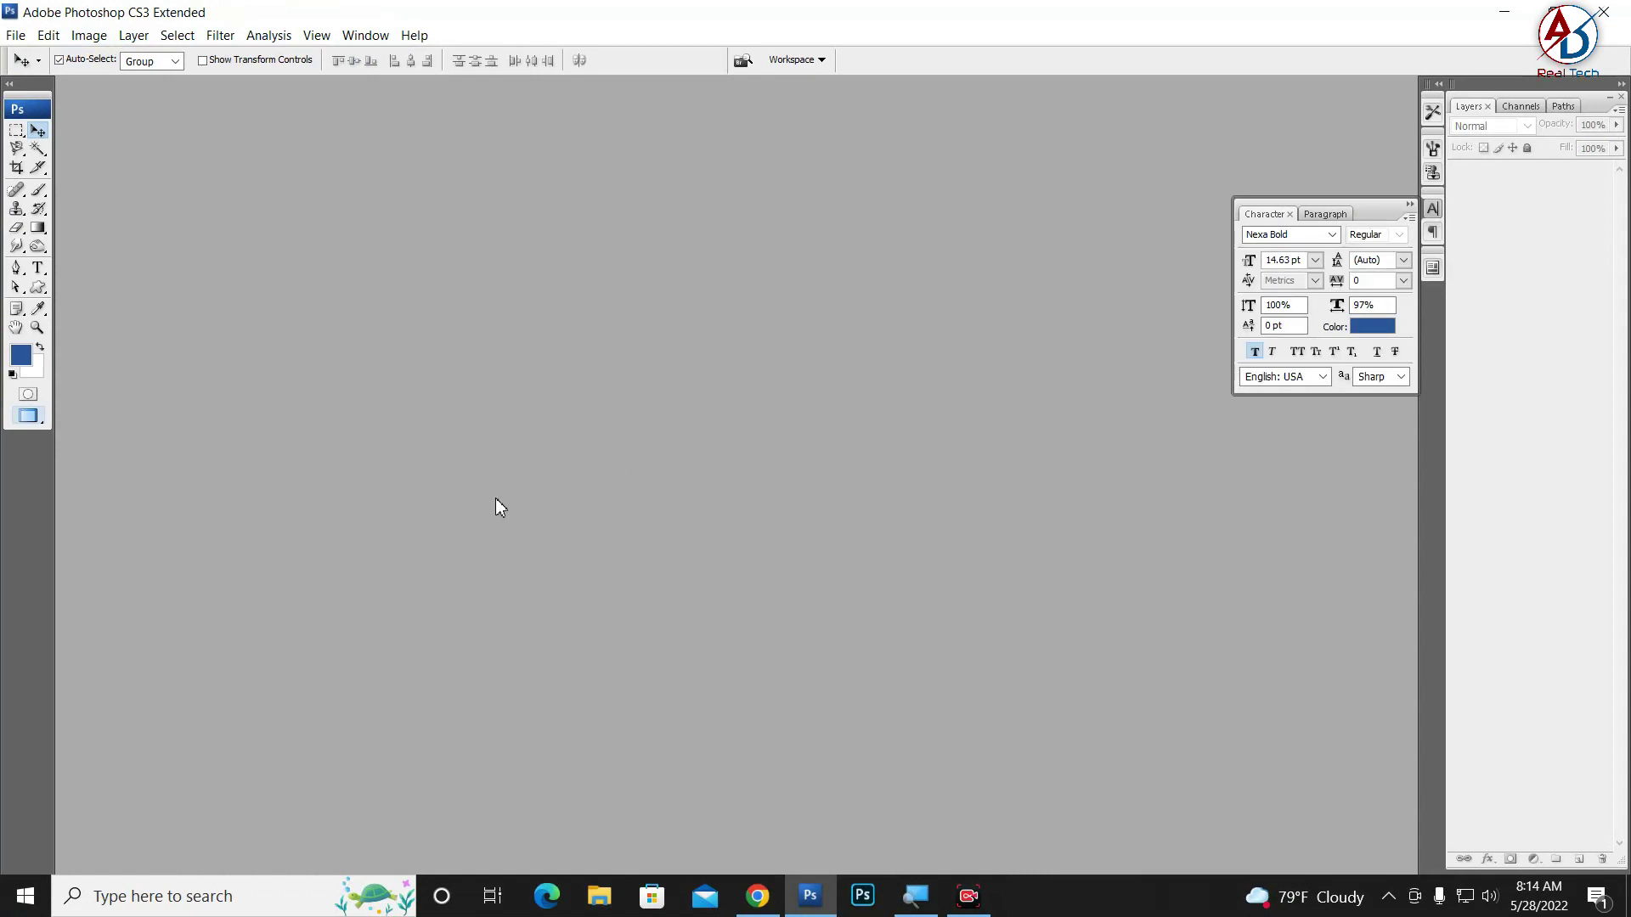
left_click(10, 374)
left_click(20, 35)
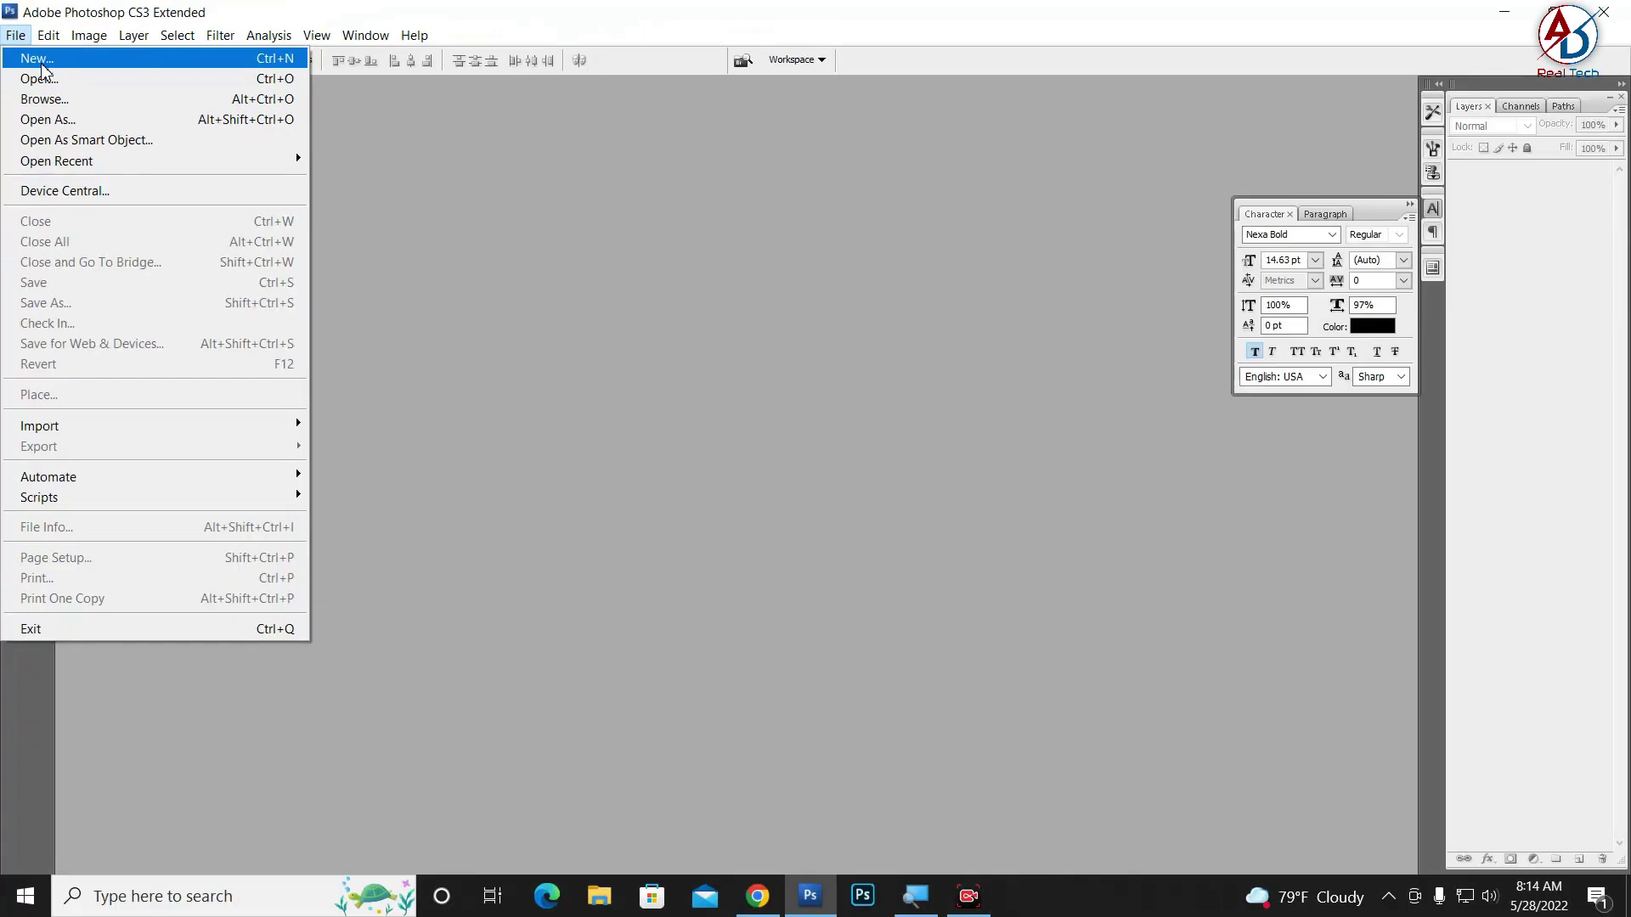
Create a new 1.5 × 1.5 inch, 600 ppi RGB document with a white background
left_click(80, 90)
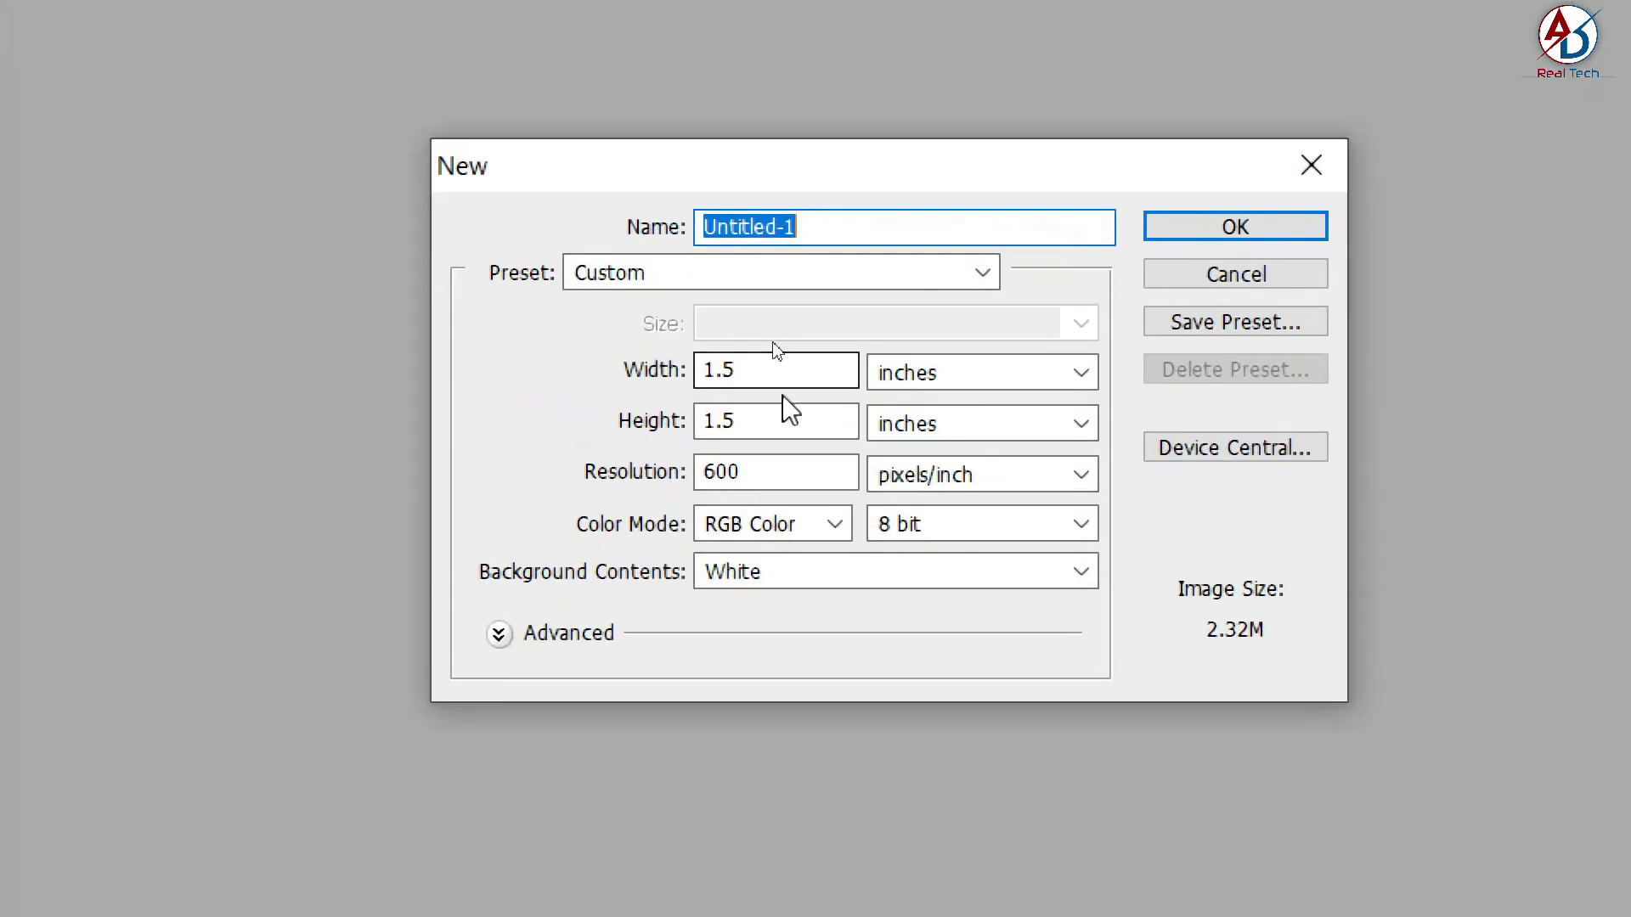
double_click(752, 371)
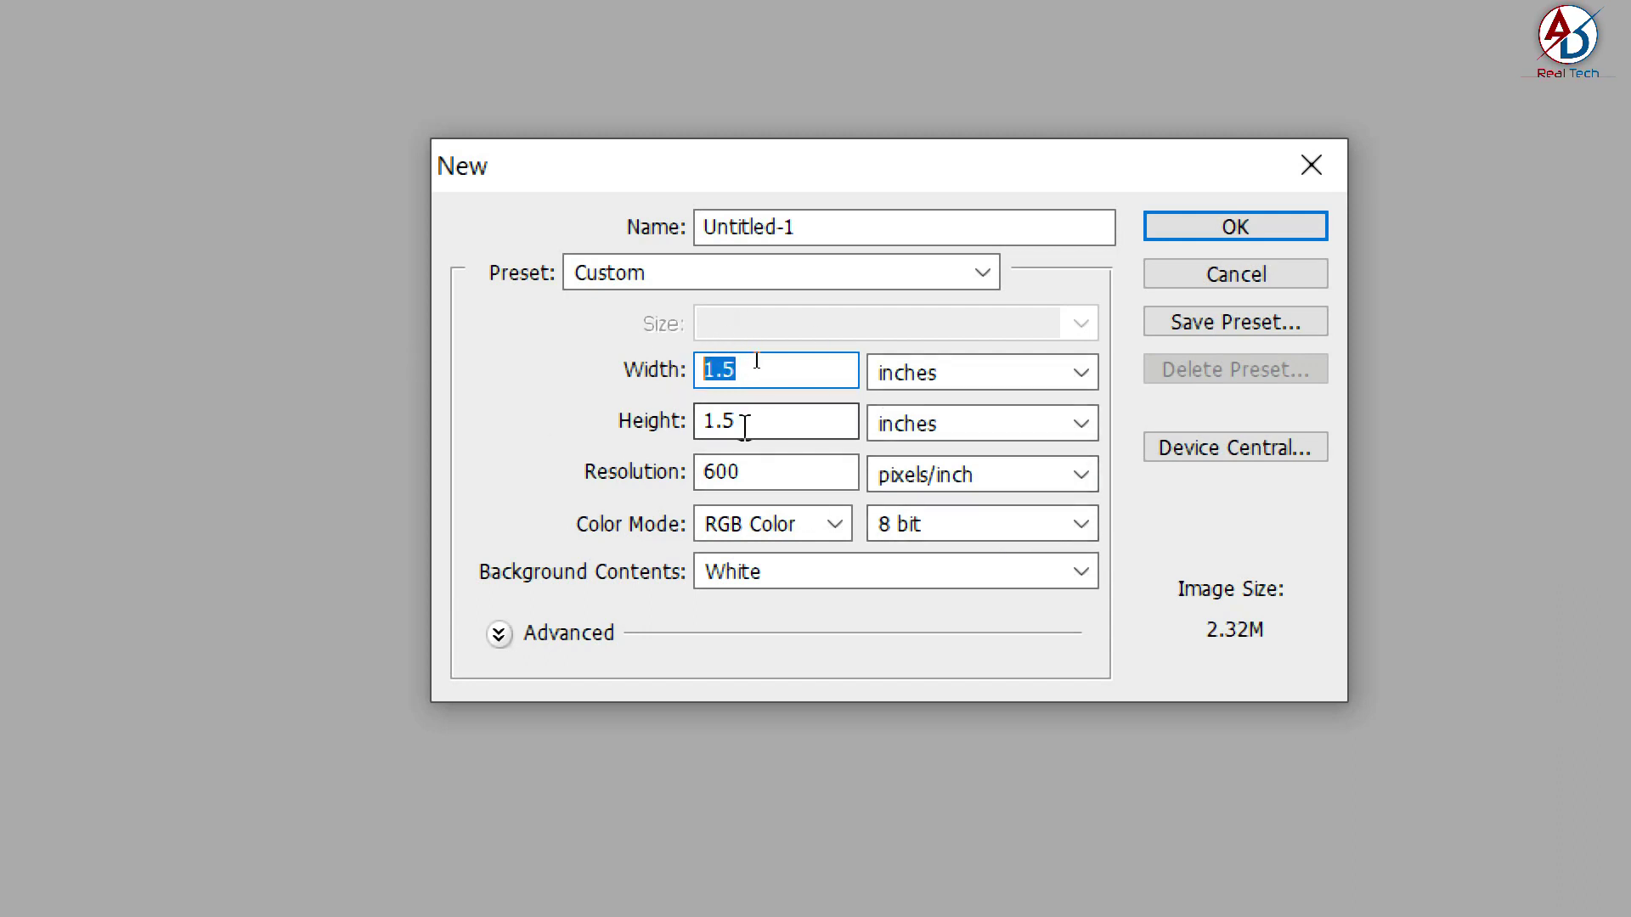
left_click_drag(735, 422, 693, 418)
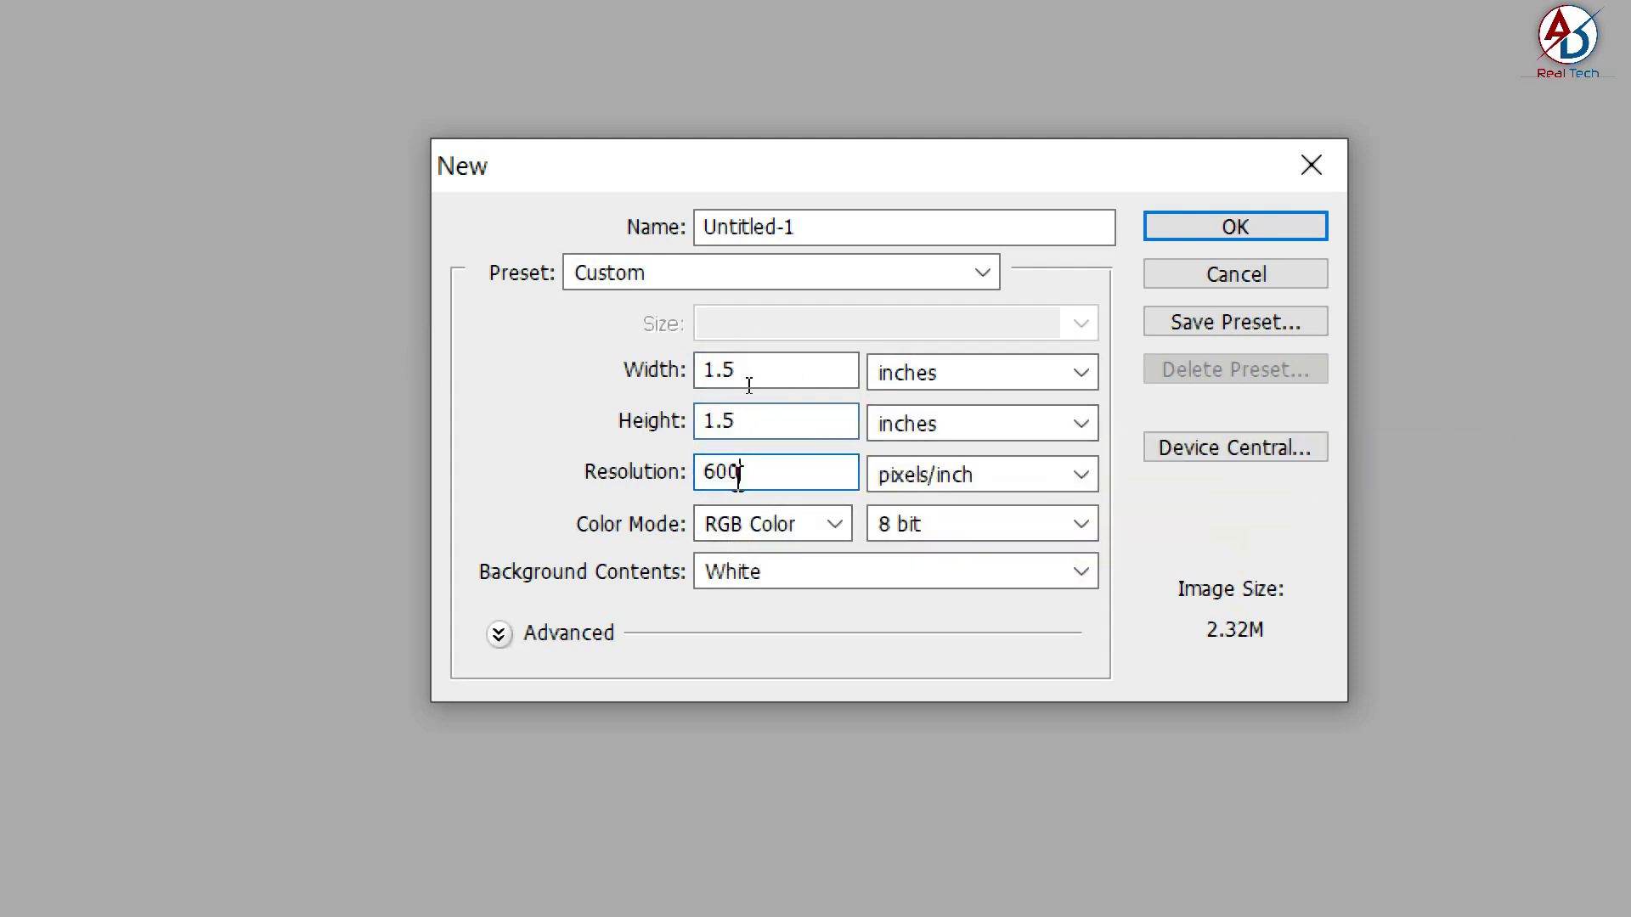
left_click_drag(764, 476, 673, 473)
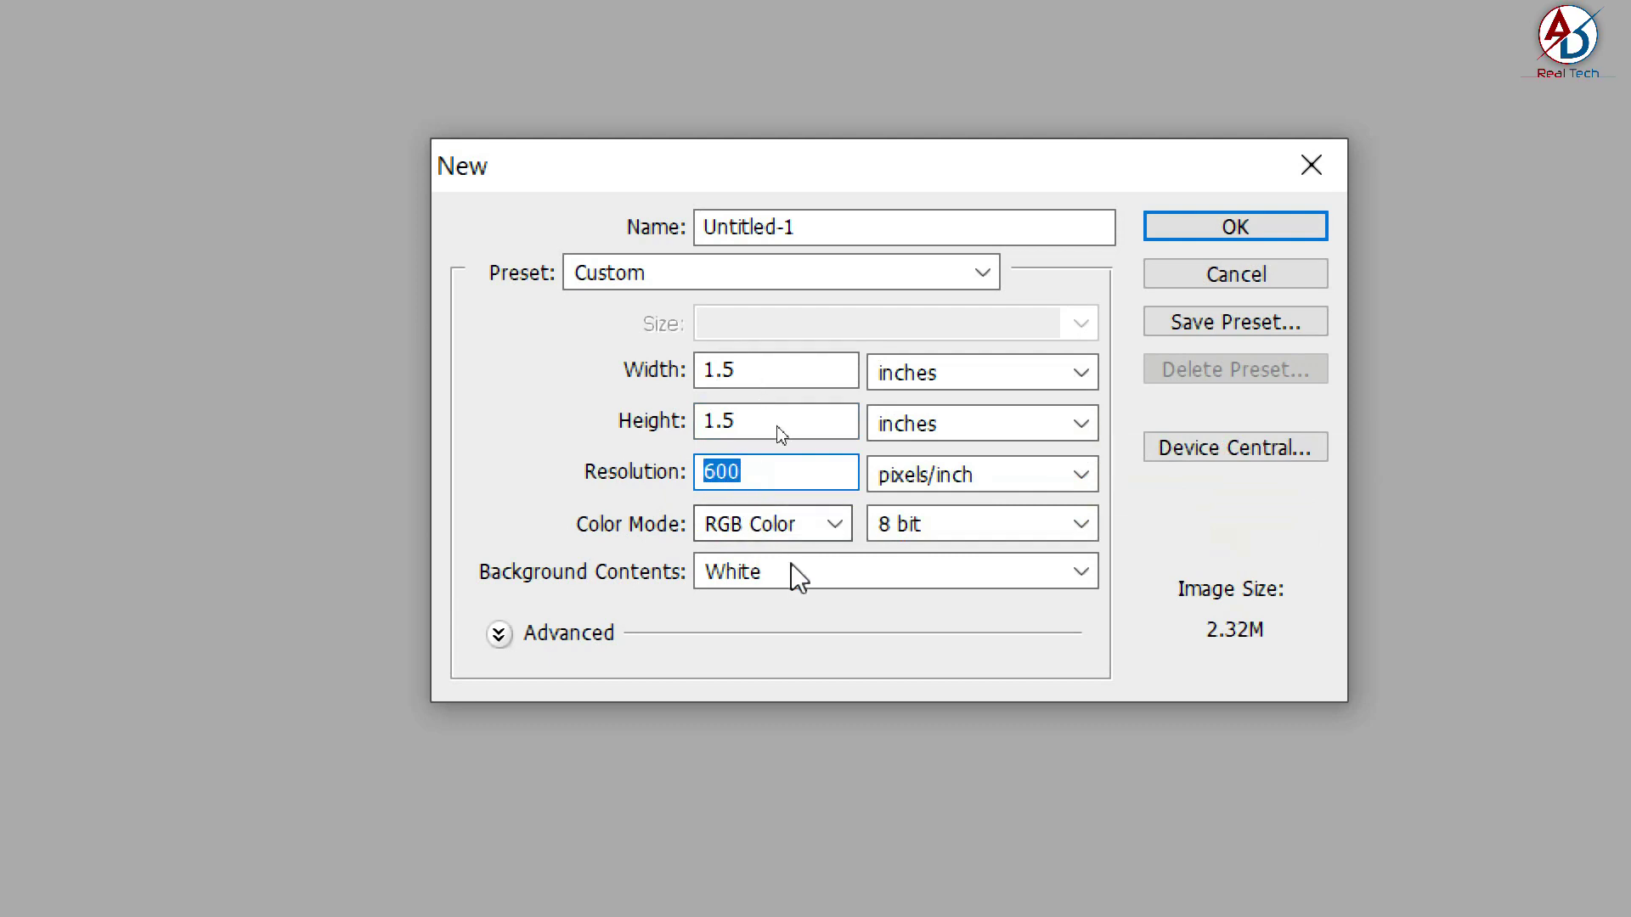
left_click(749, 527)
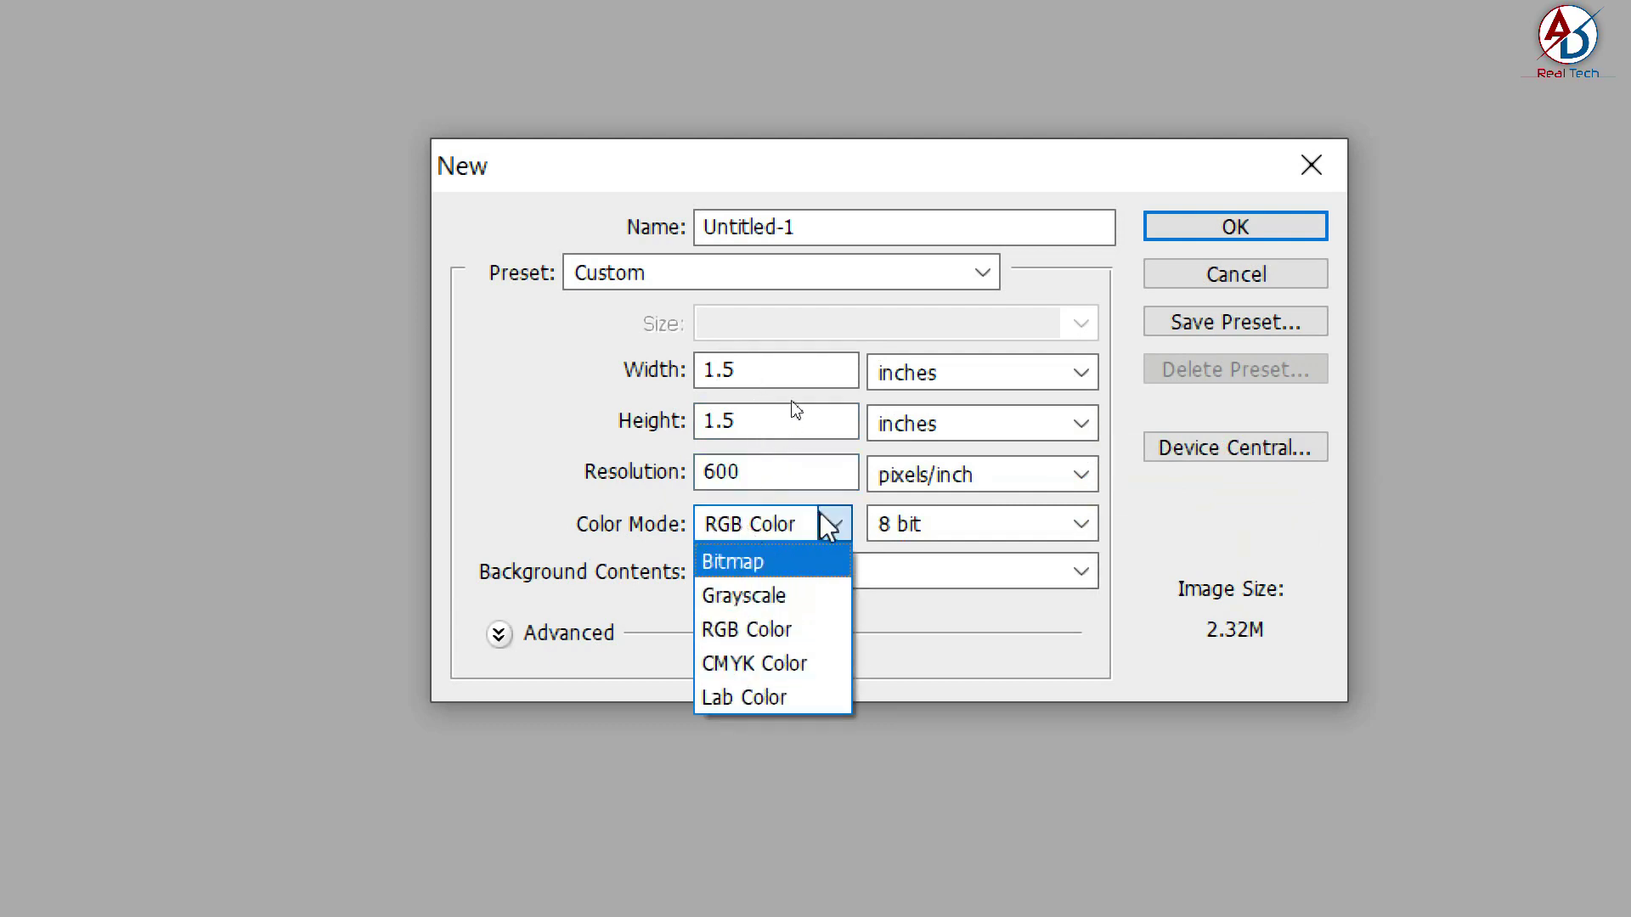
left_click(788, 629)
left_click(807, 578)
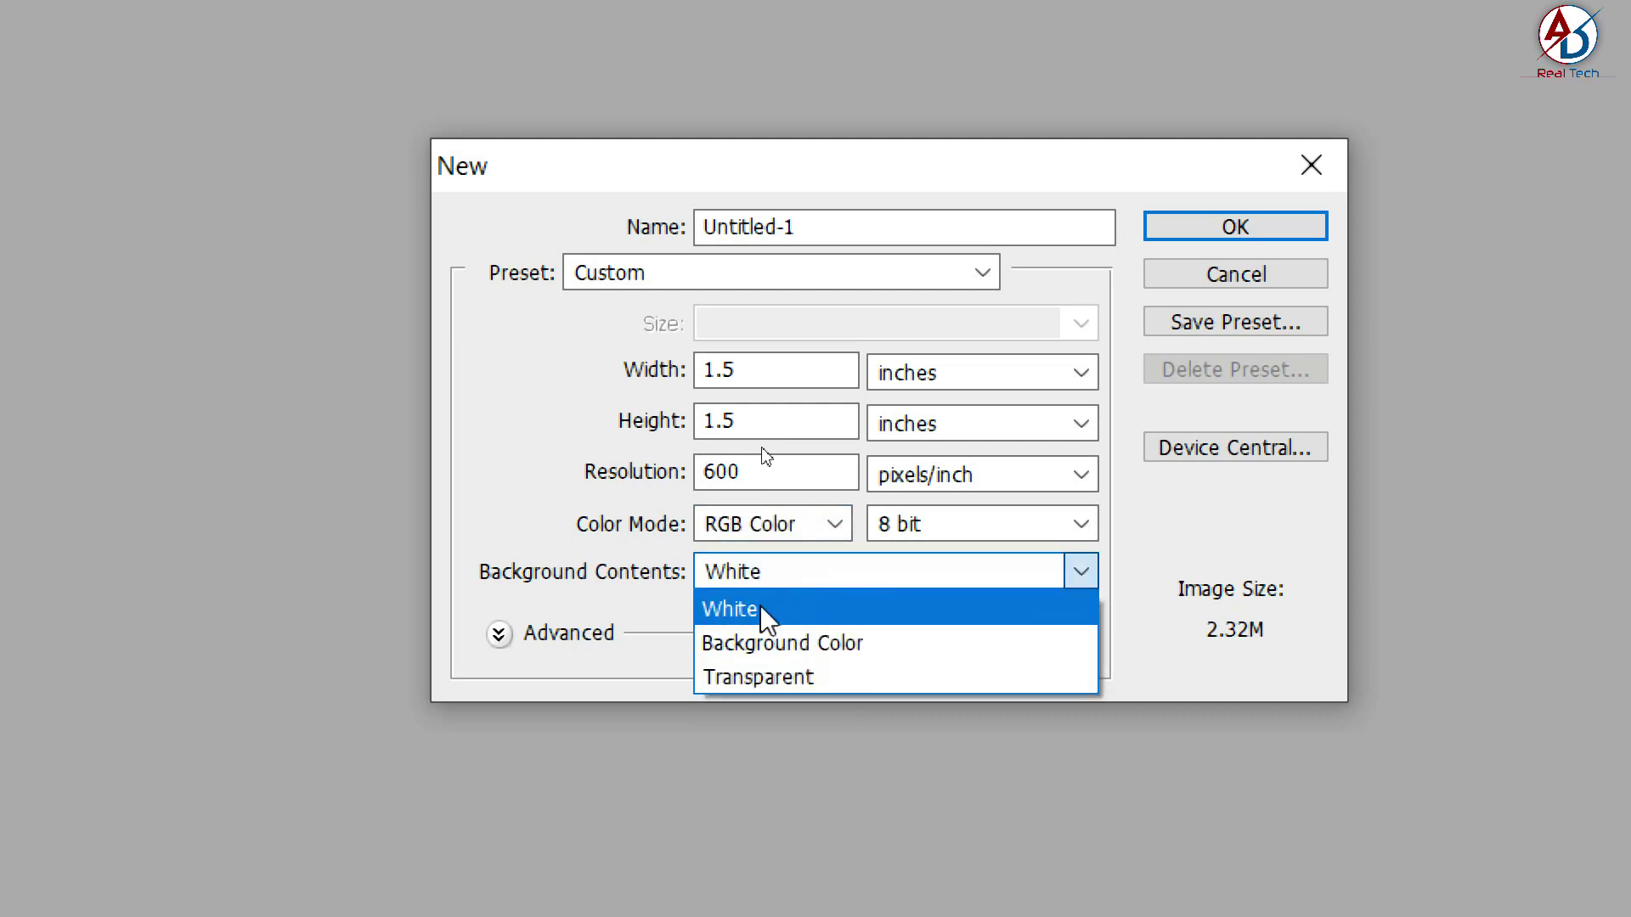
left_click(760, 608)
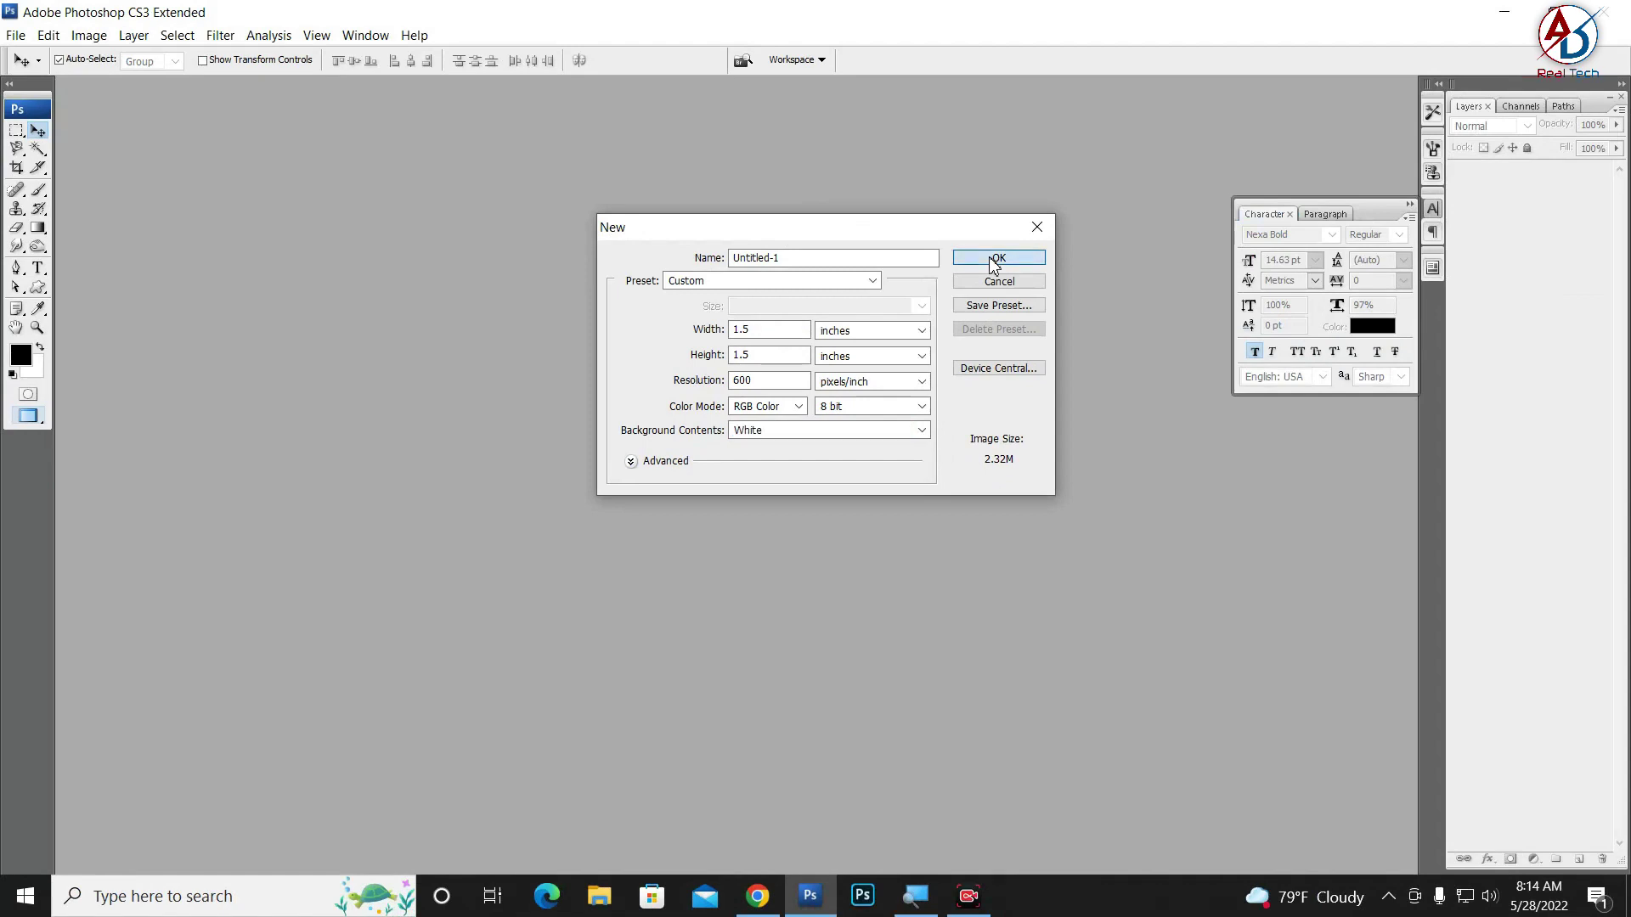
left_click(1216, 226)
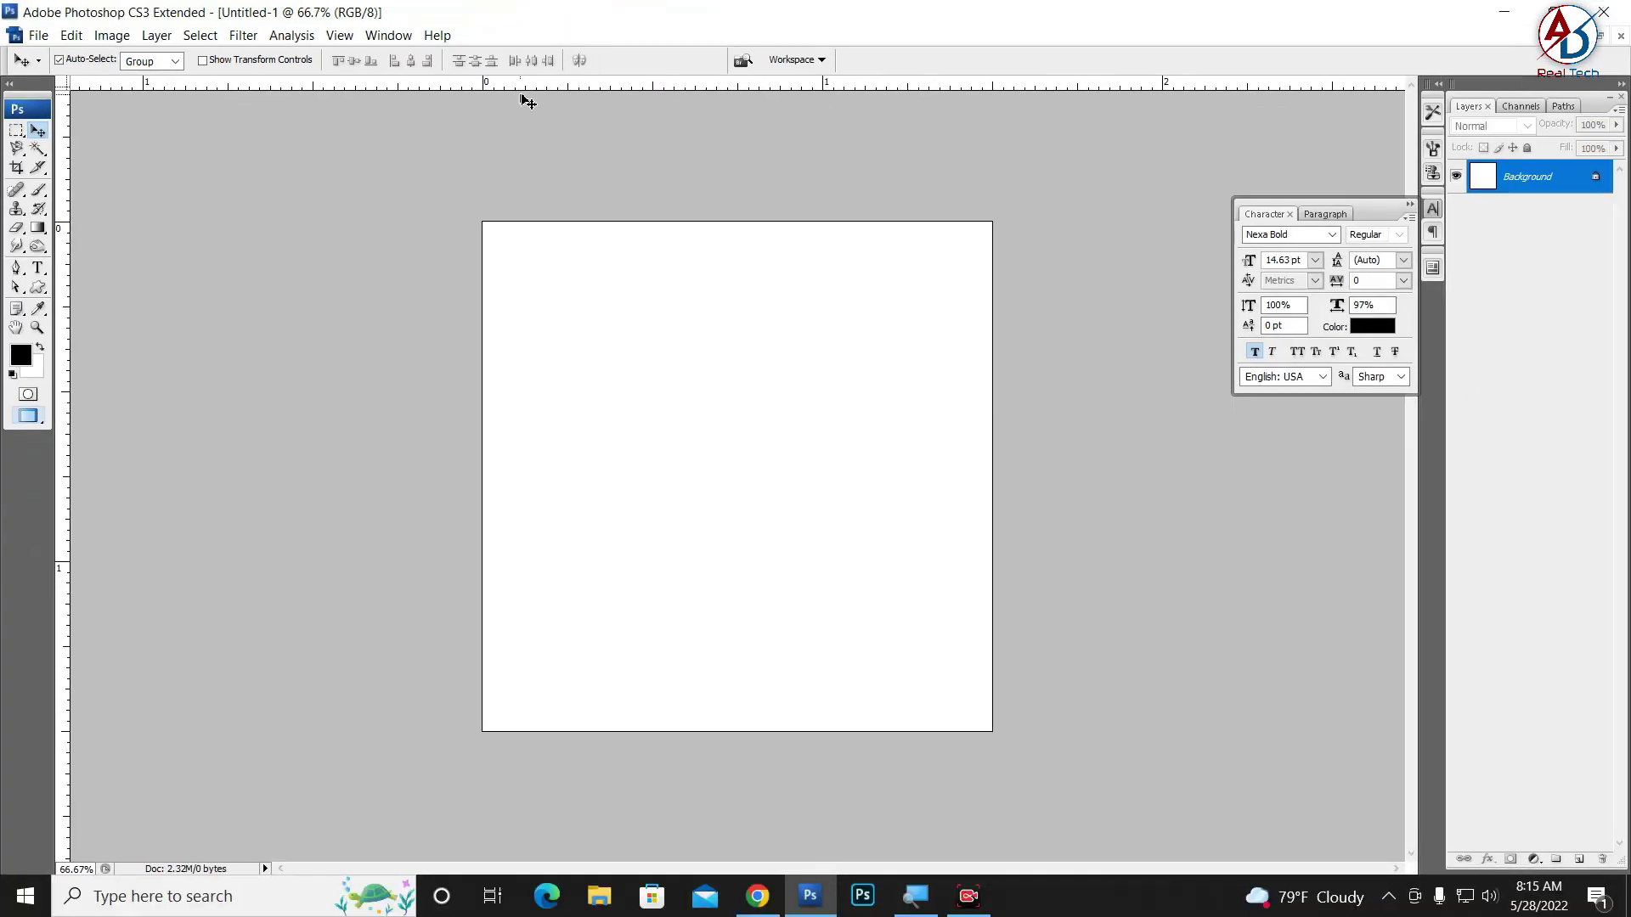
Drag a horizontal and a vertical guide from the rulers so they cross at the canvas centre
left_click_drag(576, 83, 593, 478)
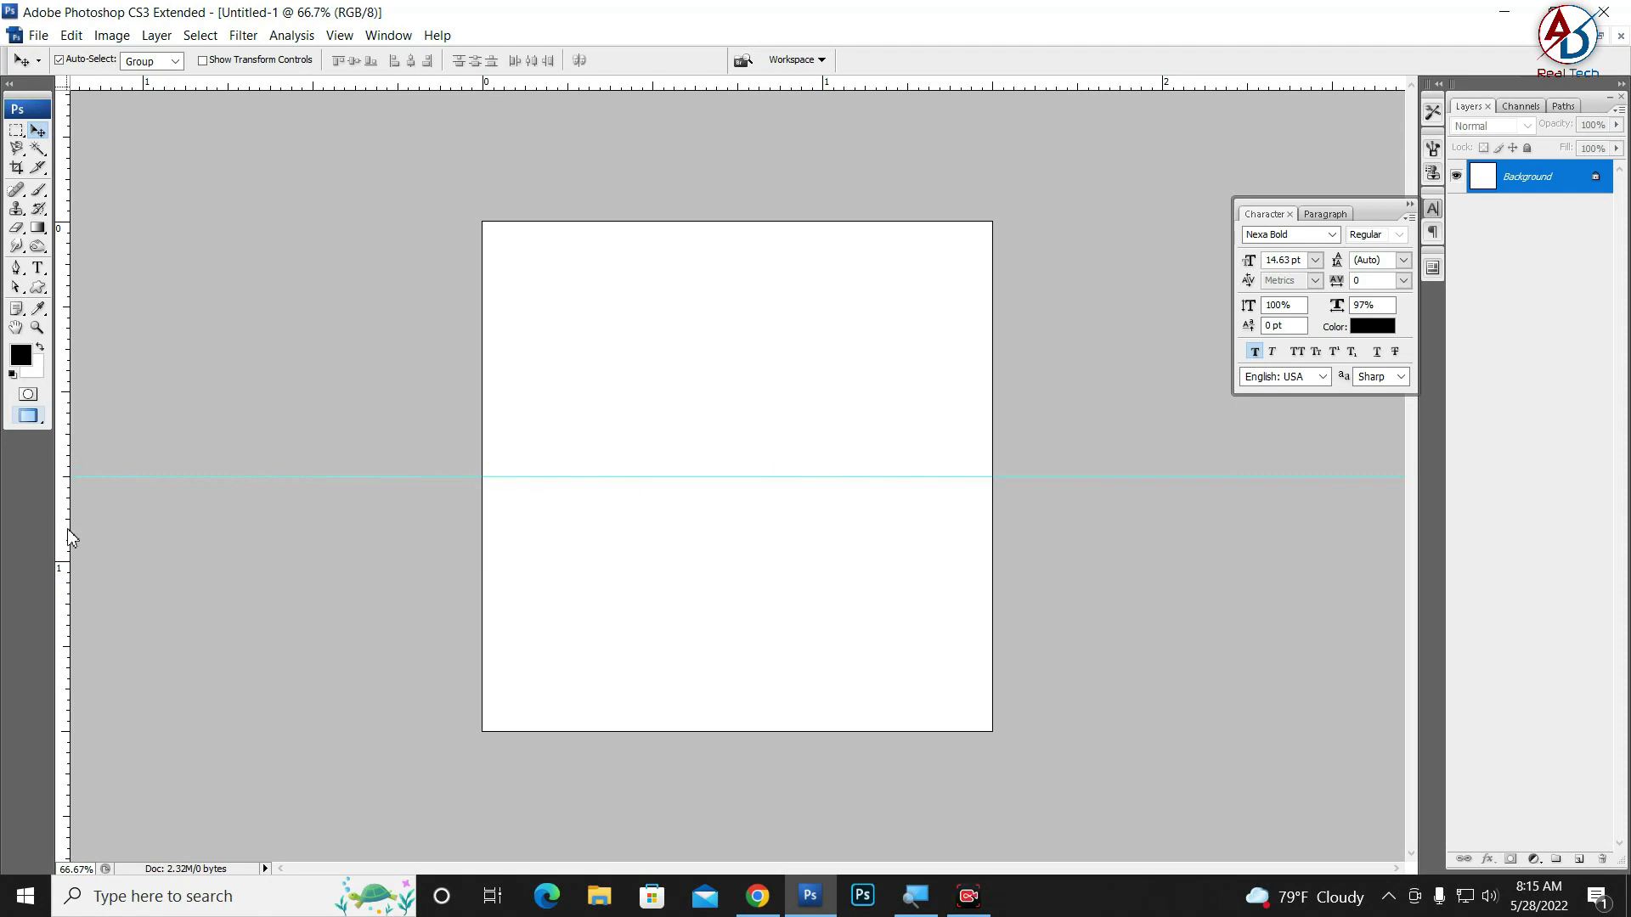
left_click_drag(68, 537, 729, 545)
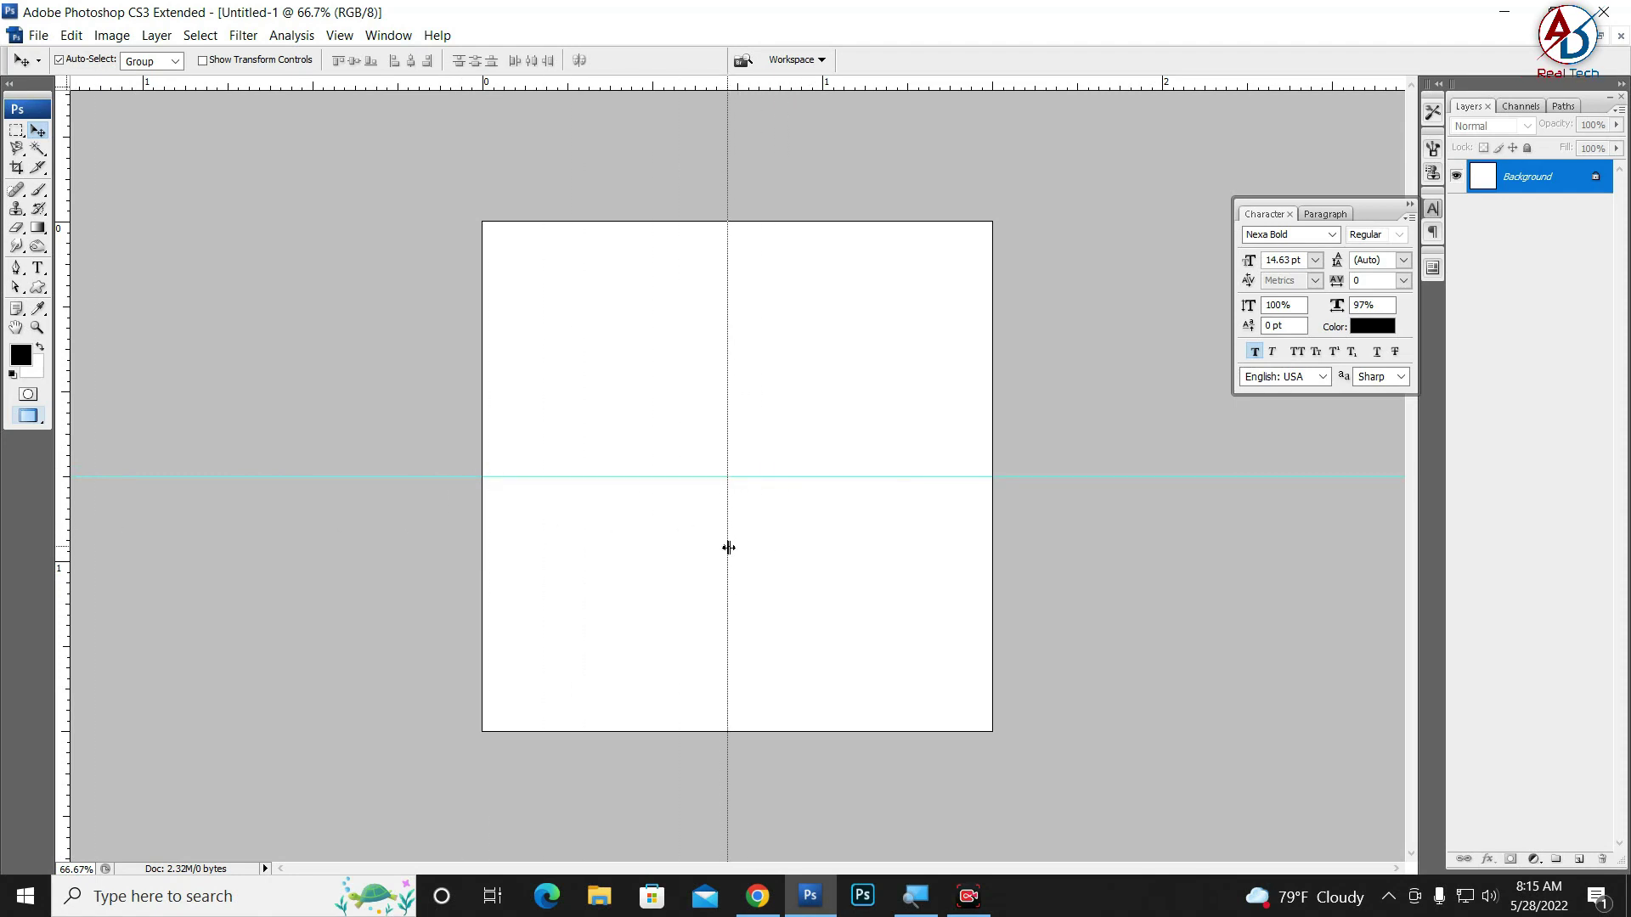
left_click_drag(730, 545, 727, 545)
scroll(690, 486, "up", 1)
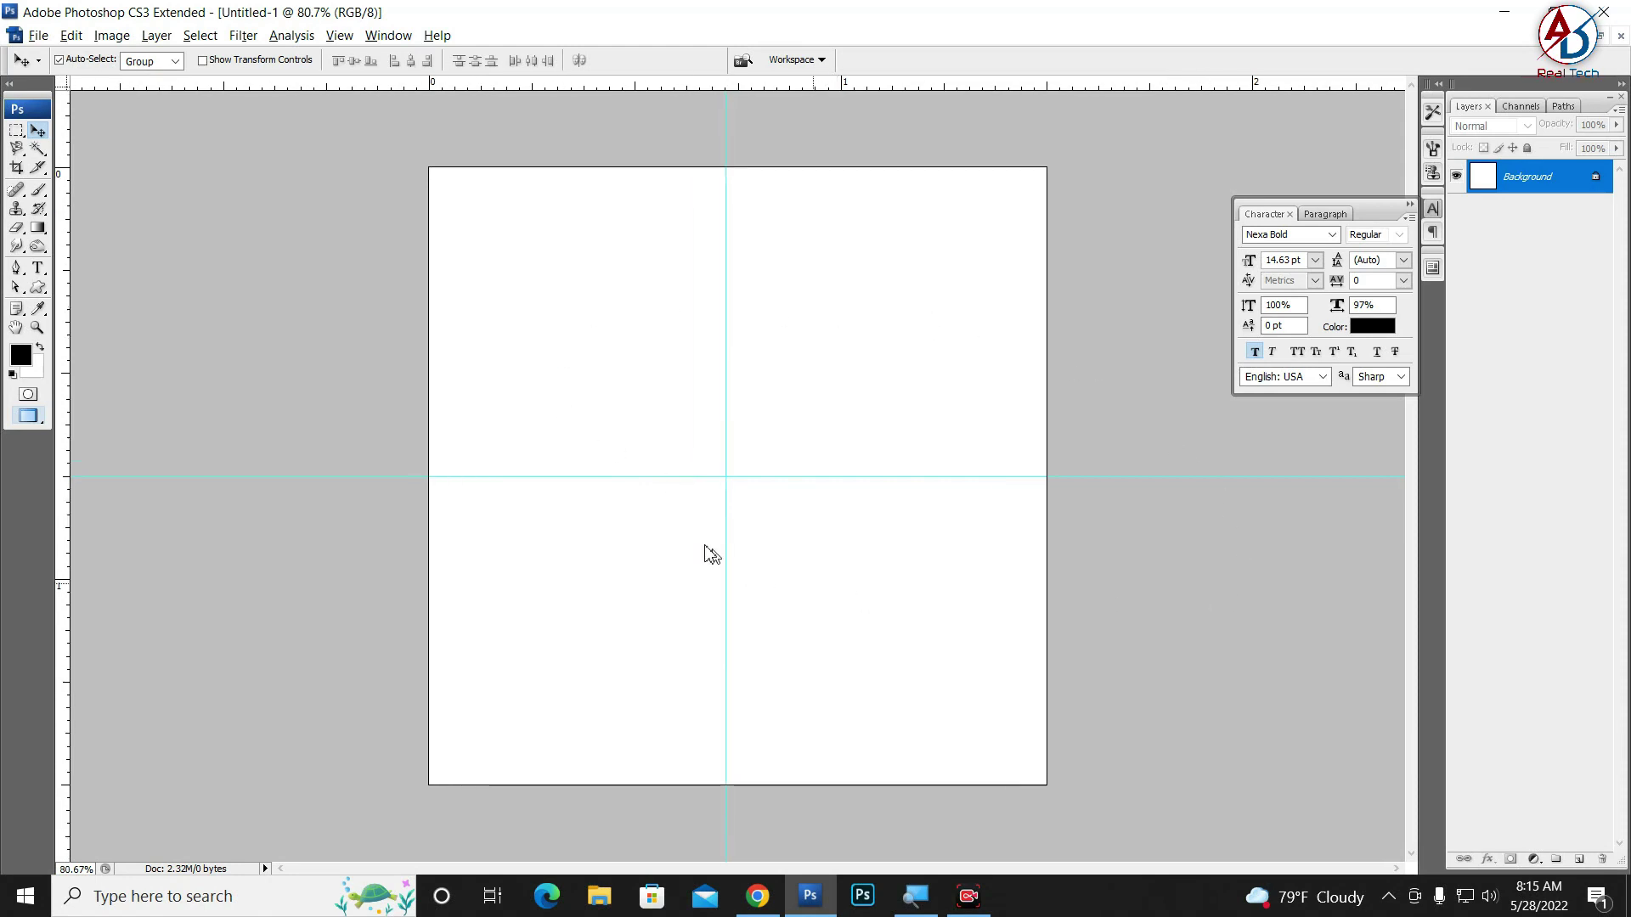
scroll(675, 449, "down", 1)
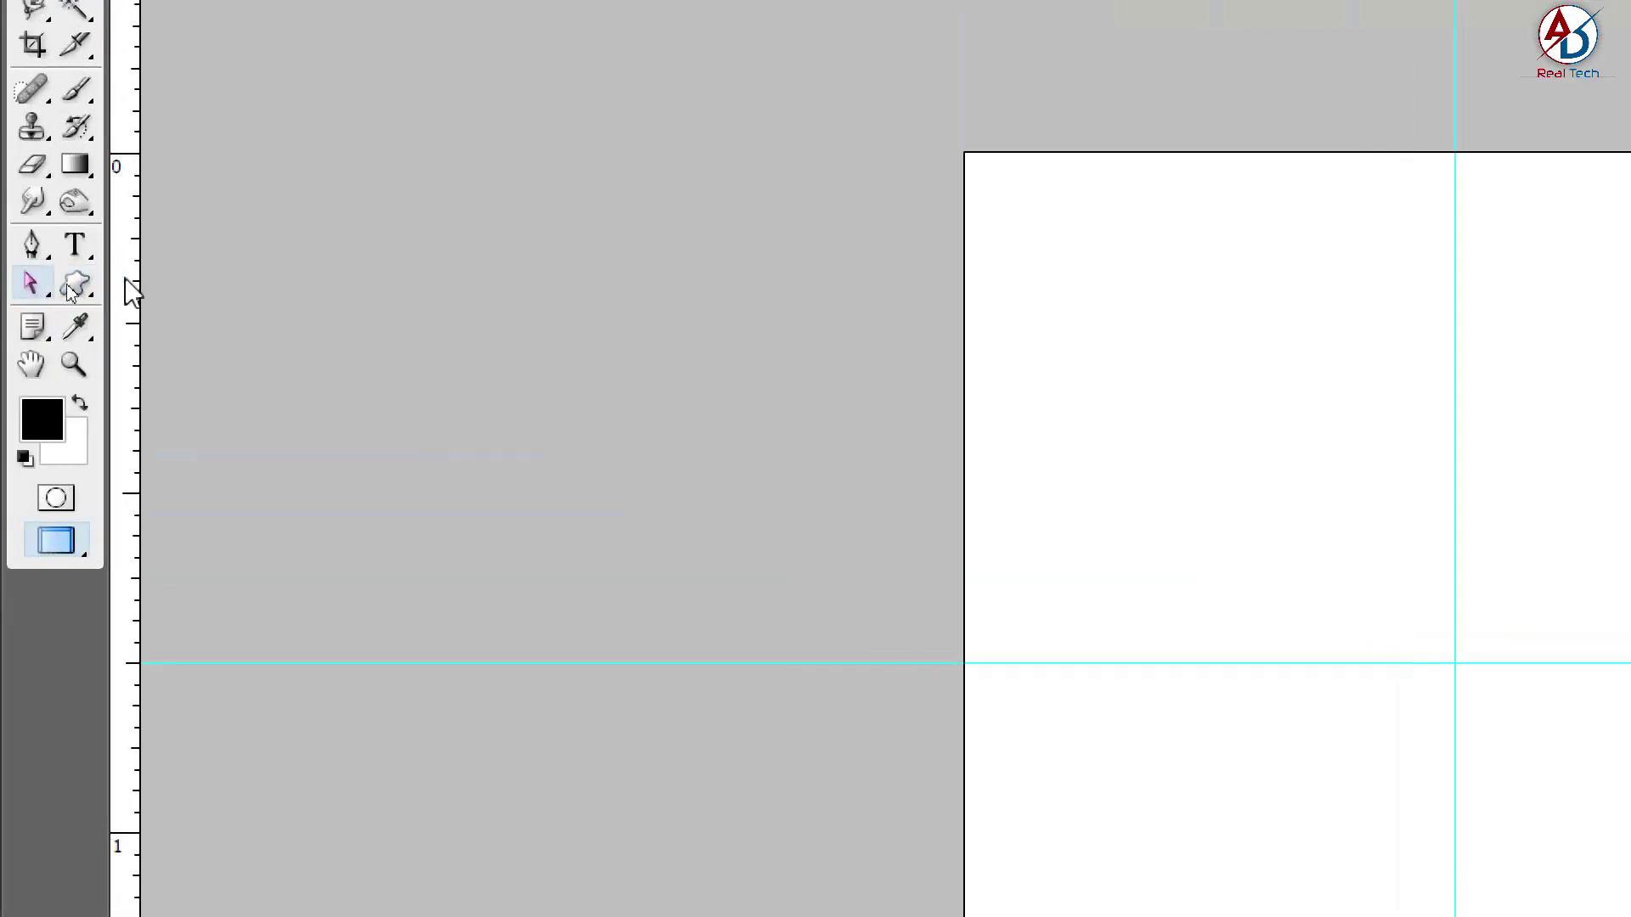
With the Custom Shape tool, load the All shape set and pick Flower 1
left_click(41, 290)
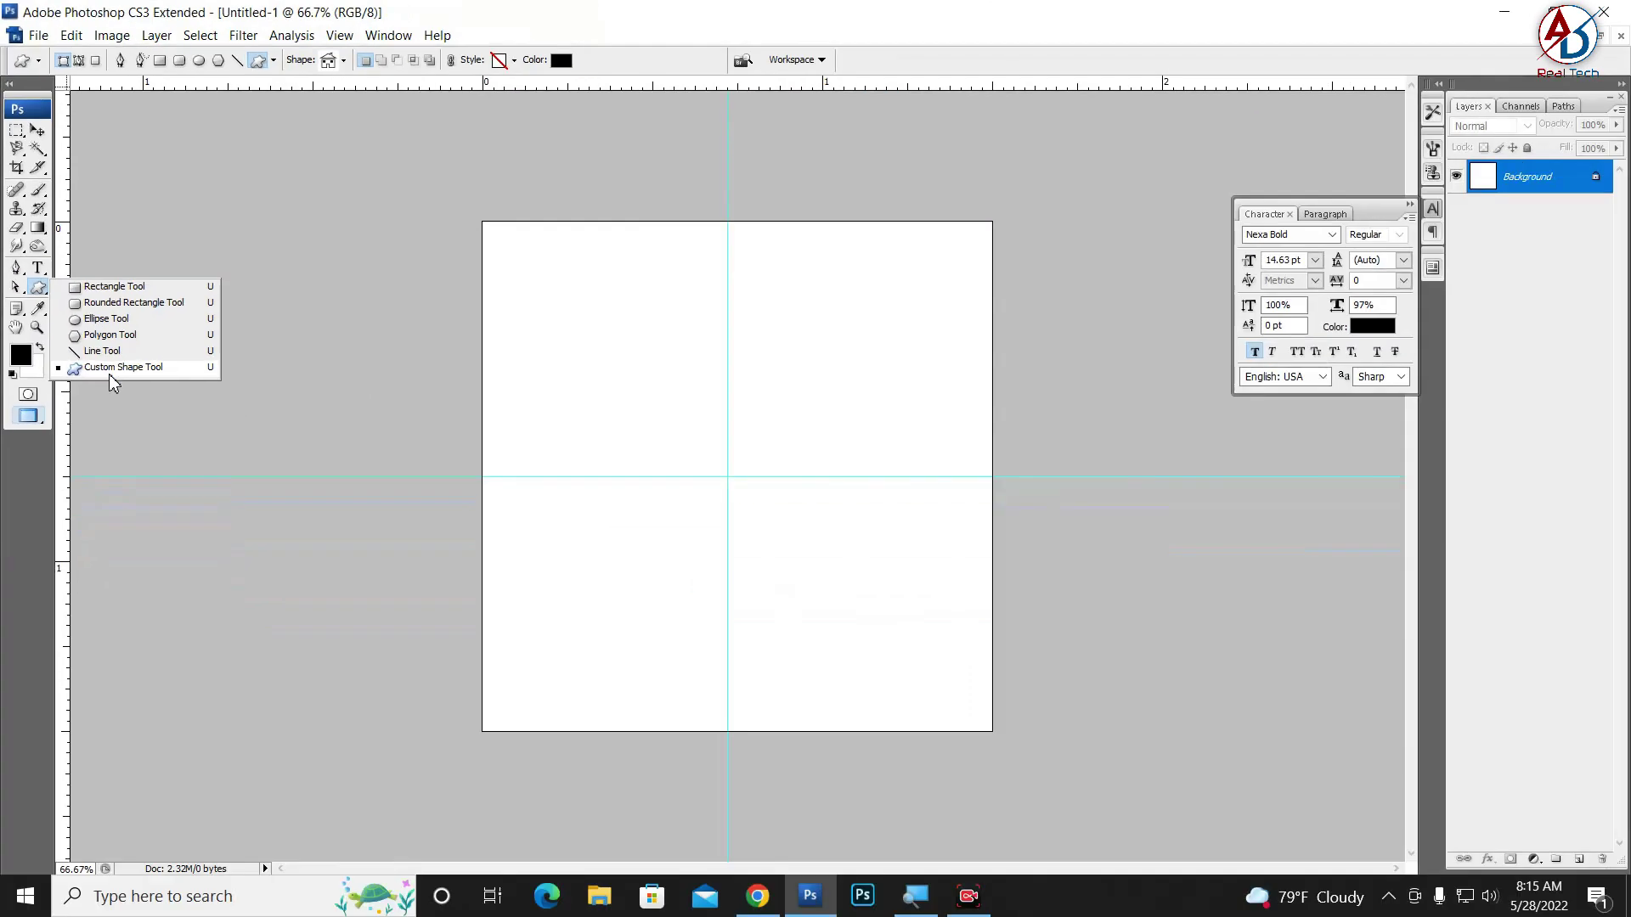
left_click(108, 374)
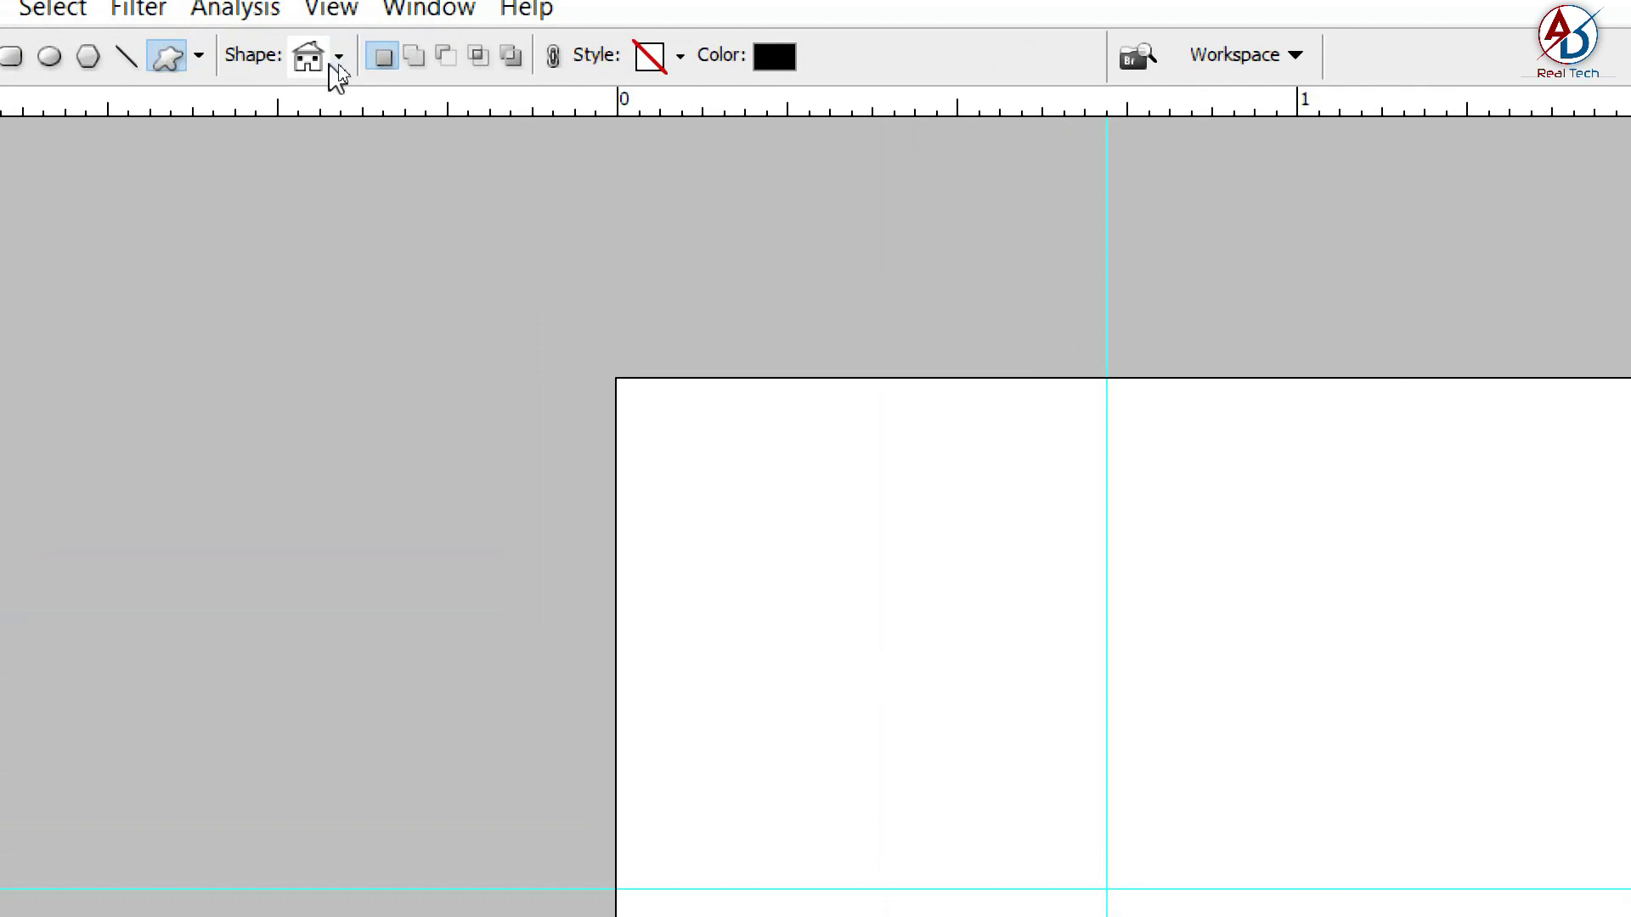
left_click(340, 56)
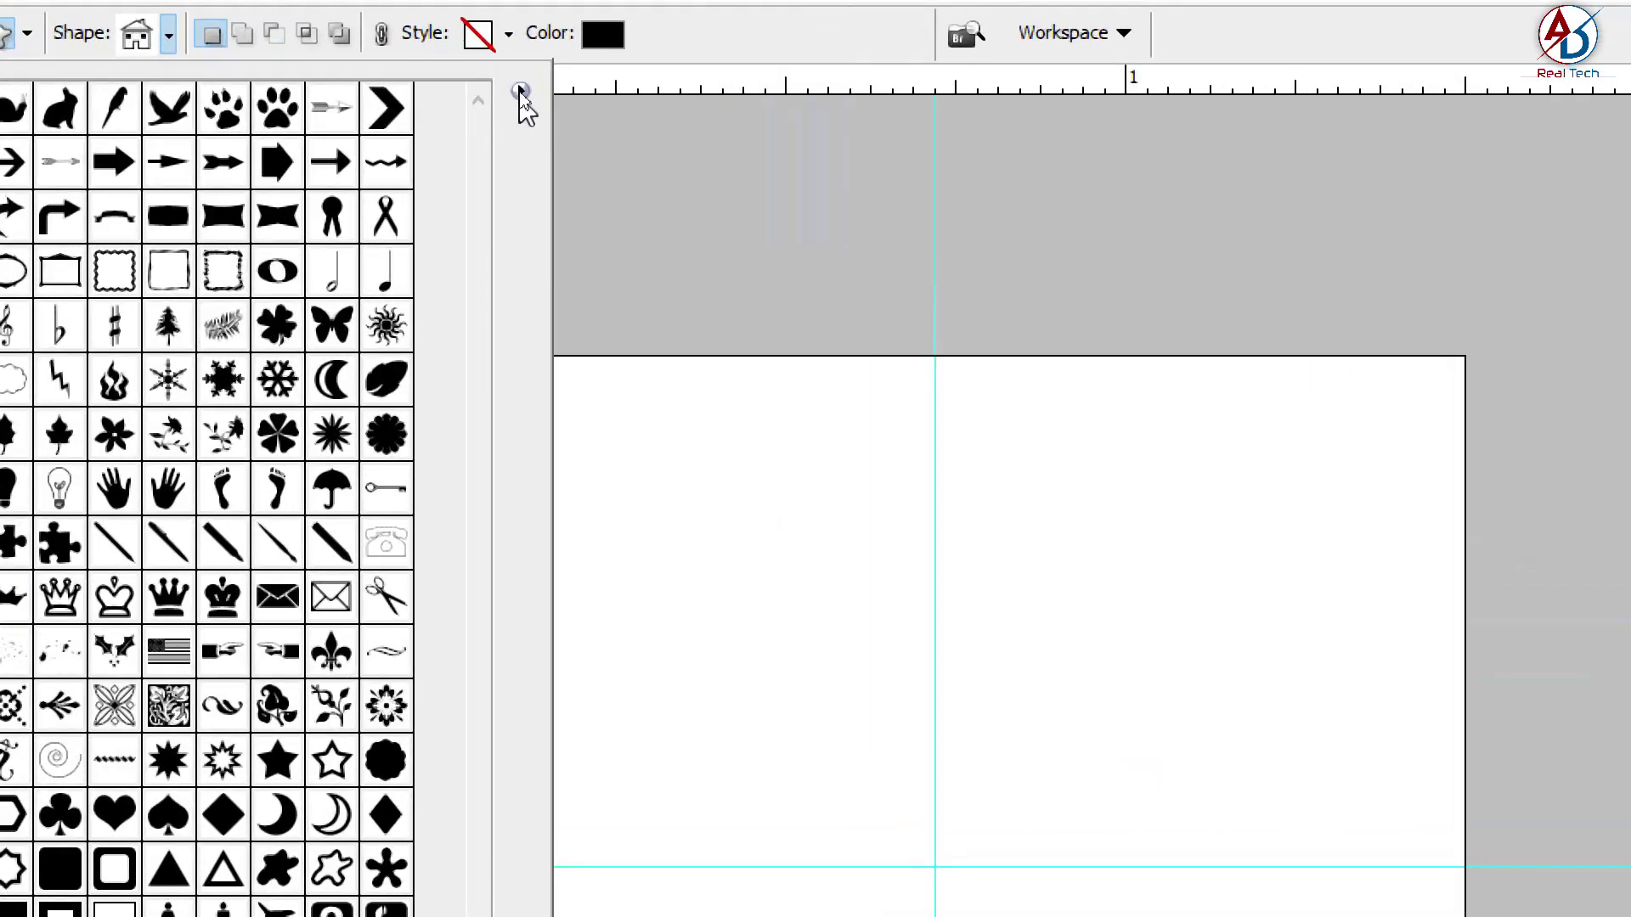
left_click(520, 91)
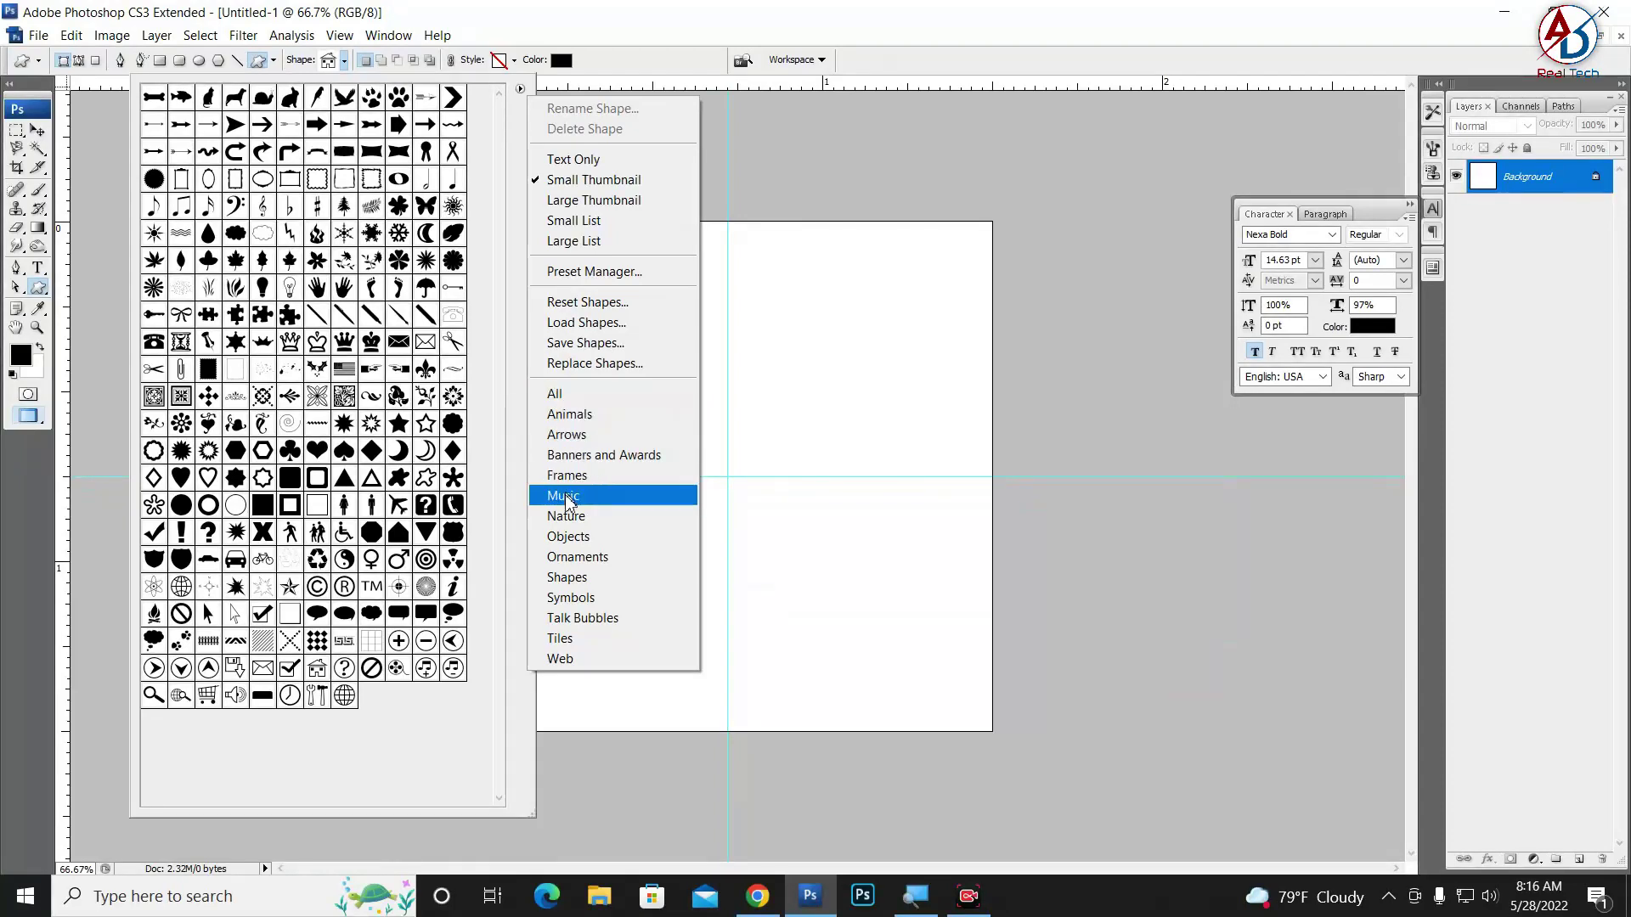
left_click(562, 394)
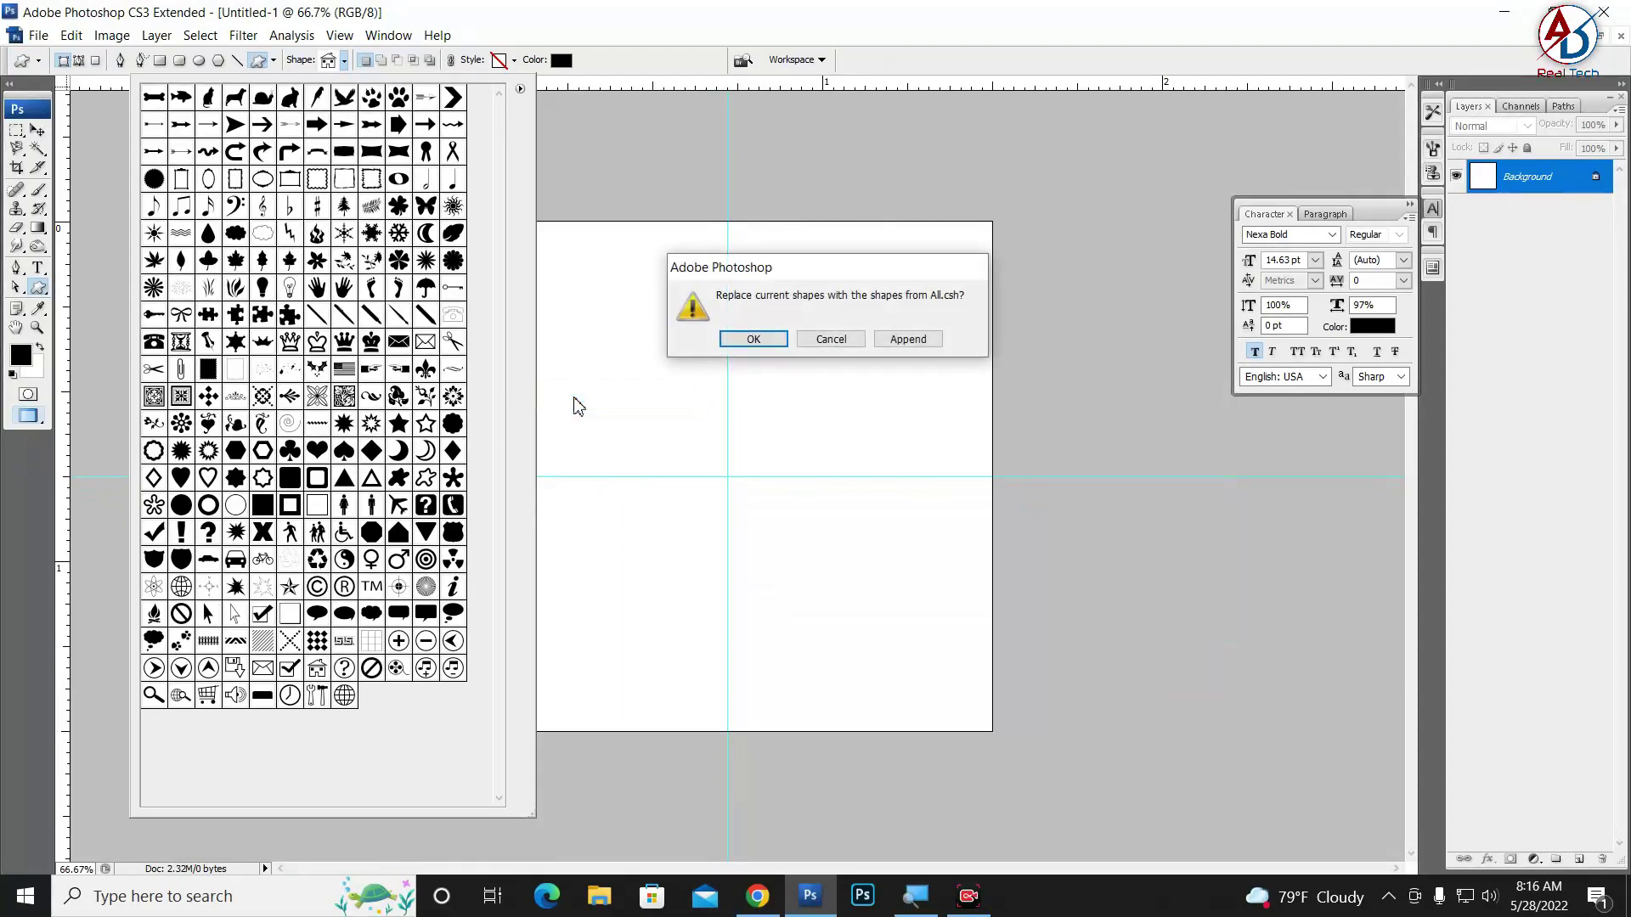
left_click(739, 339)
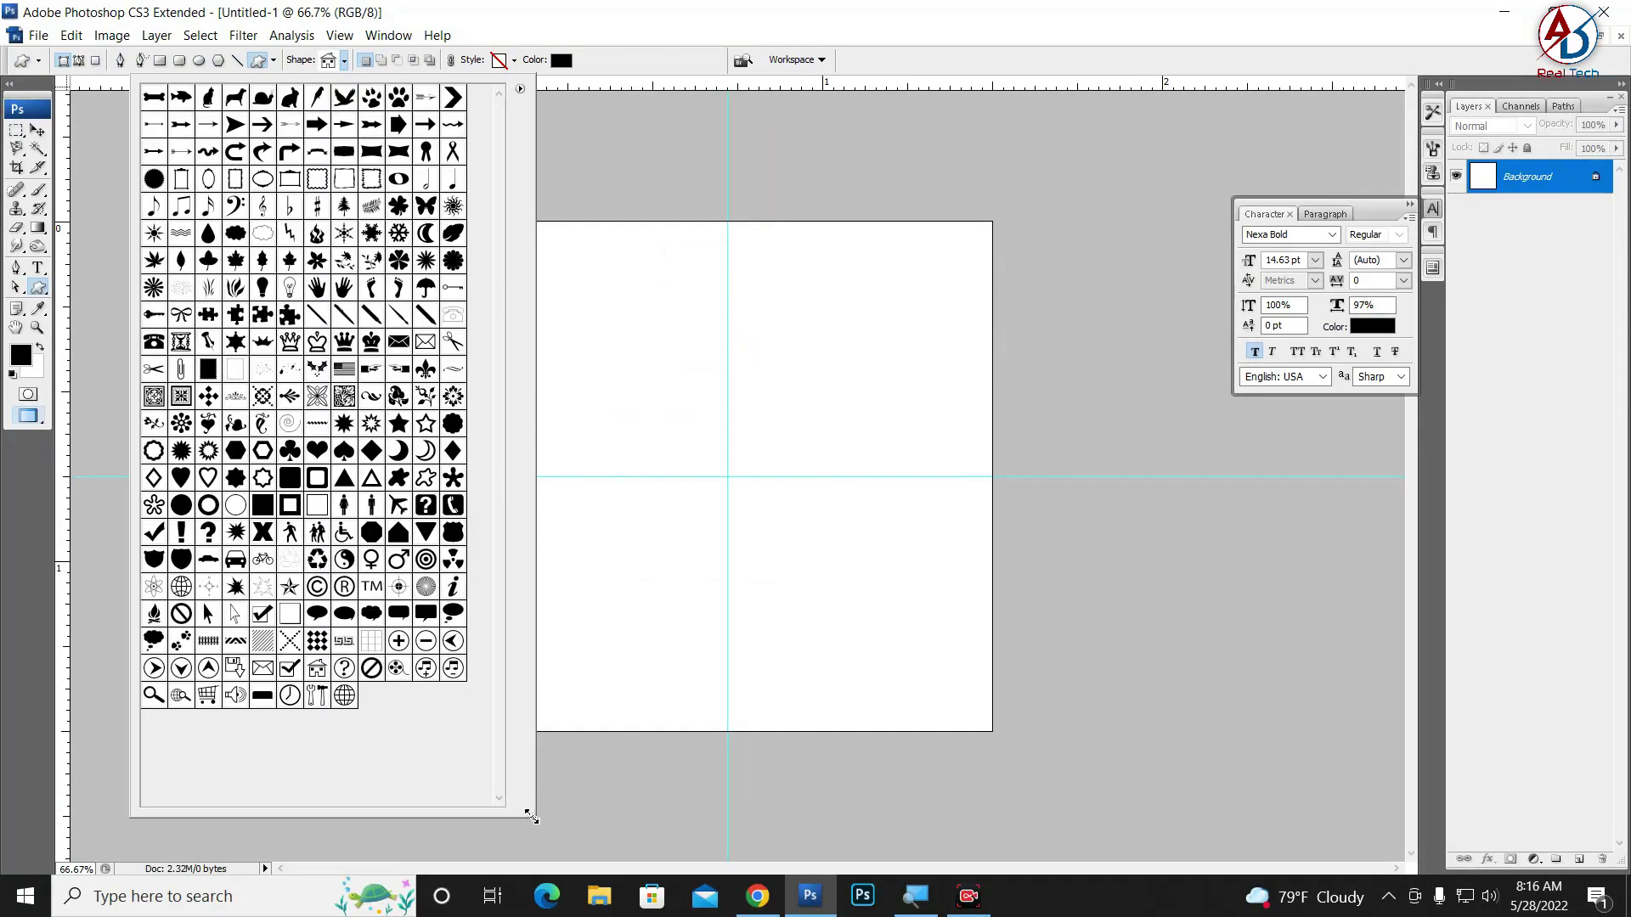
mouse_move(531, 817)
left_mouse_down()
mouse_move(485, 798)
mouse_move(524, 782)
left_mouse_up()
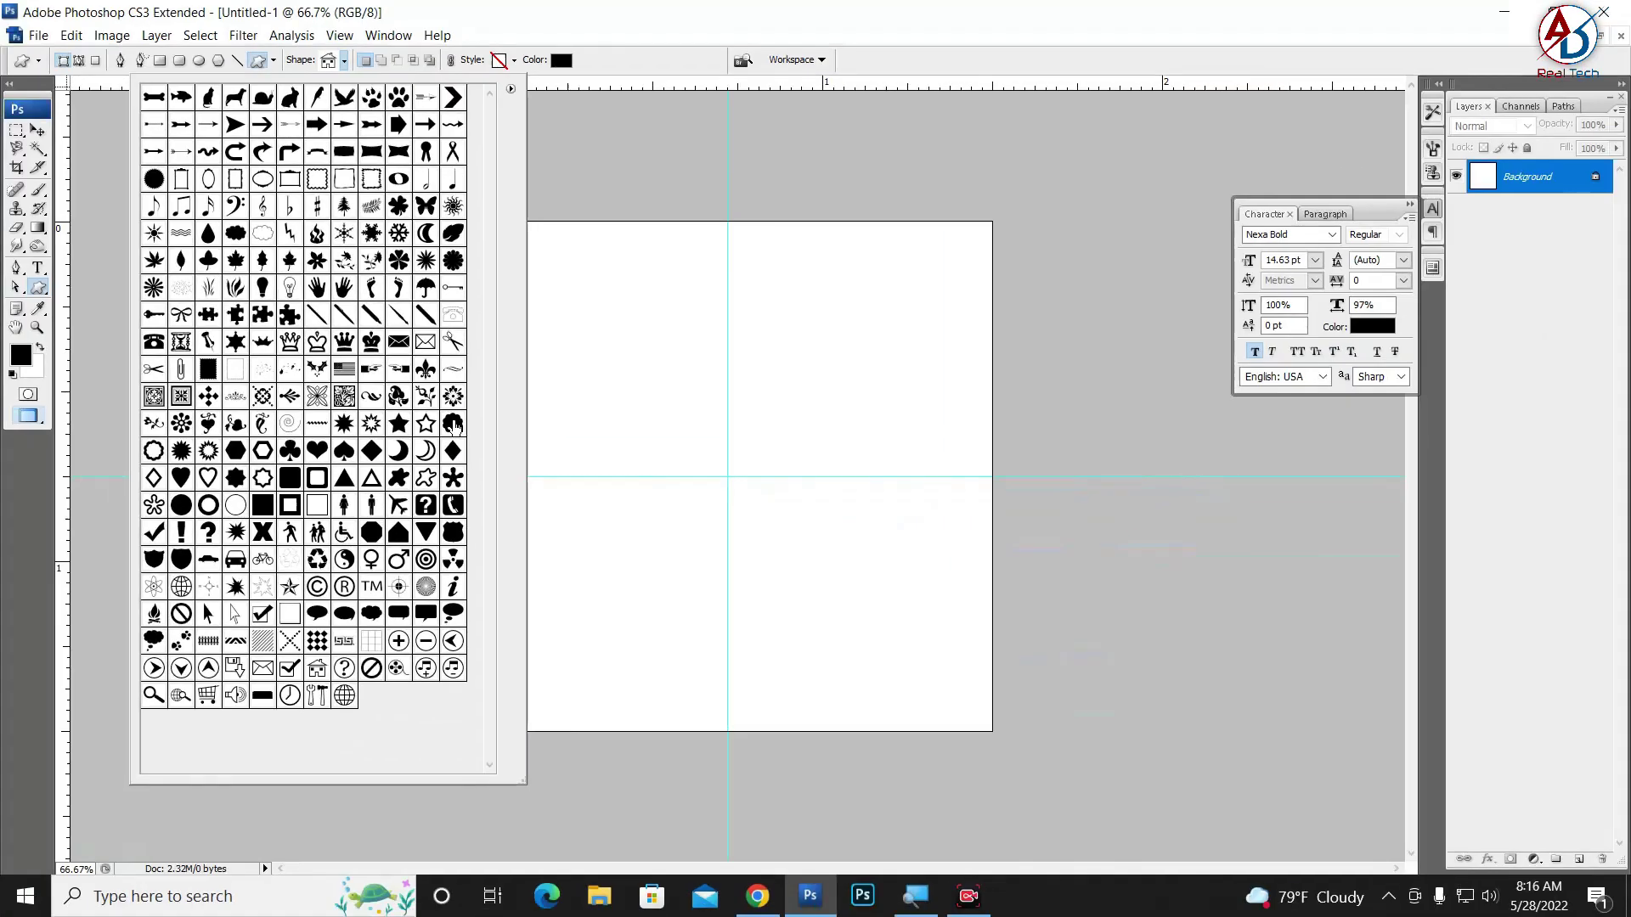
left_click(453, 424)
Draw the black Flower 1 shape and align it to the canvas's horizontal and vertical centres
left_click(597, 289)
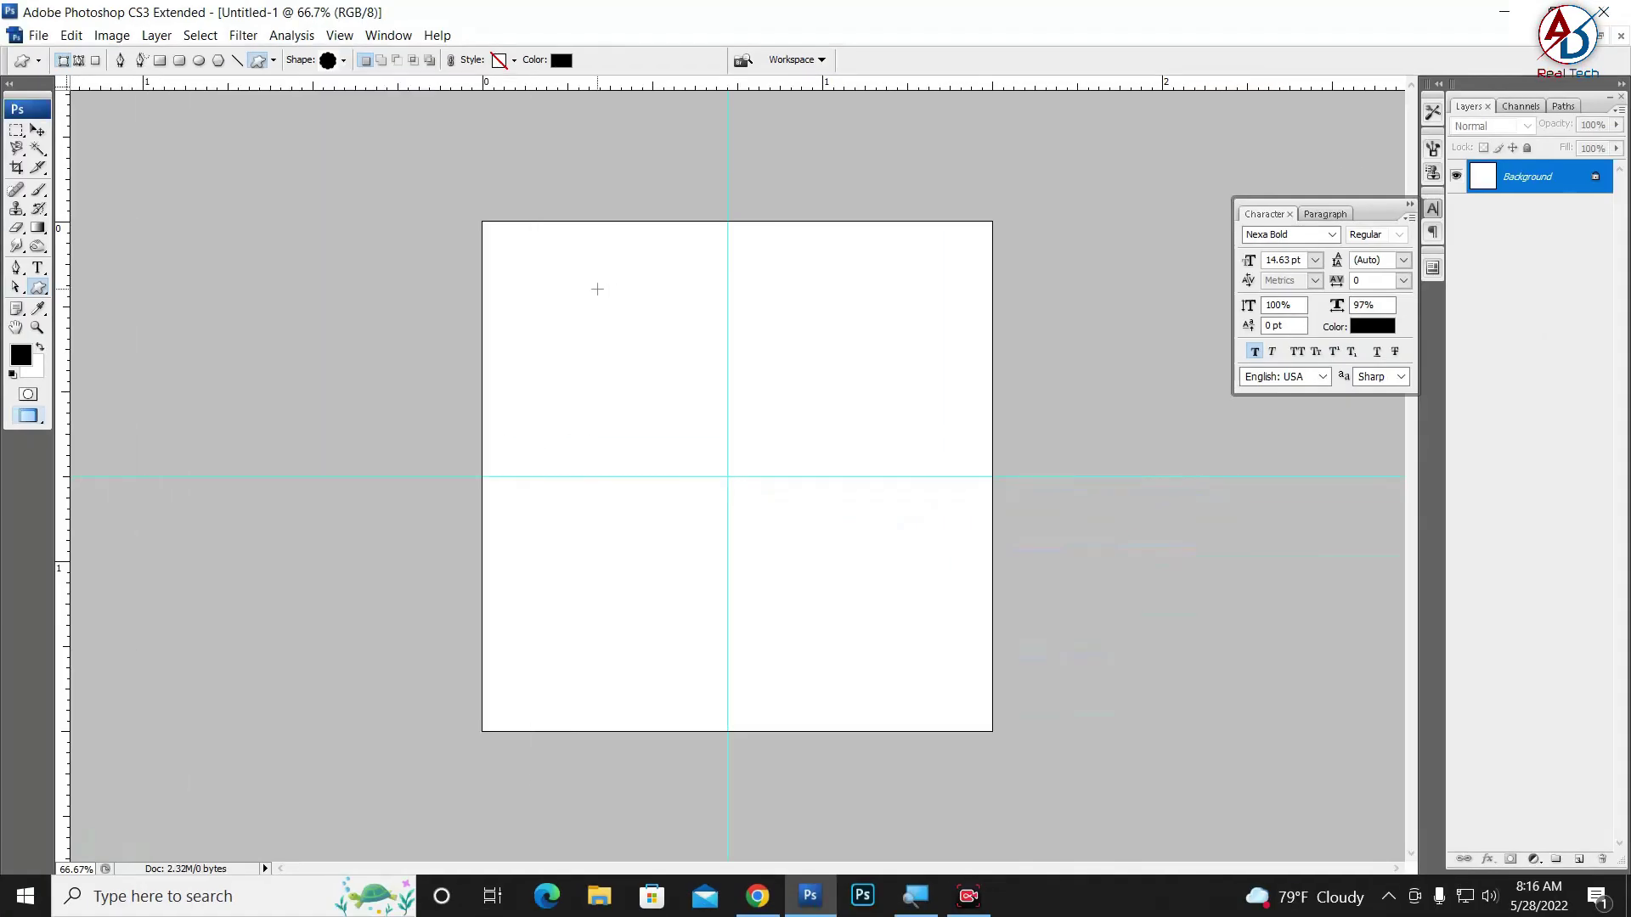
left_click_drag(597, 289, 975, 707)
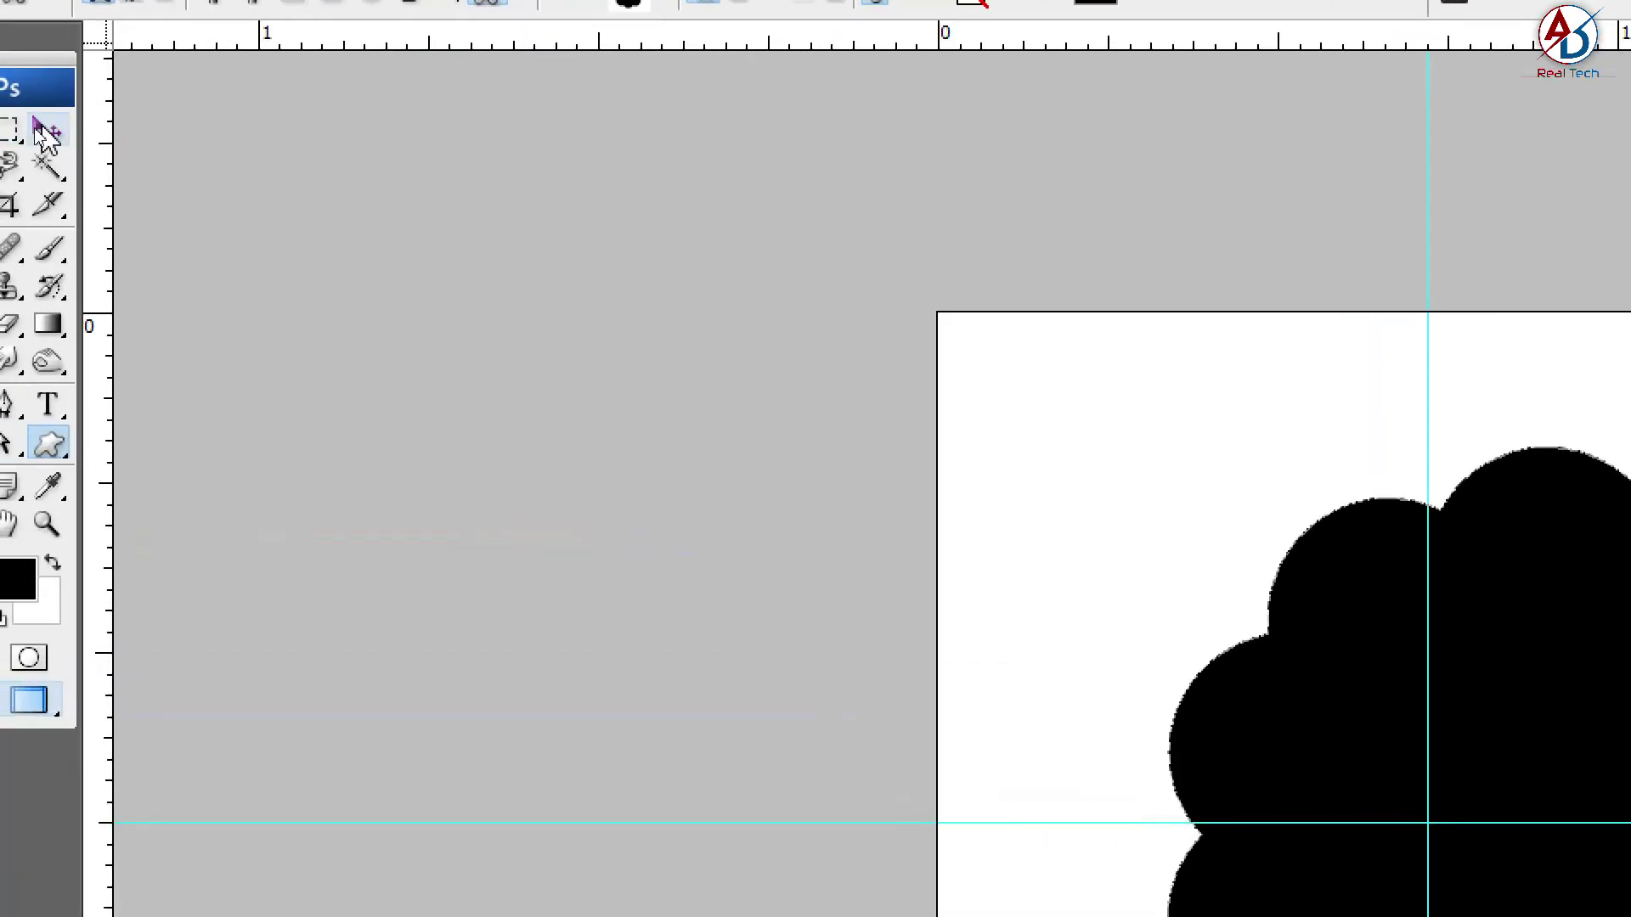
left_click(37, 131)
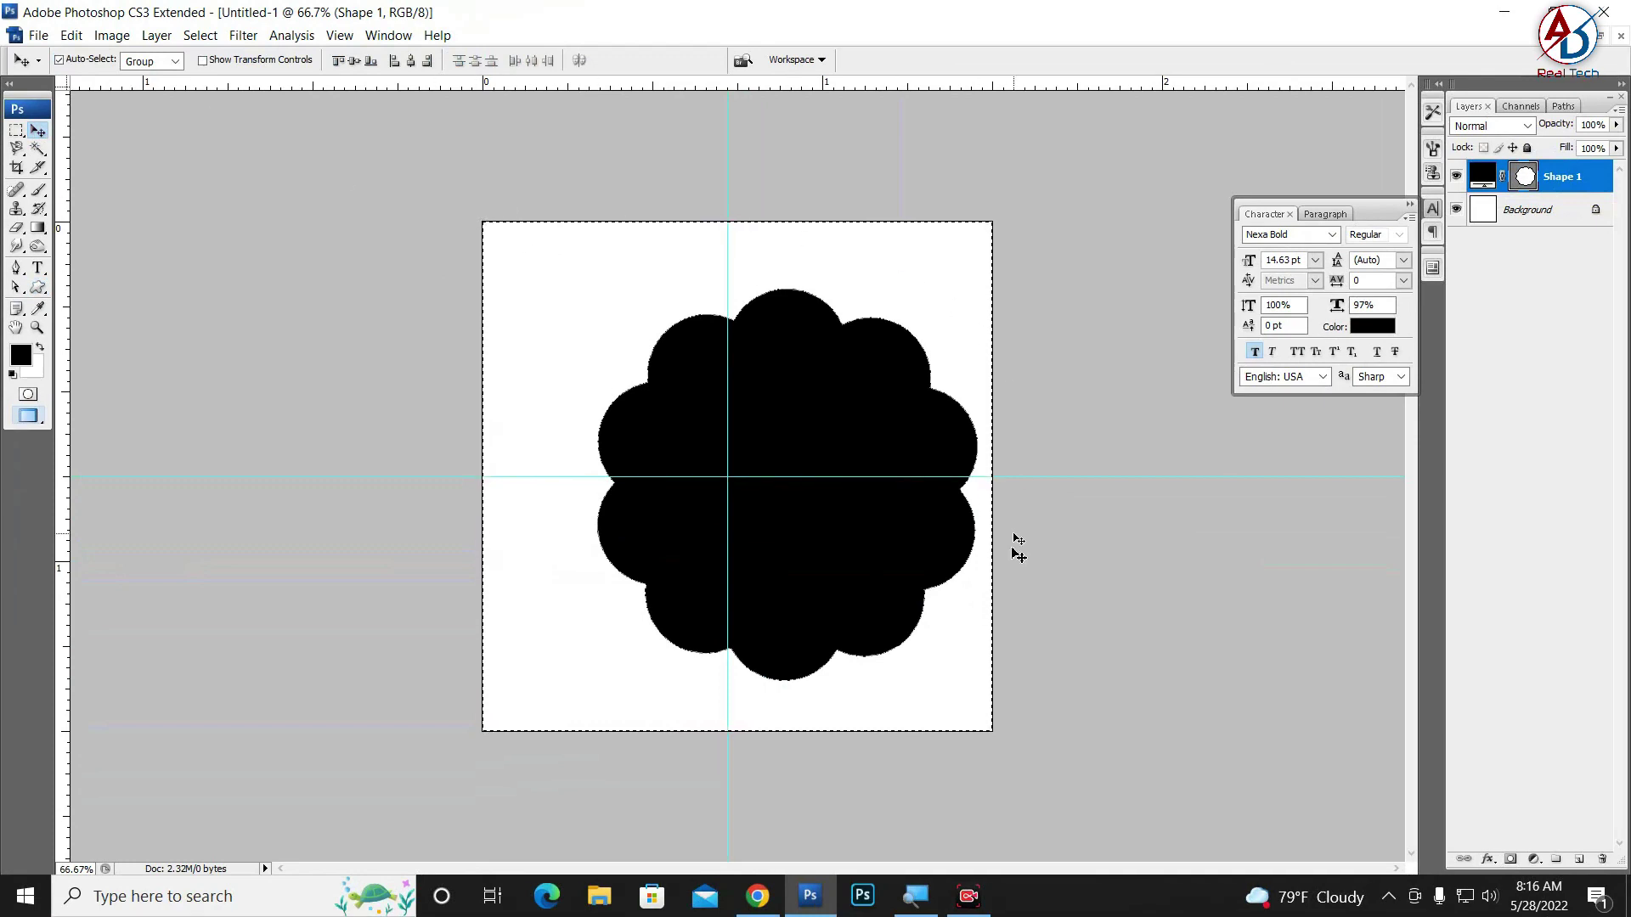
left_click(411, 60)
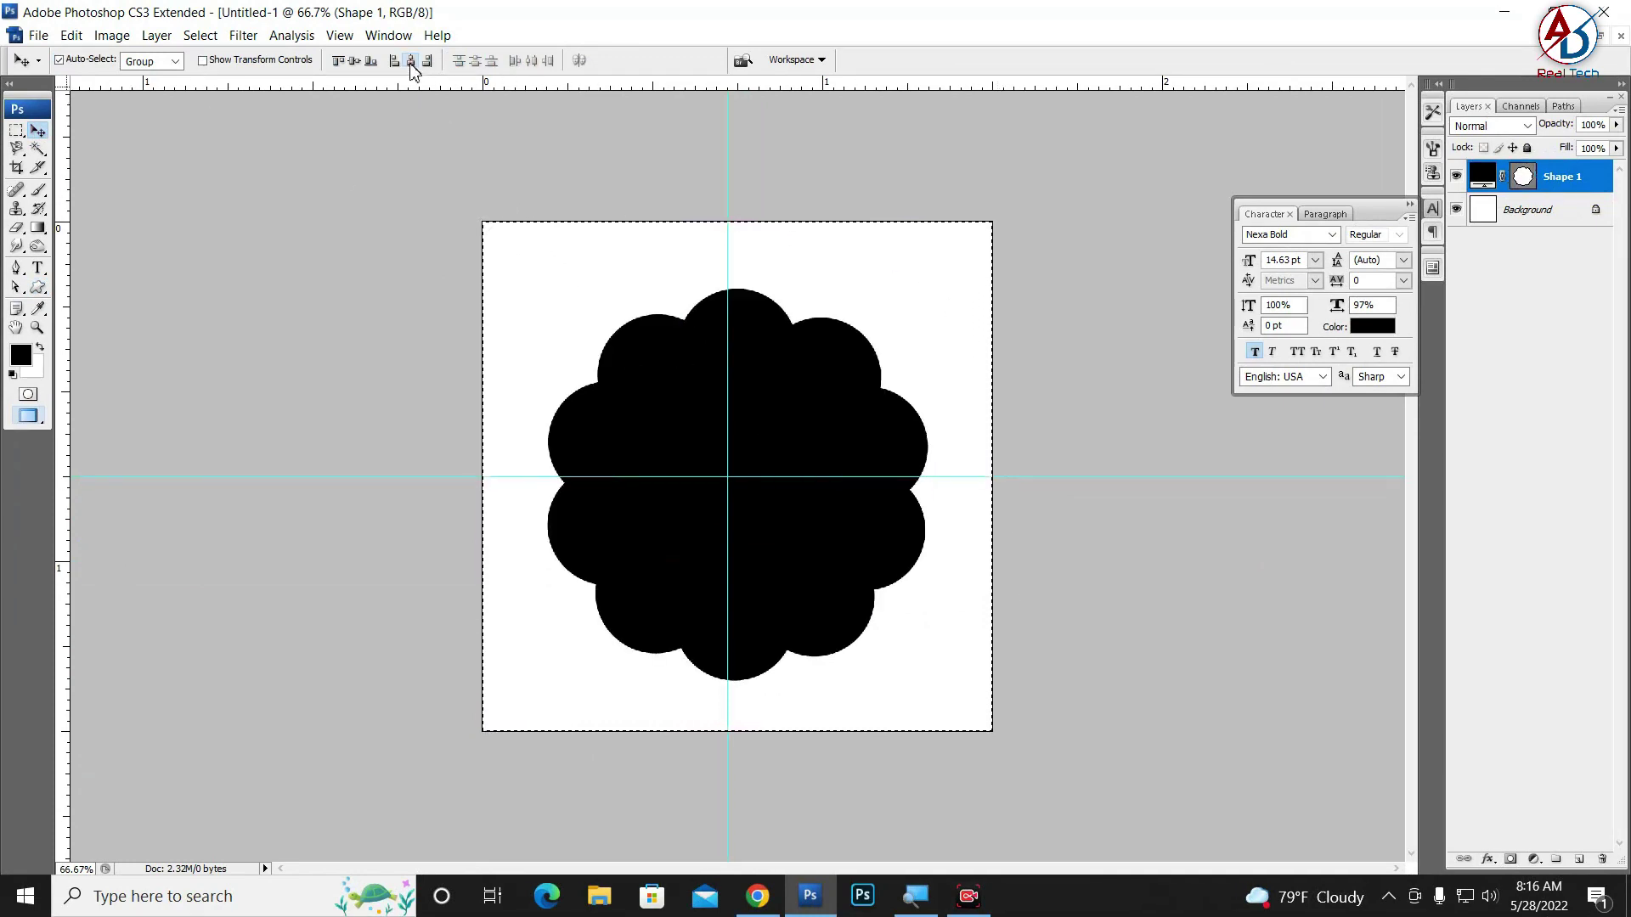
left_click(354, 61)
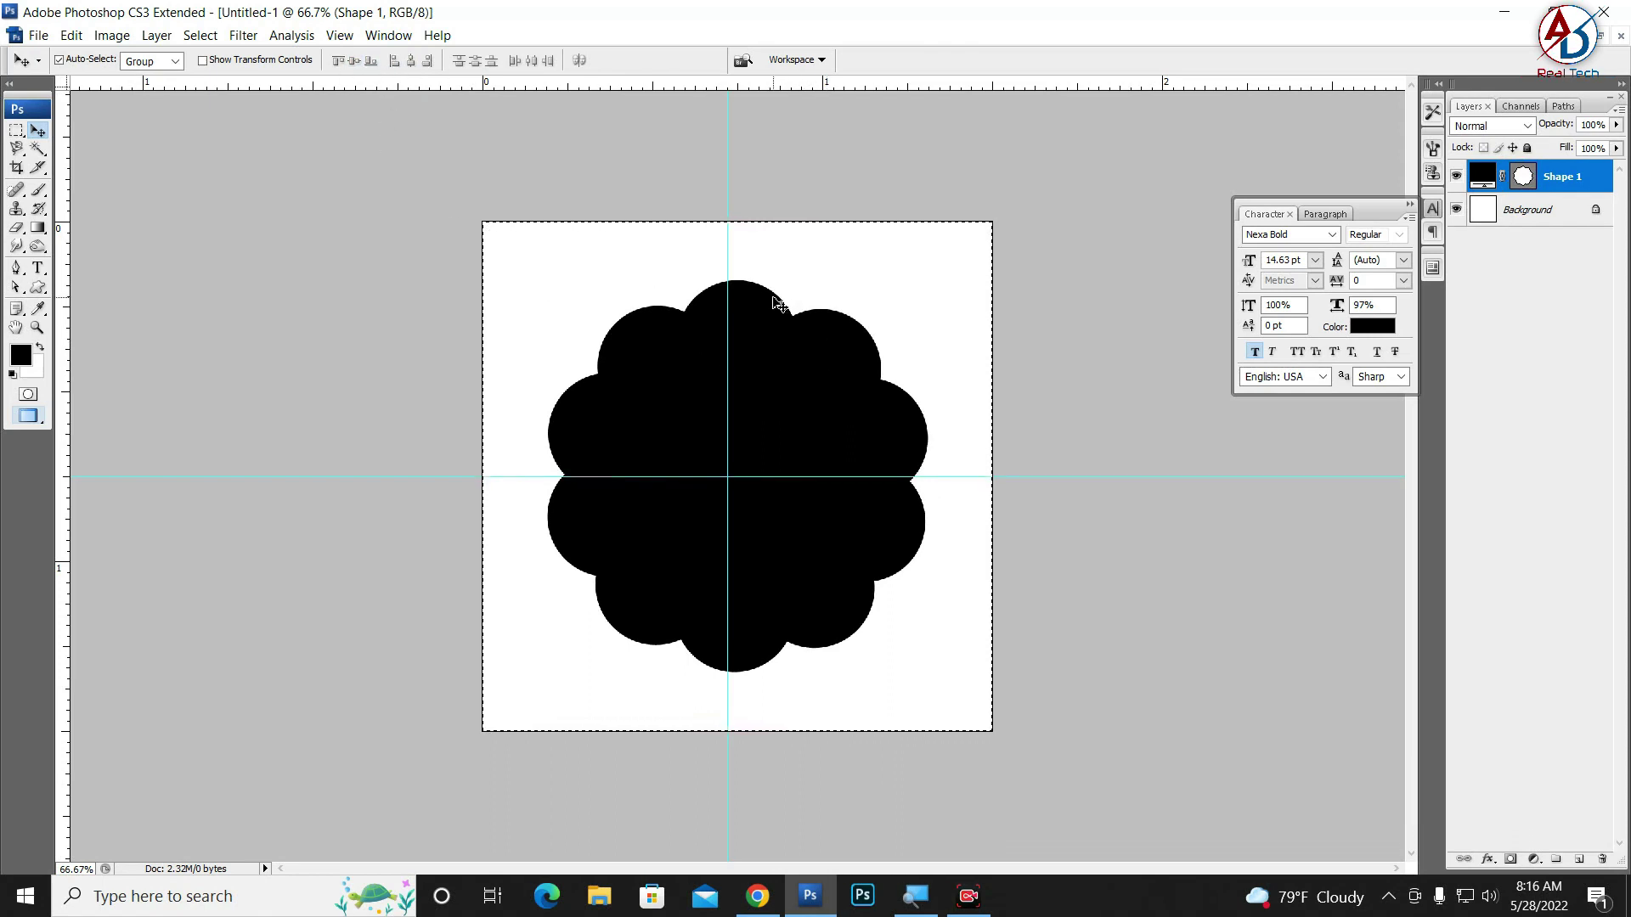
key("ctrl+d")
Scale the scalloped shape up to about 108% and commit it
key("ctrl+t")
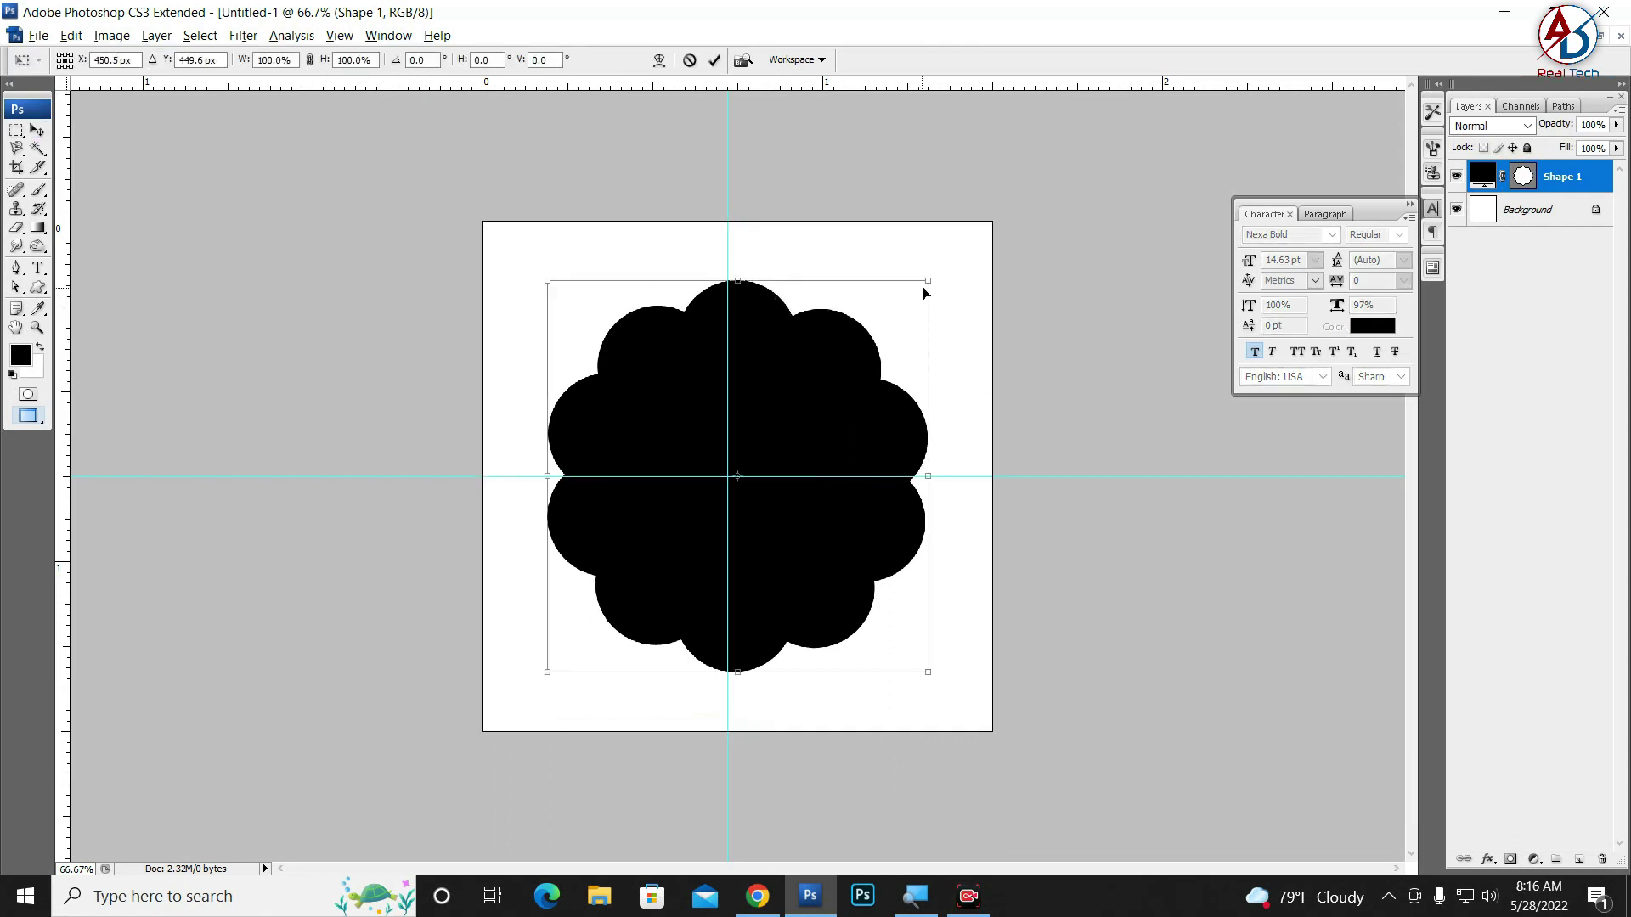
left_click_drag(924, 282, 944, 272)
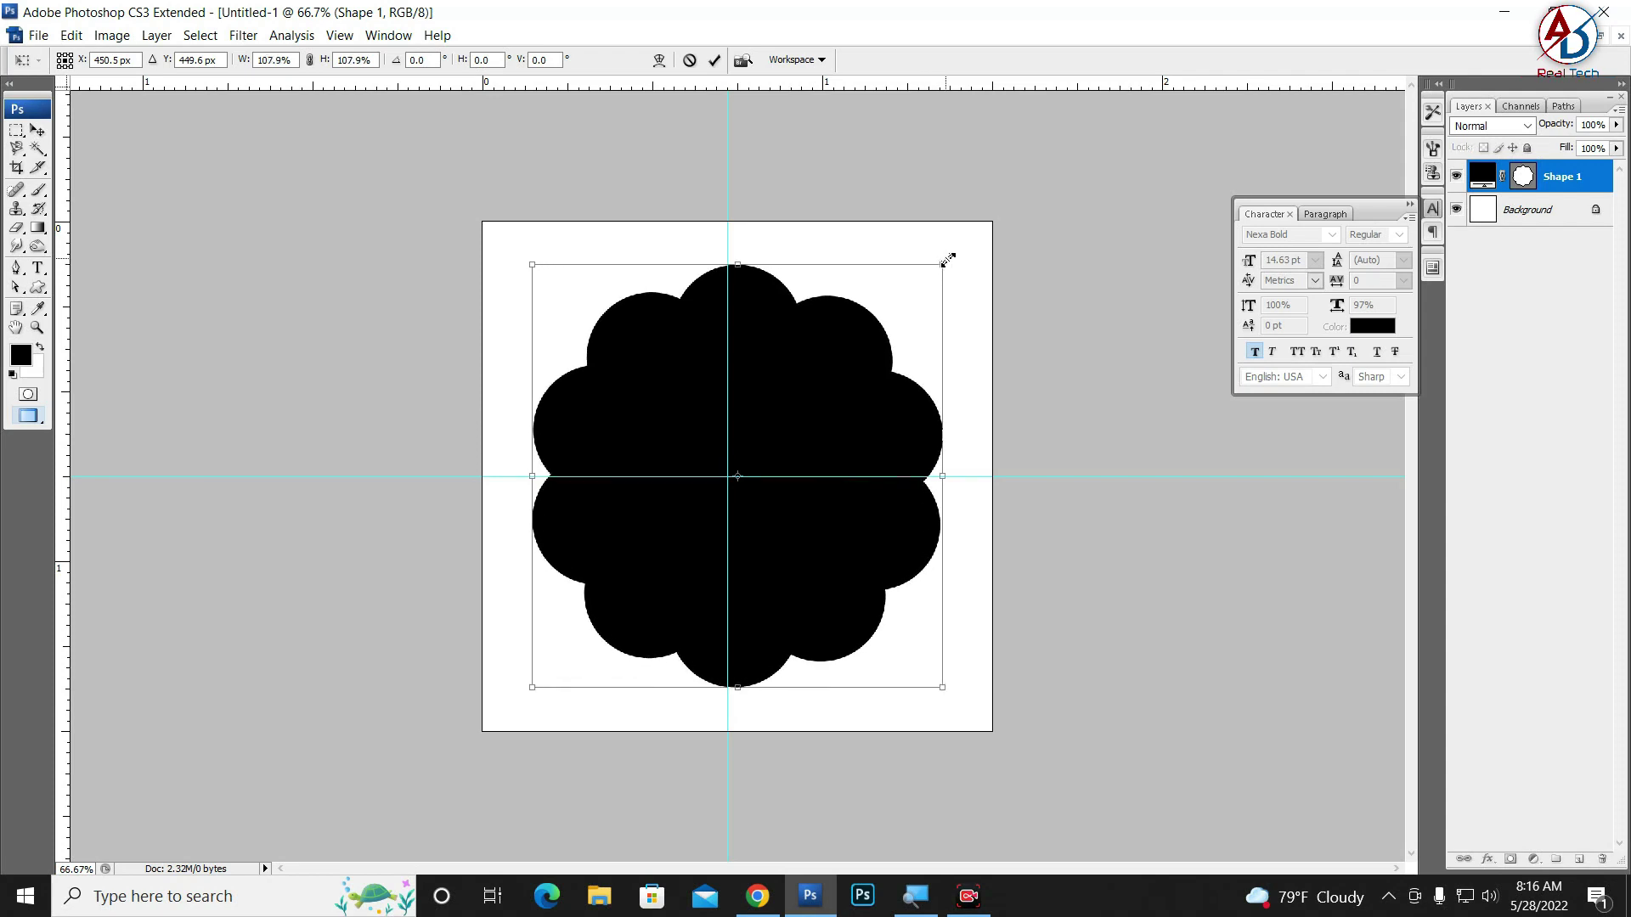
key("Return")
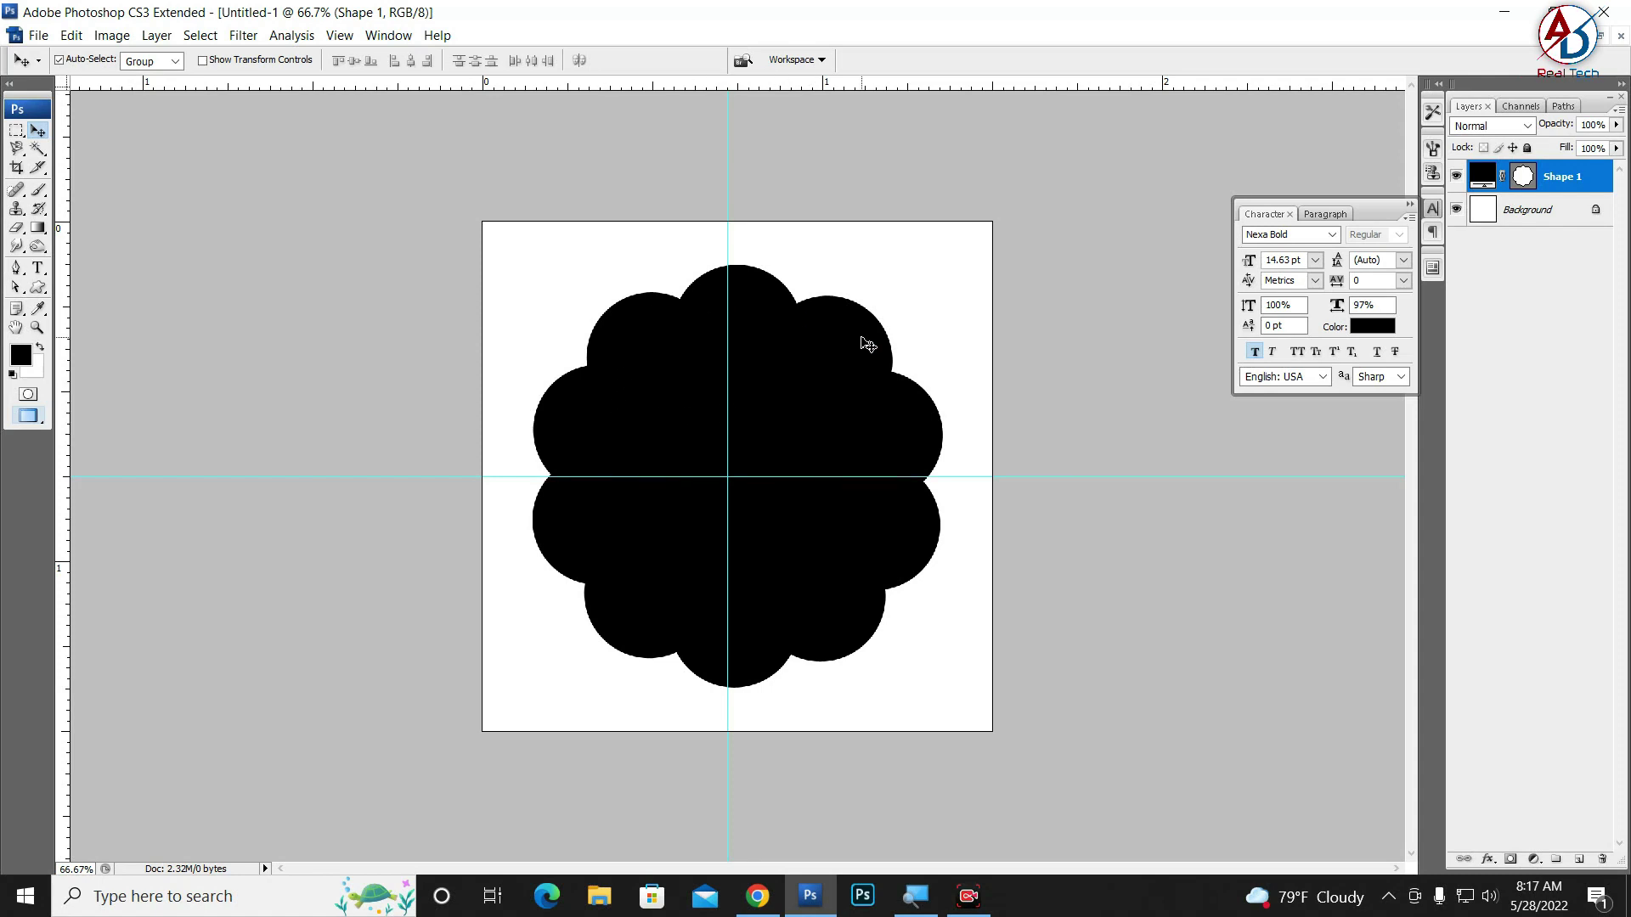
double_click(1480, 169)
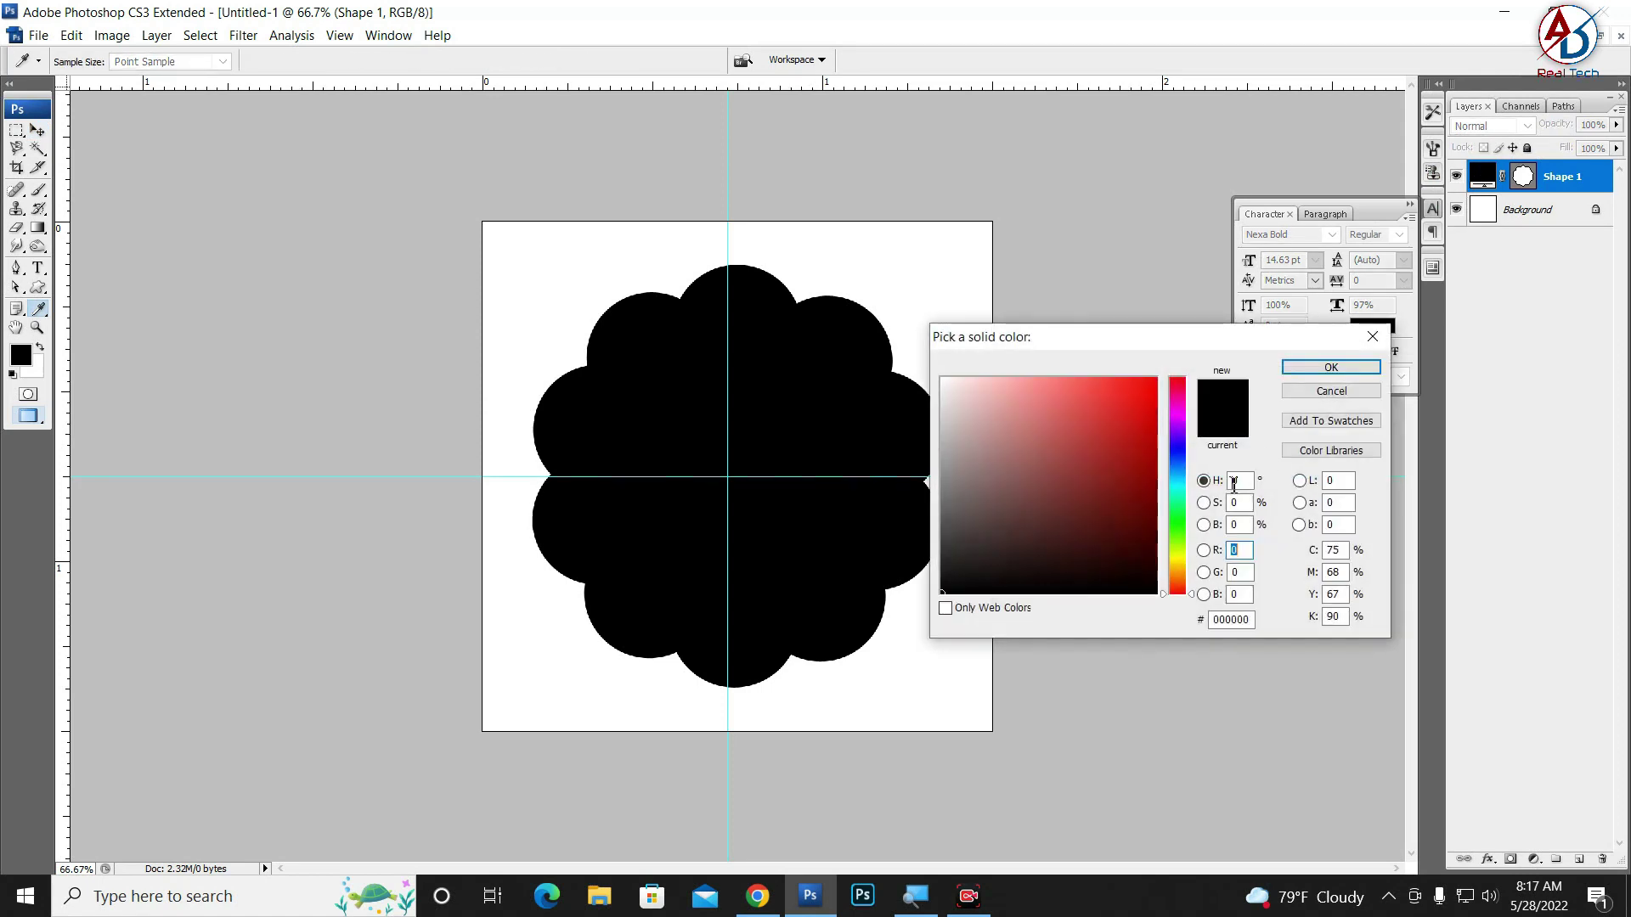
left_click(1178, 474)
left_click(1151, 377)
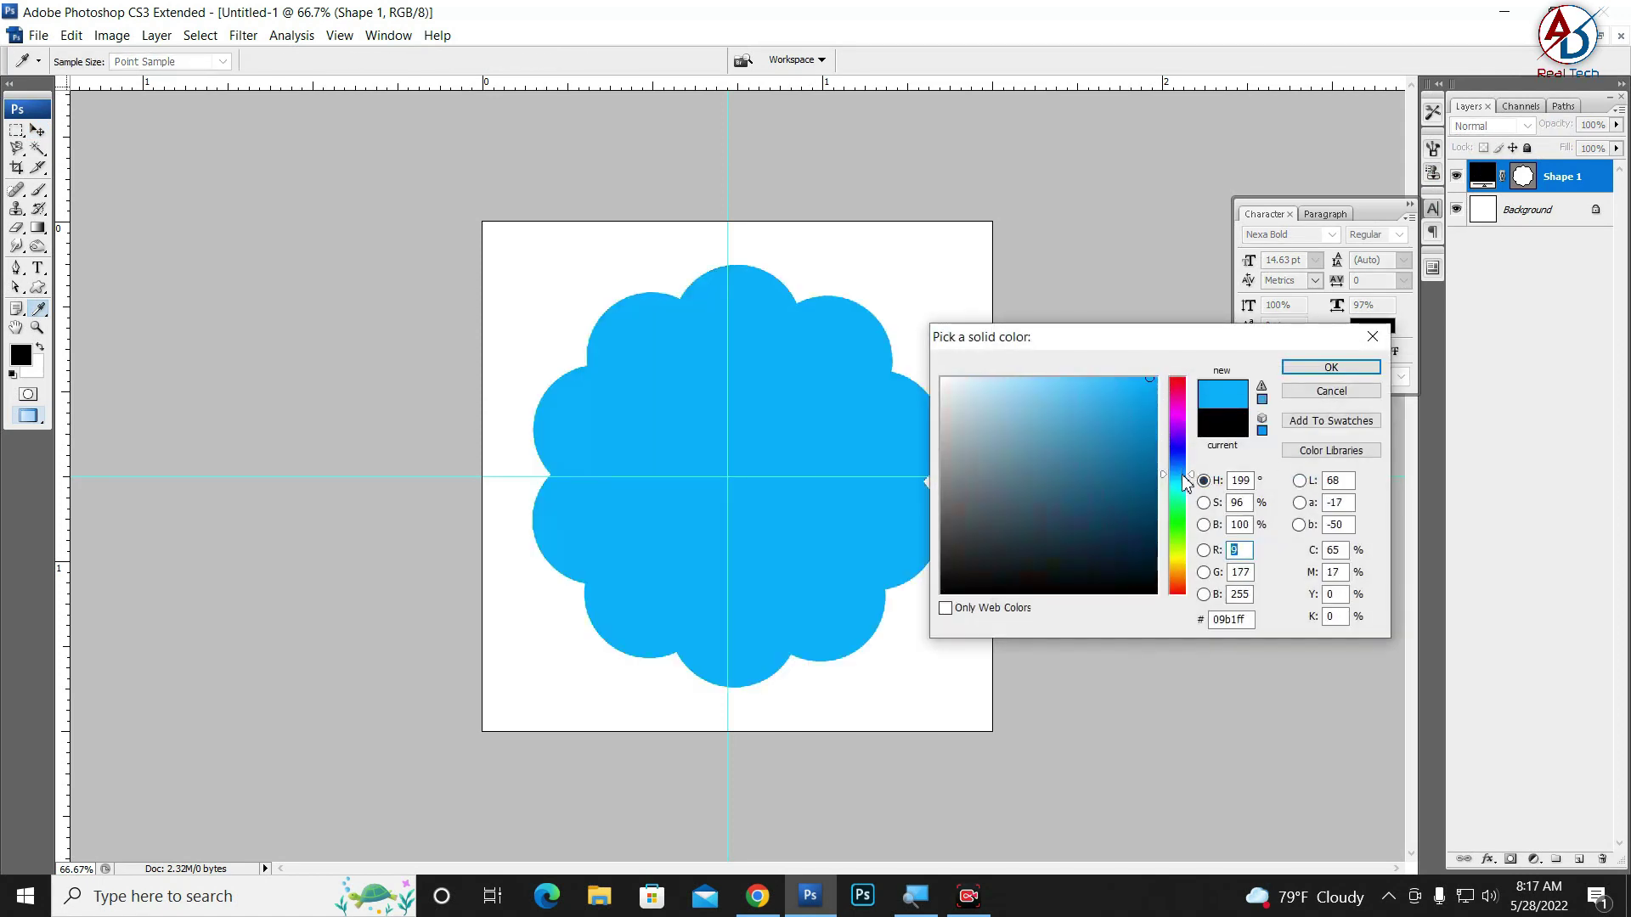
left_click(1186, 471)
left_click(1184, 473)
key("Return")
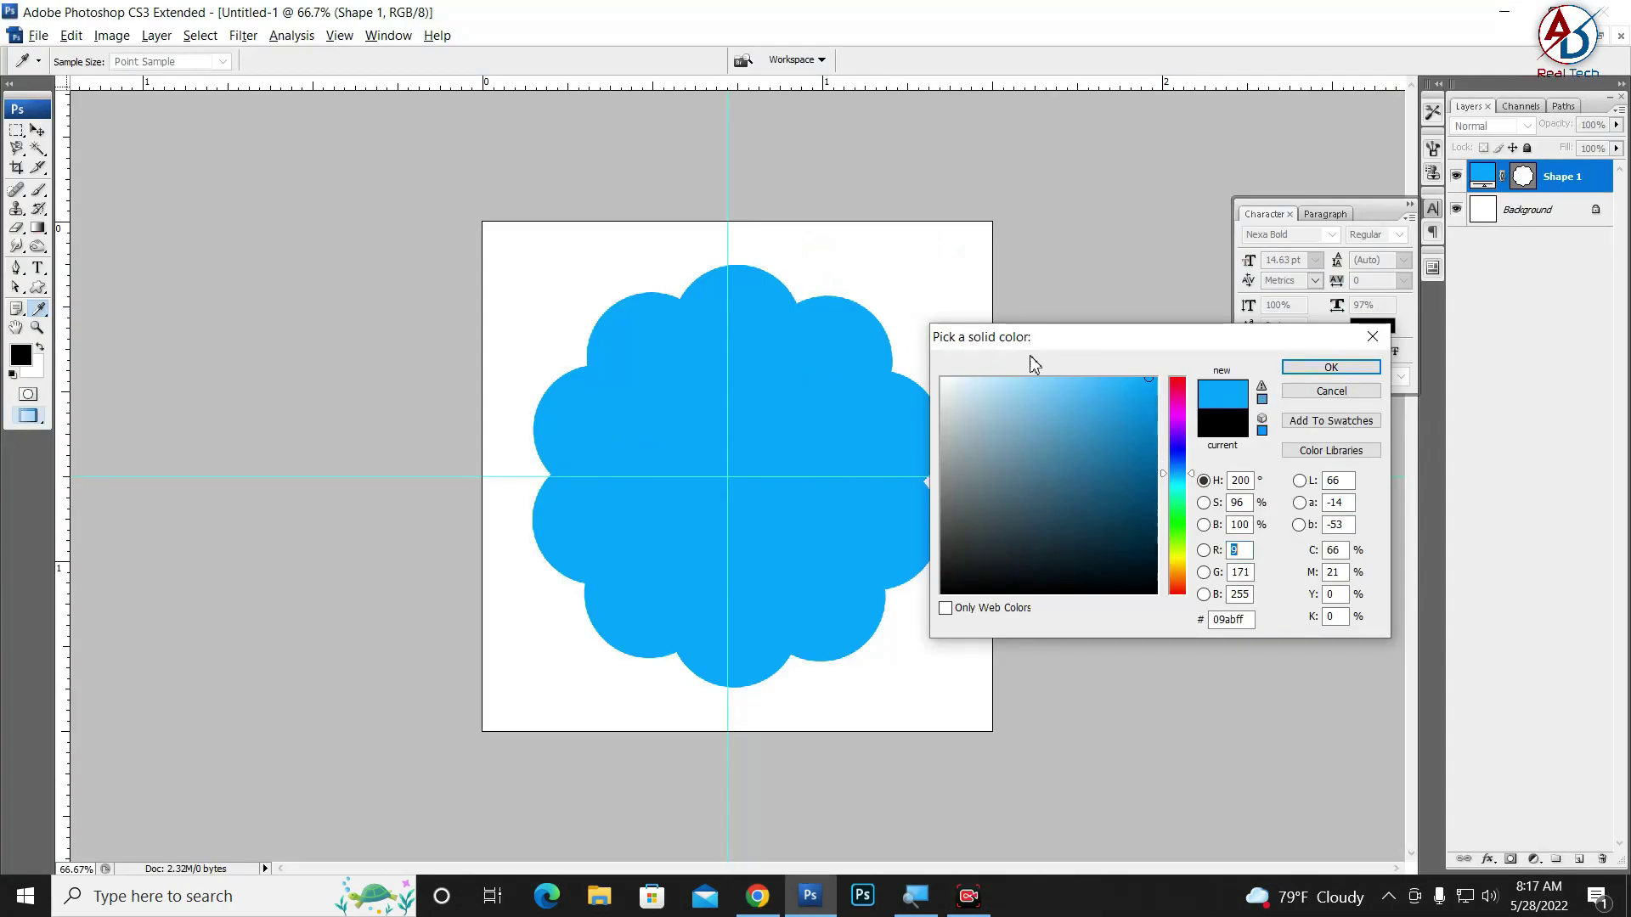
left_click_drag(1093, 352, 1026, 291)
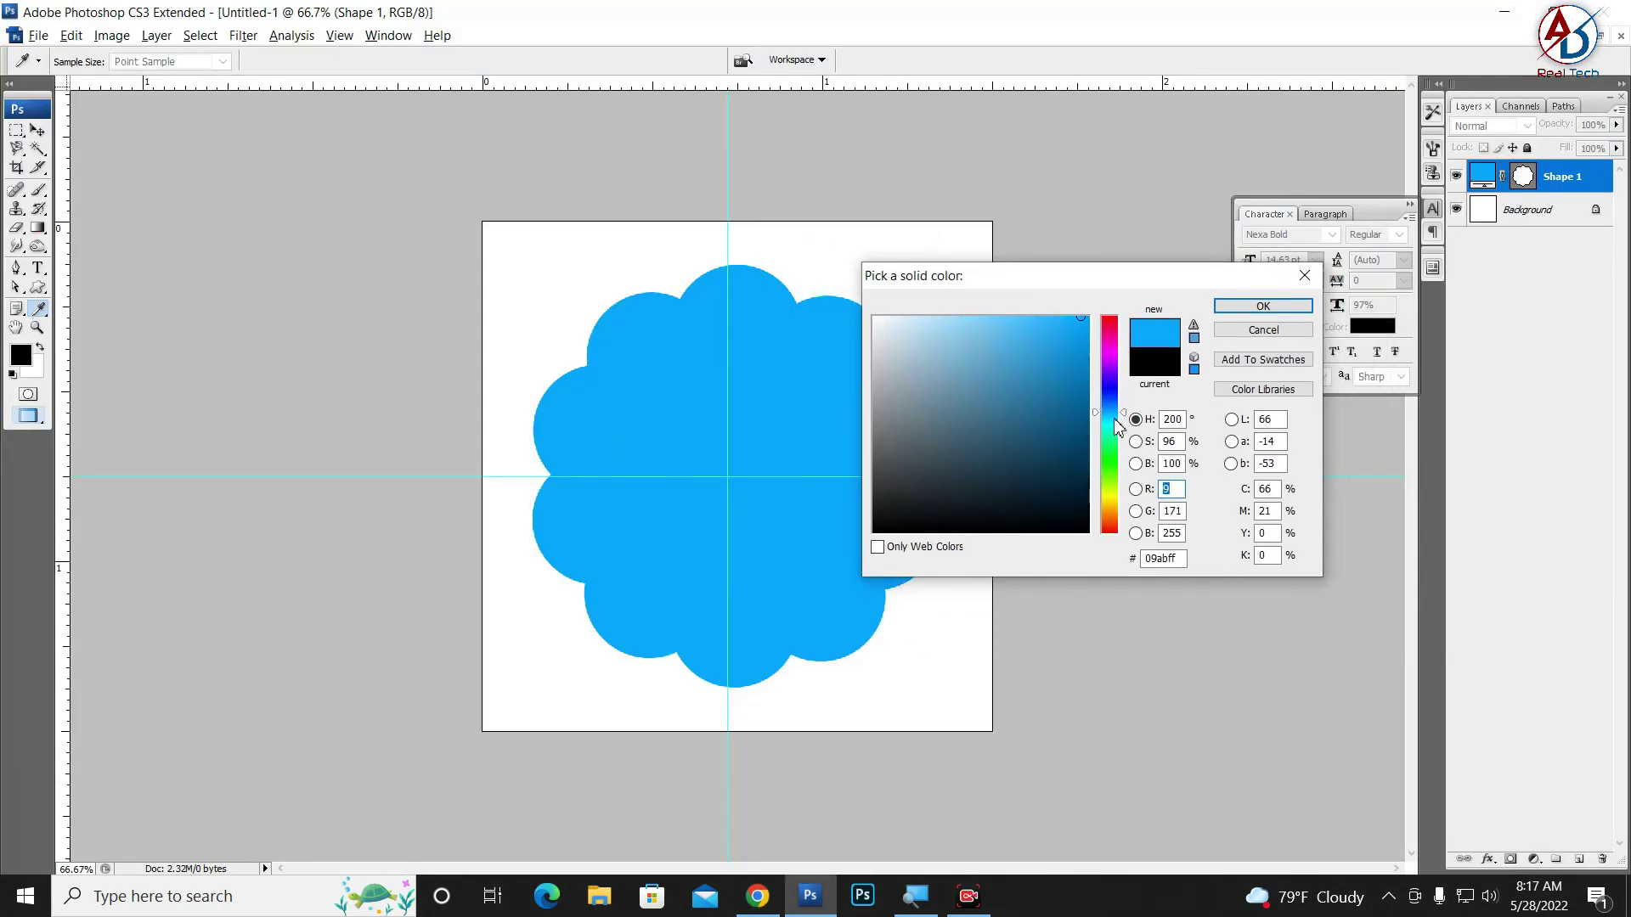
left_click_drag(1114, 413, 1114, 406)
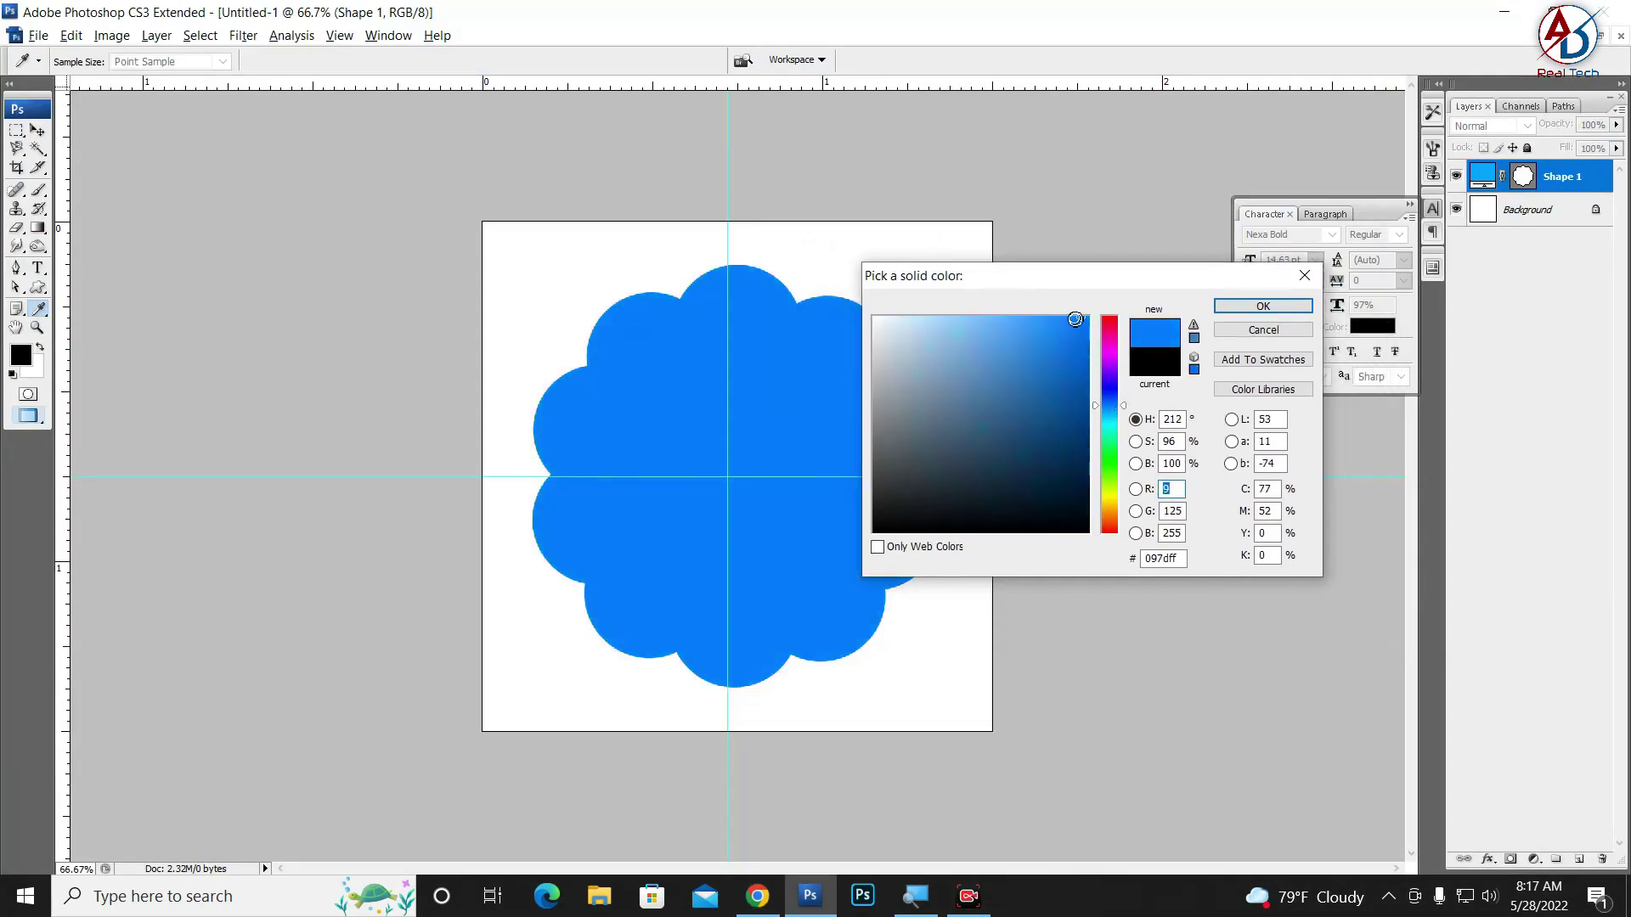
left_click_drag(877, 522, 850, 539)
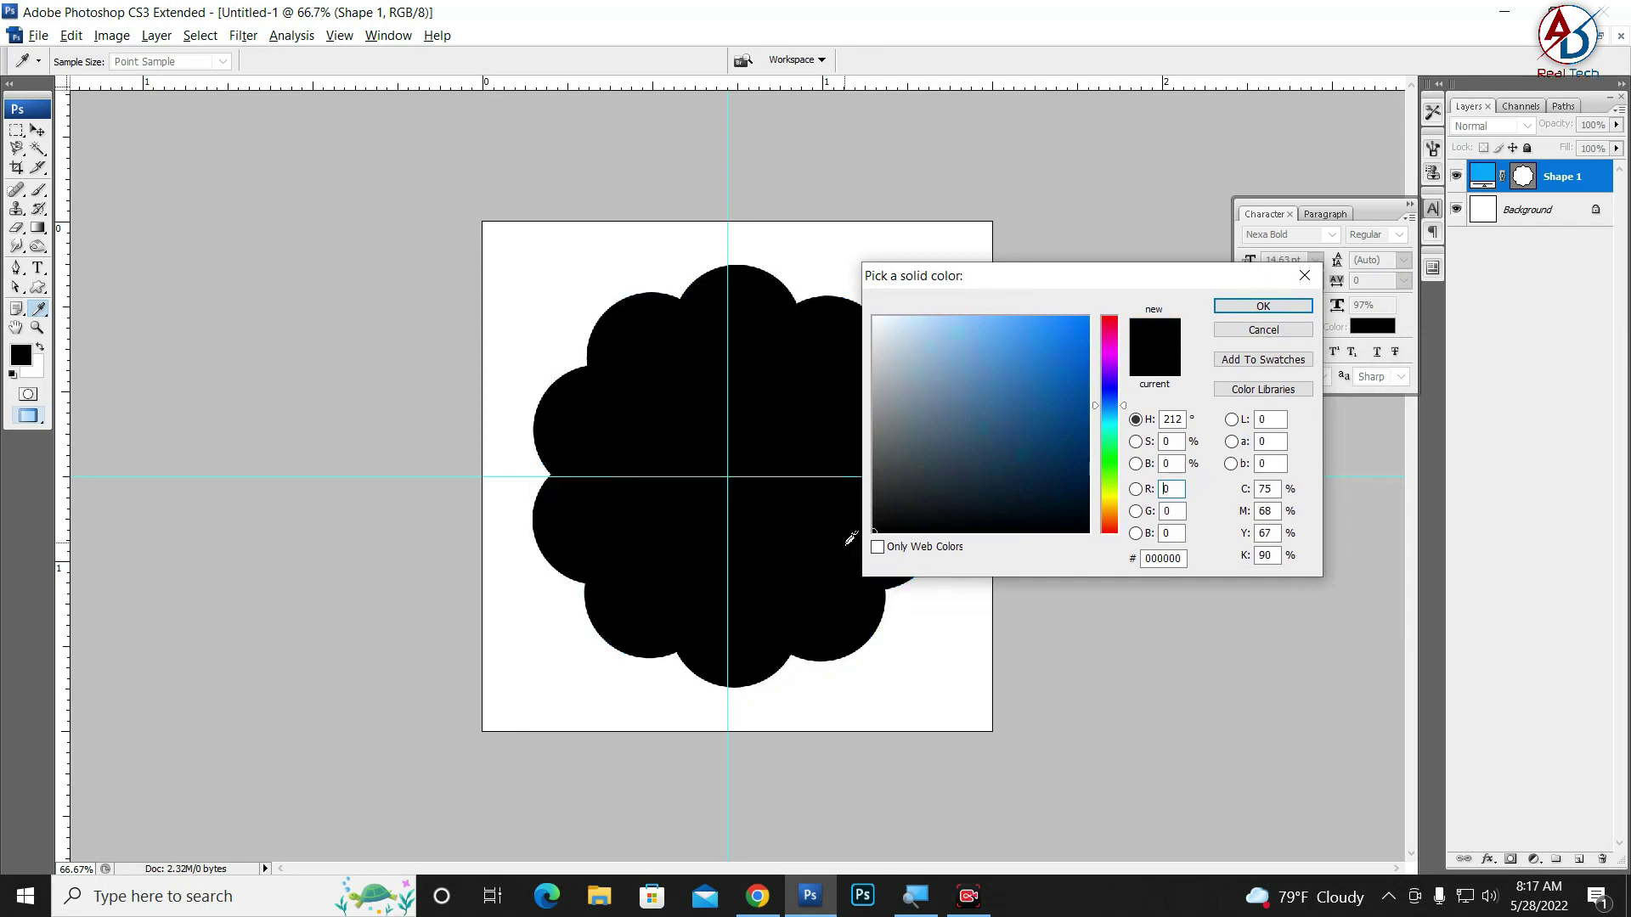
left_click(1246, 309)
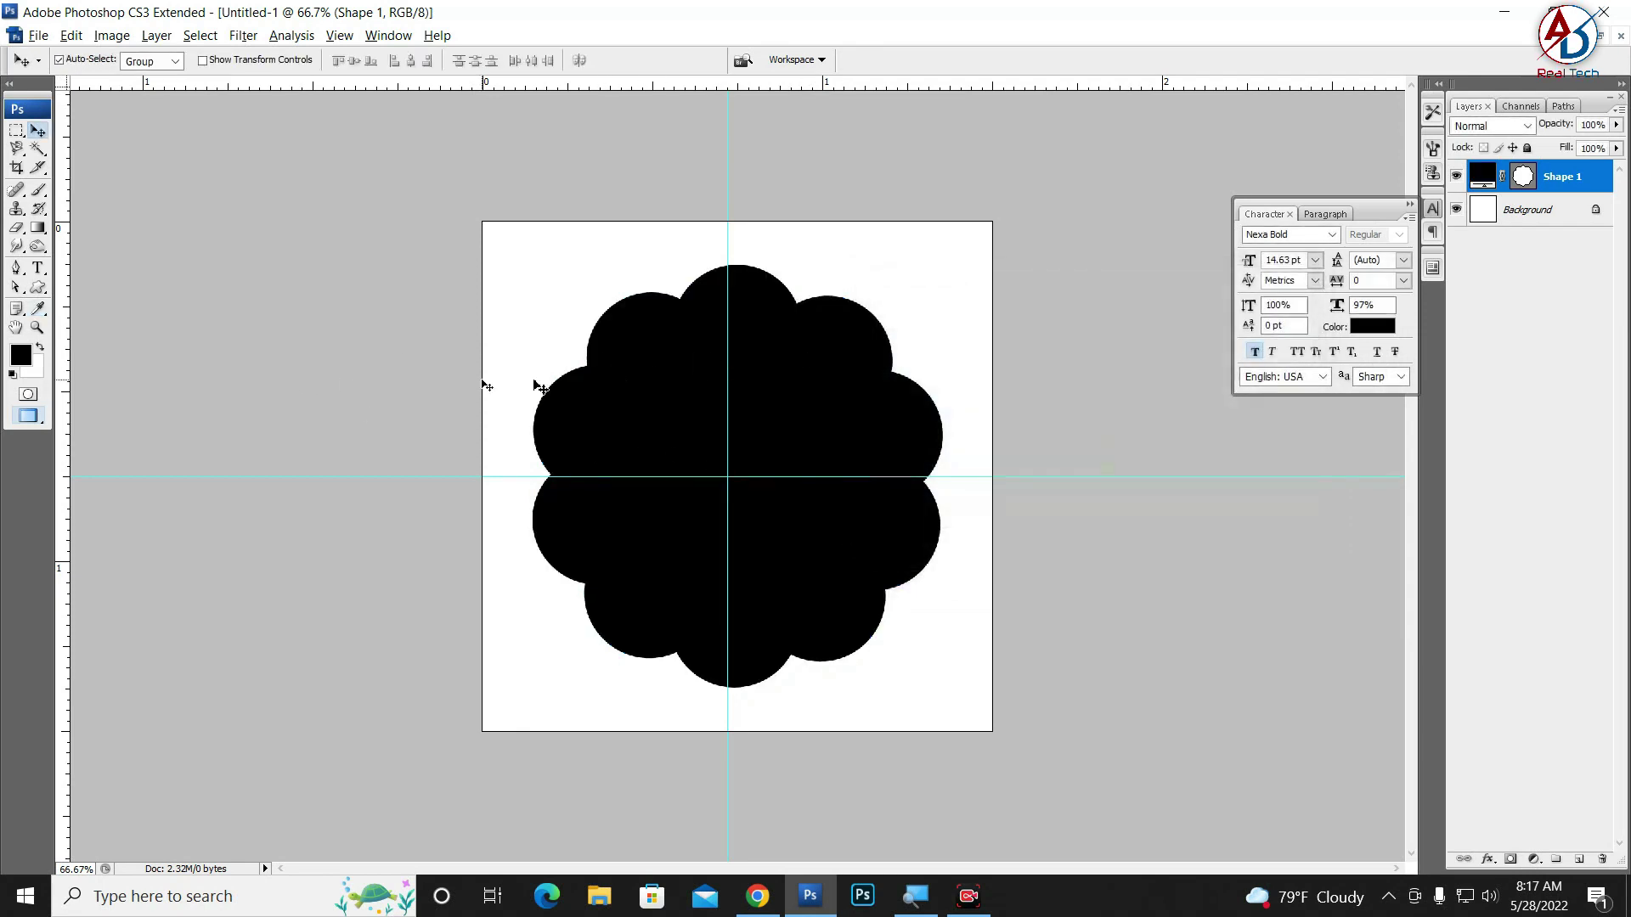
left_click(37, 289)
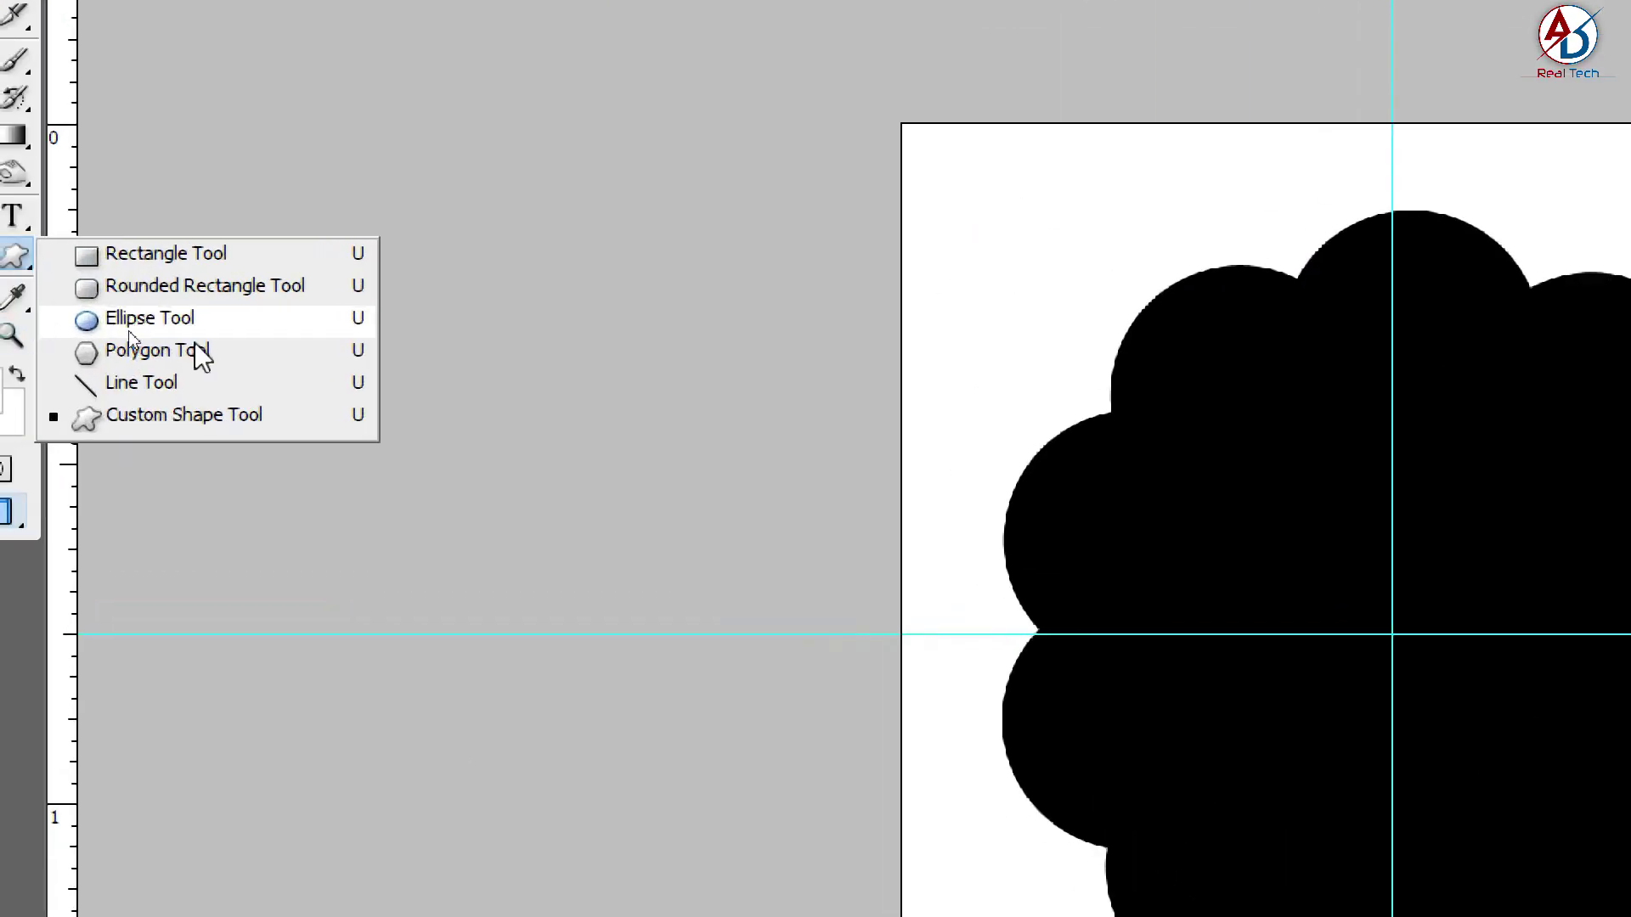
Draw a large circle over the flower and move it onto the guide crossing
left_click(104, 320)
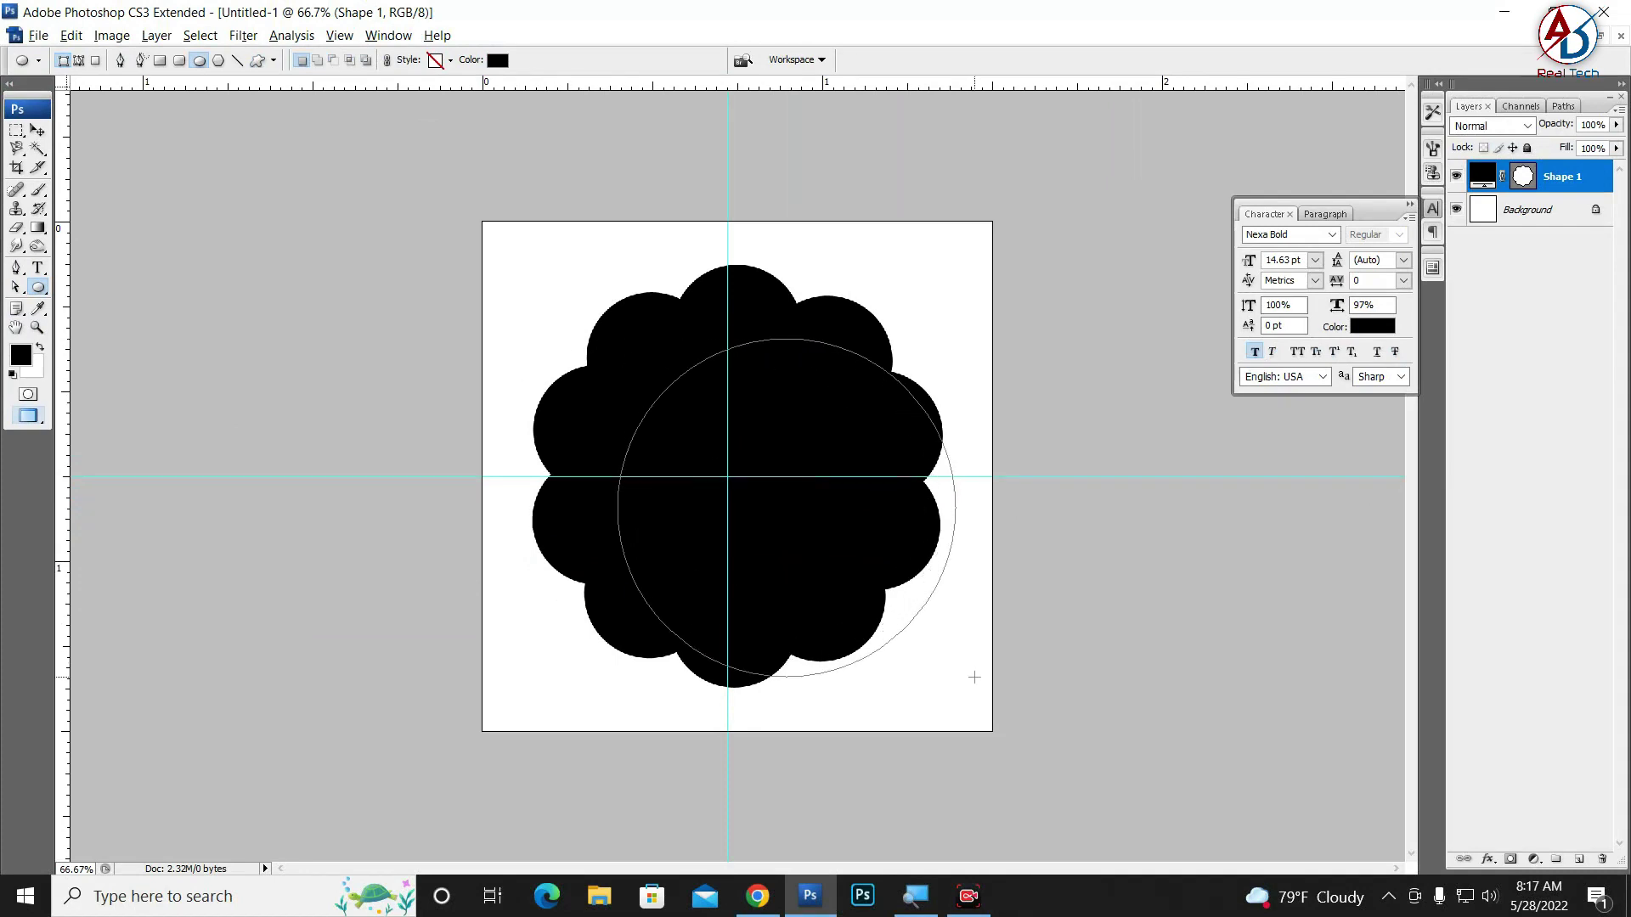
left_click_drag(617, 339, 986, 686)
key("ctrl+t")
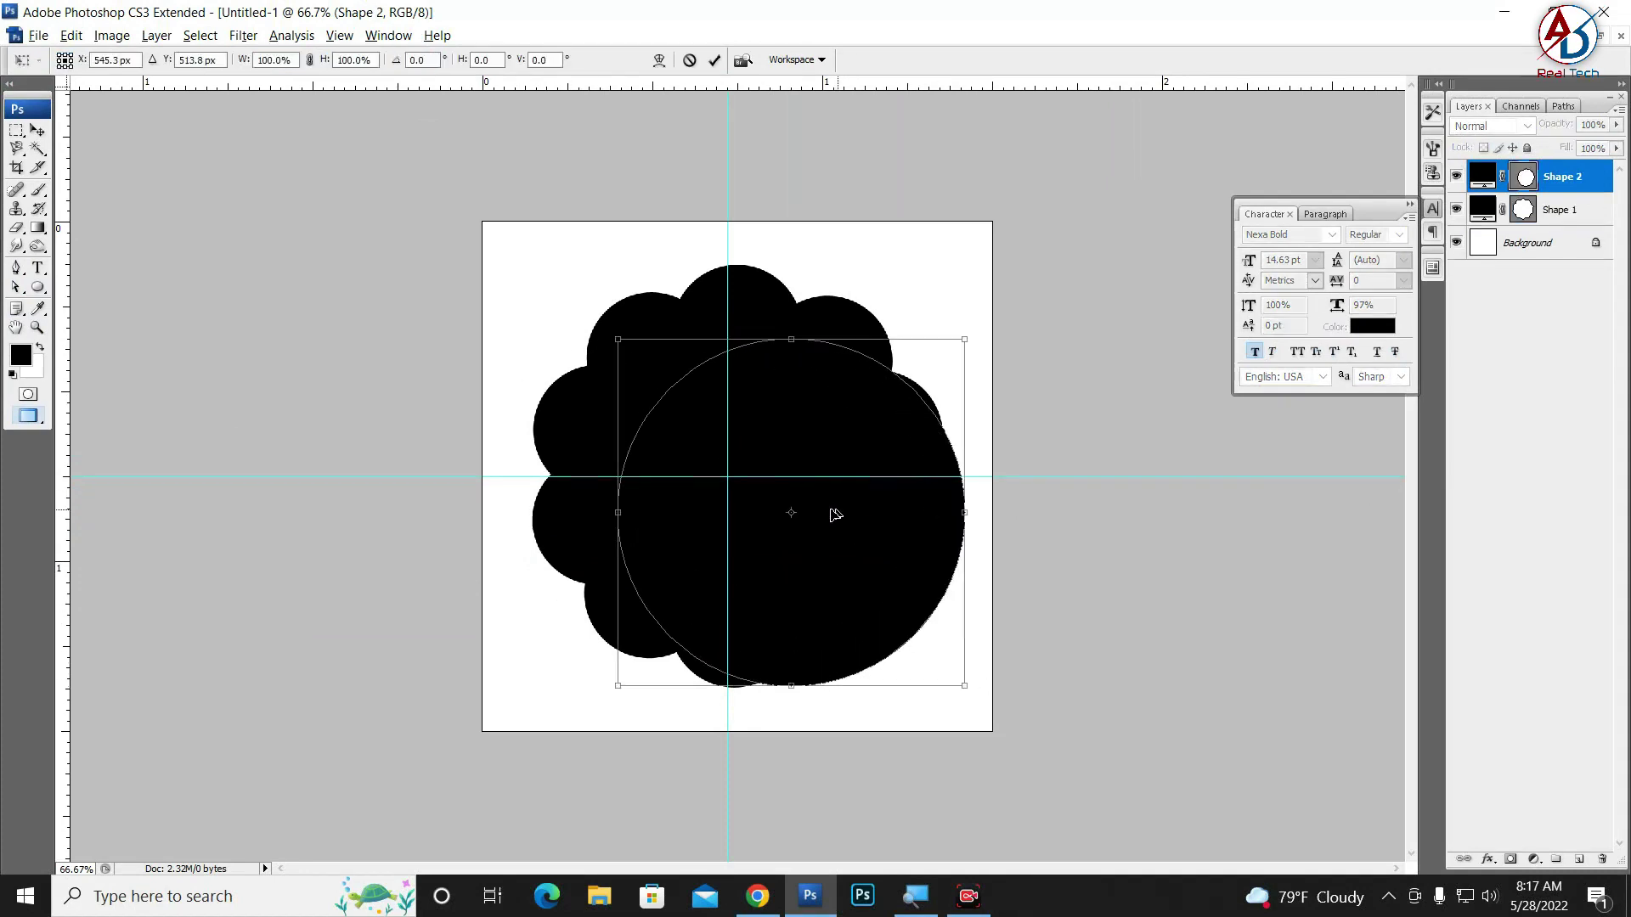
left_click_drag(830, 508, 783, 479)
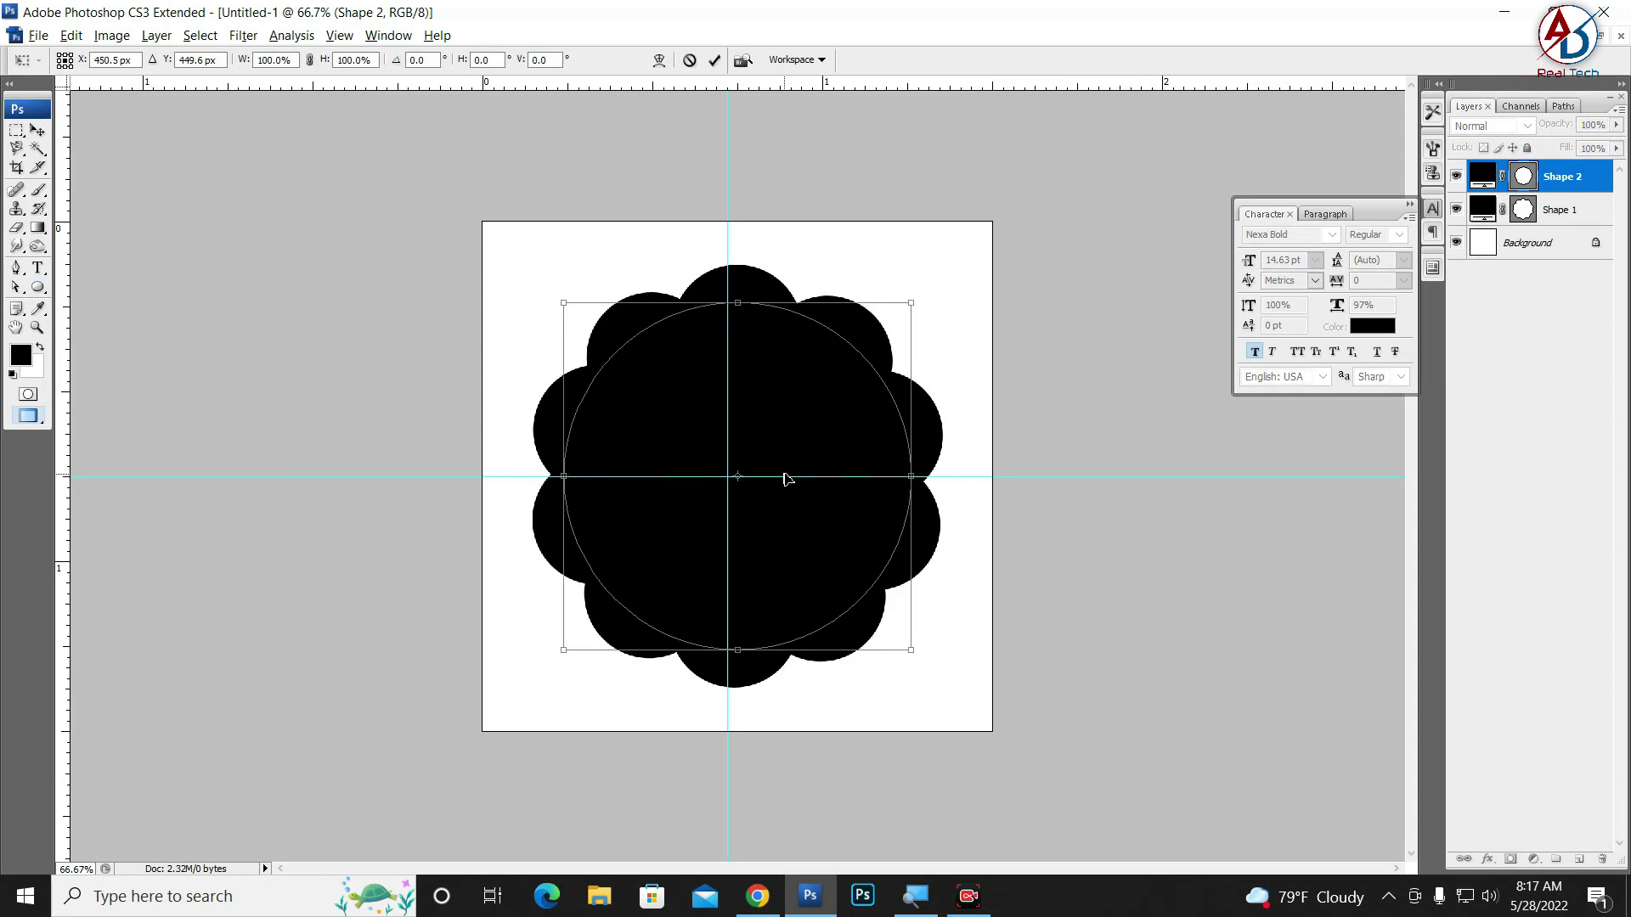
key("Return")
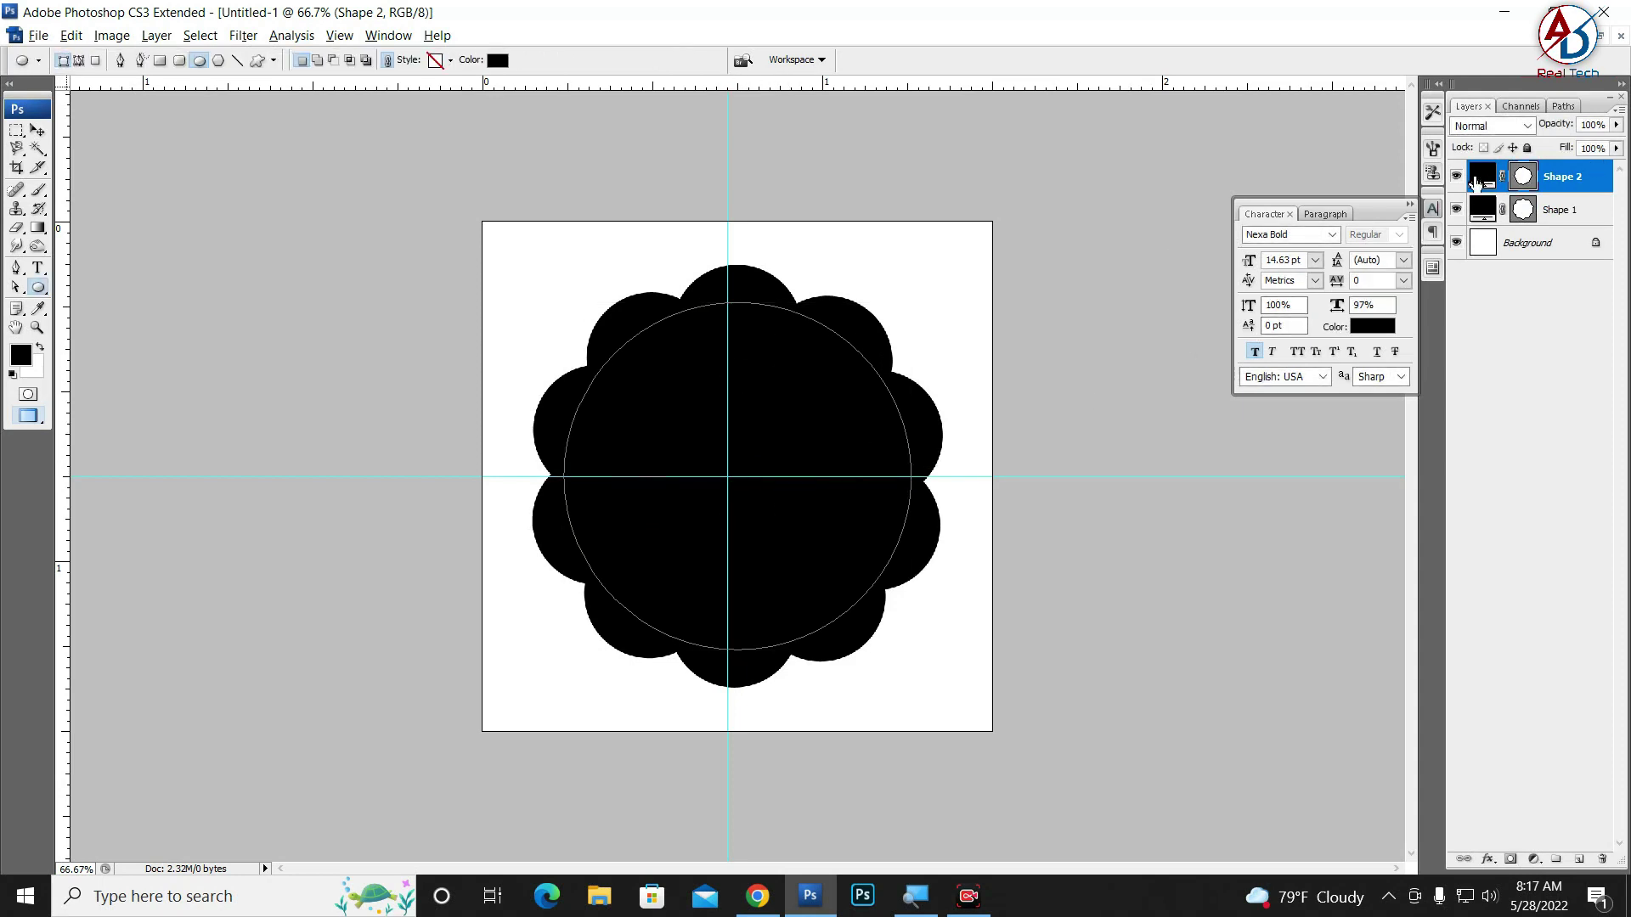
Change the new circle's fill colour to white
double_click(1482, 176)
left_click_drag(899, 371, 873, 317)
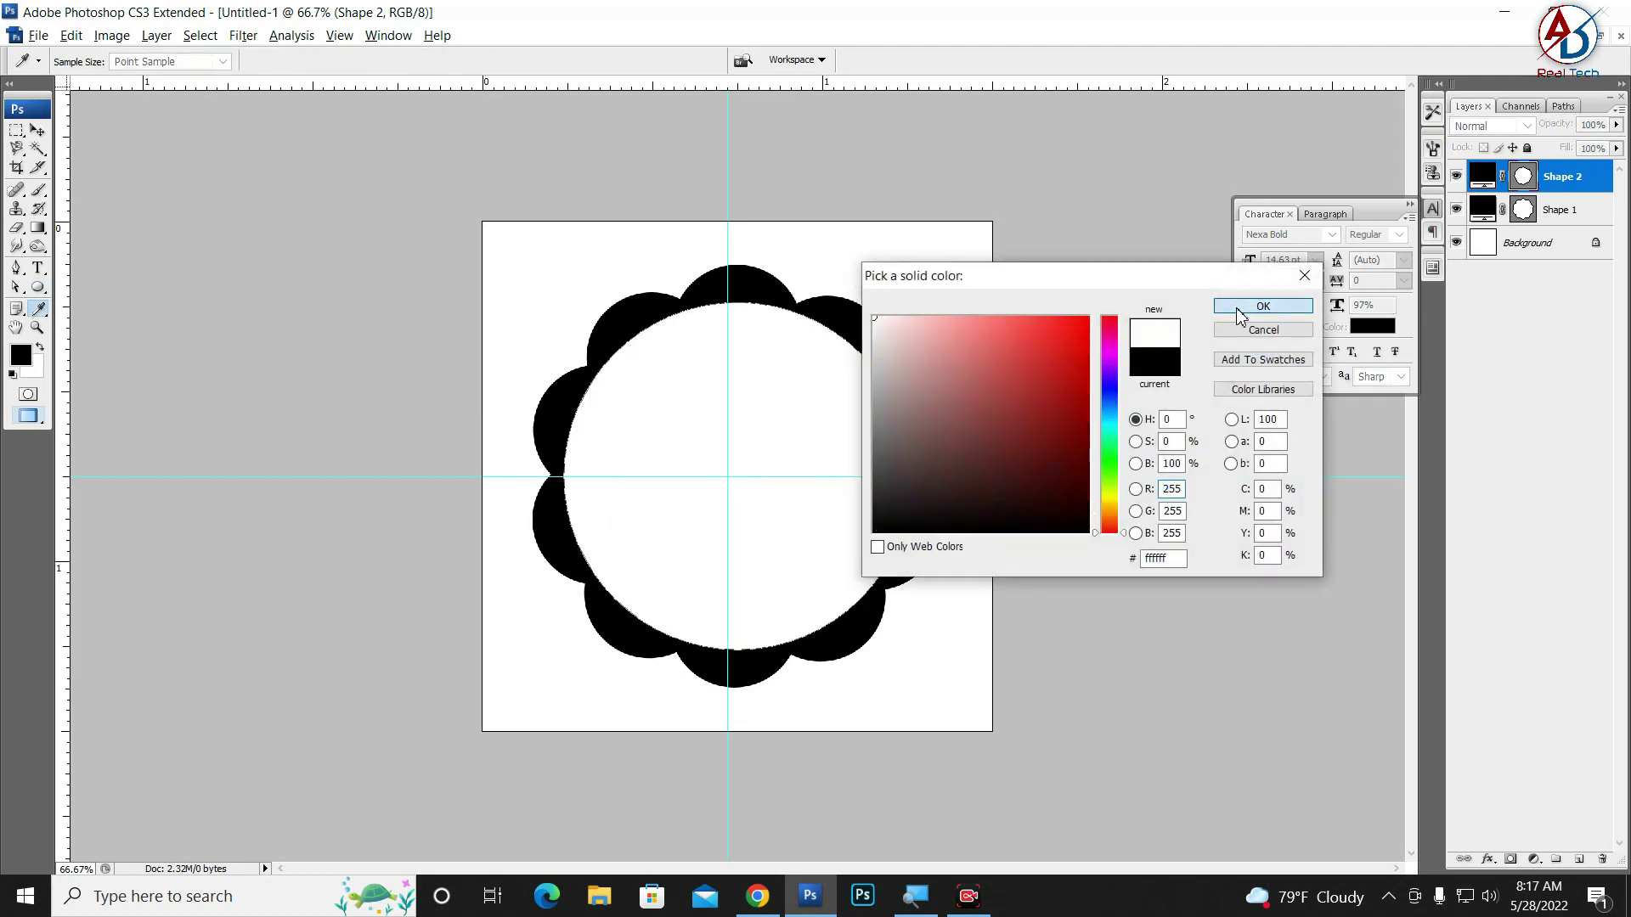
left_click(1263, 306)
Enlarge the white circle slightly with Free Transform and commit
key("v")
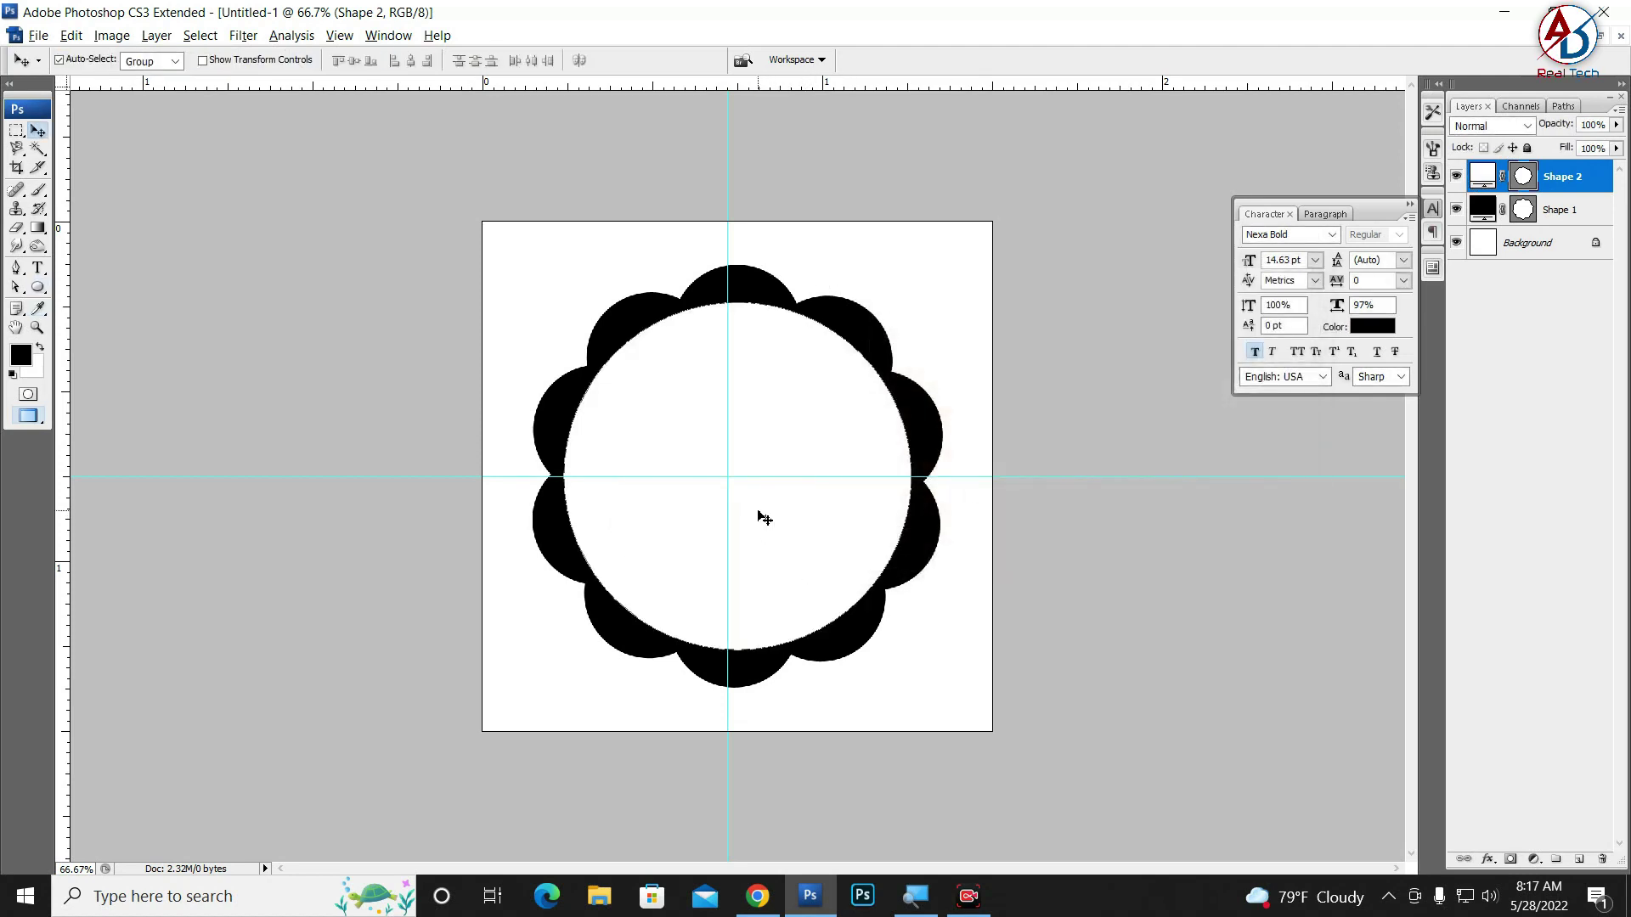
key("ctrl+t")
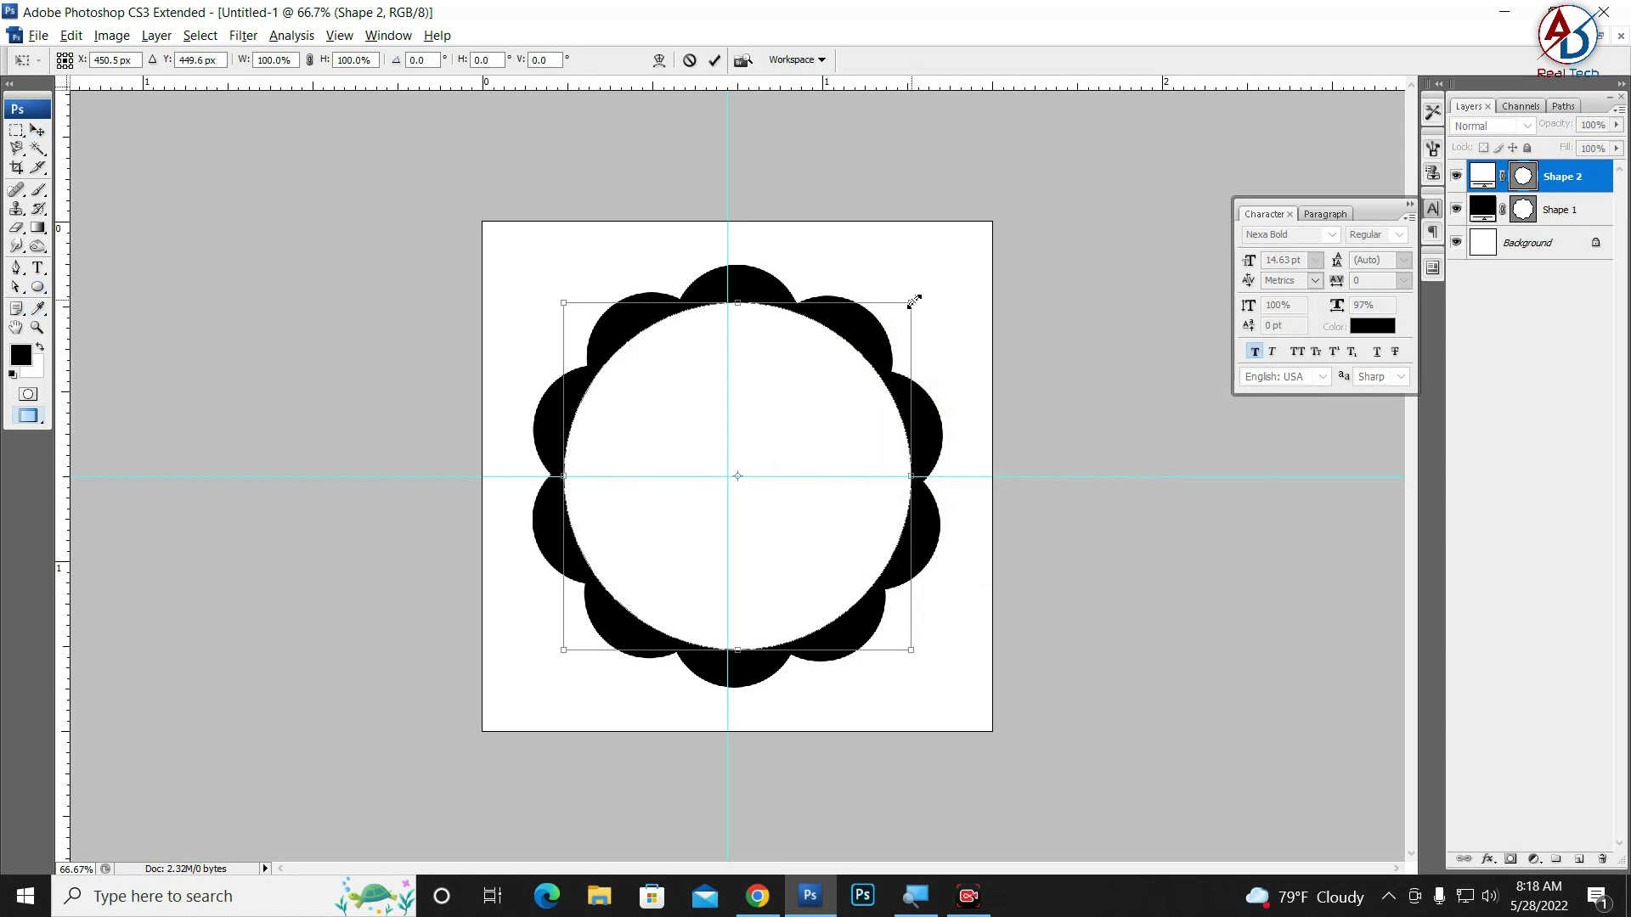
left_click_drag(914, 302, 918, 293)
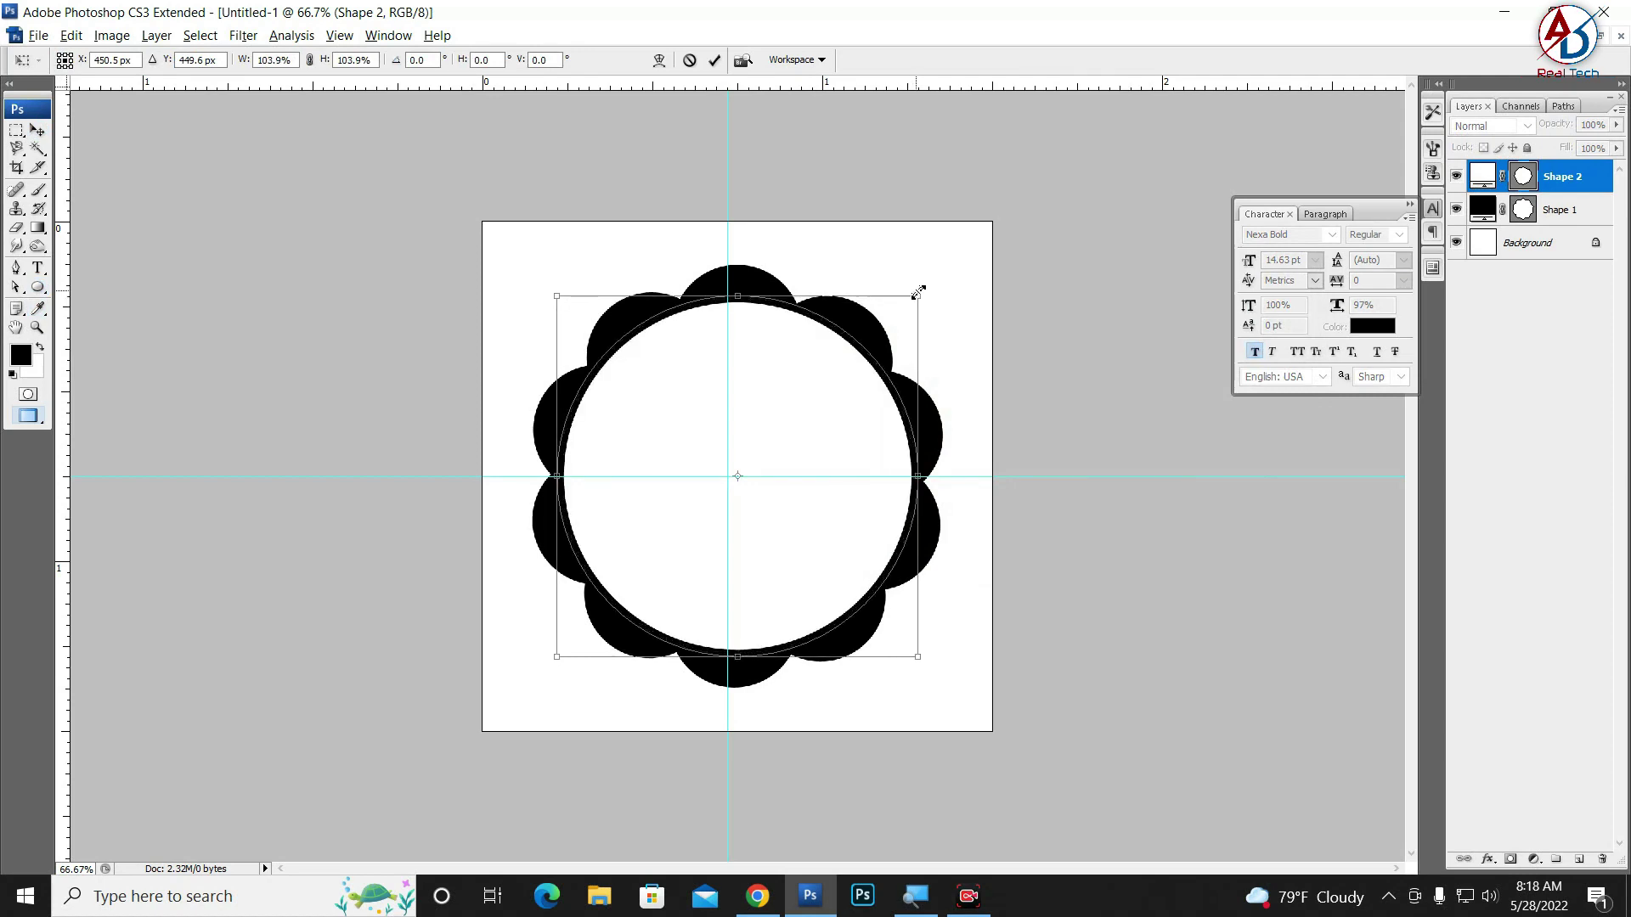
key("Return")
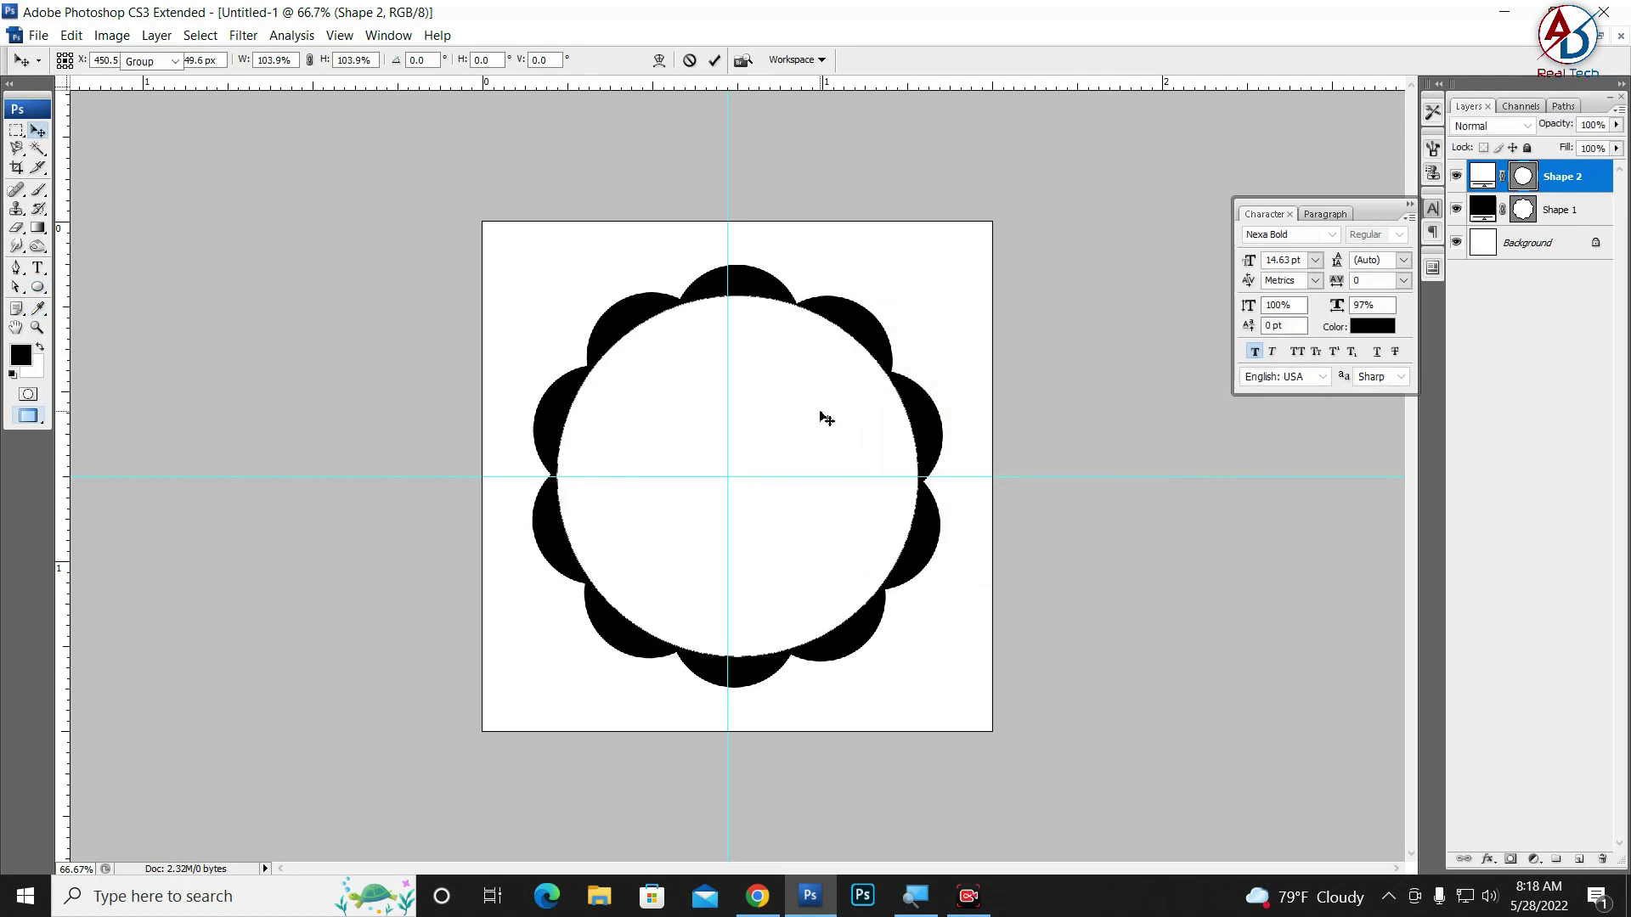
scroll(699, 550, "up", 1)
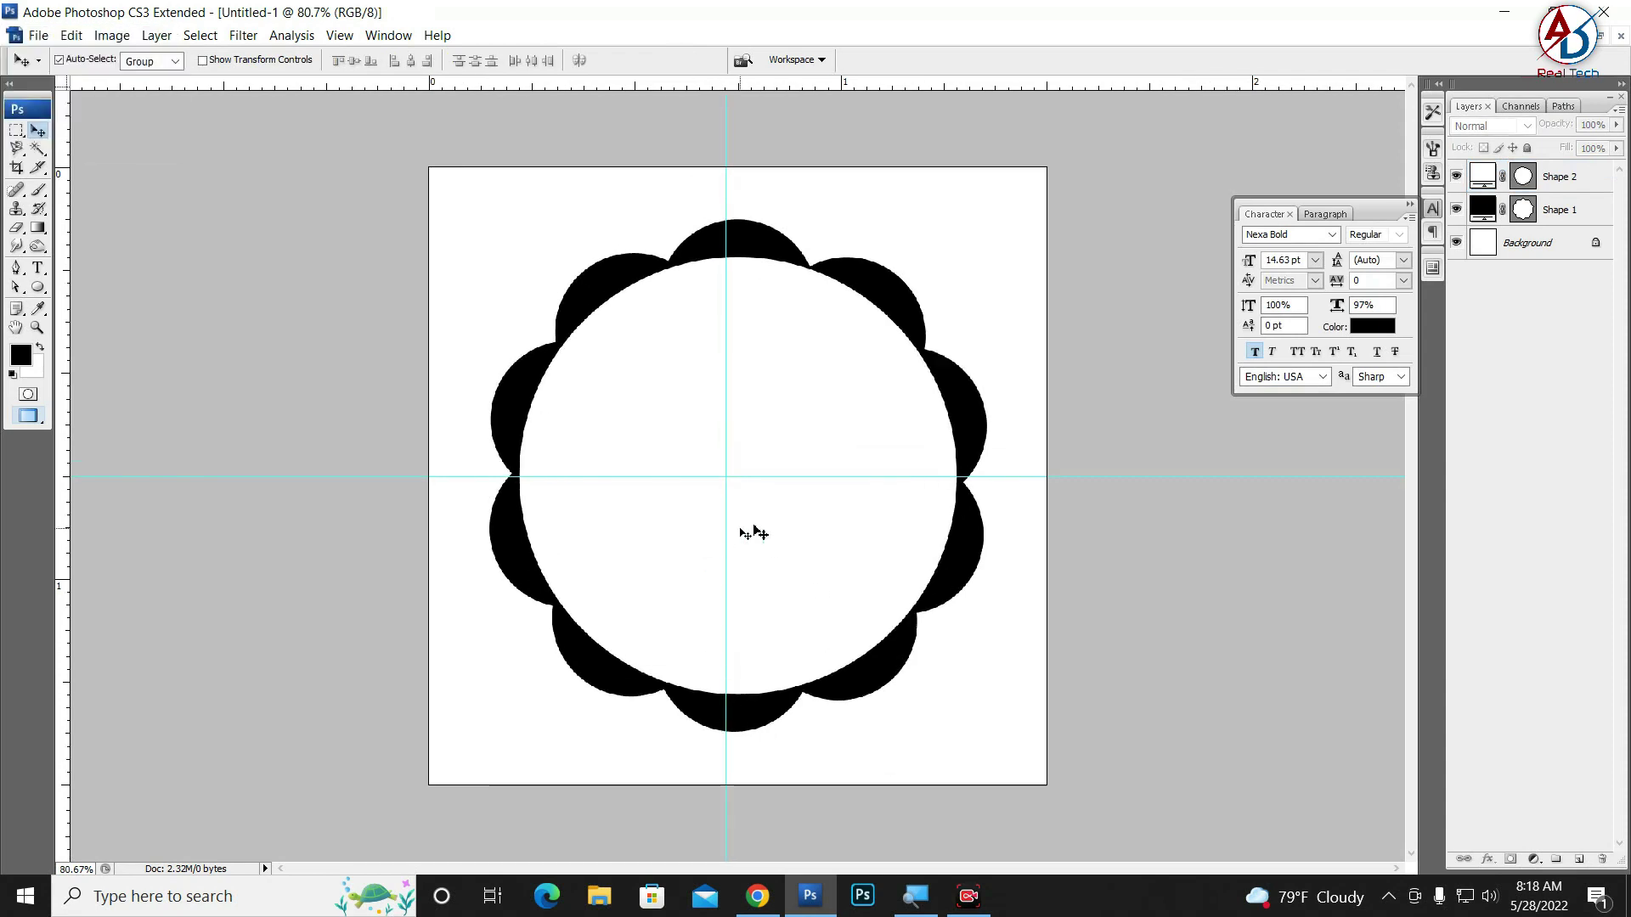
Scale the Shape 2 white circle up a bit further to thin the black rim
left_click(748, 533)
key("ctrl+t")
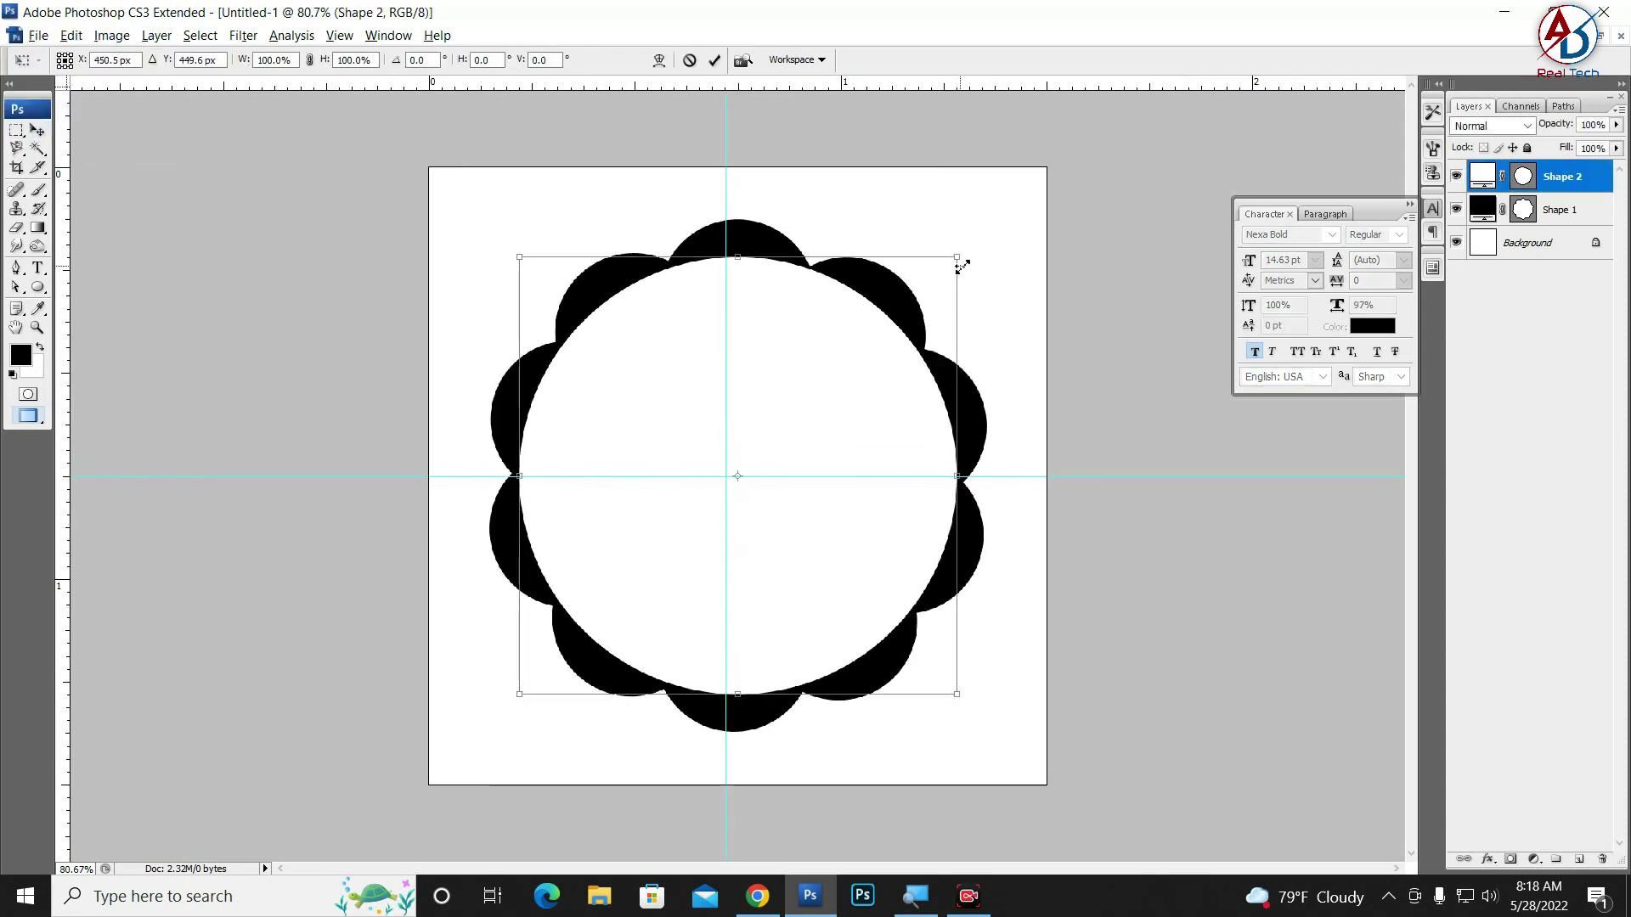
left_click_drag(957, 259, 959, 253)
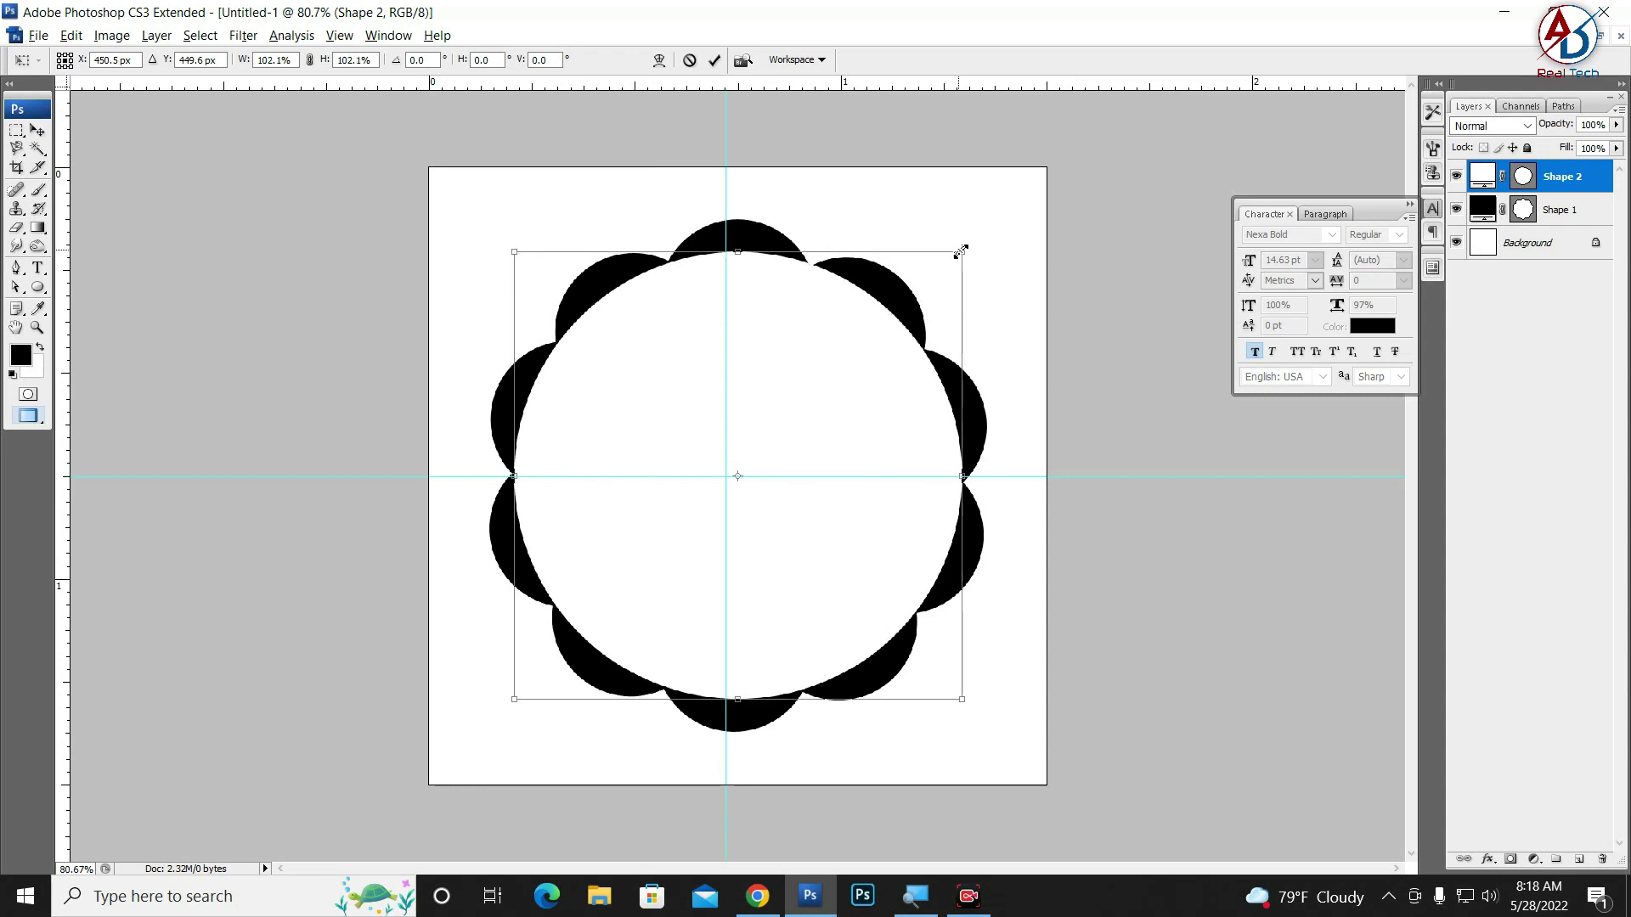
left_click_drag(959, 253, 963, 250)
key("Return")
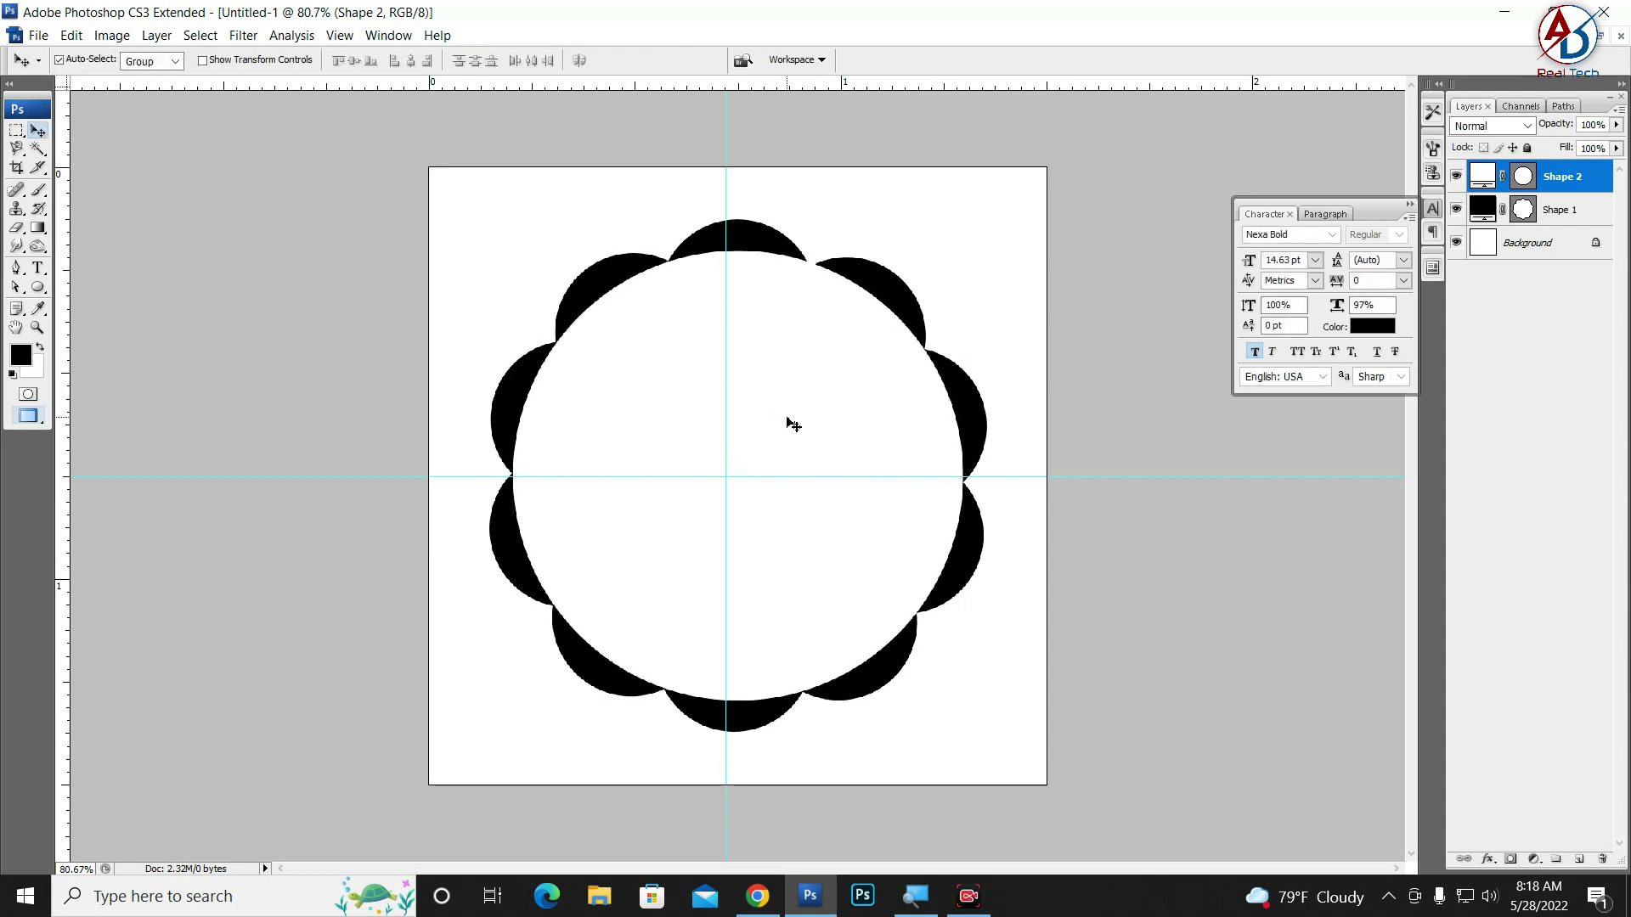
Select all, deselect, and zoom out to view the whole seal
key("ctrl+a")
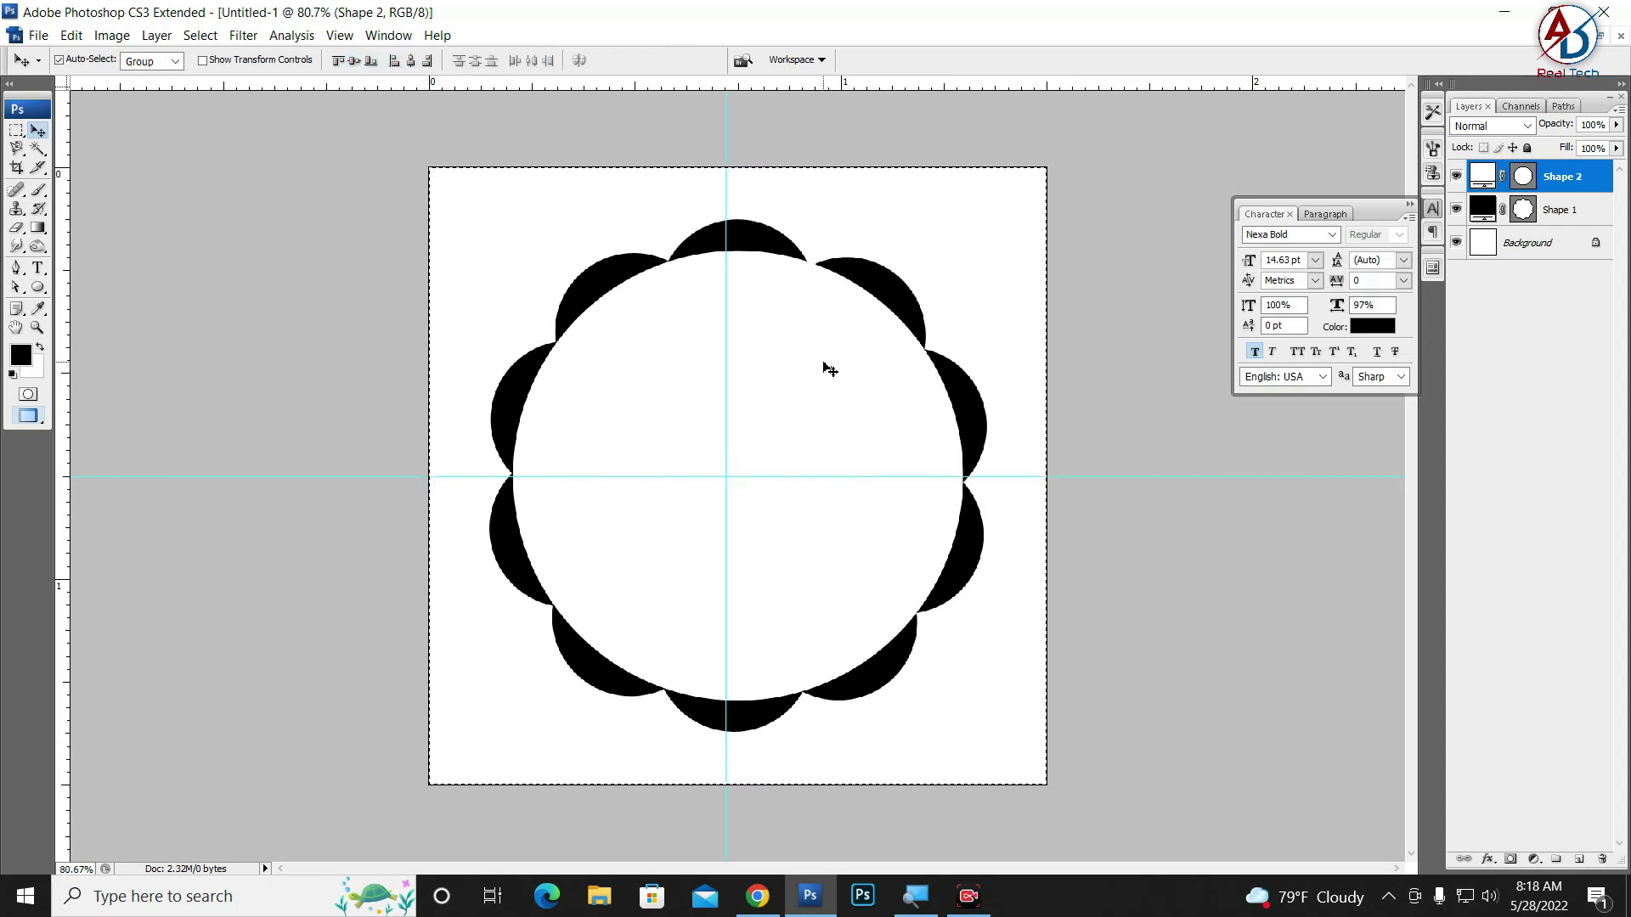
key("ctrl+d")
key("ctrl+minus")
key("ctrl+minus")
scroll(828, 605, "up", 1)
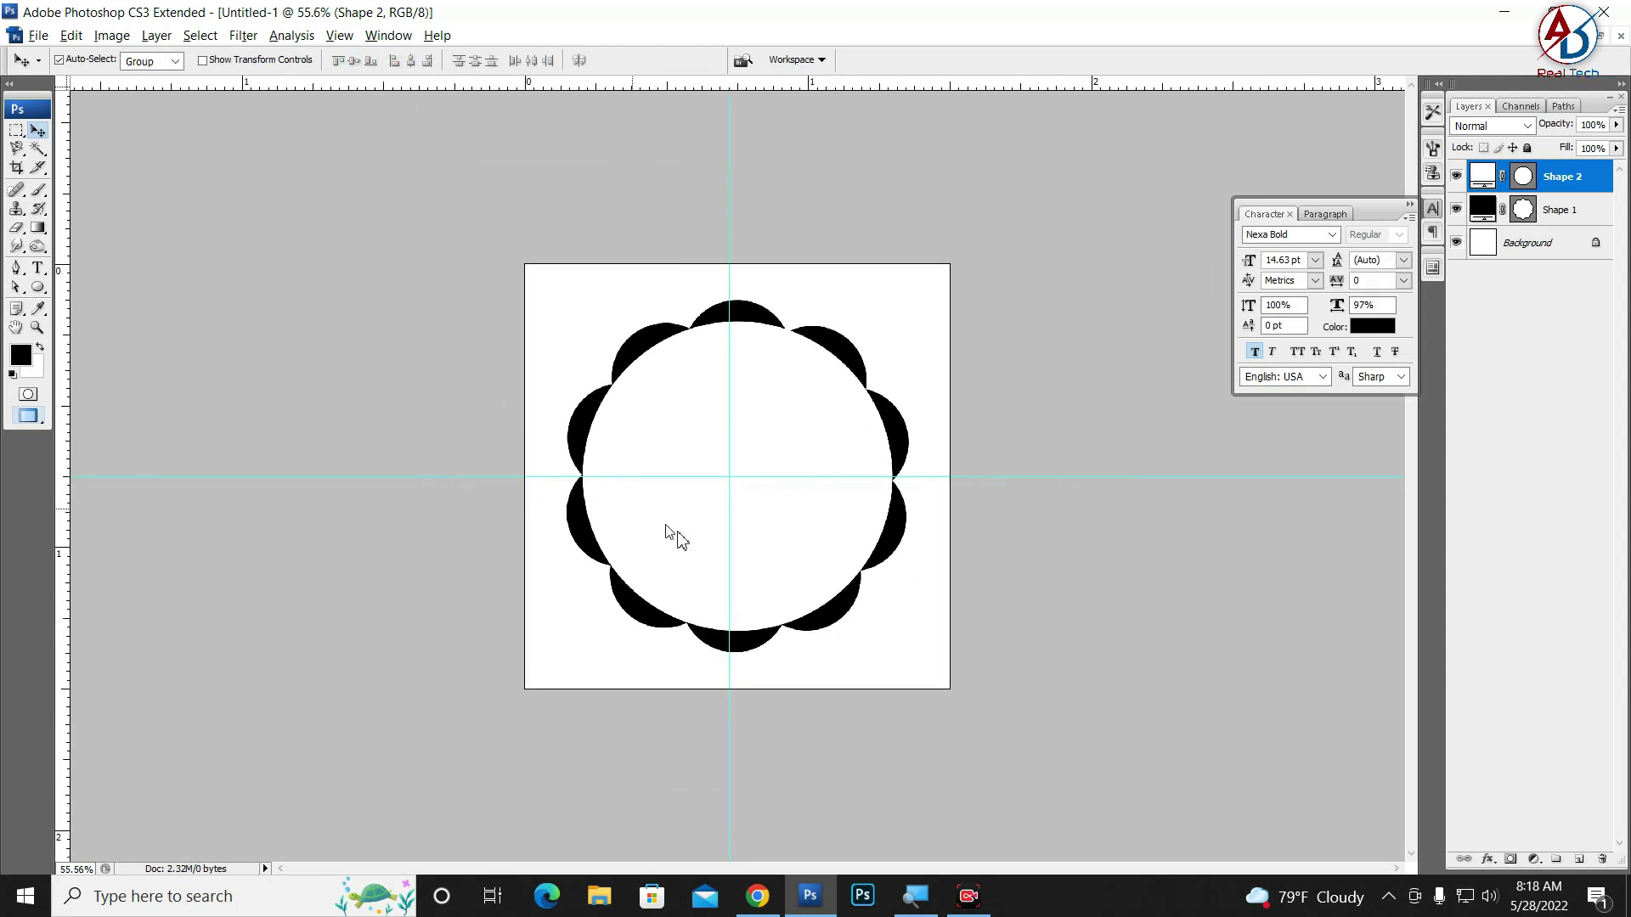
scroll(761, 551, "up", 2)
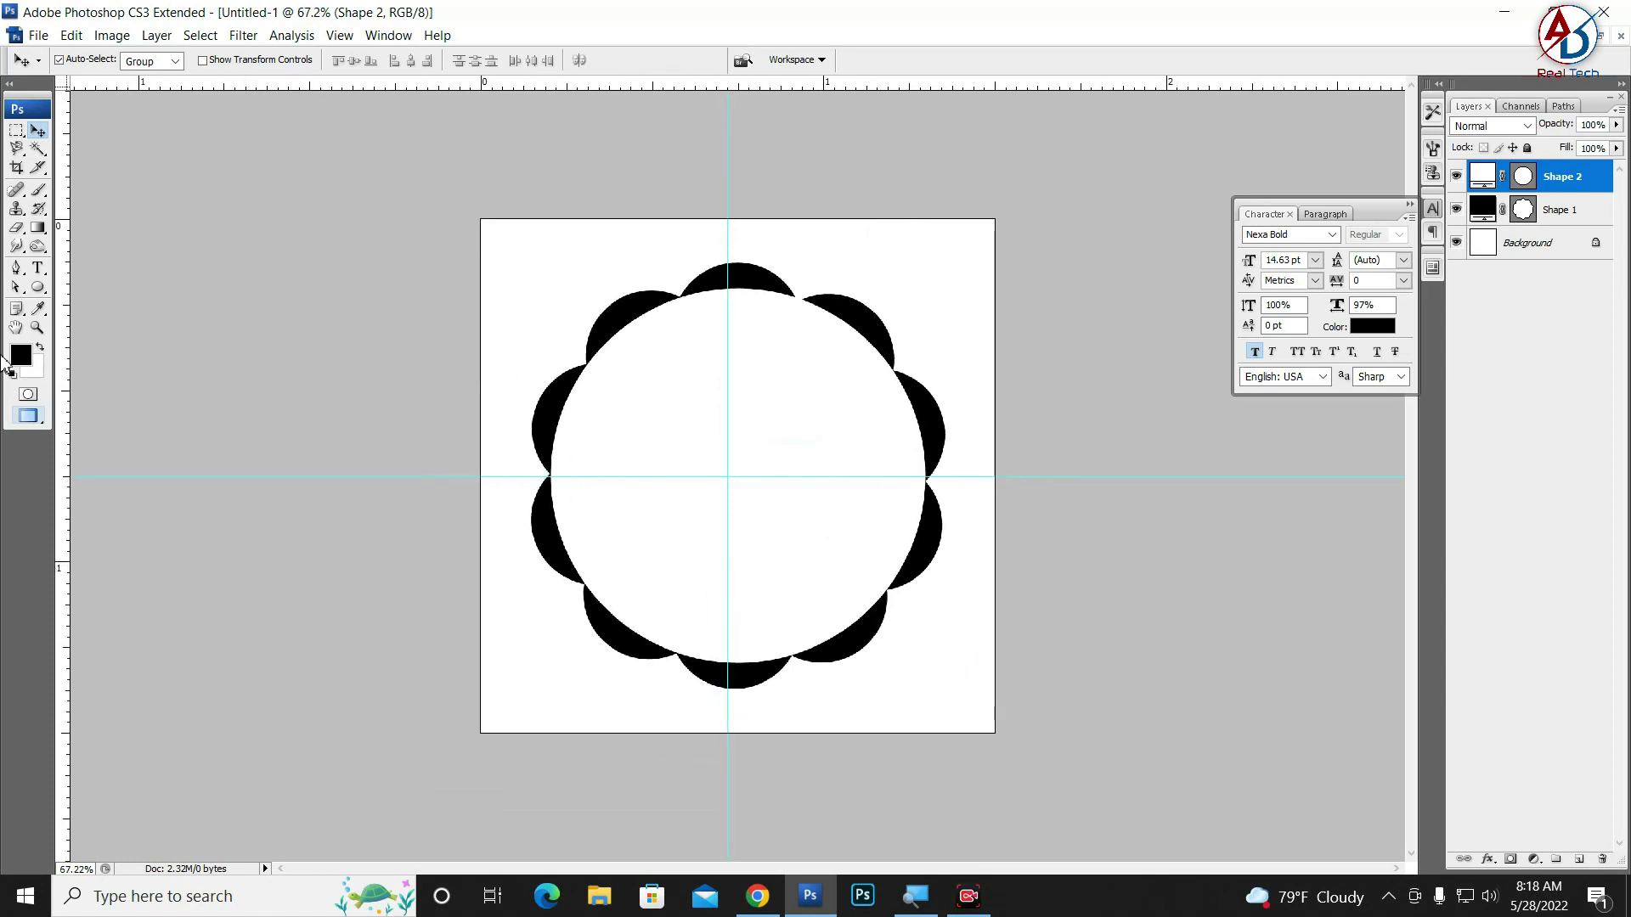
Draw a new black circle and centre it over the white circle
left_click(38, 287)
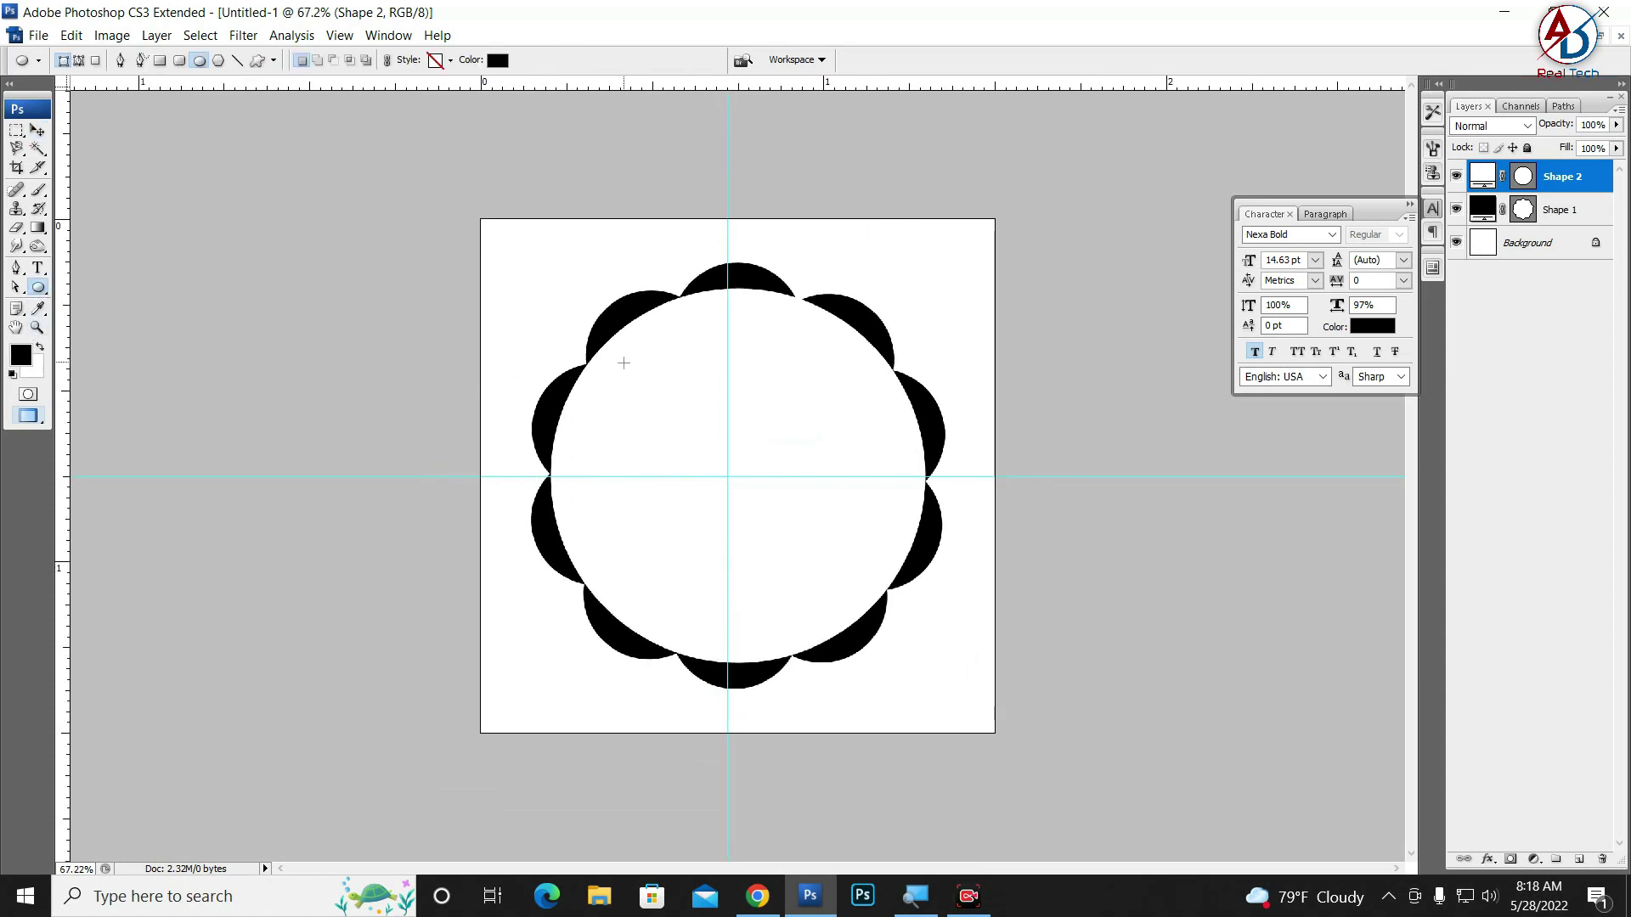
left_click_drag(624, 360, 972, 707)
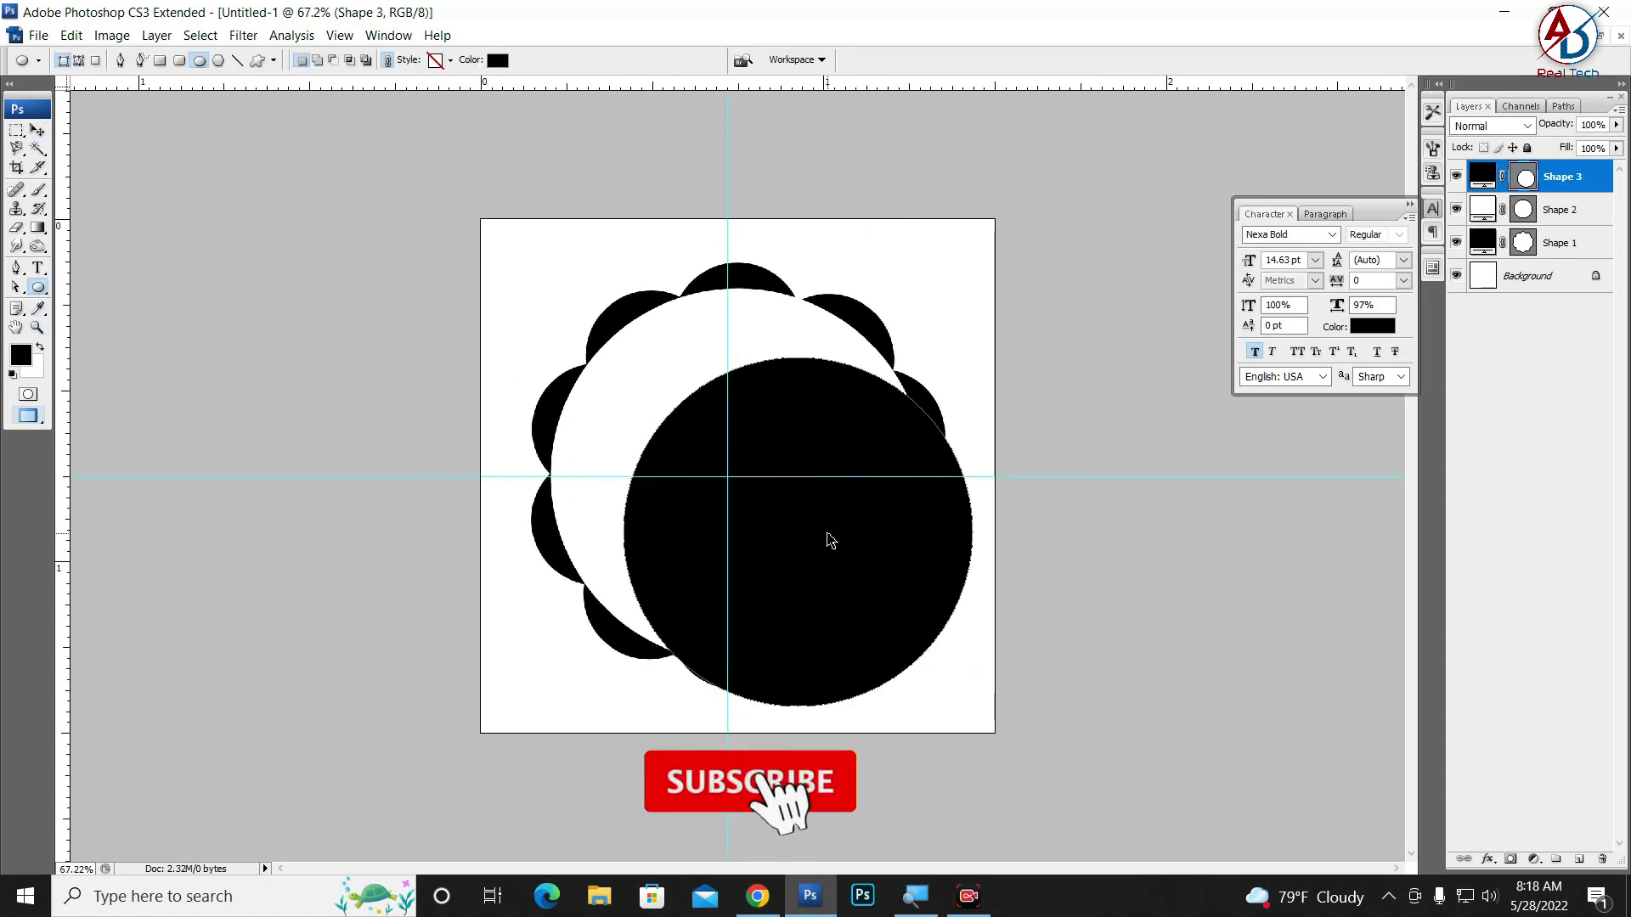
key("ctrl+t")
mouse_move(855, 560)
left_mouse_down()
mouse_move(782, 498)
mouse_move(798, 504)
left_mouse_up()
key("Return")
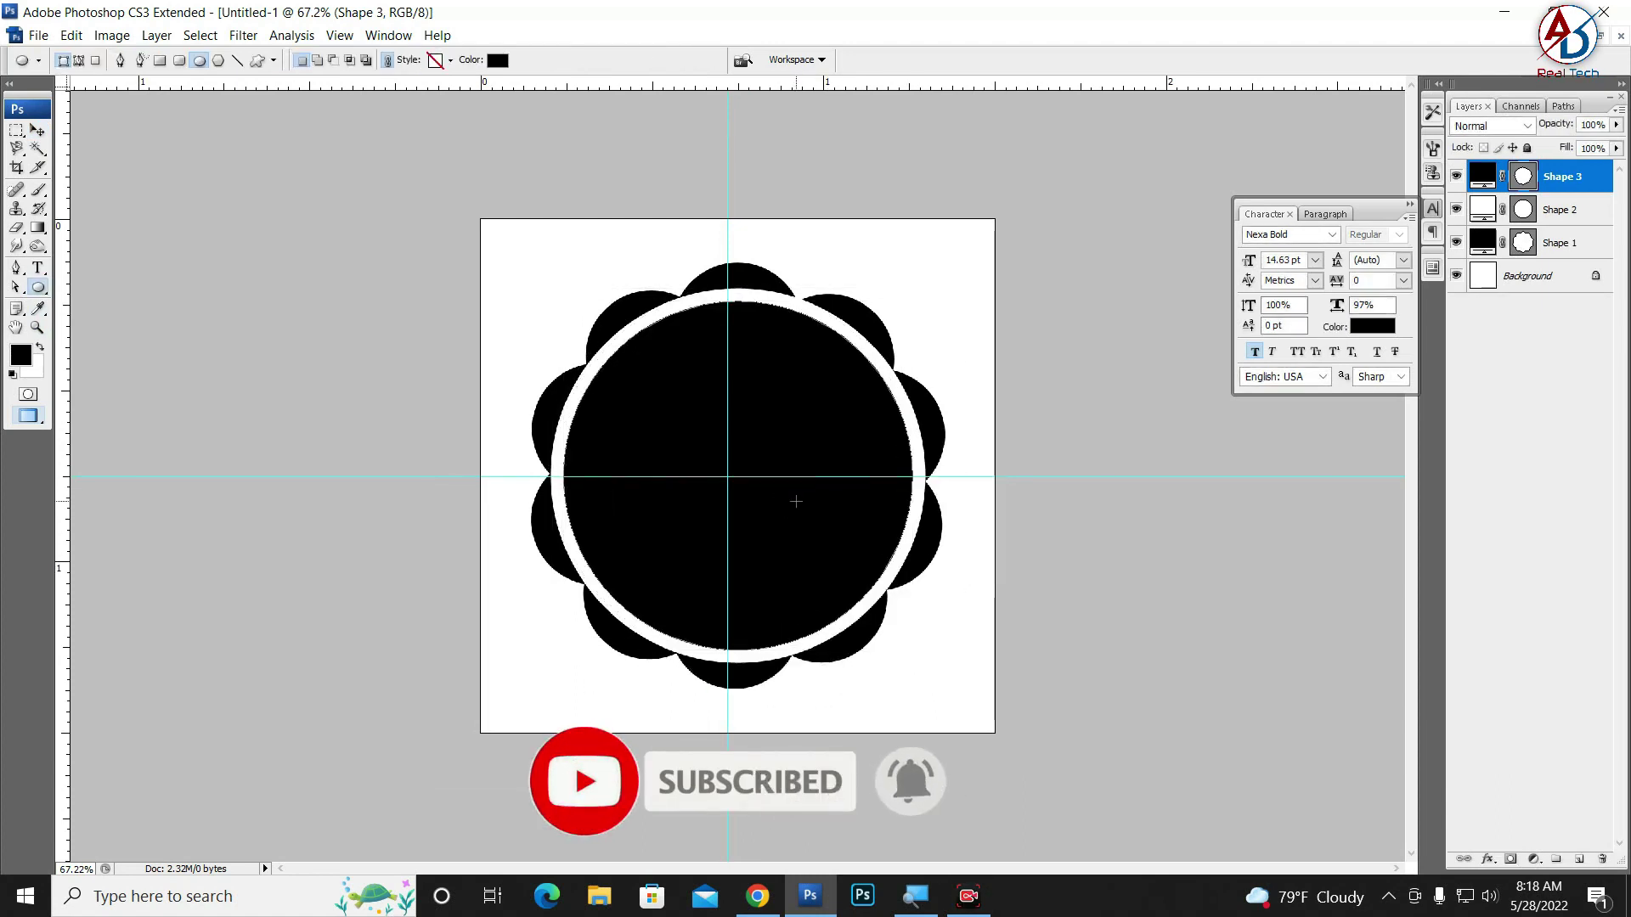
Enlarge the black circle to about 101.7% so only a thin white ring remains
key("ctrl+a")
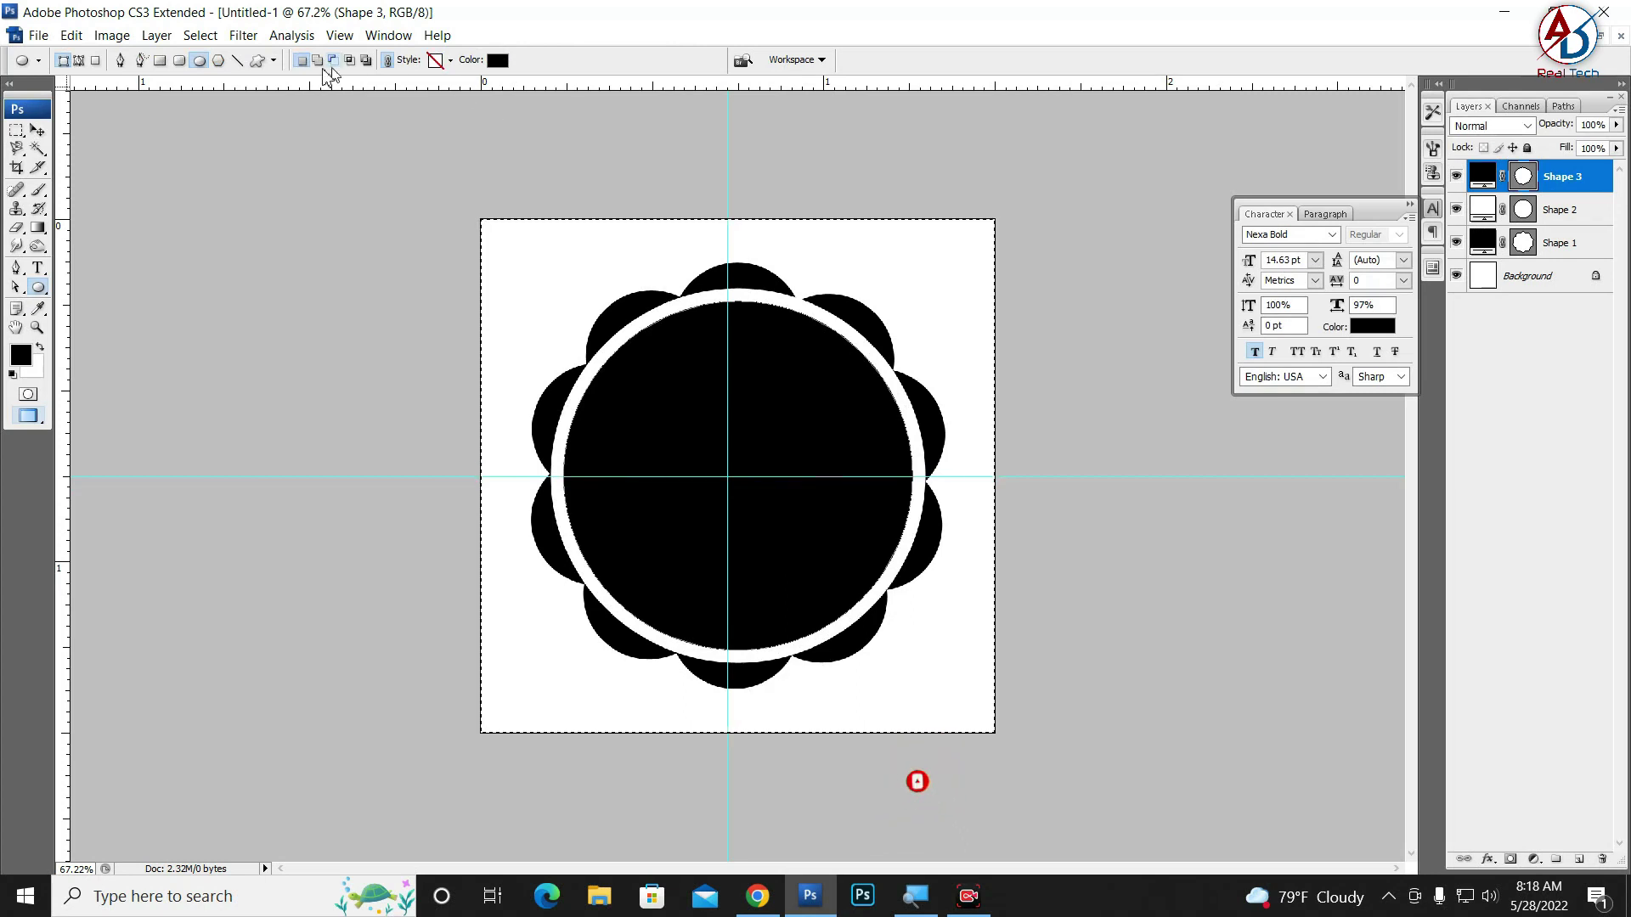
left_click(37, 129)
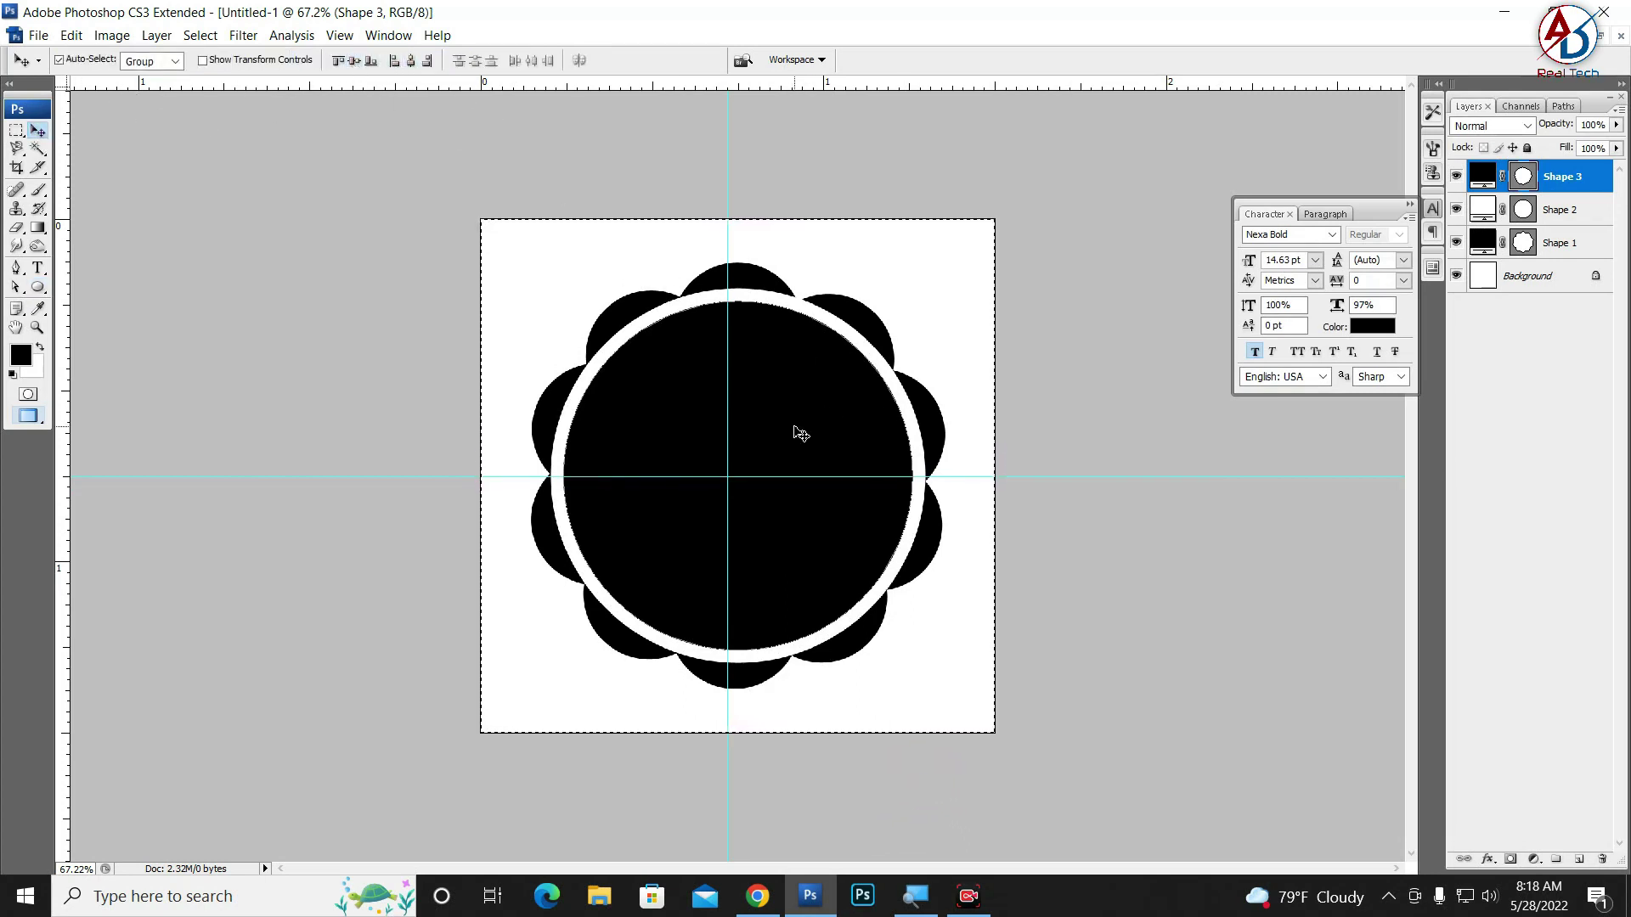
key("ctrl+d")
key("ctrl+t")
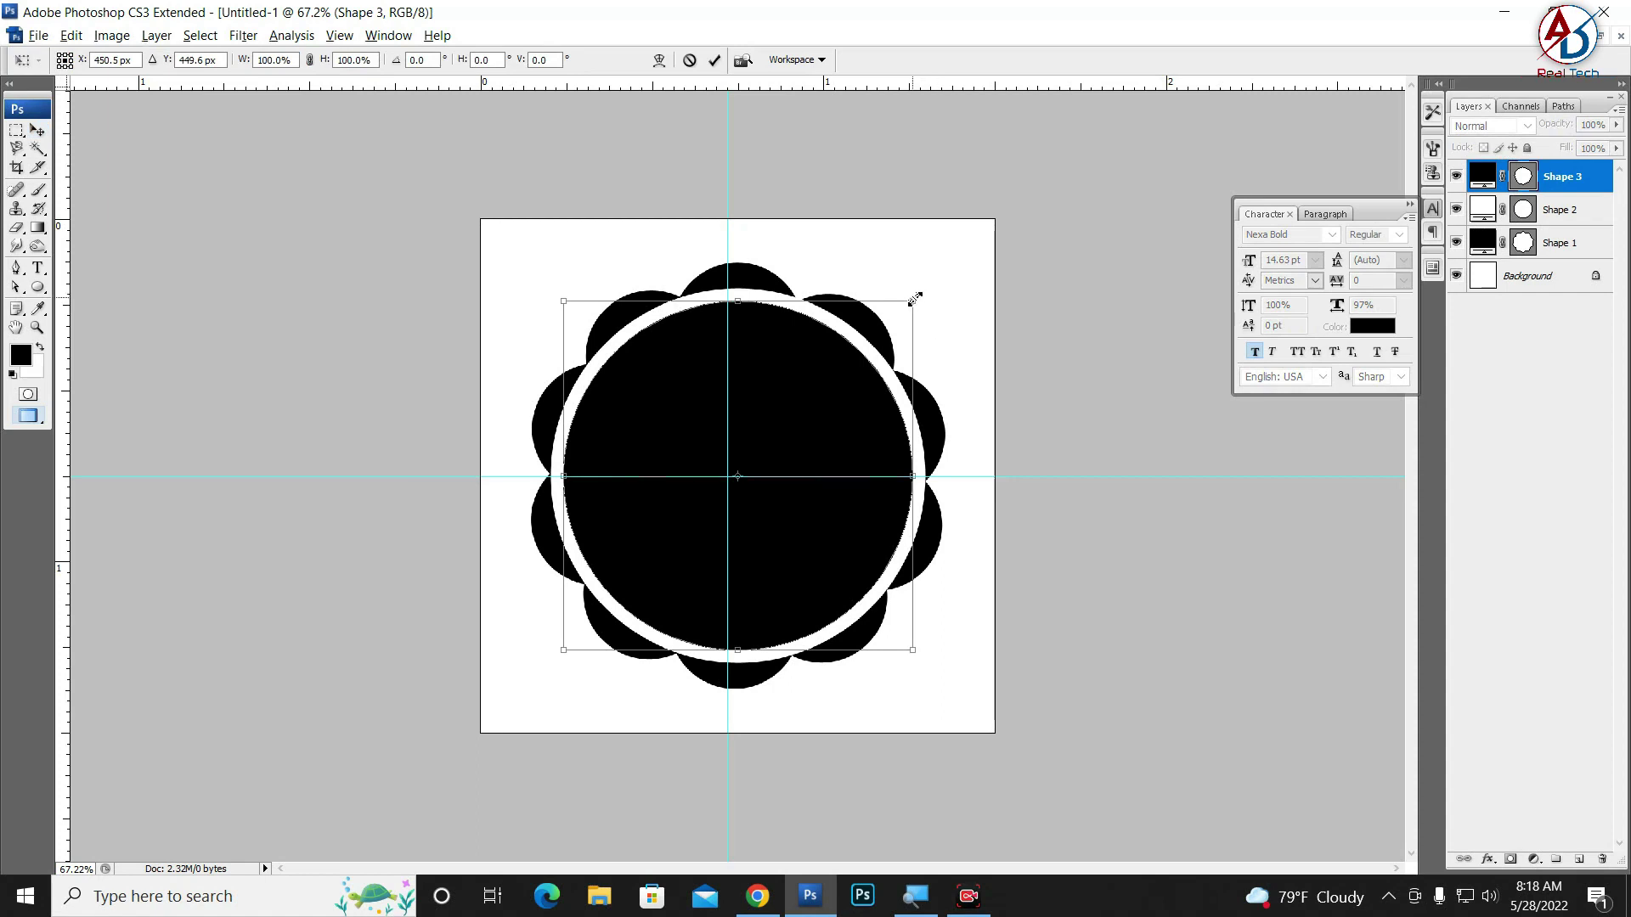
left_click_drag(914, 298, 919, 294)
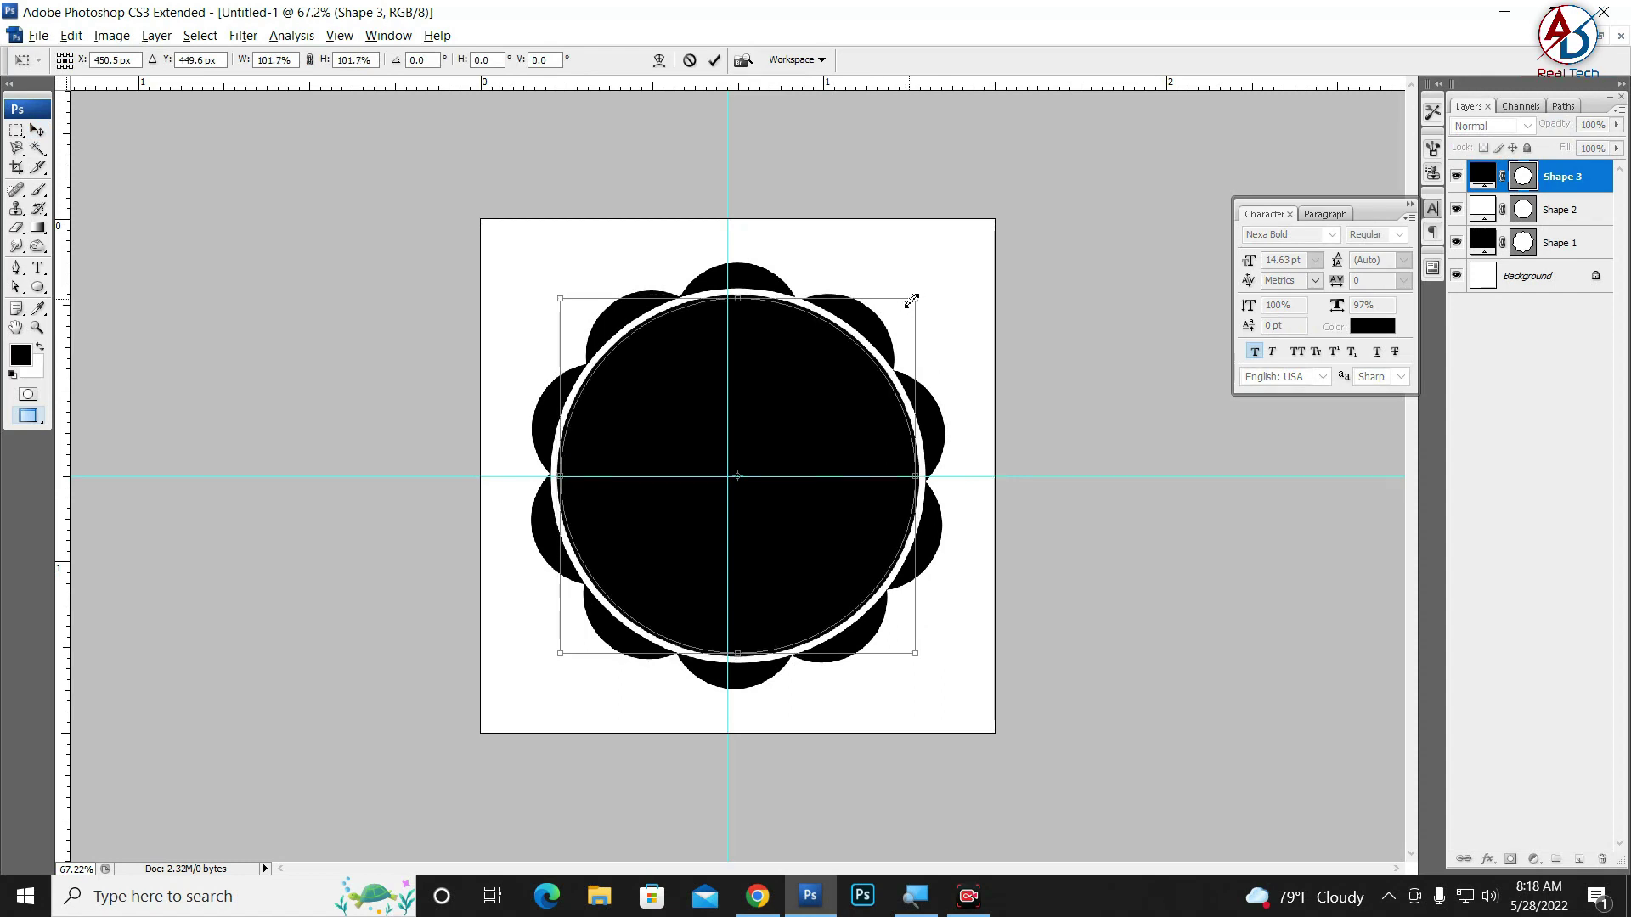
Change the Shape 3 circle's fill colour to white
double_click(841, 349)
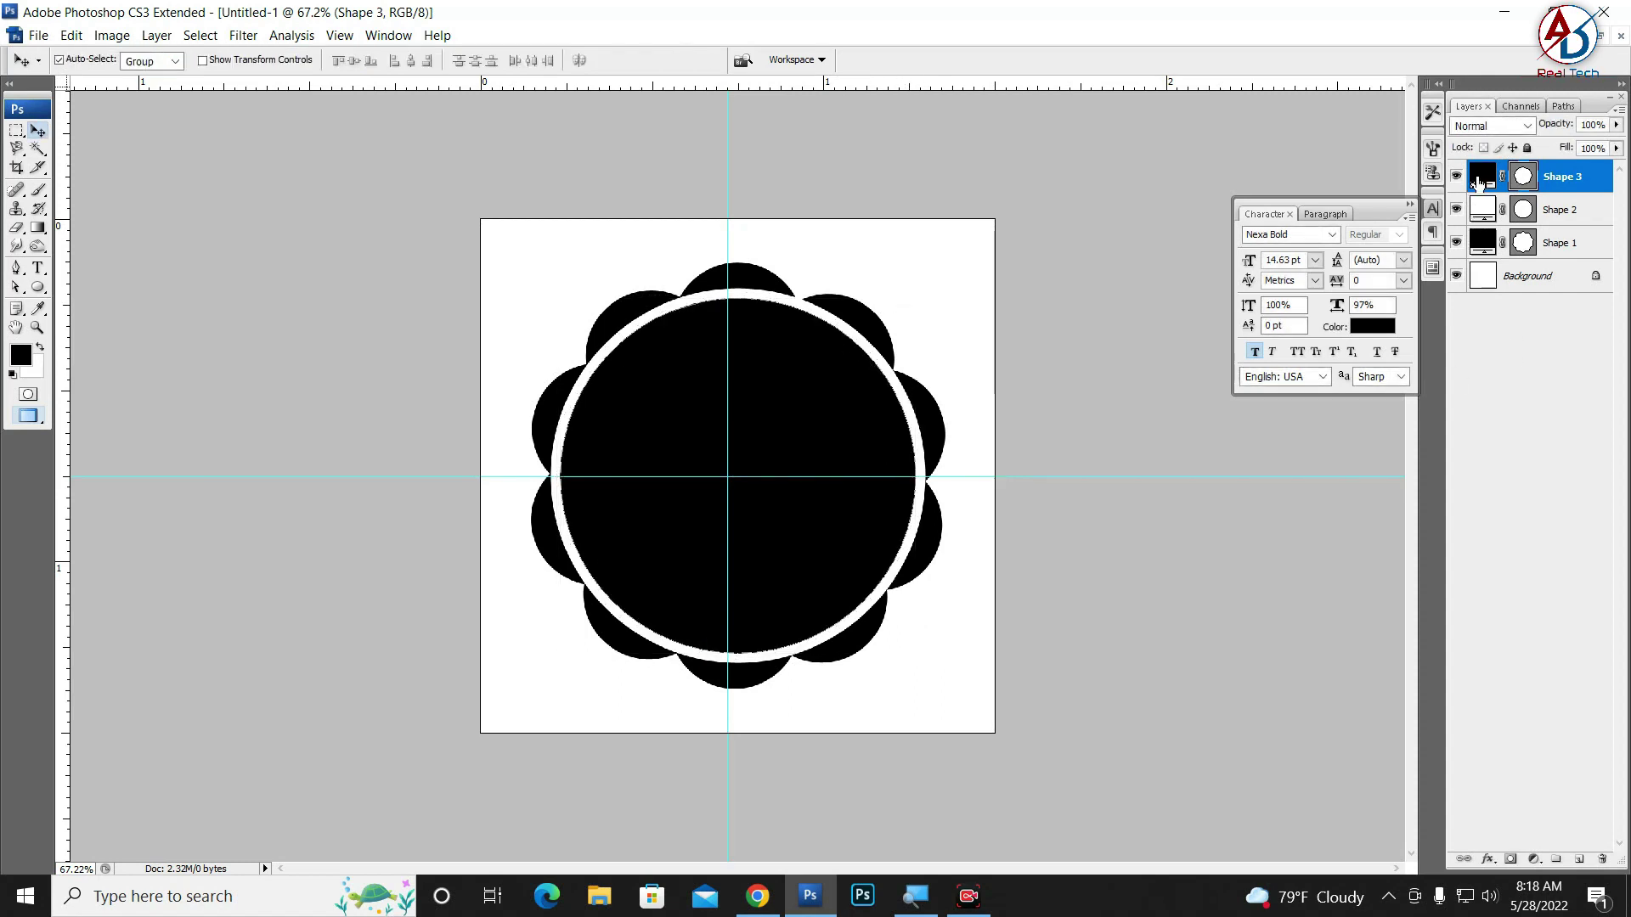
double_click(1479, 180)
left_click_drag(962, 393, 875, 318)
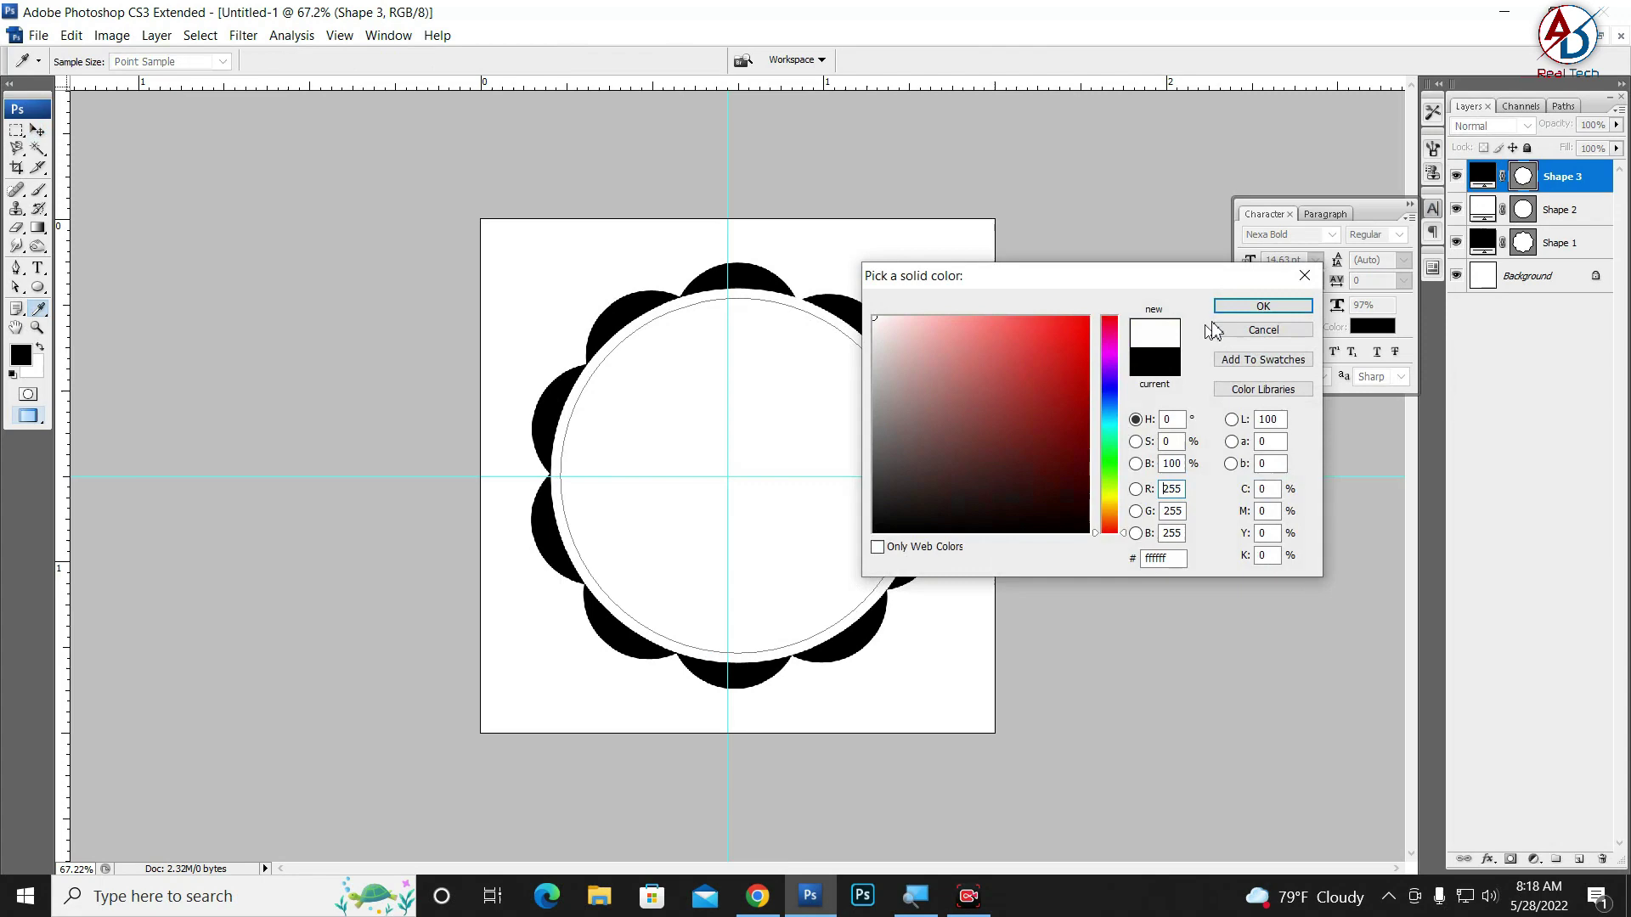
left_click(1259, 303)
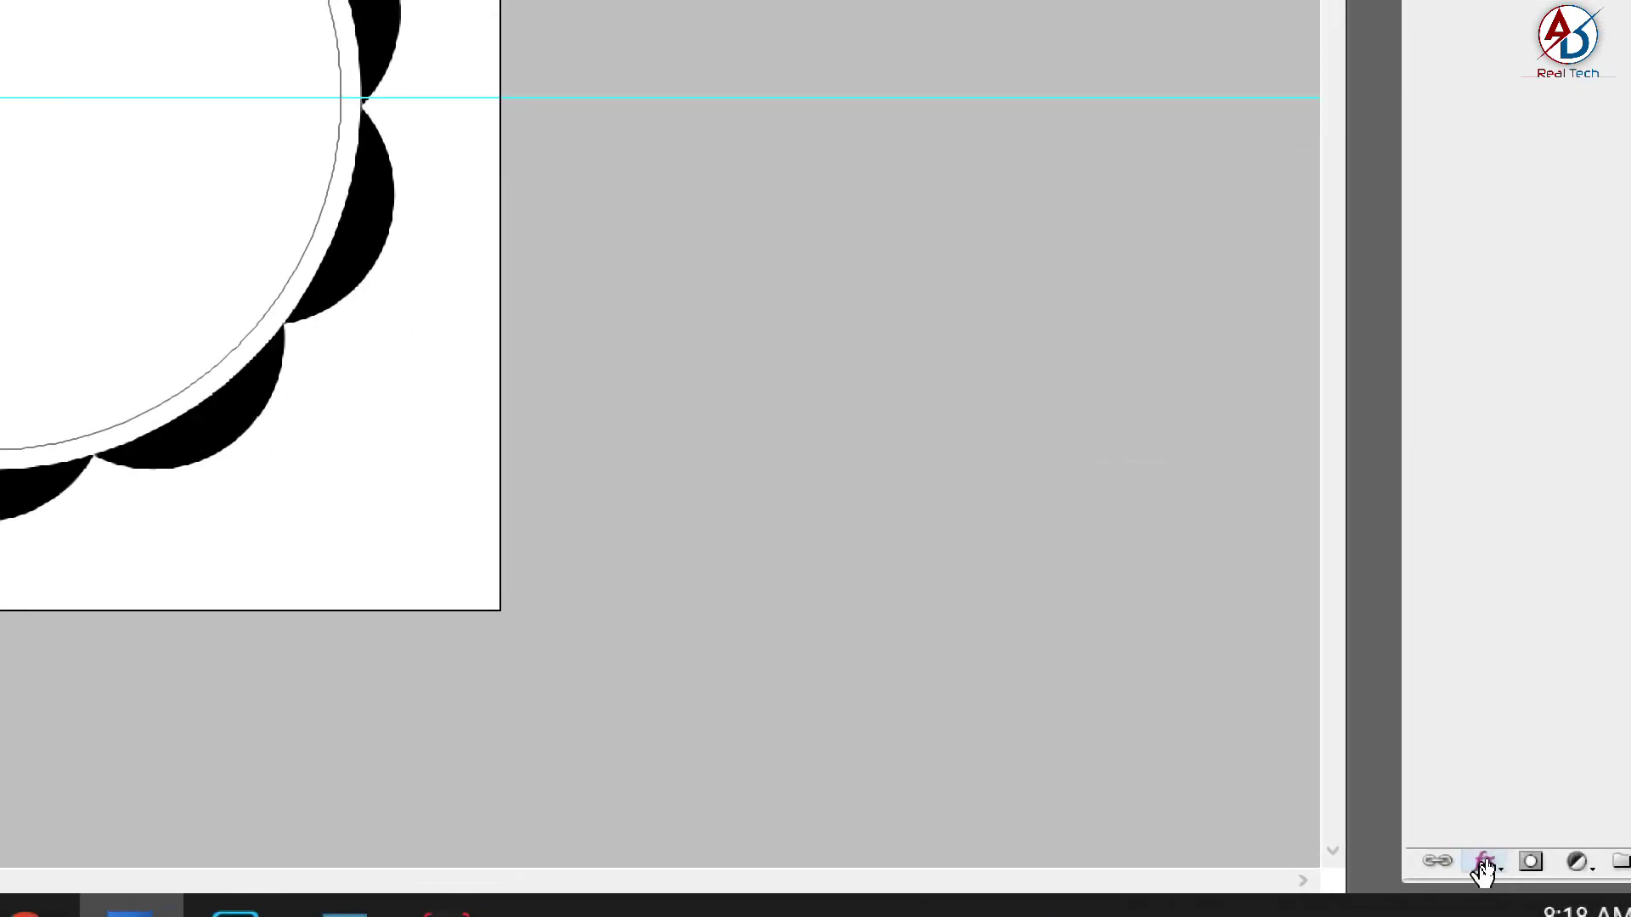
Add a black Stroke layer effect around the white circle
left_click(1488, 860)
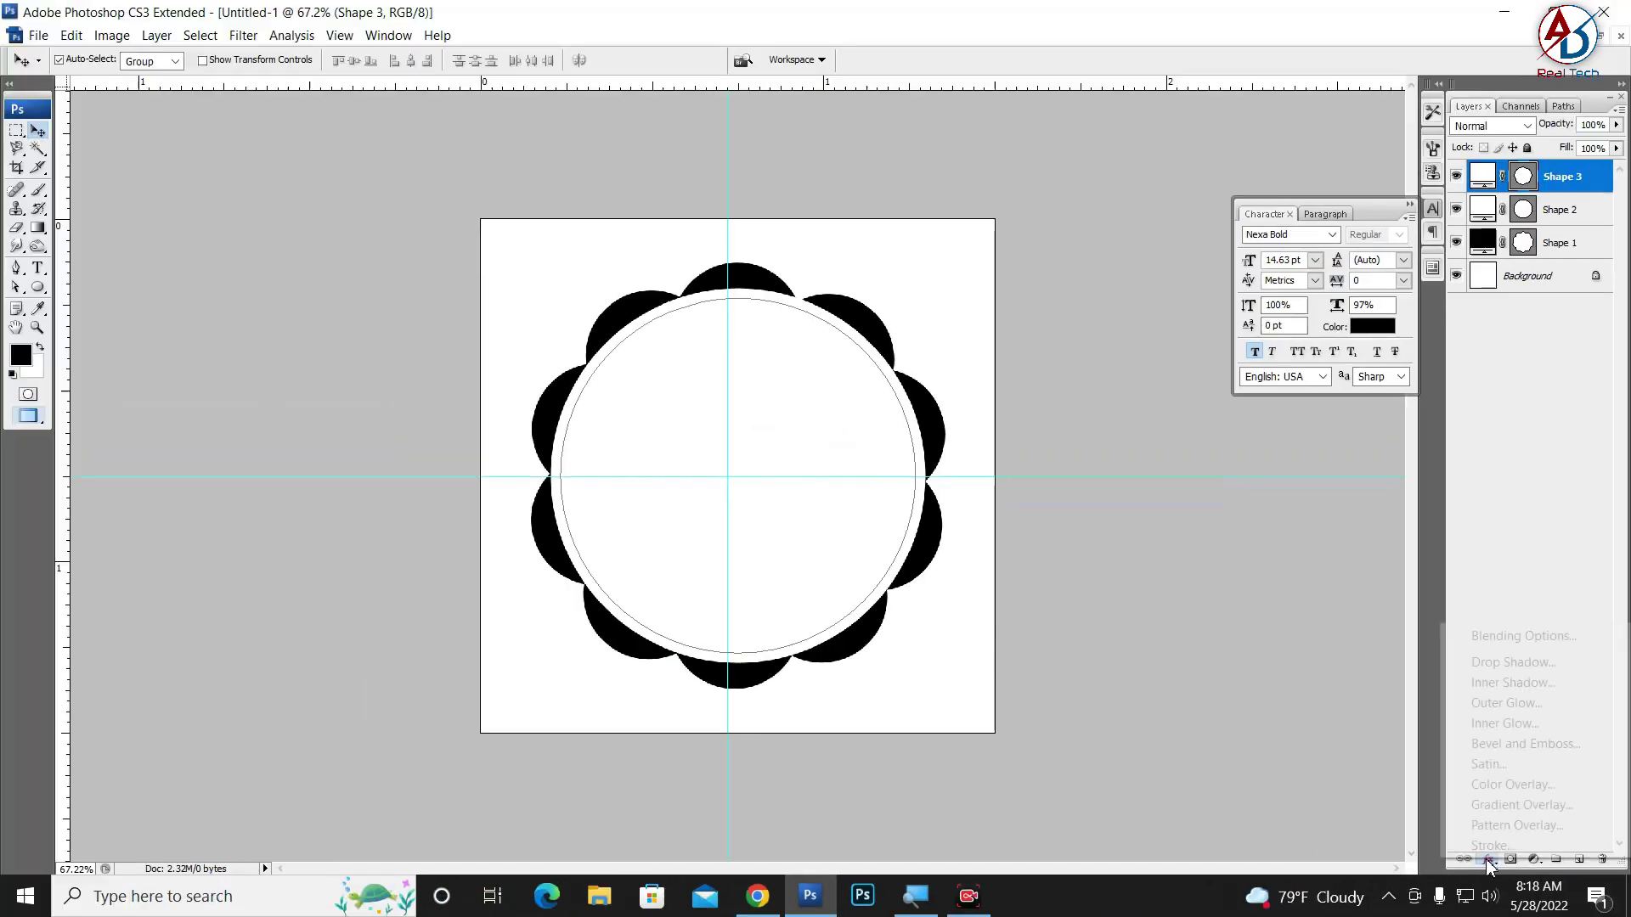
left_click(1488, 844)
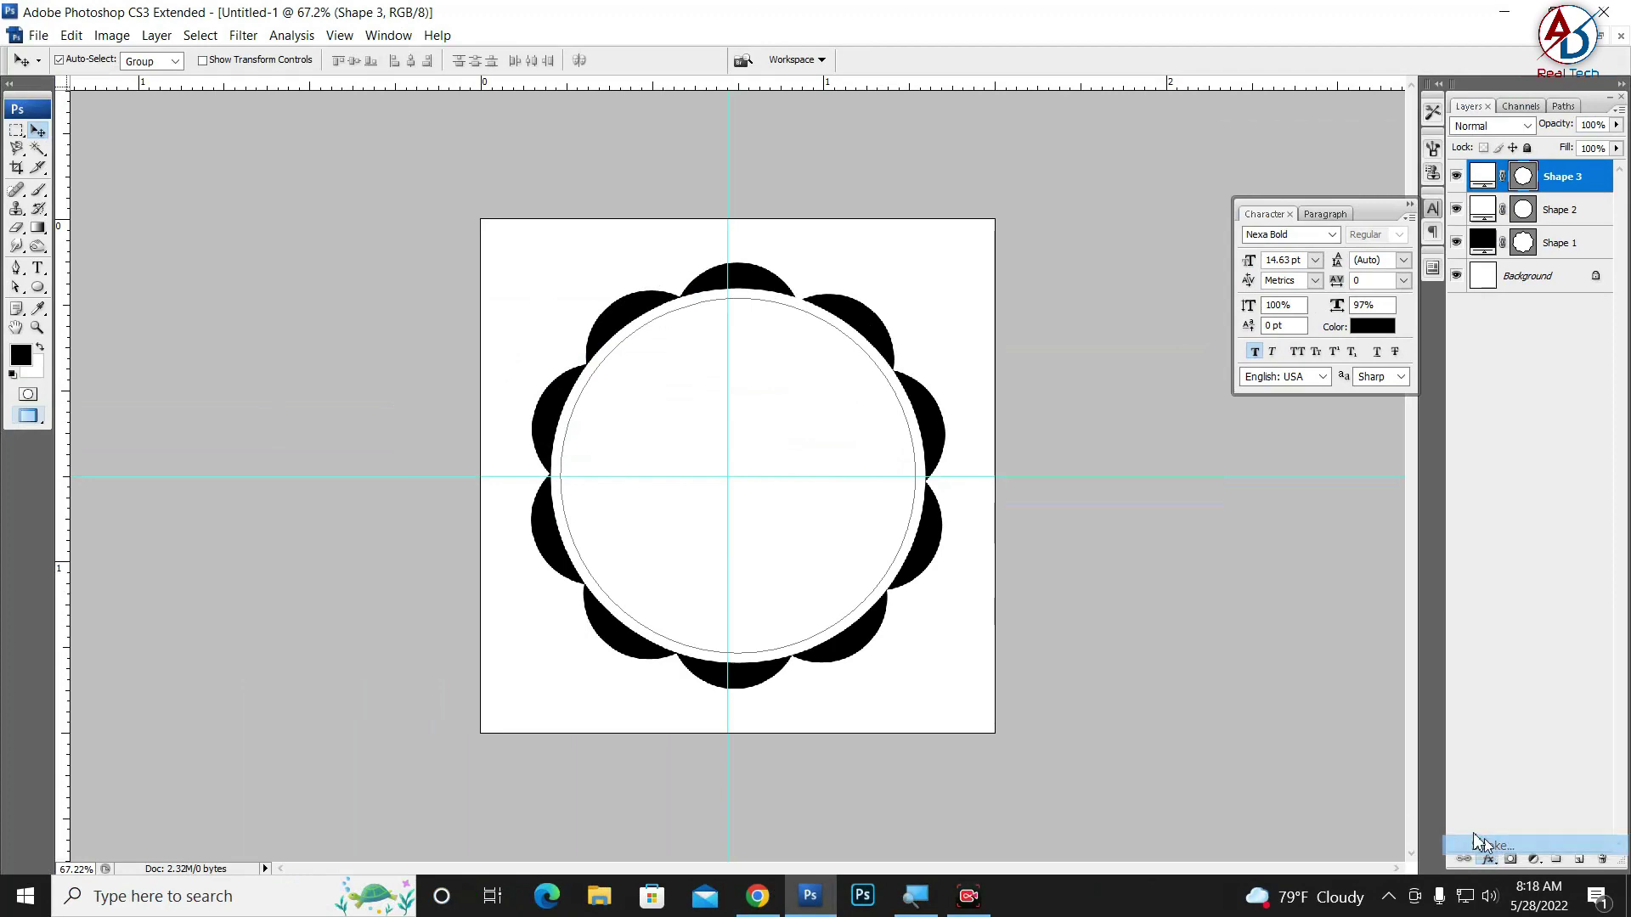
left_click(1277, 390)
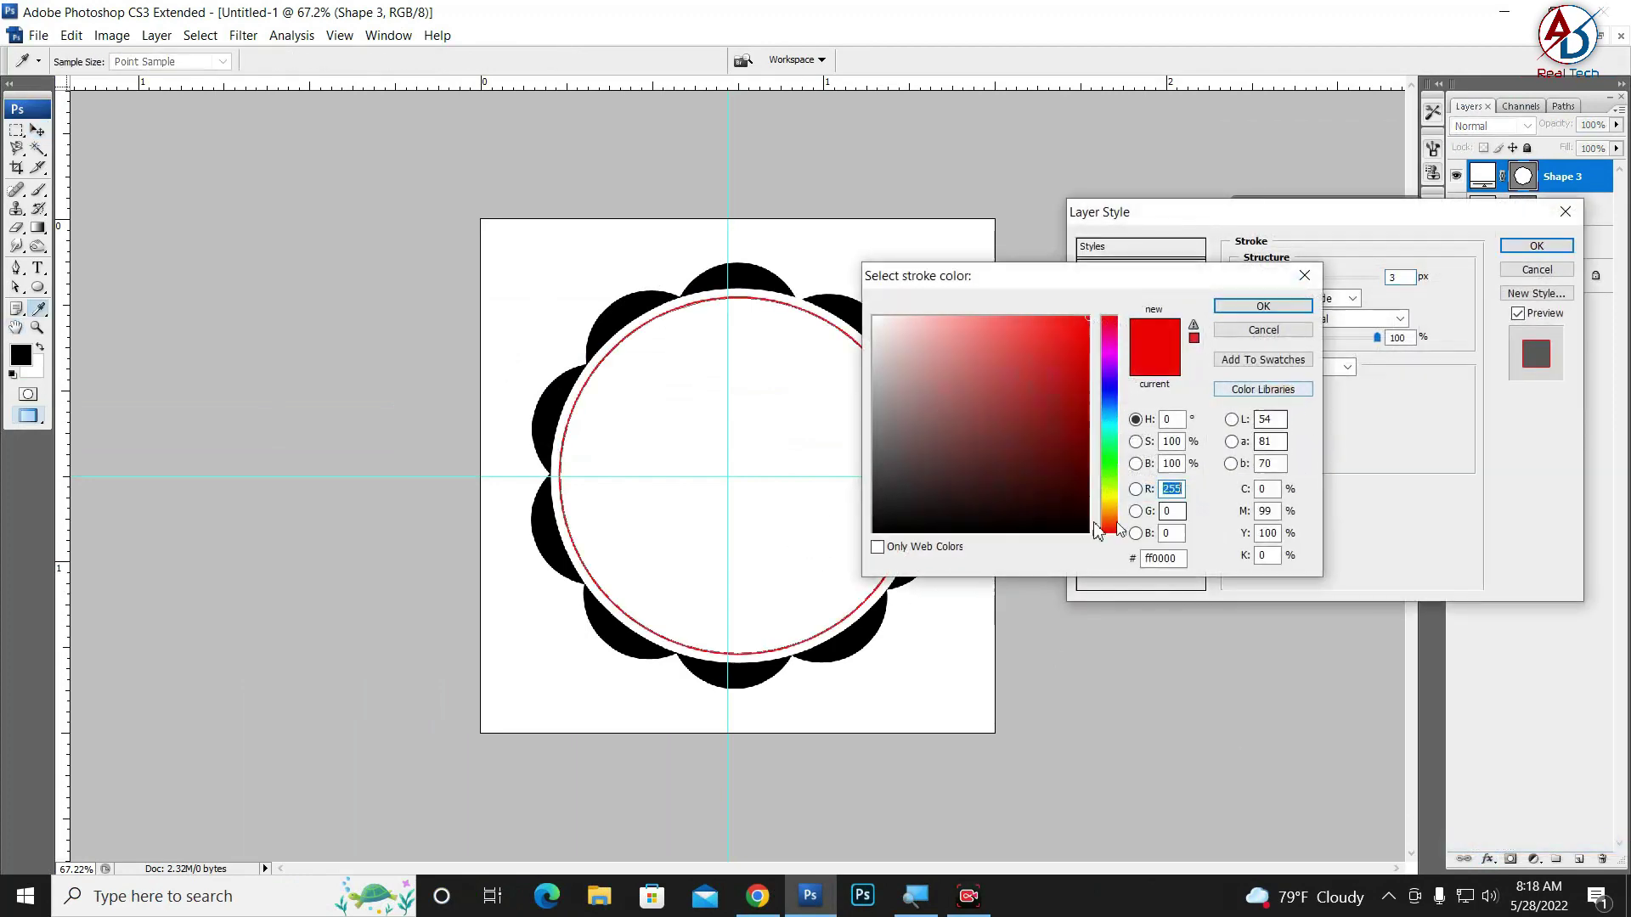
type("0")
left_click(1263, 306)
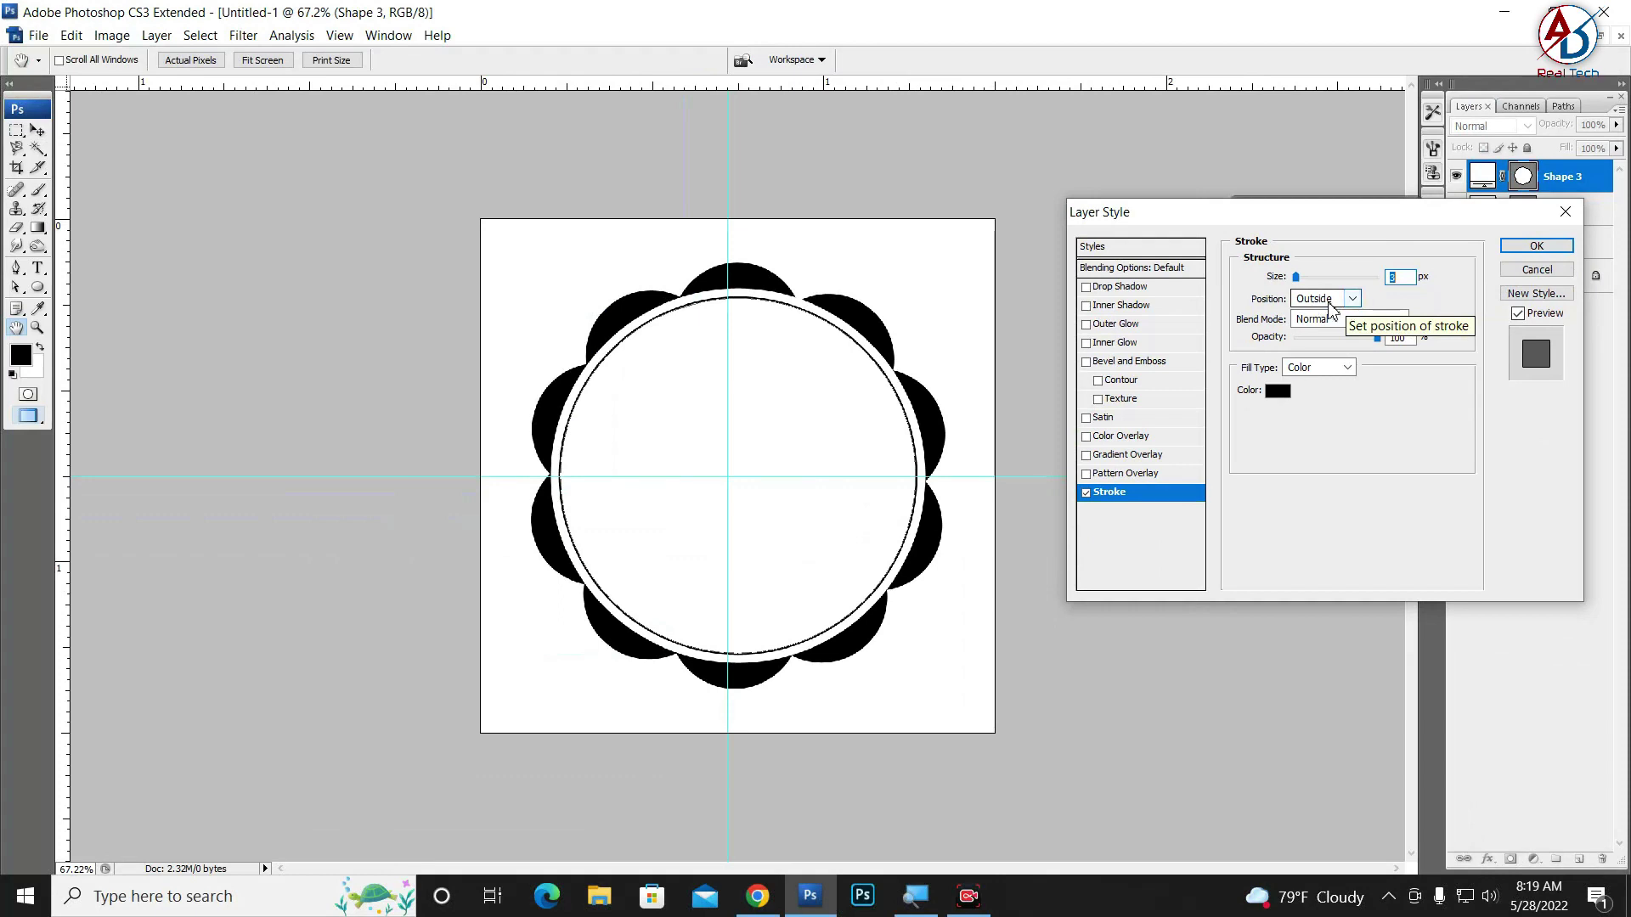
left_click(1536, 246)
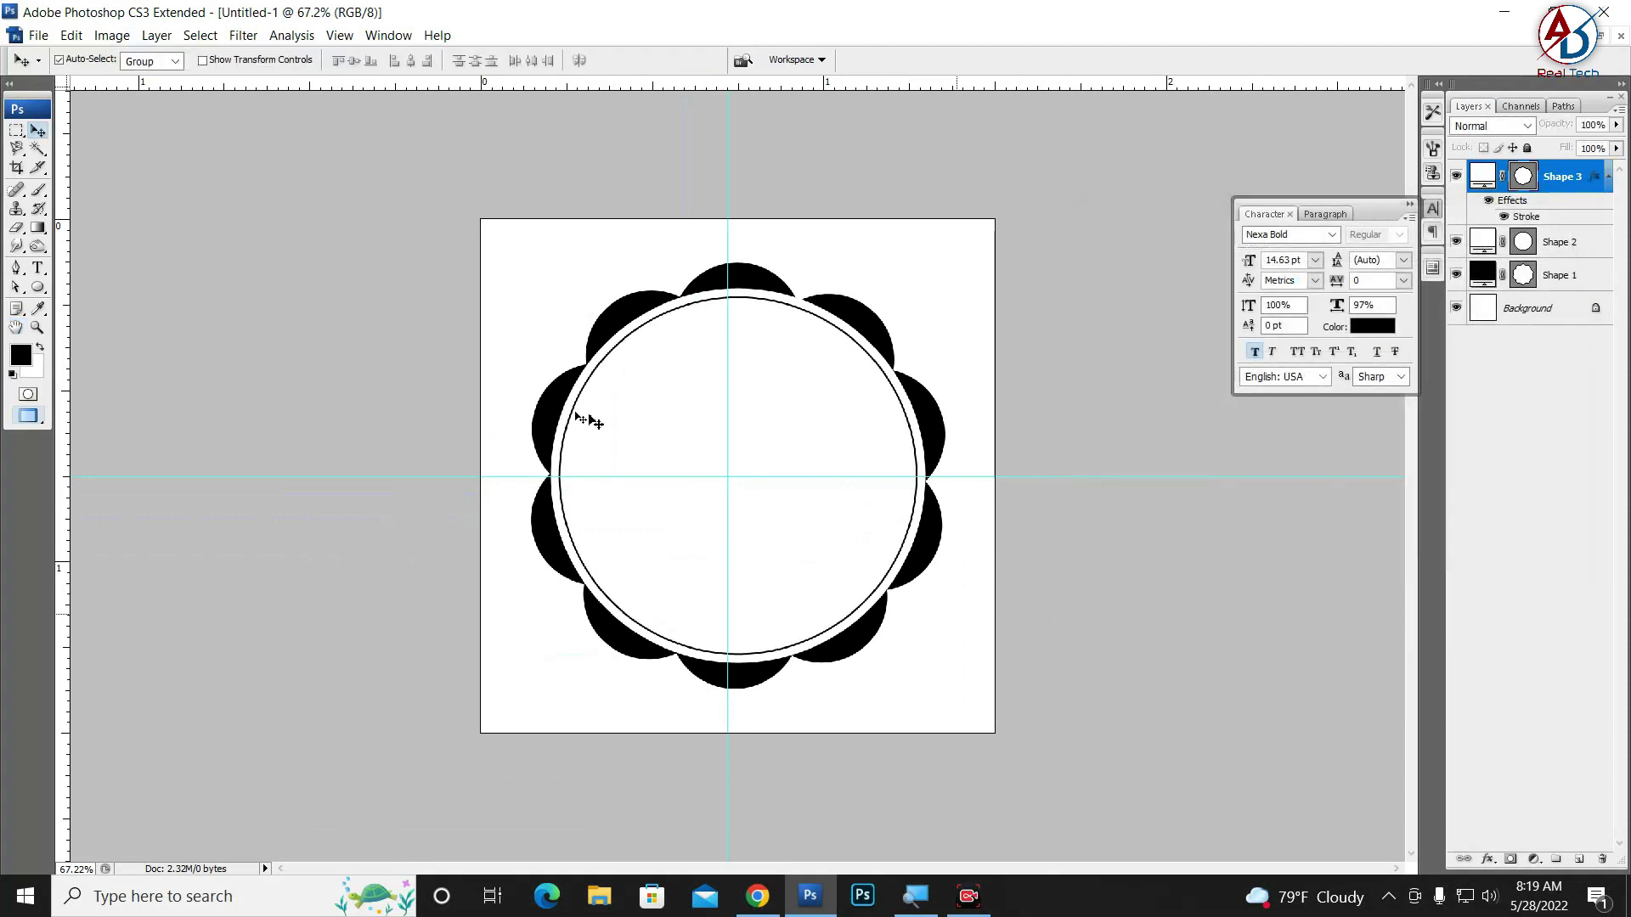
Duplicate Shape 3 and scale the copy to 72% around its centre
scroll(716, 526, "up", 1)
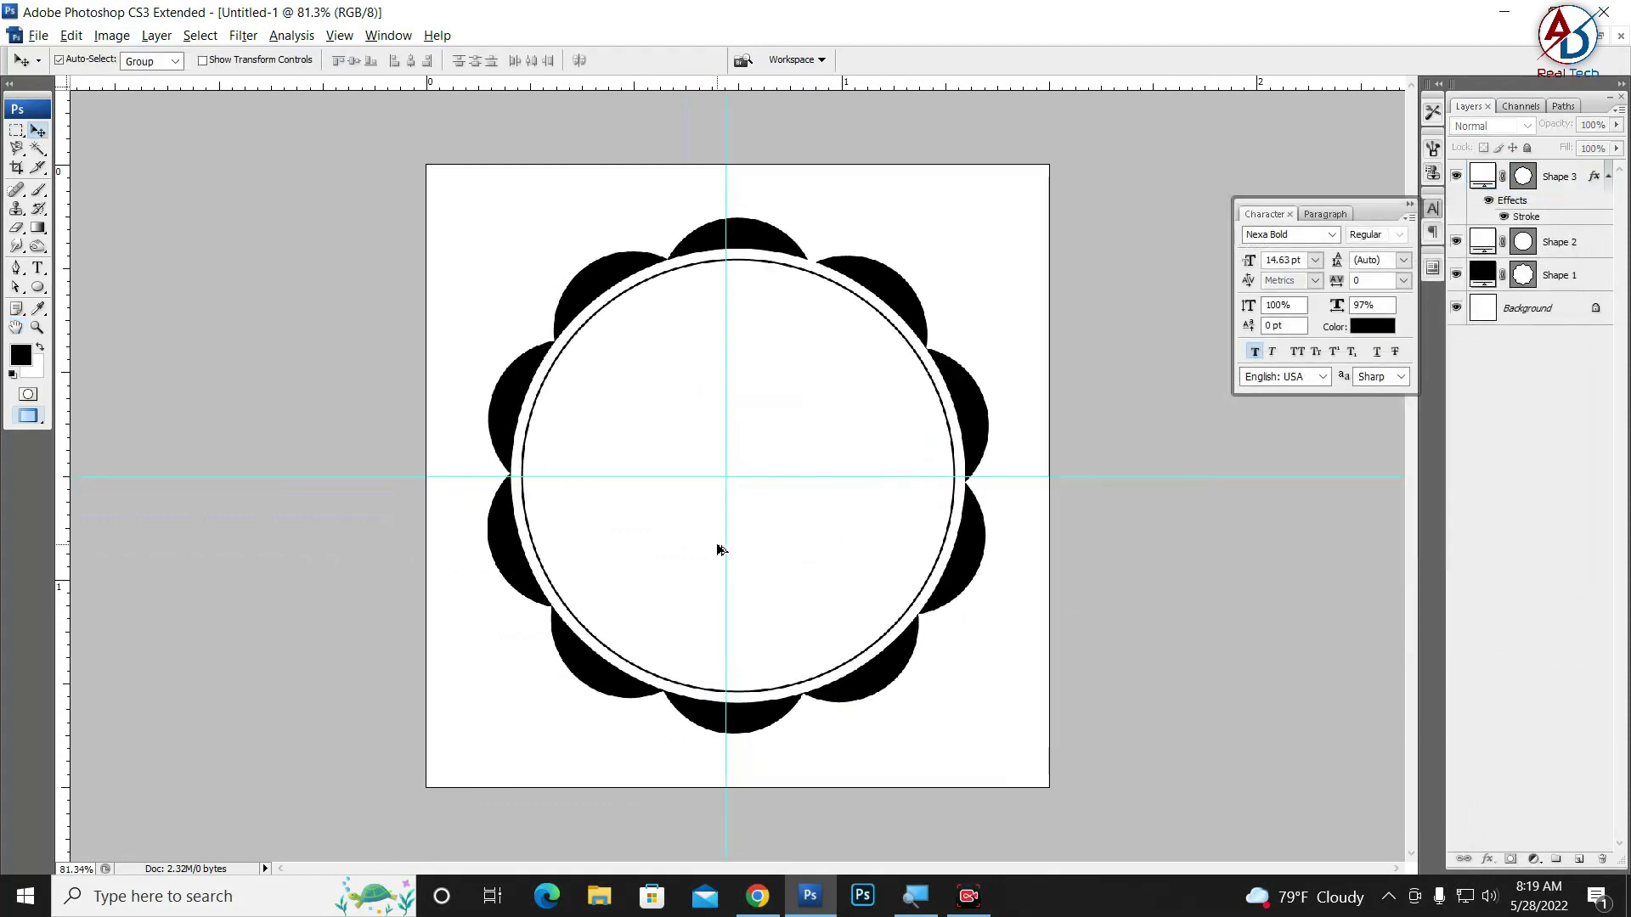
left_click(659, 288)
left_click(718, 396)
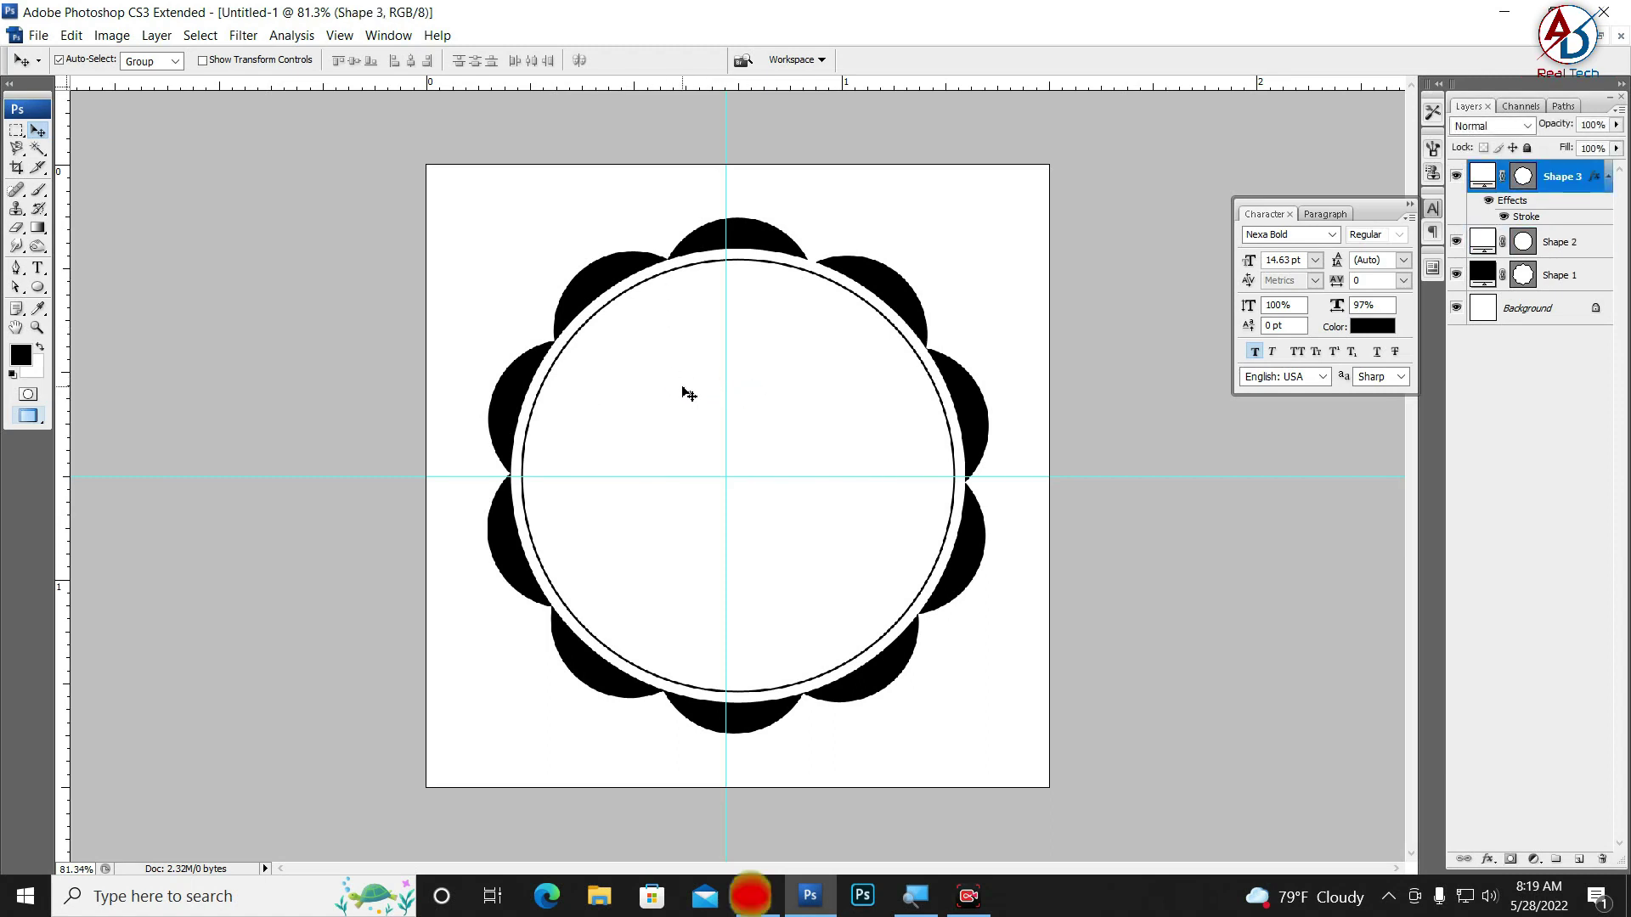
key("ctrl+j")
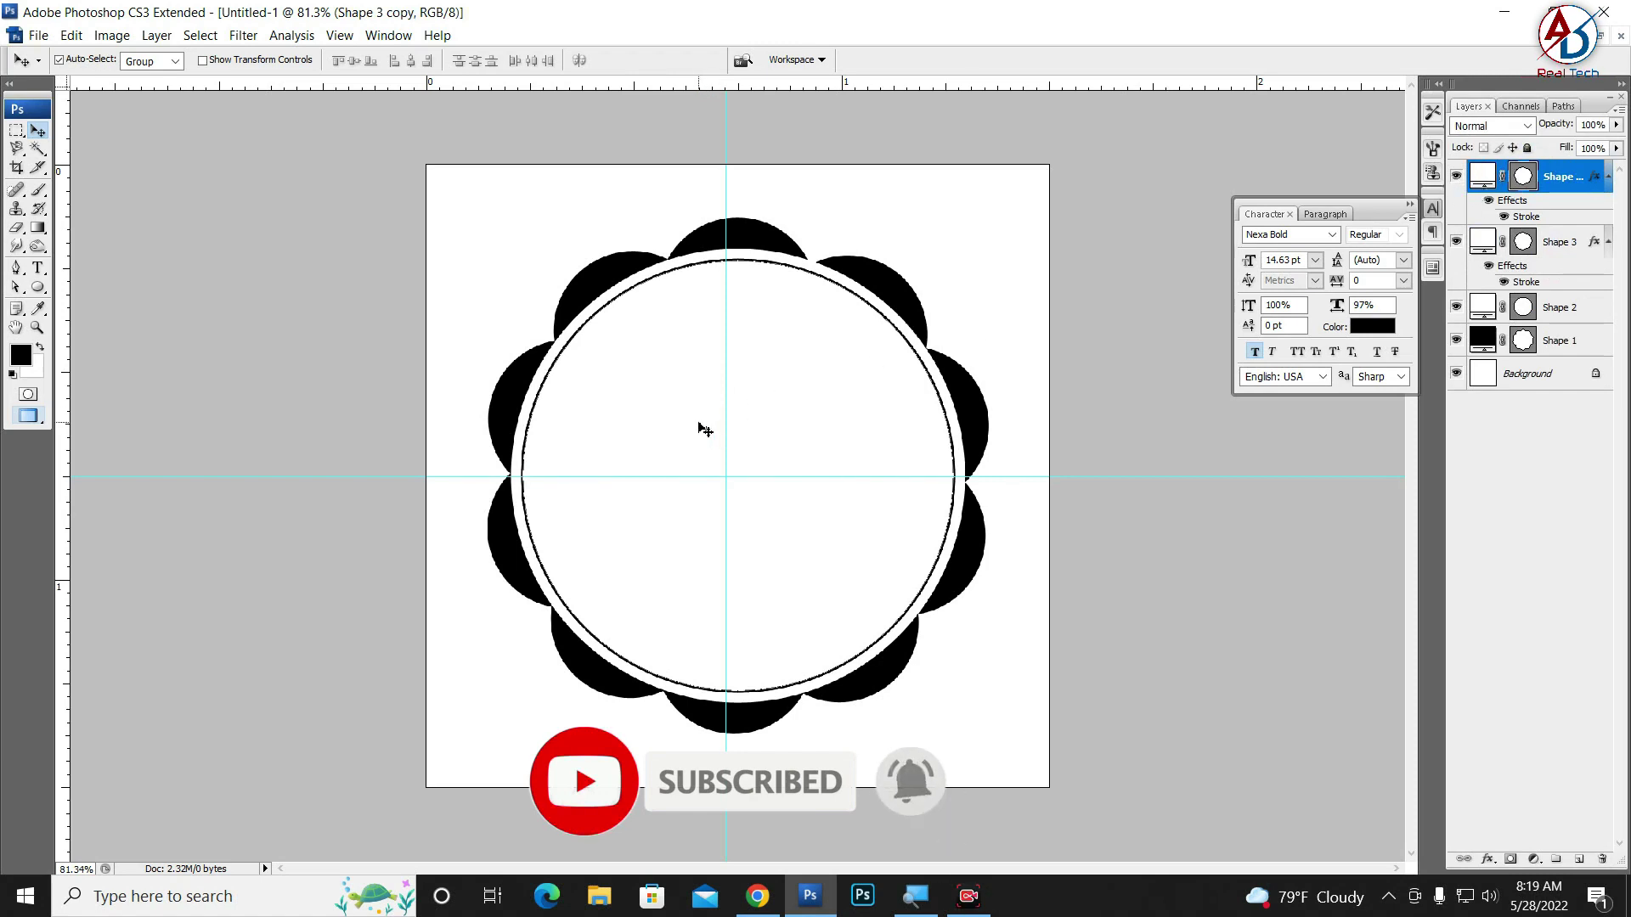
key("ctrl+t")
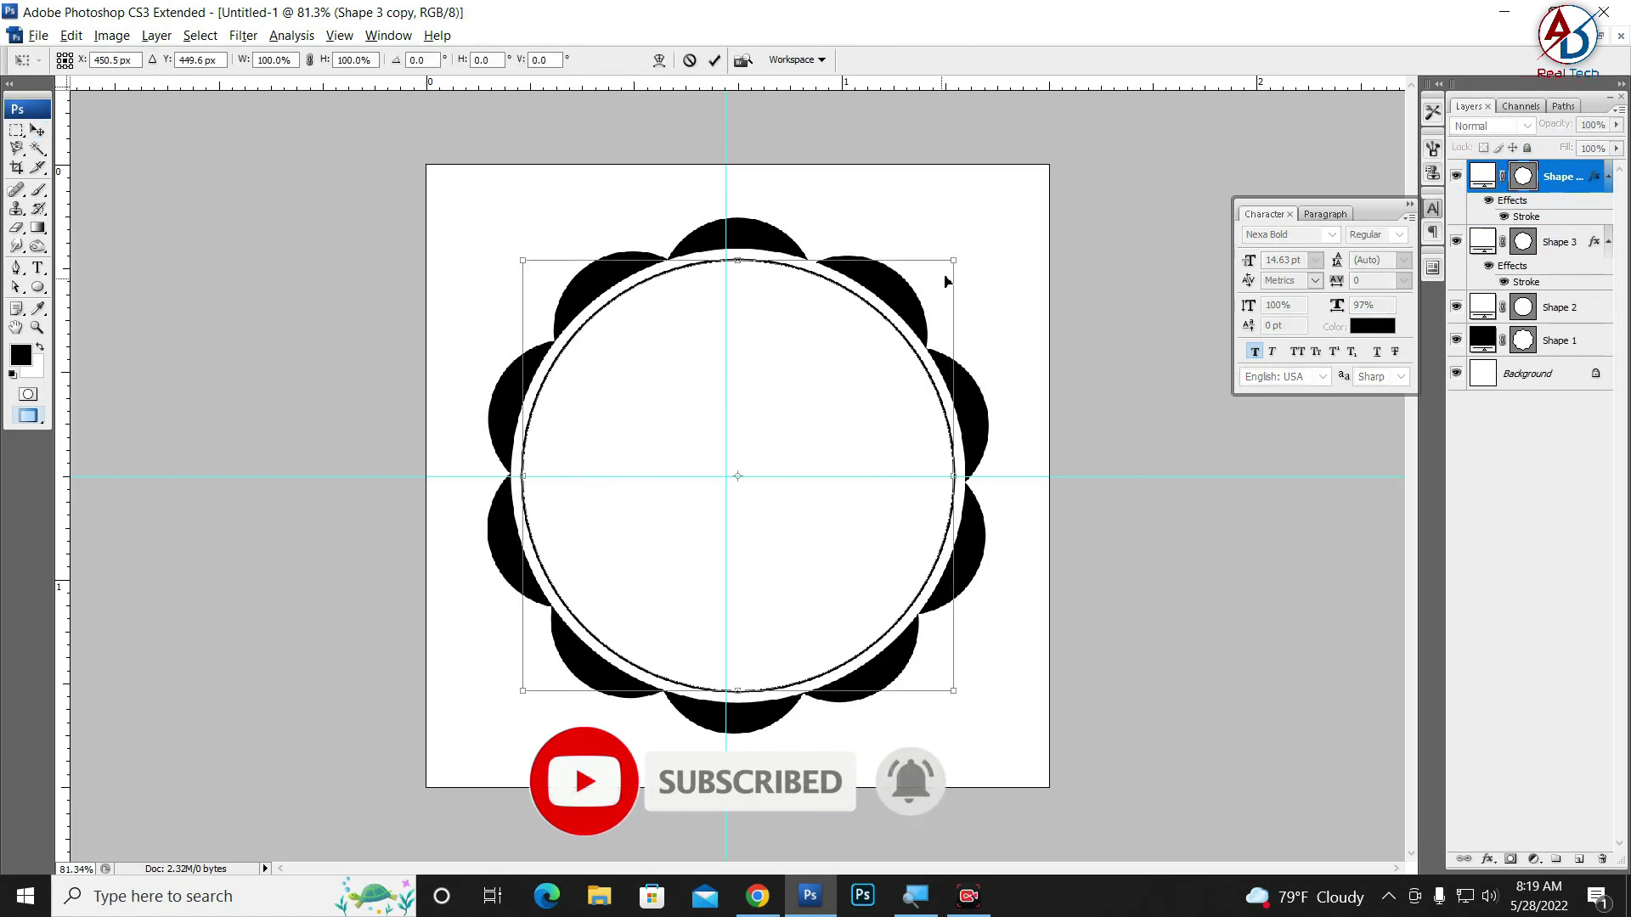
left_click_drag(953, 260, 881, 306)
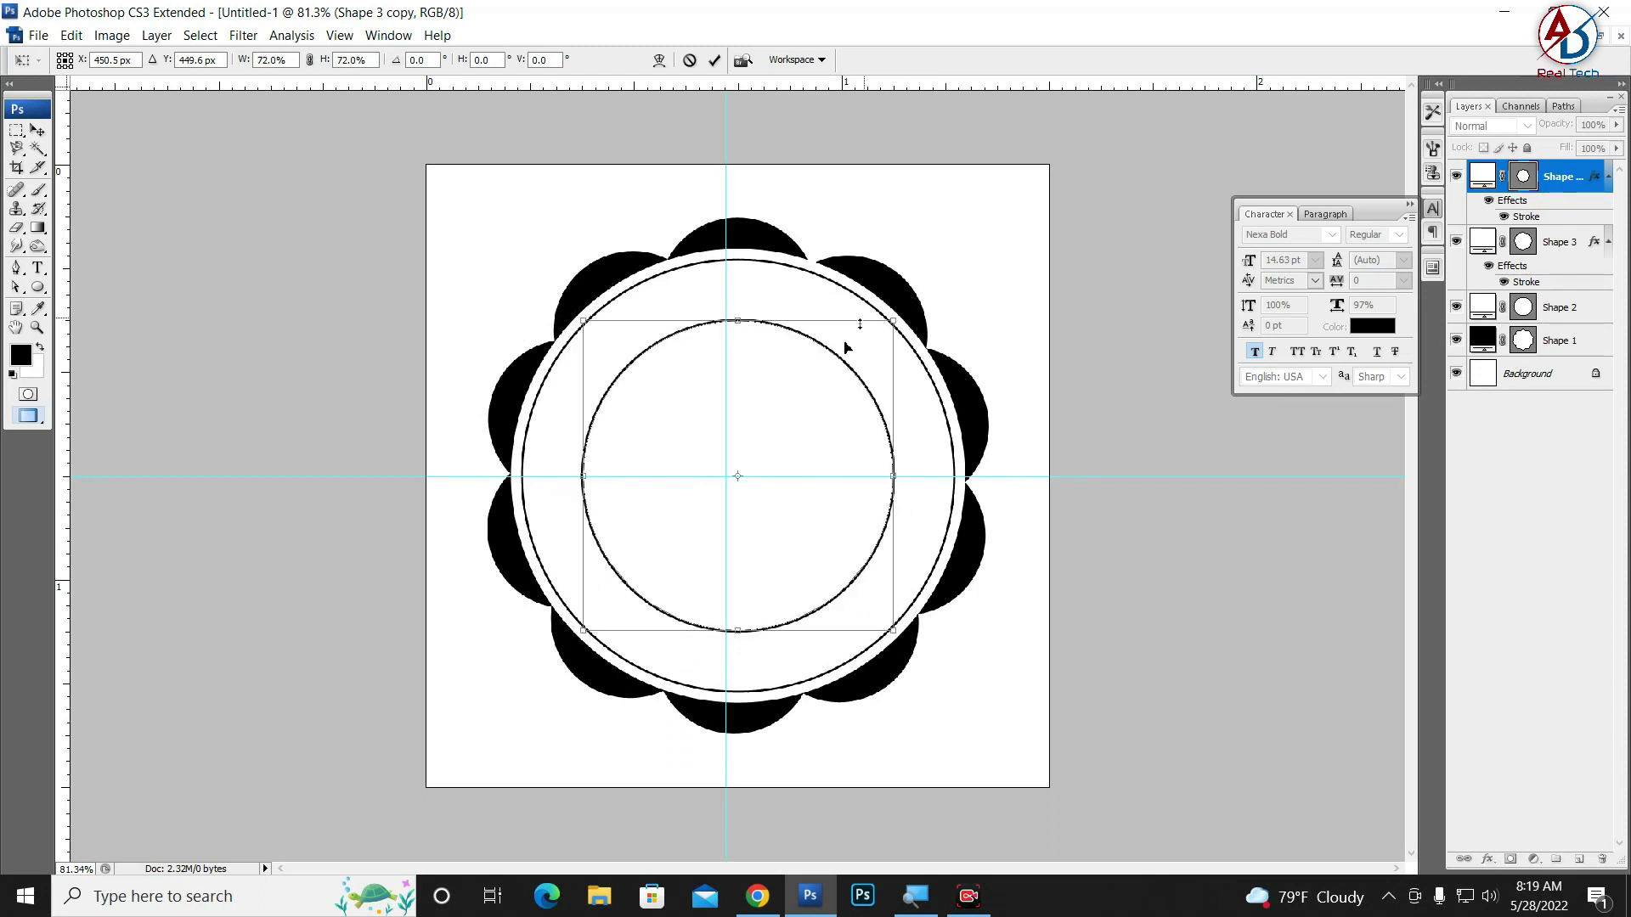
key("Return")
key("ctrl+minus")
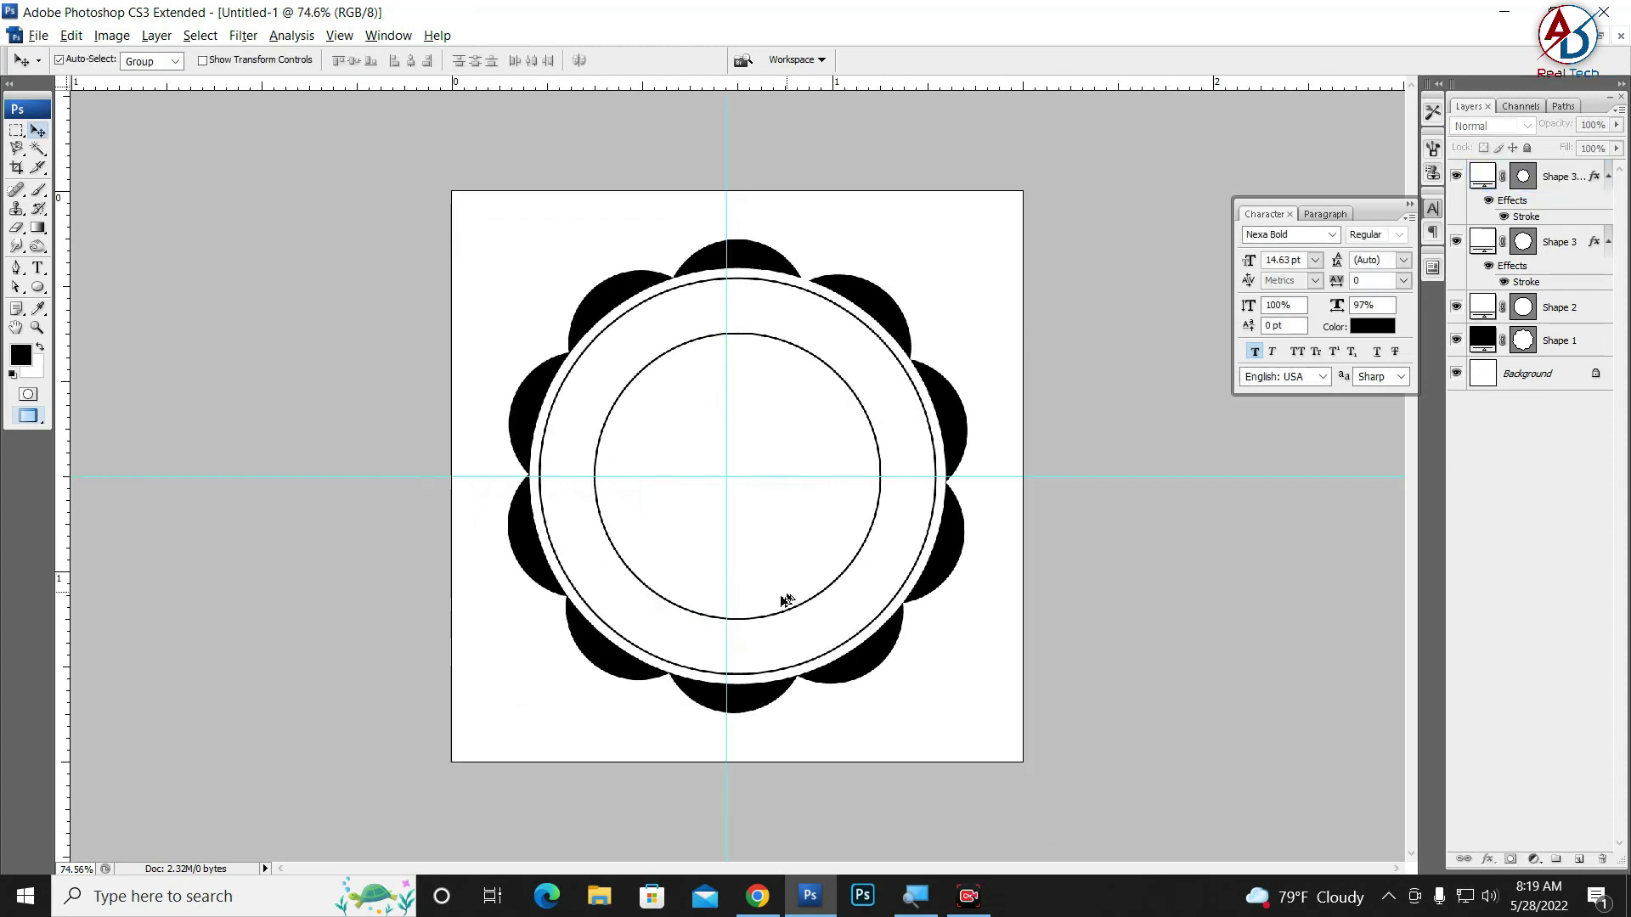
scroll(764, 586, "down", 1)
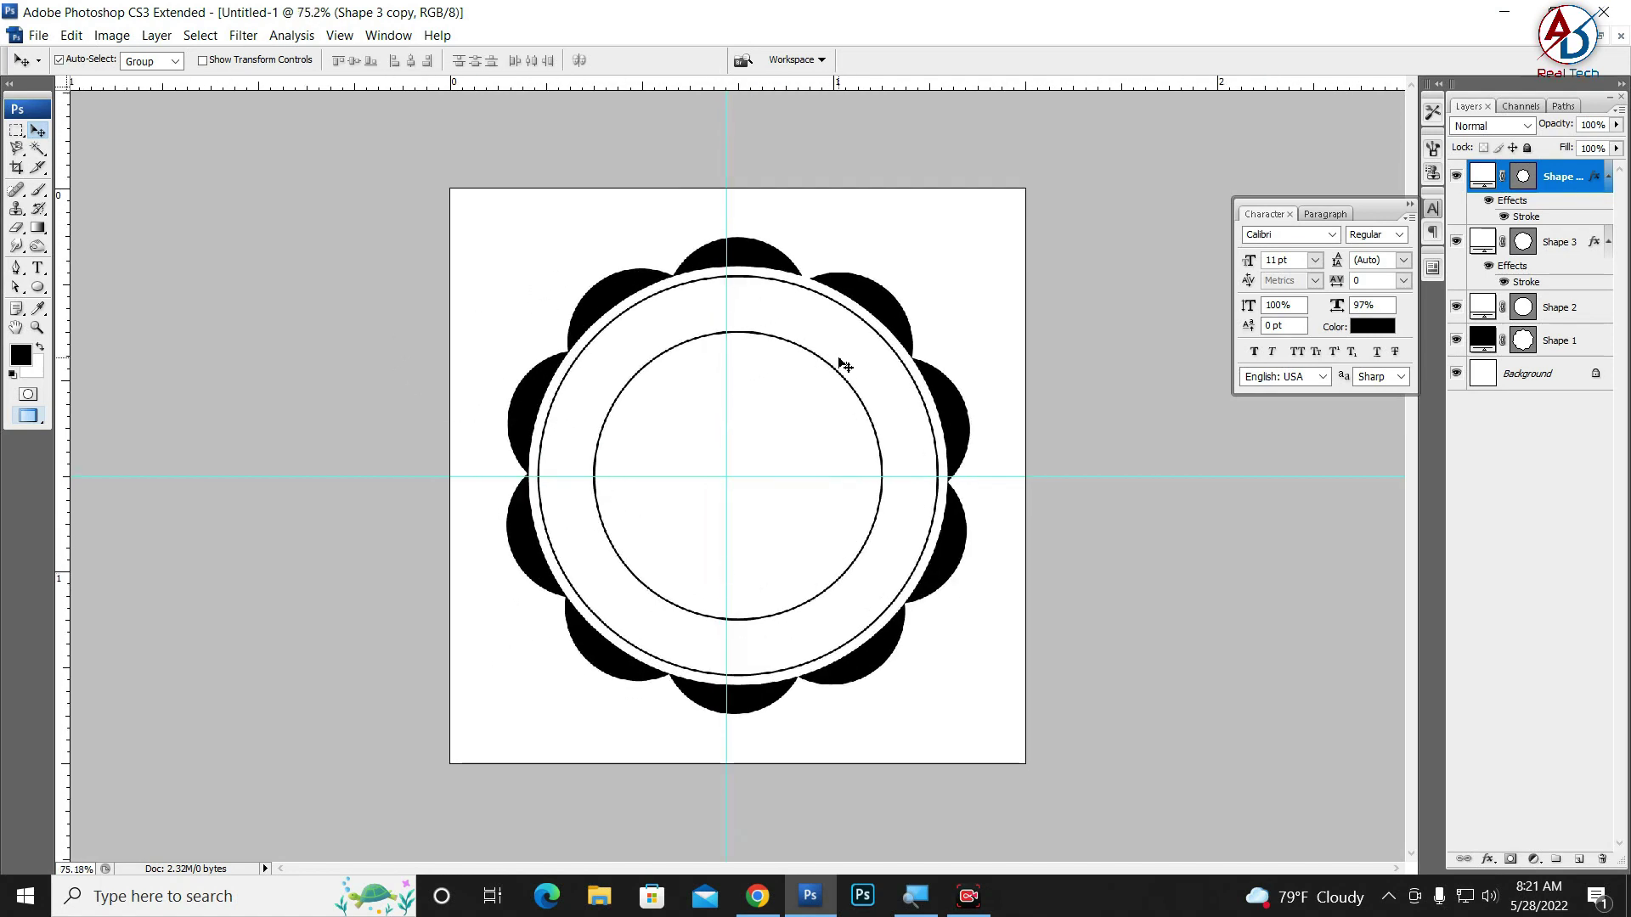
scroll(802, 434, "up", 1)
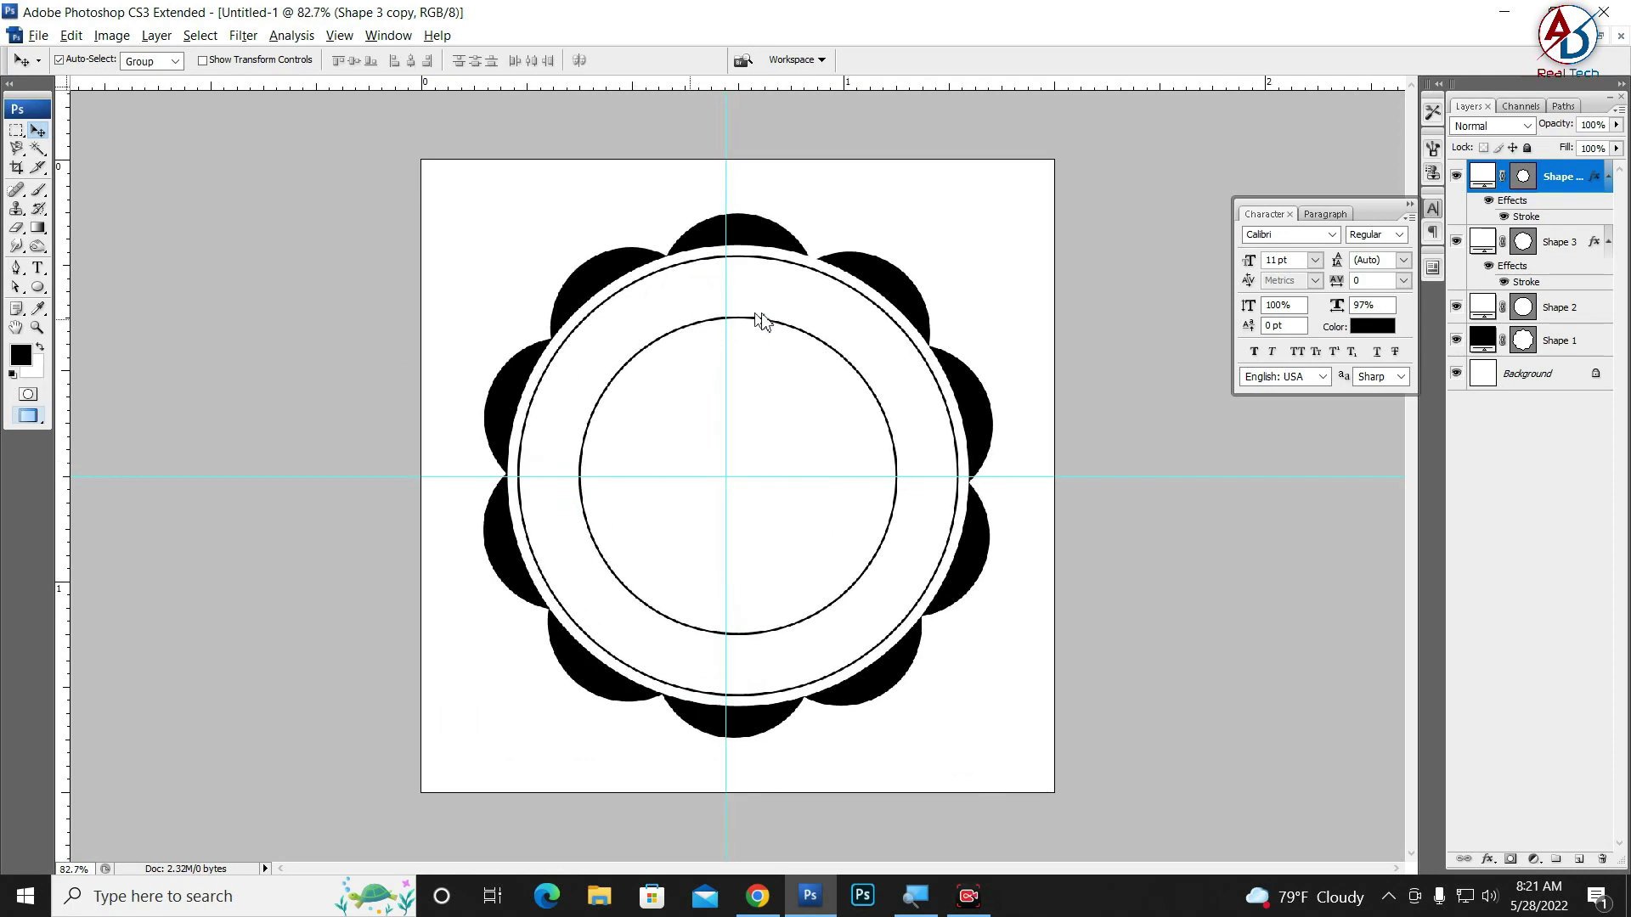
scroll(782, 560, "down", 4)
scroll(801, 582, "up", 2)
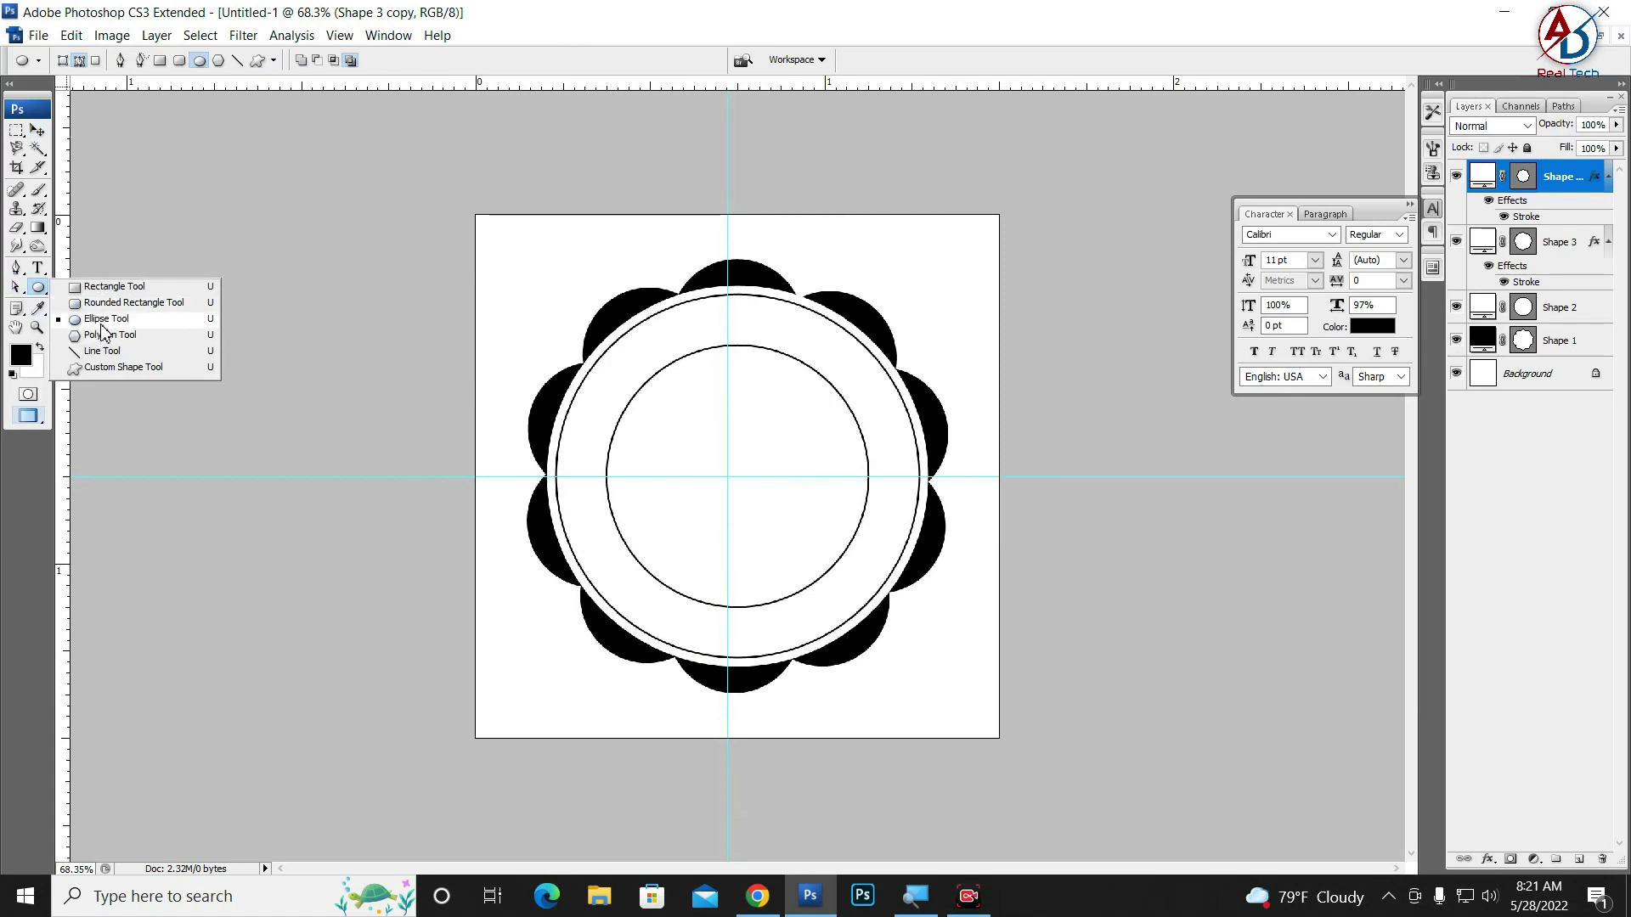
Draw a circular Ellipse path in the band between the two outlined circles
left_click(102, 323)
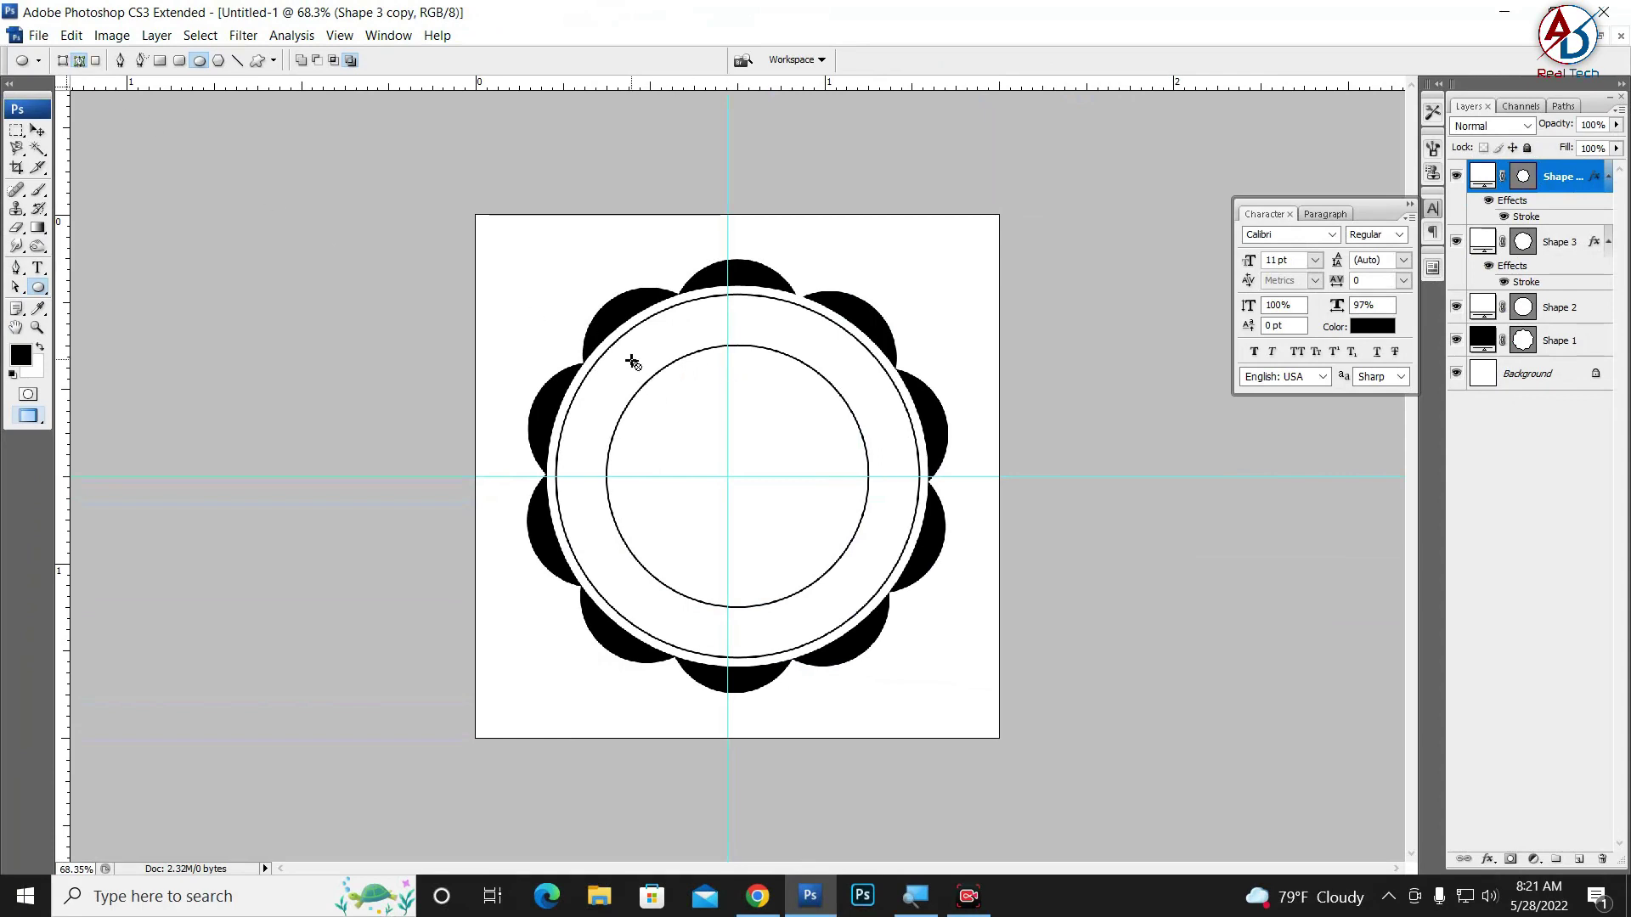
key("shift")
left_click_drag(592, 339, 905, 637)
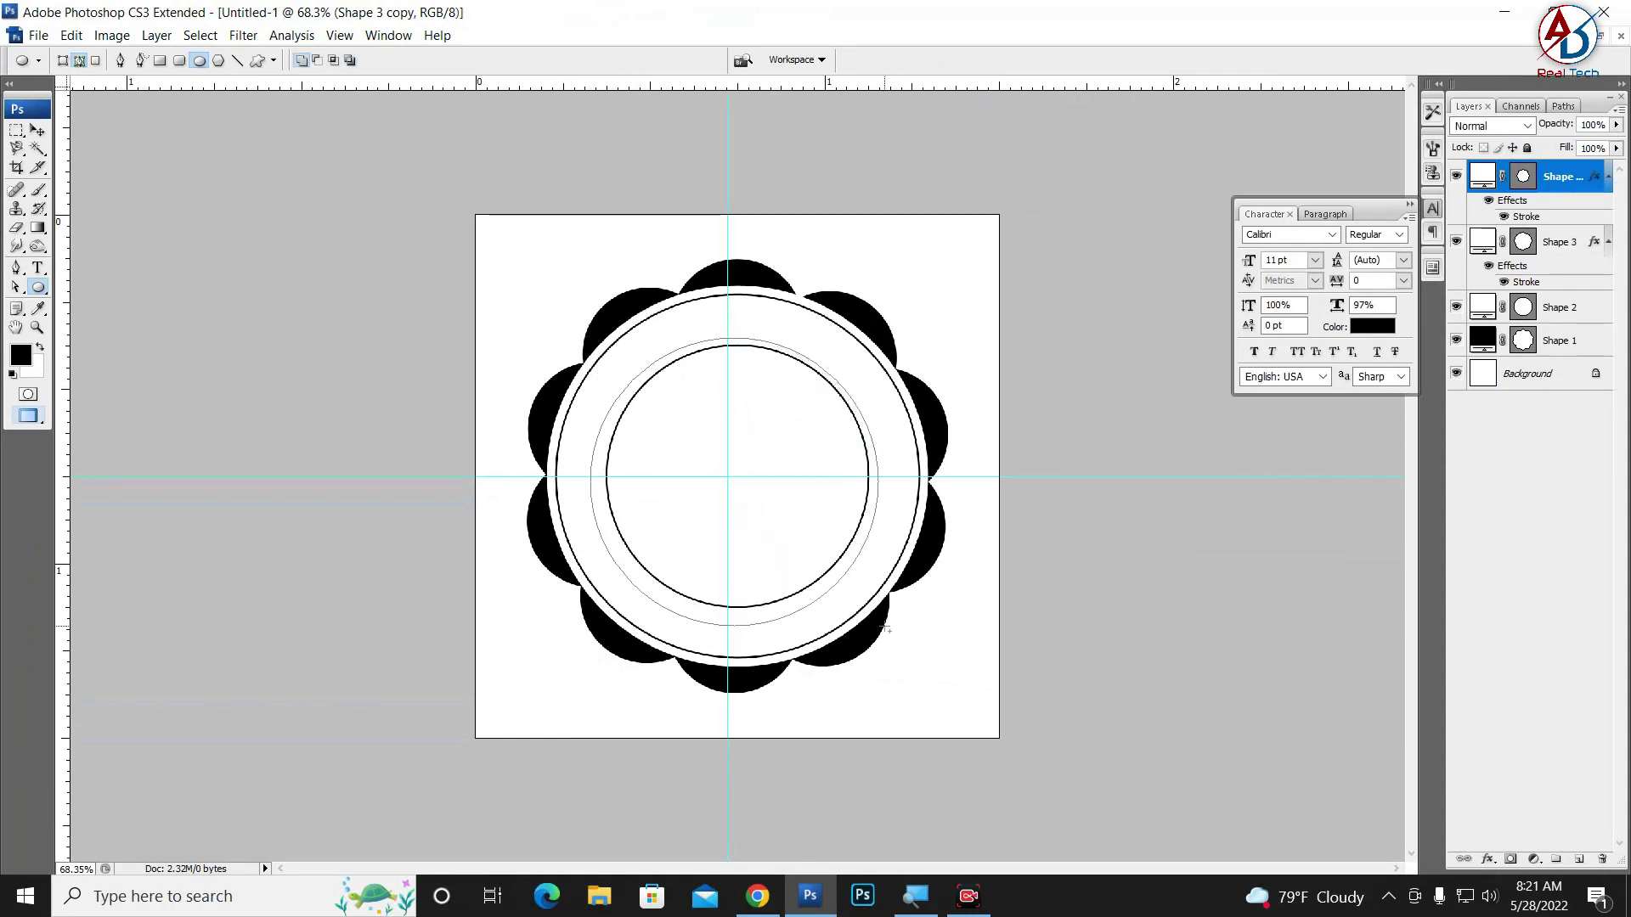
key("ctrl+plus")
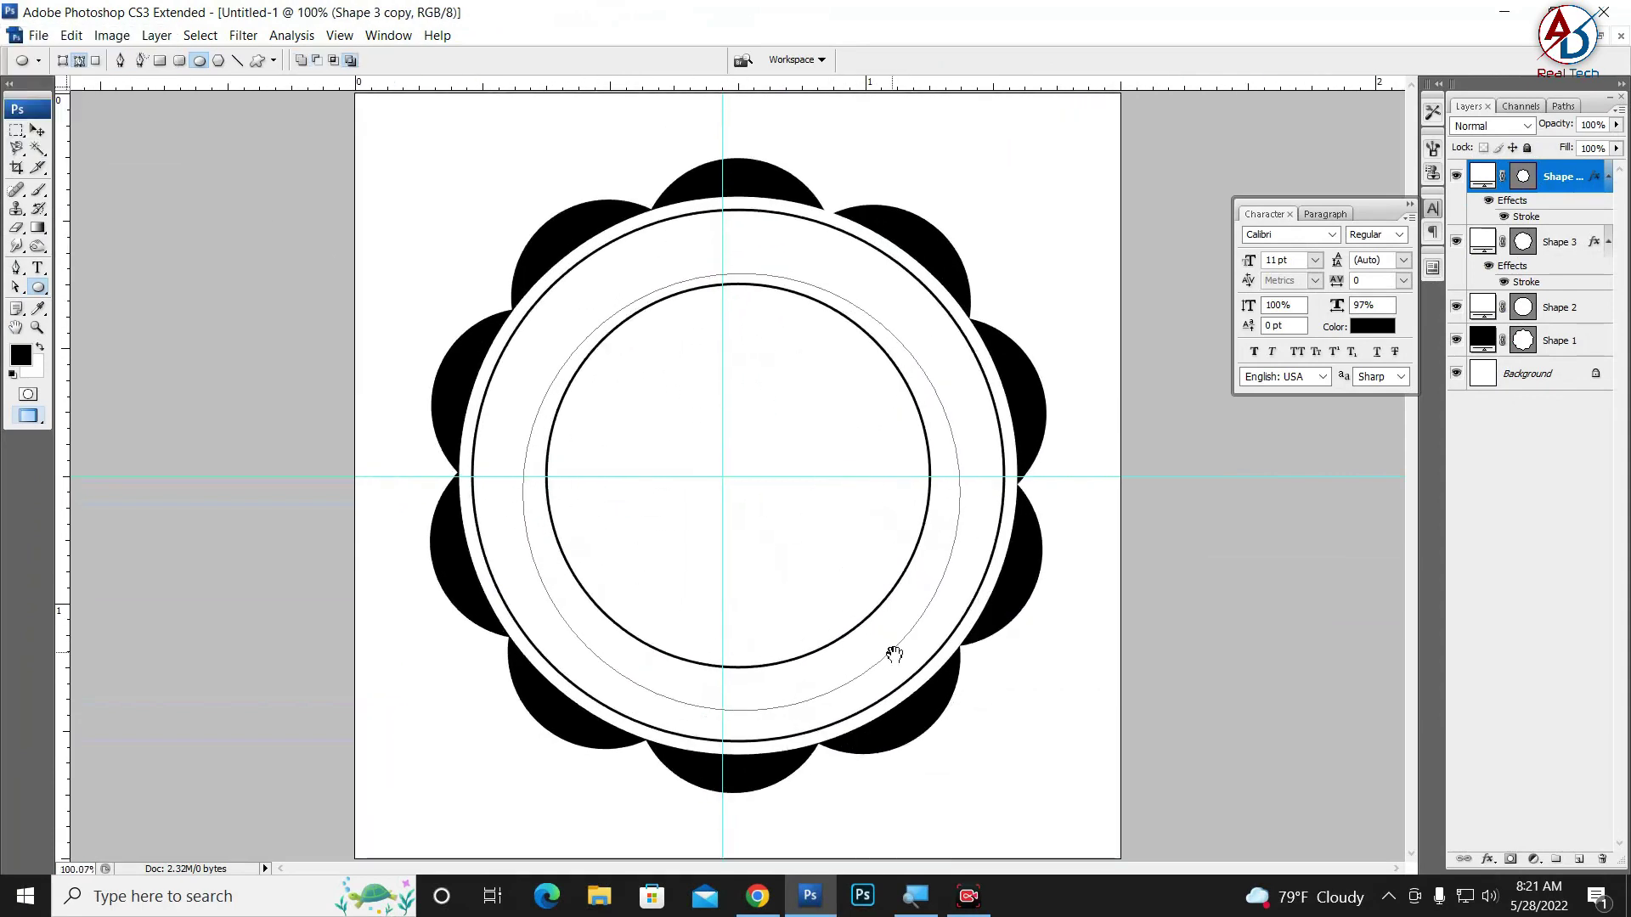
left_click(37, 268)
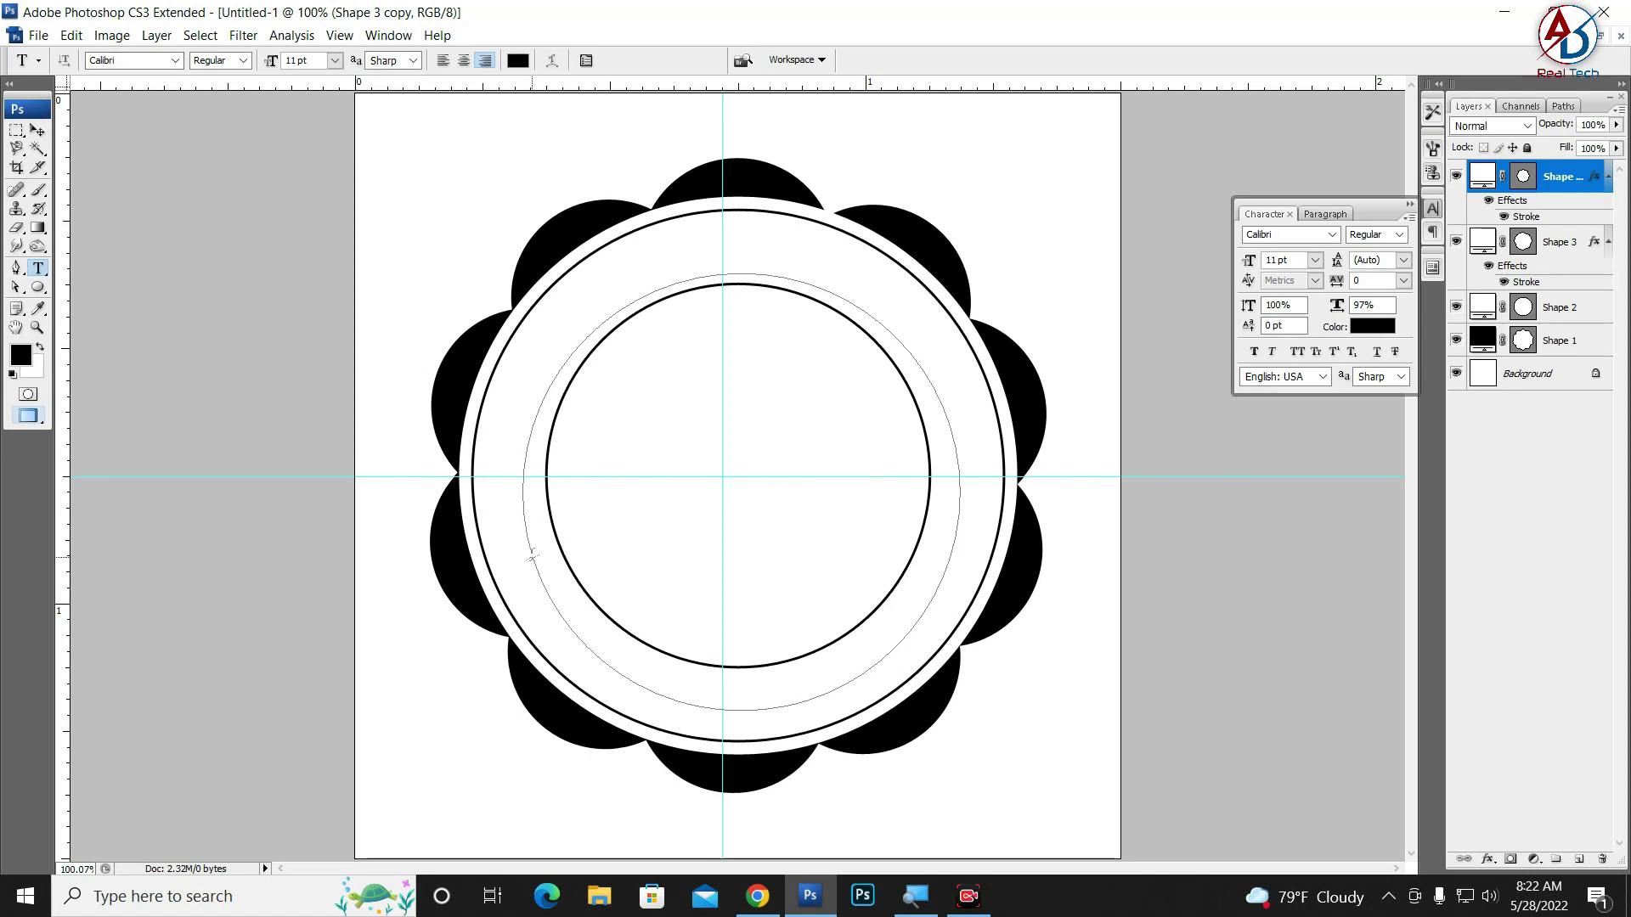
Start text on the circular path and set the font size to 8 pt
left_click(531, 557)
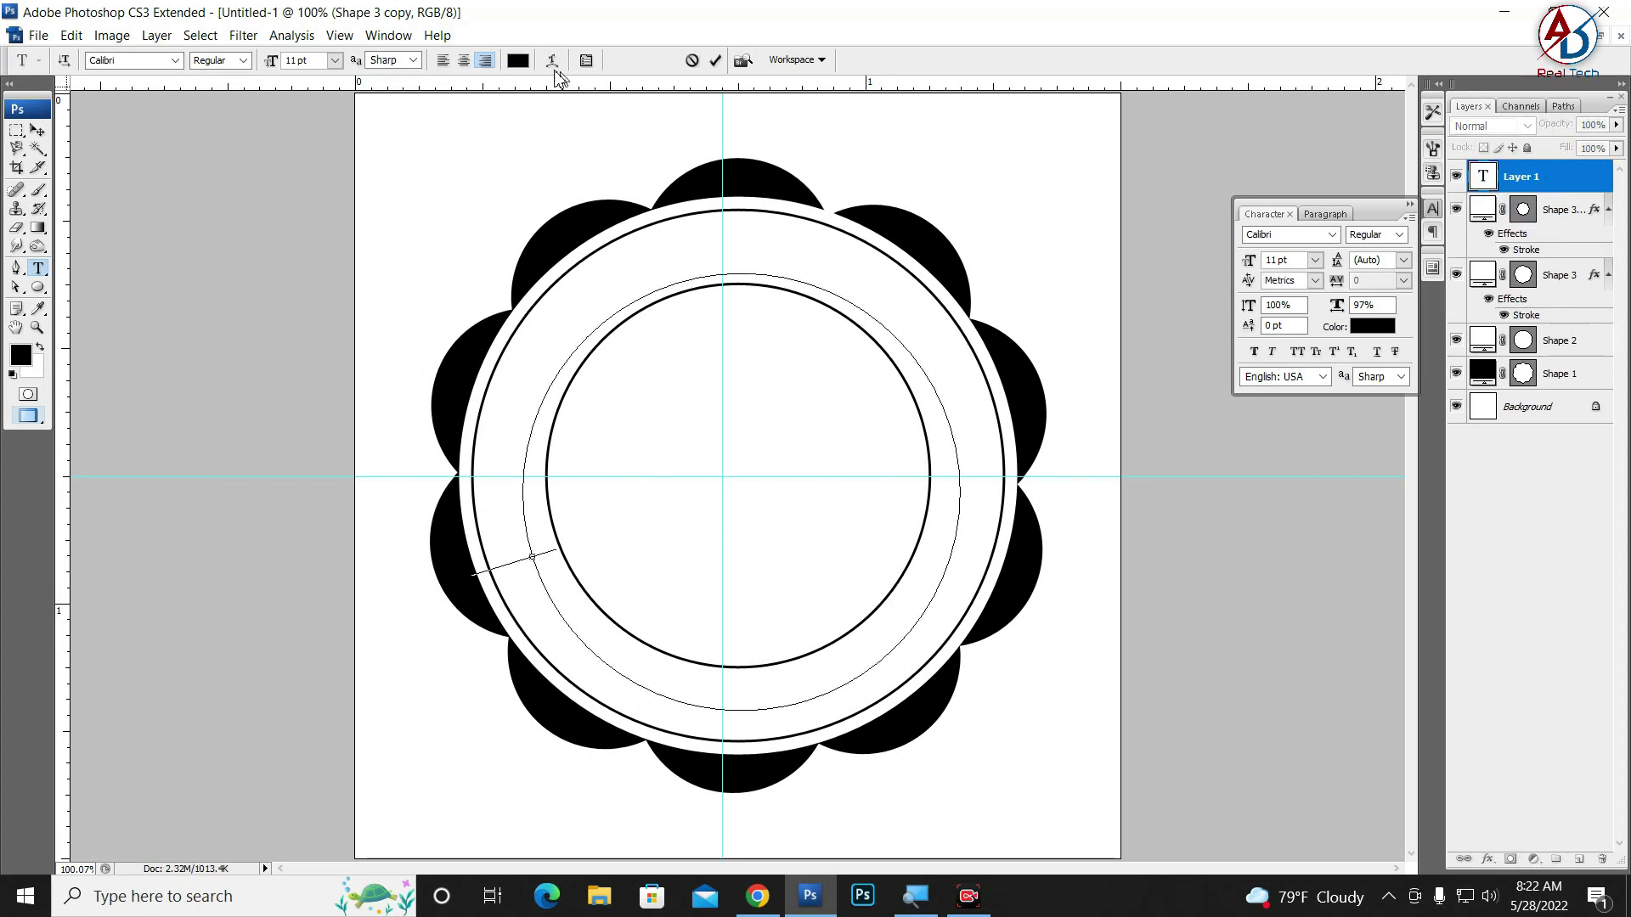
left_click(1282, 260)
type("7")
key("Return")
type("dsds")
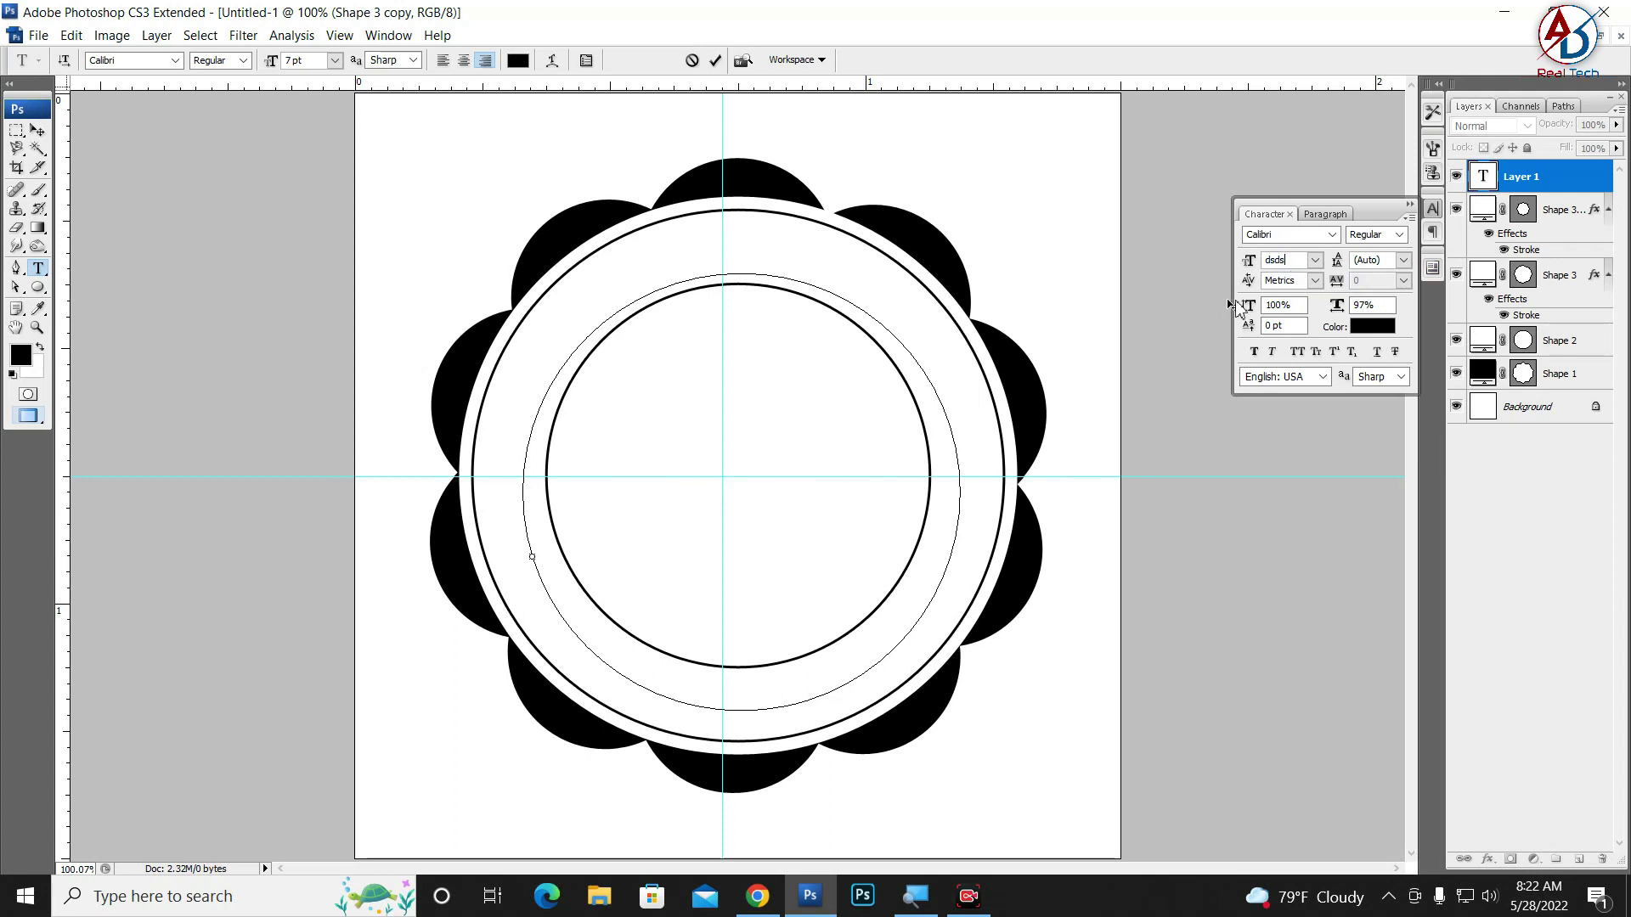
left_click(1314, 260)
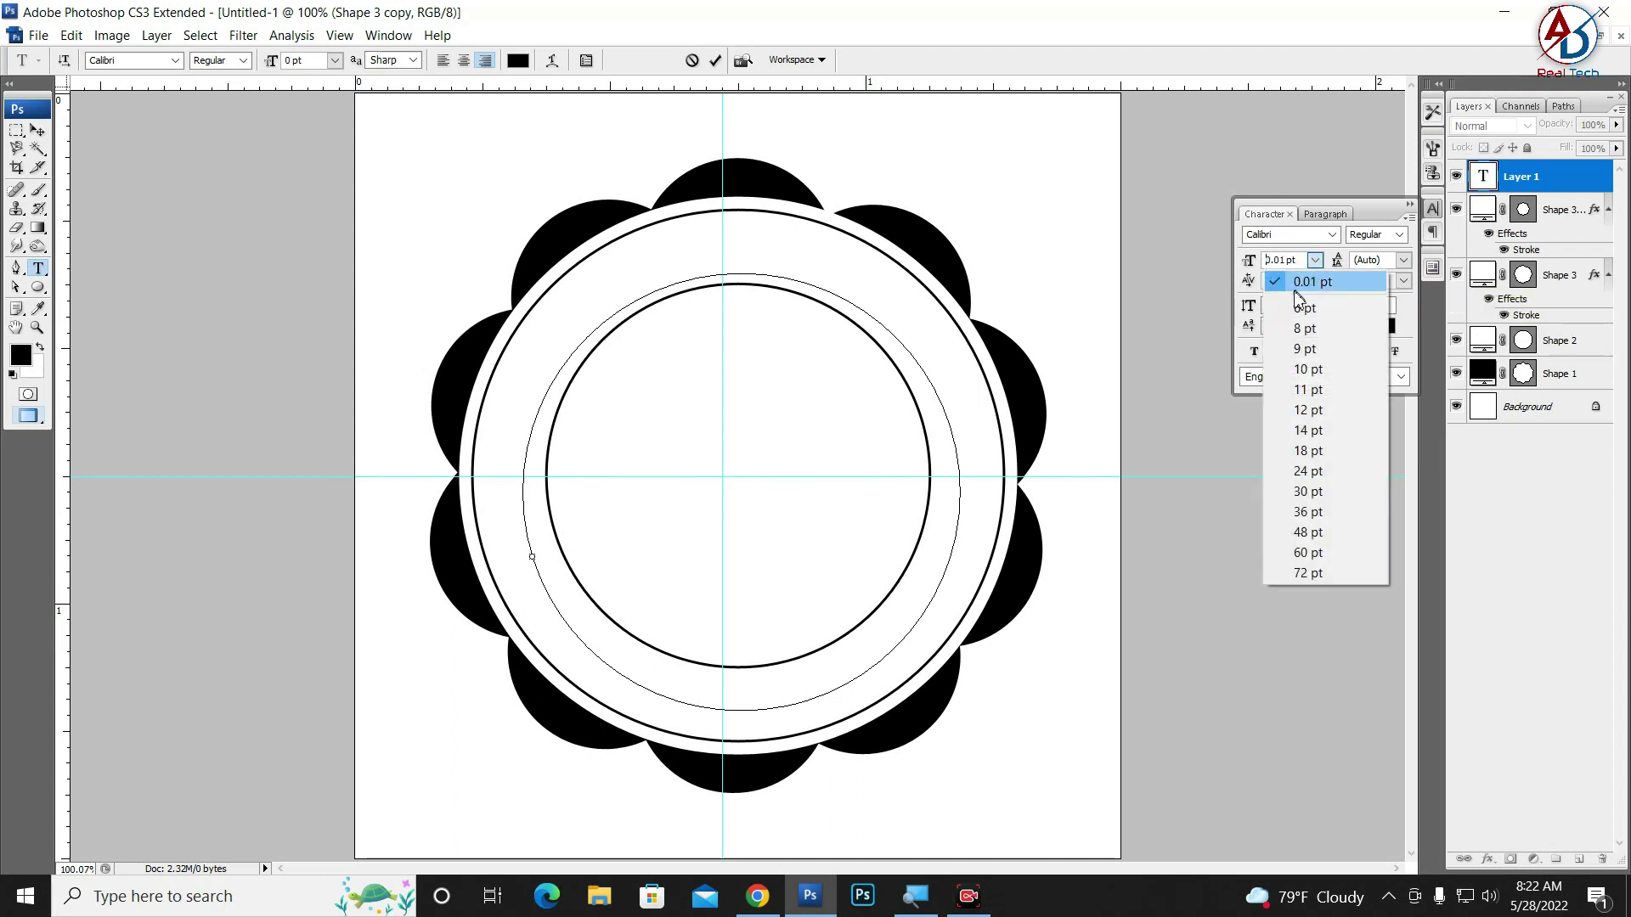
left_click(1282, 323)
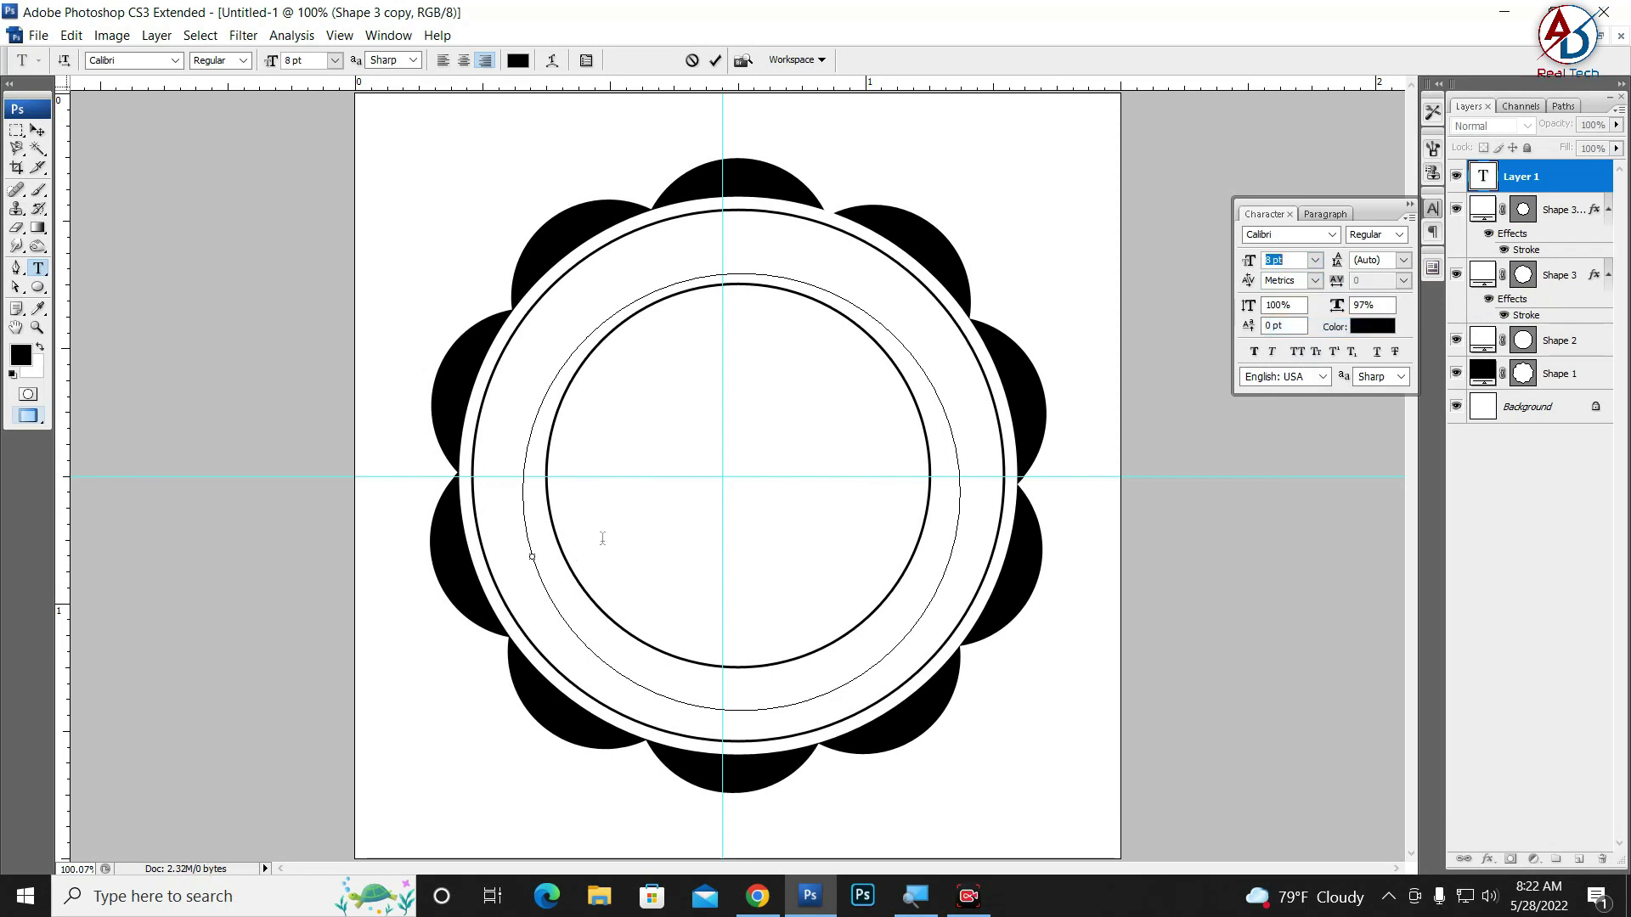
Type 'School College Name Here' left-aligned along the path, correcting typos
type("S")
type("ch")
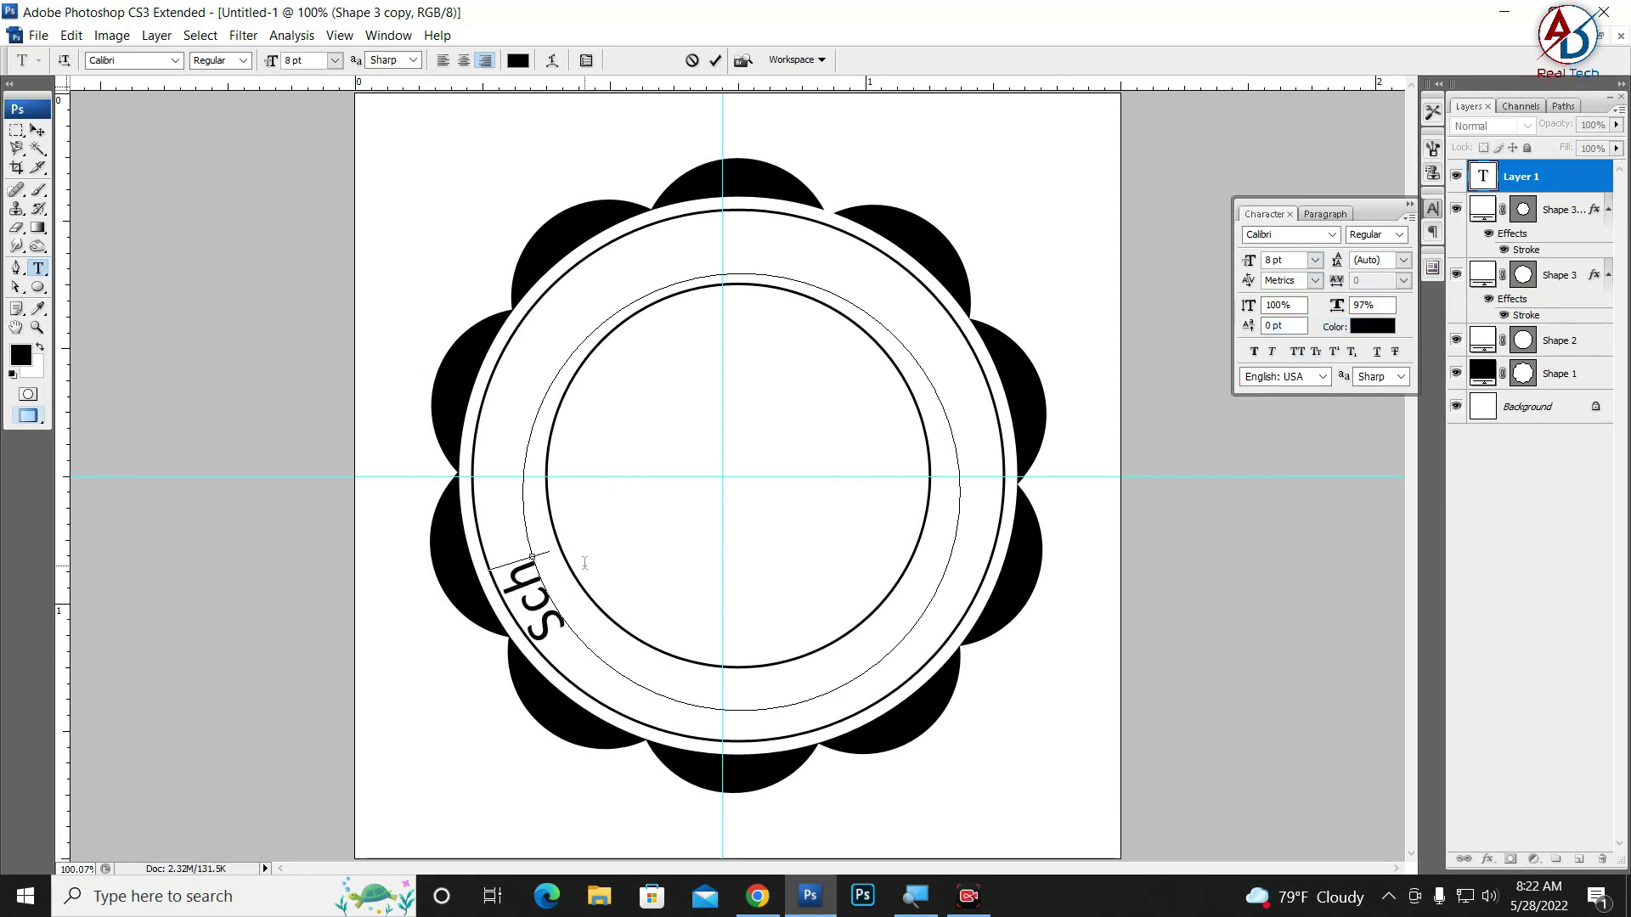
key("Escape")
left_click(443, 61)
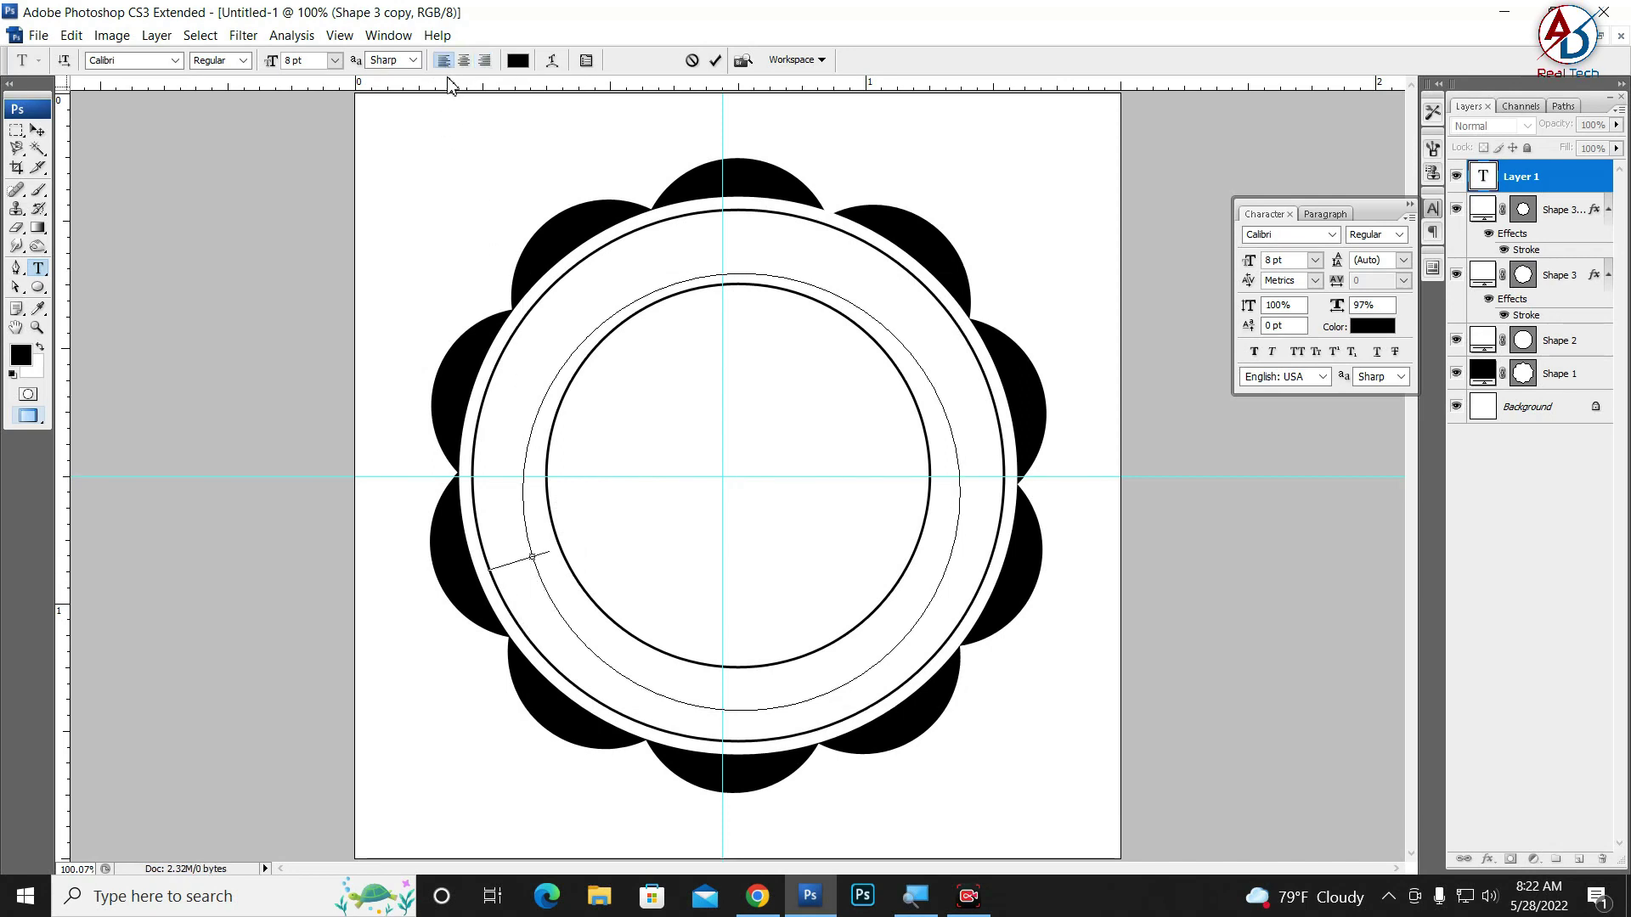
type("Sch")
key("BackSpace")
key("BackSpace")
key("BackSpace")
type("S")
type("chool C")
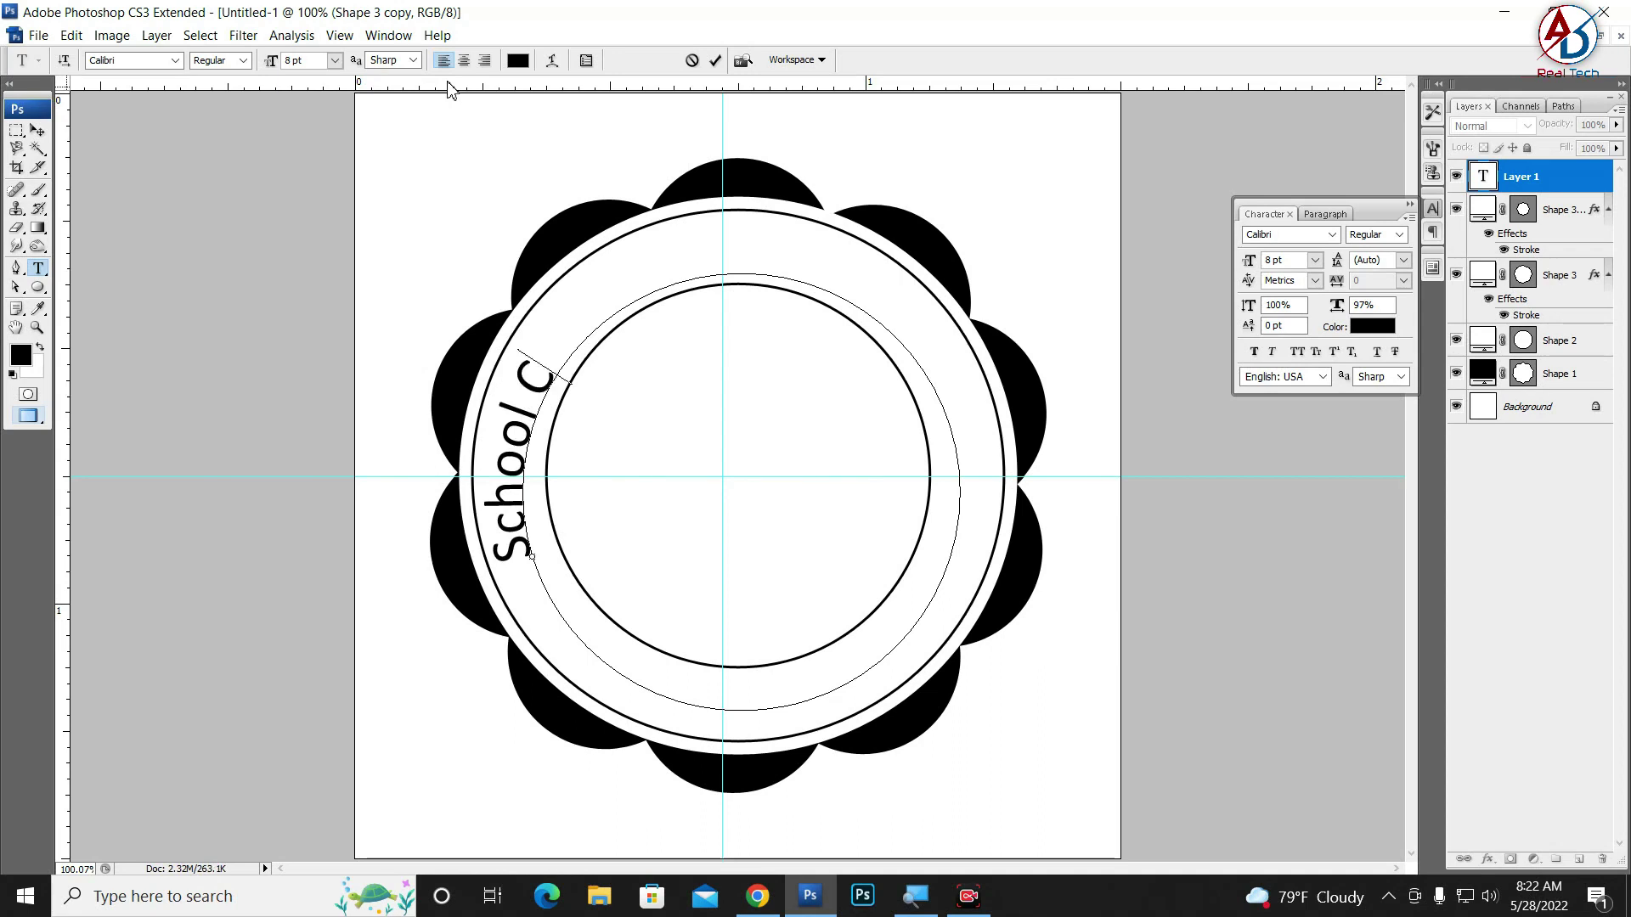
type("ollet")
key("BackSpace")
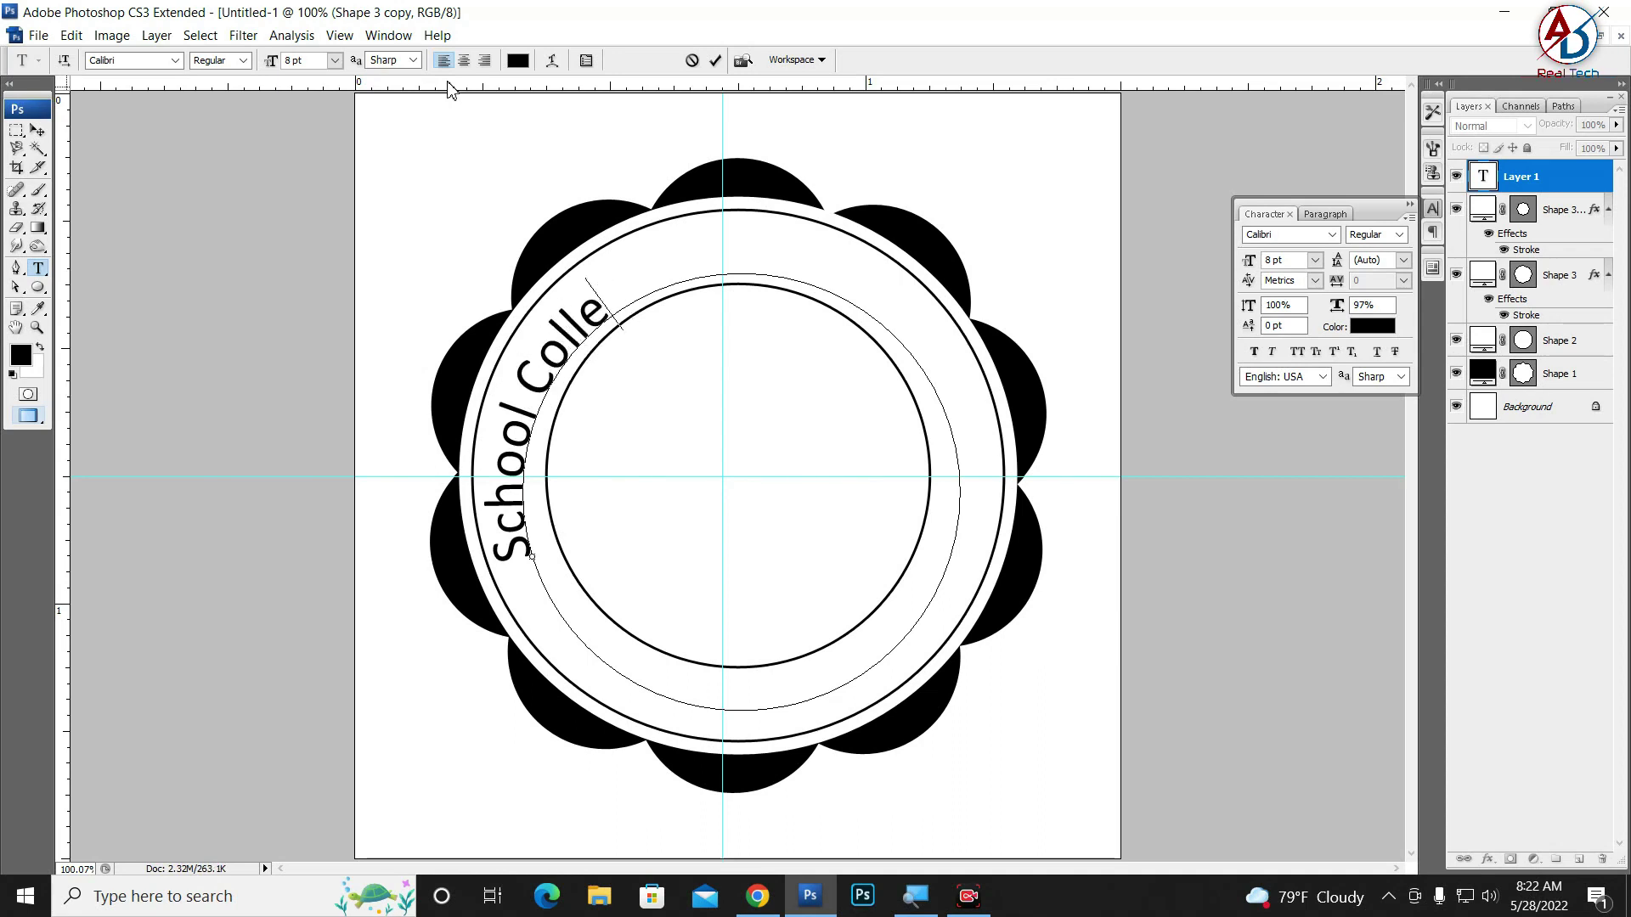
type("ge Name H")
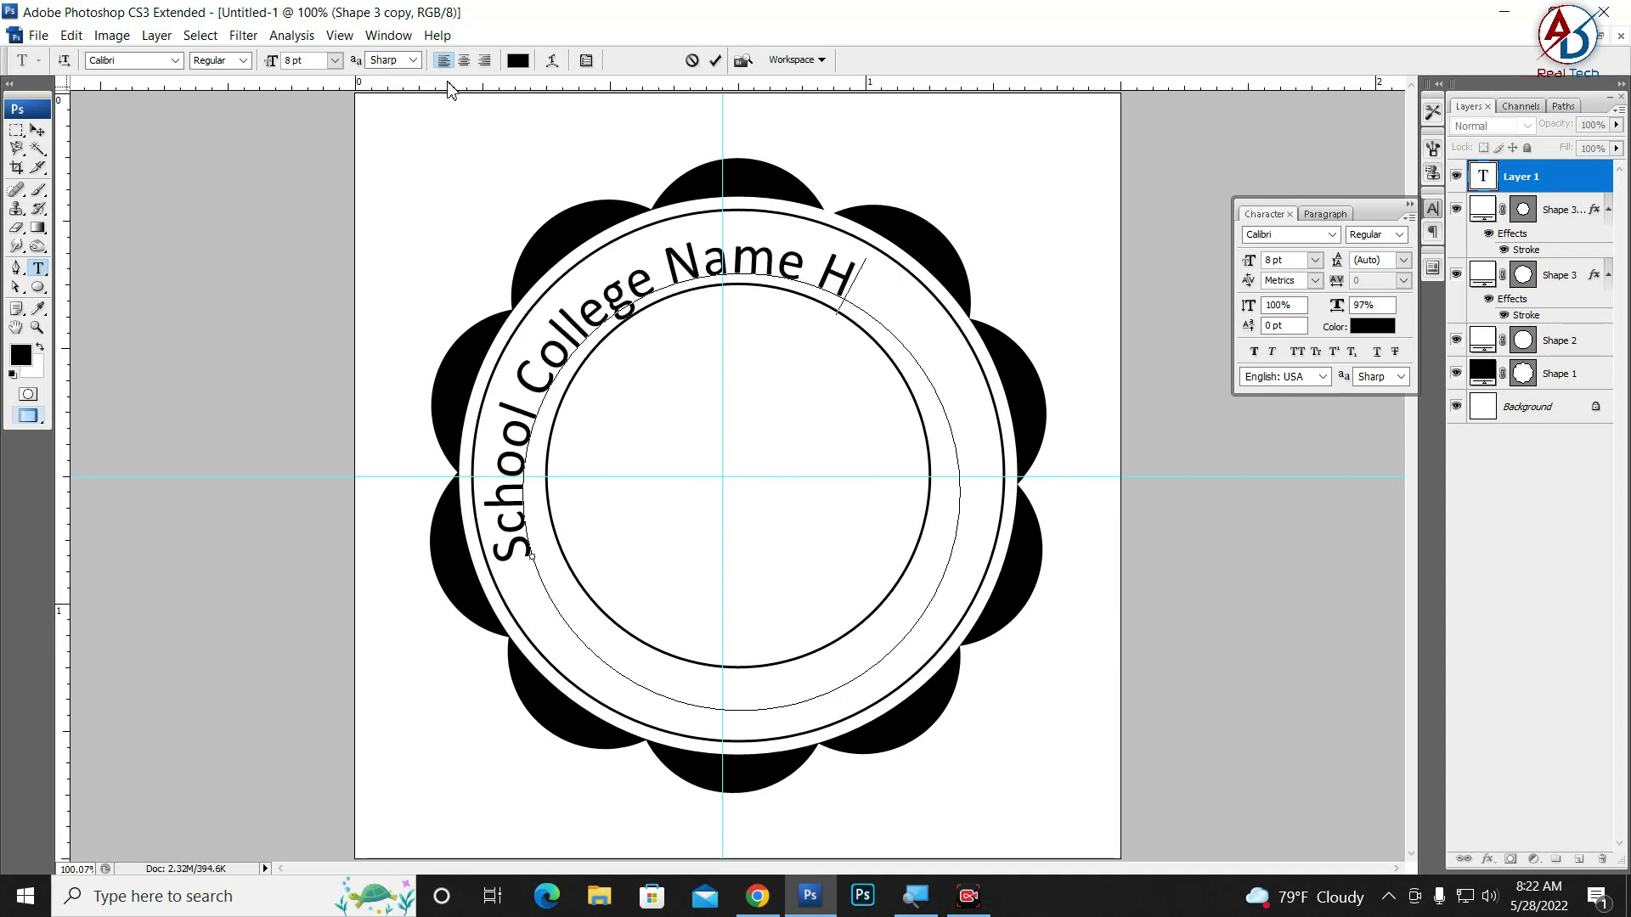
type("ere")
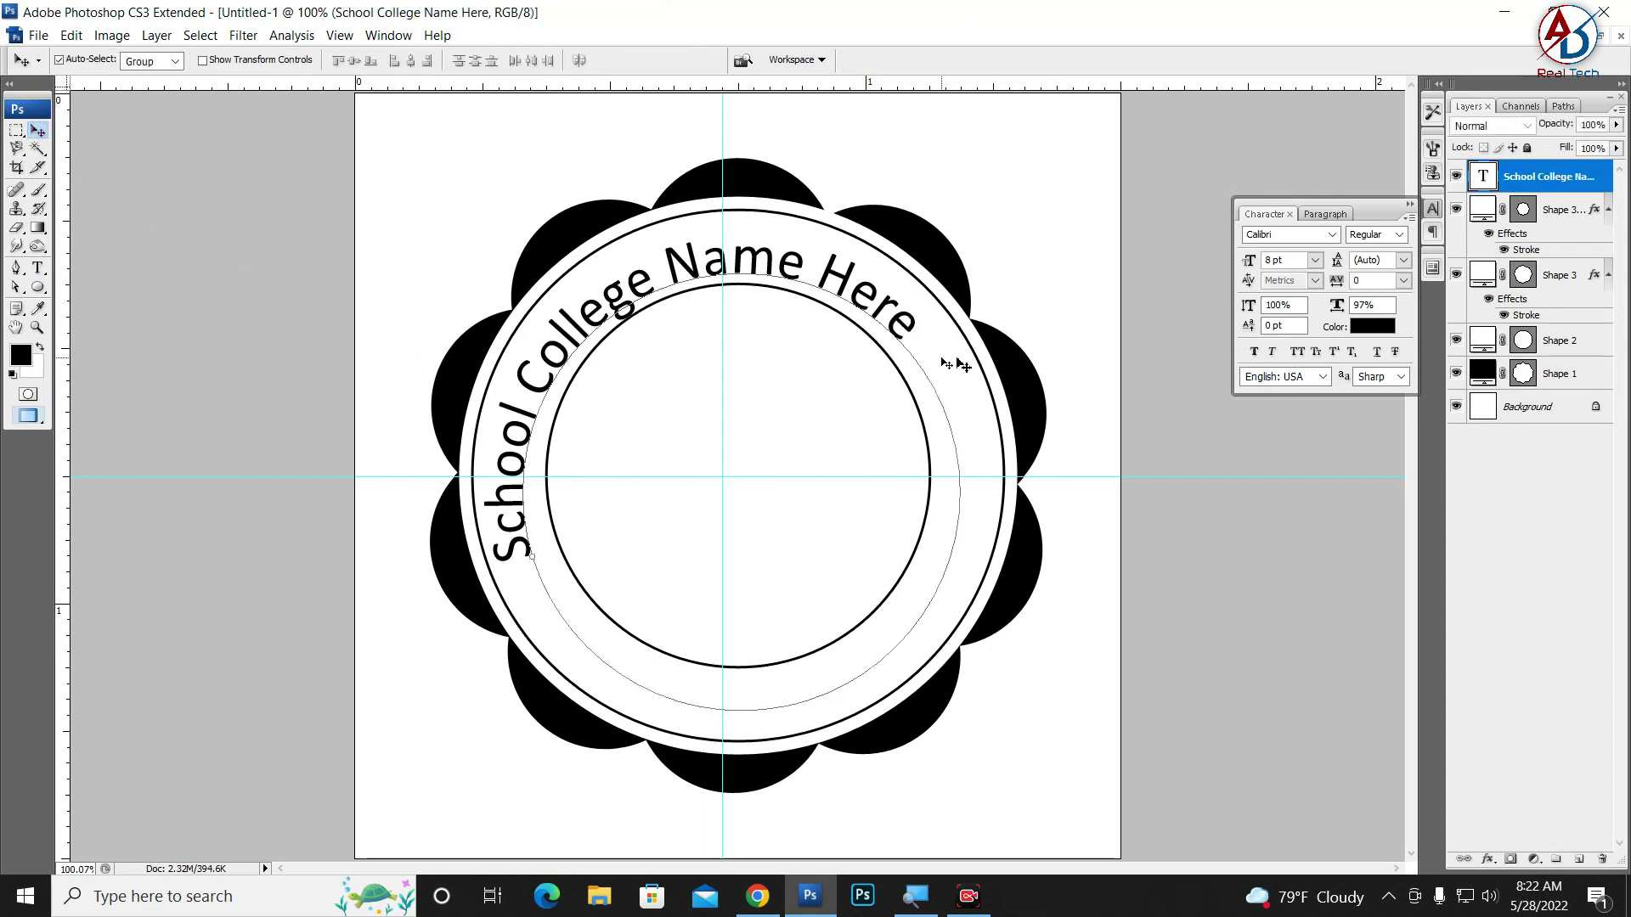
Rotate, nudge upward and slightly narrow the curved name text to fit the ring
key("ctrl+t")
mouse_move(1048, 462)
left_mouse_down()
mouse_move(1051, 613)
mouse_move(938, 537)
left_mouse_up()
key("Return")
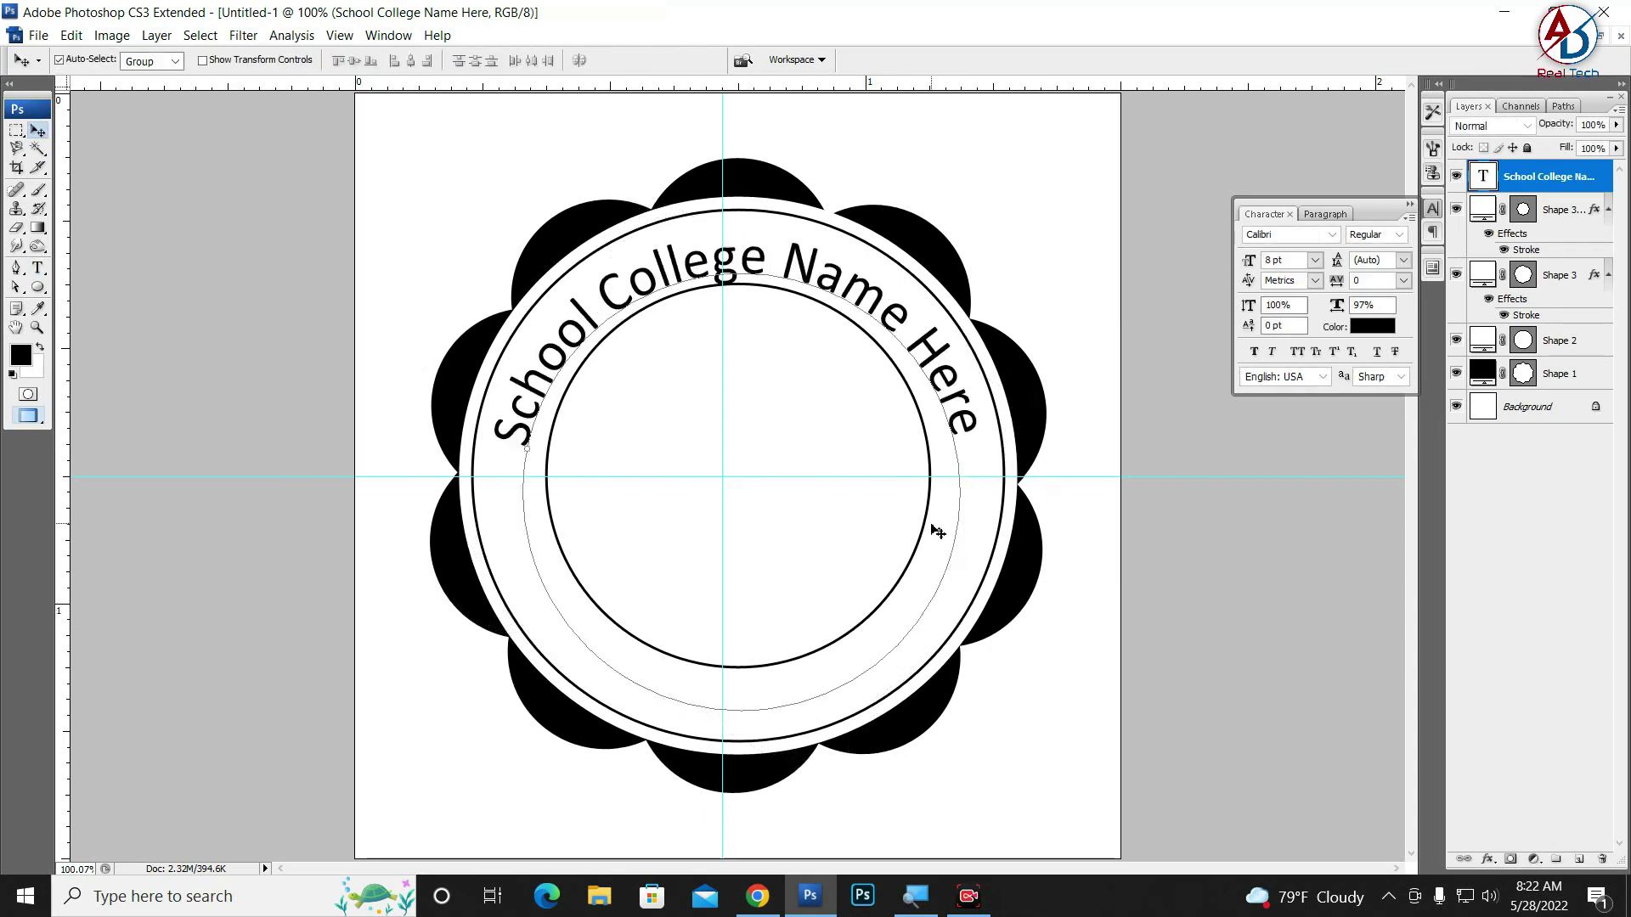
left_click(1049, 521)
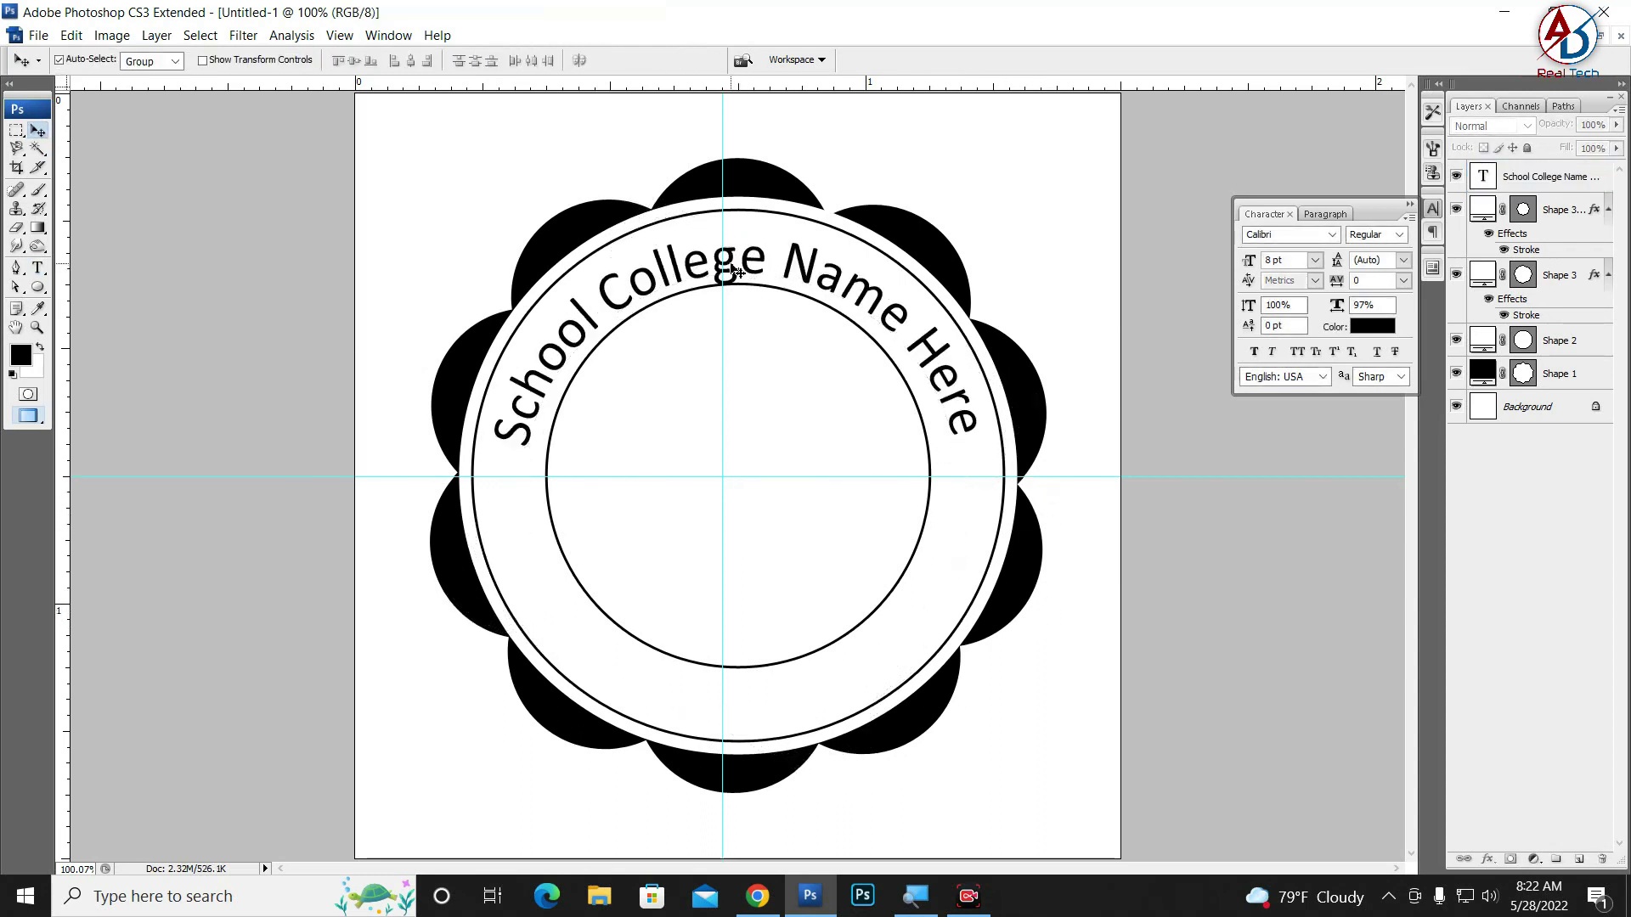
left_click_drag(736, 270, 728, 259)
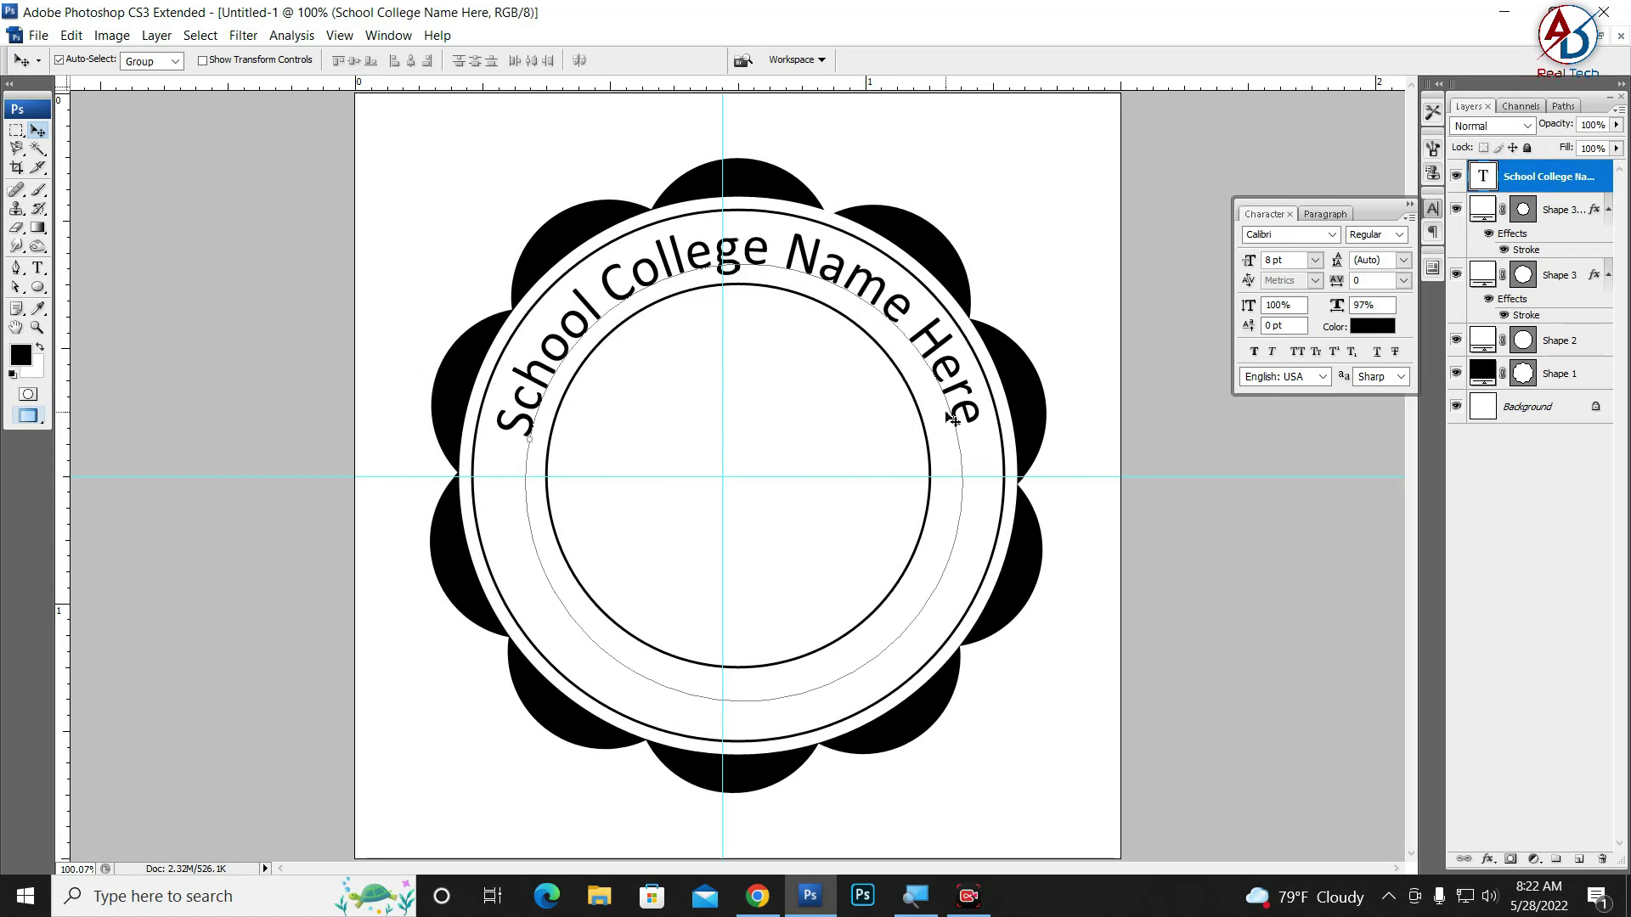
key("ctrl+t")
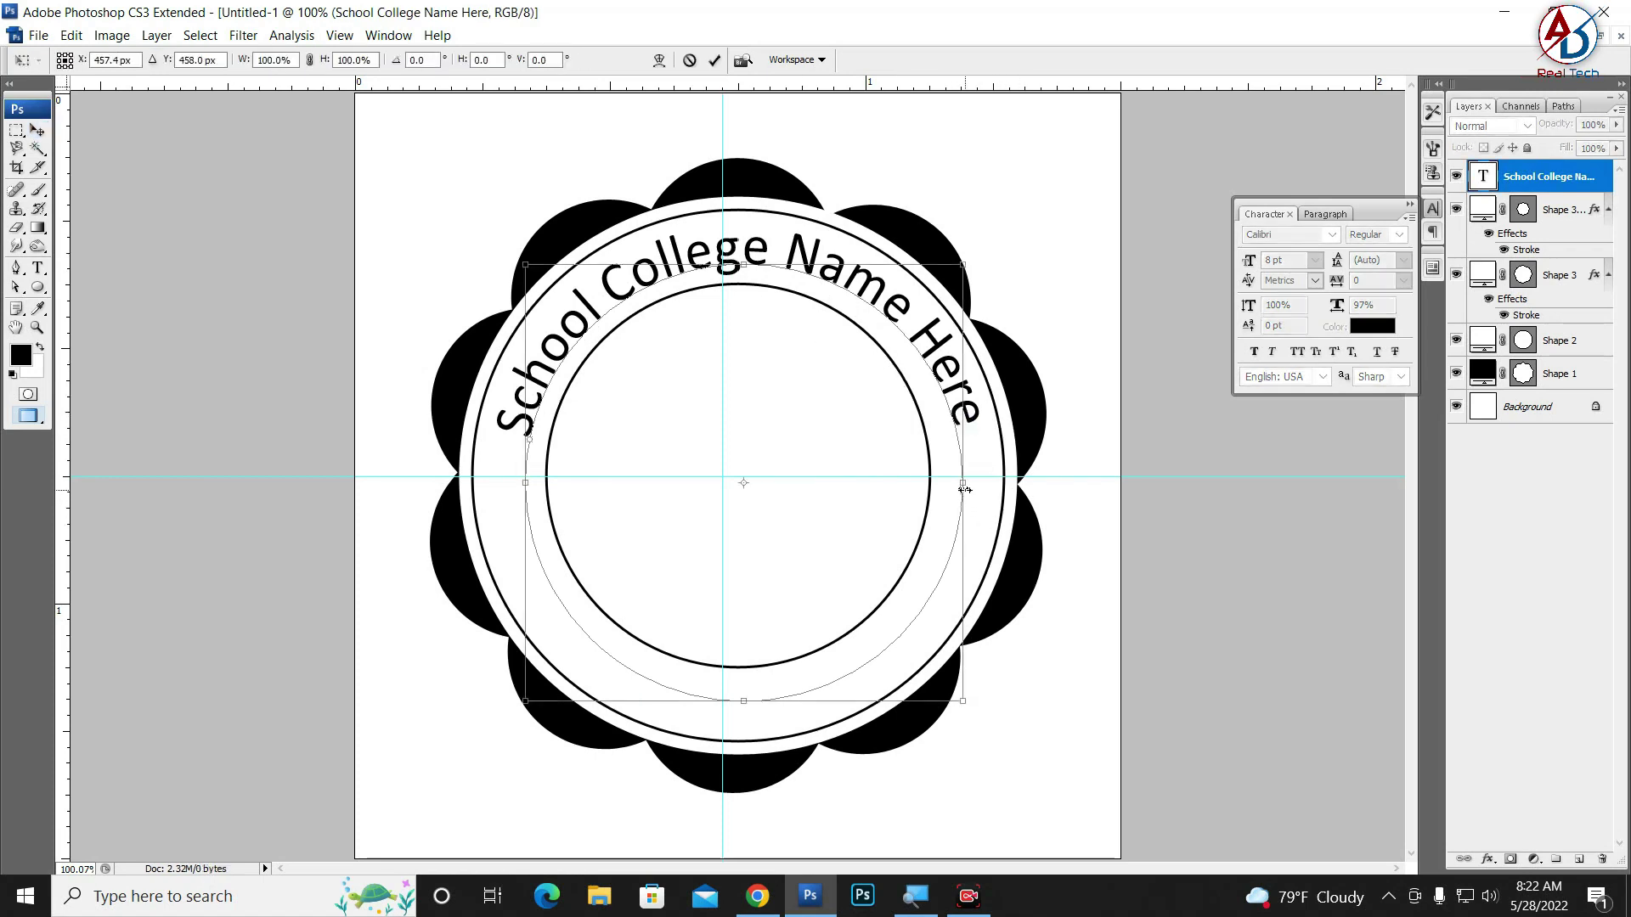
left_click_drag(962, 487, 955, 486)
key("Return")
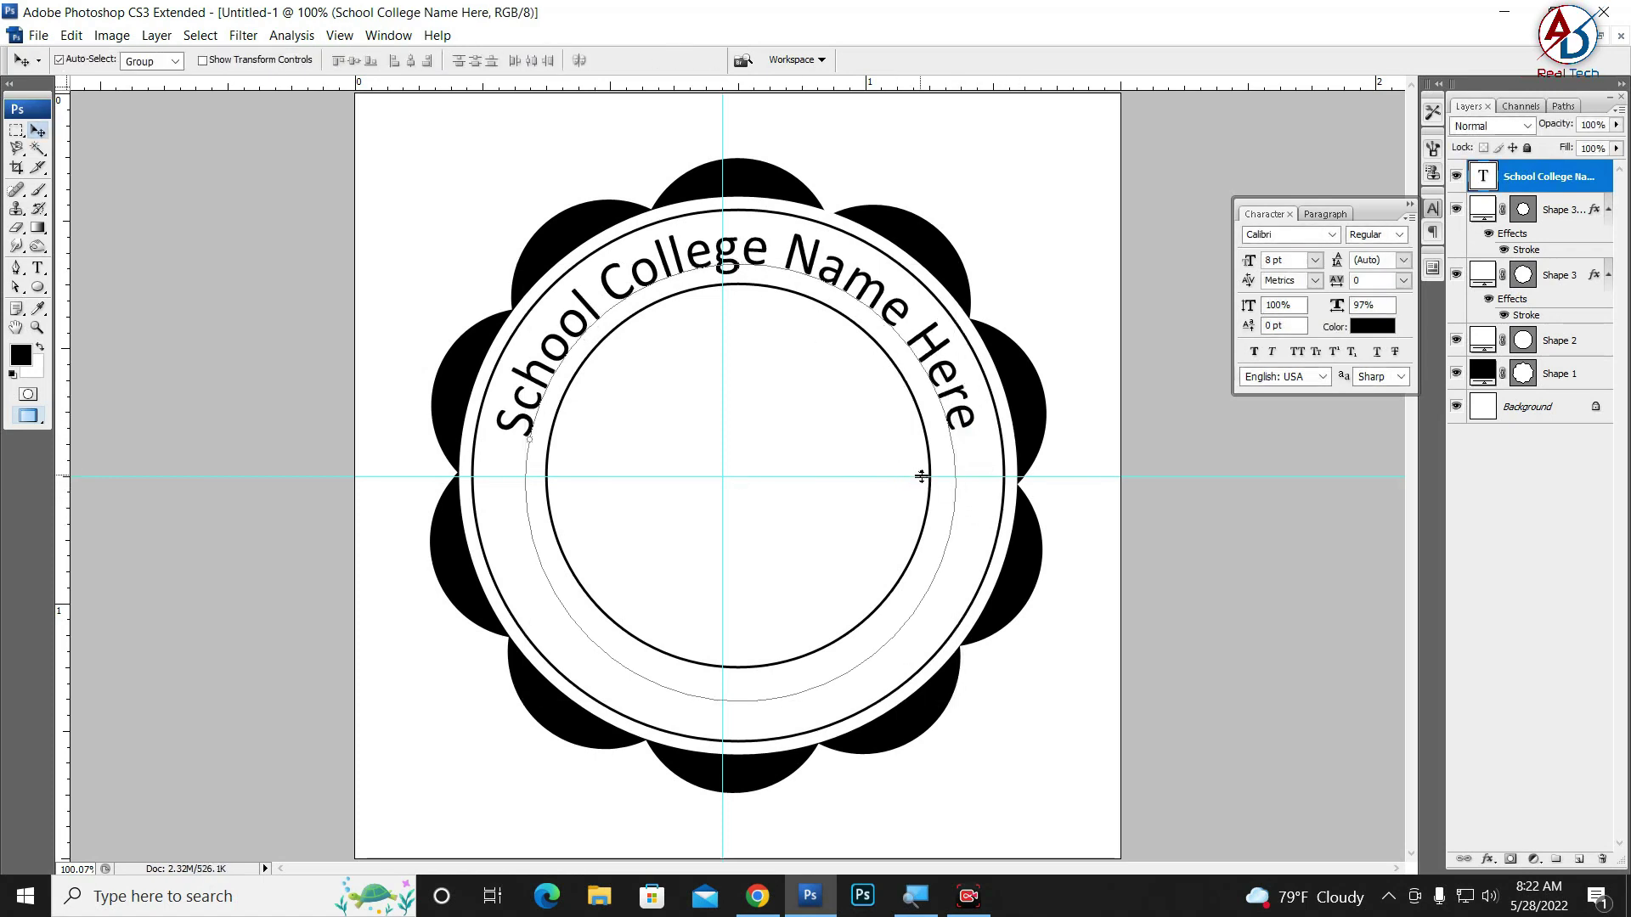
left_click(921, 514)
scroll(894, 505, "down", 2)
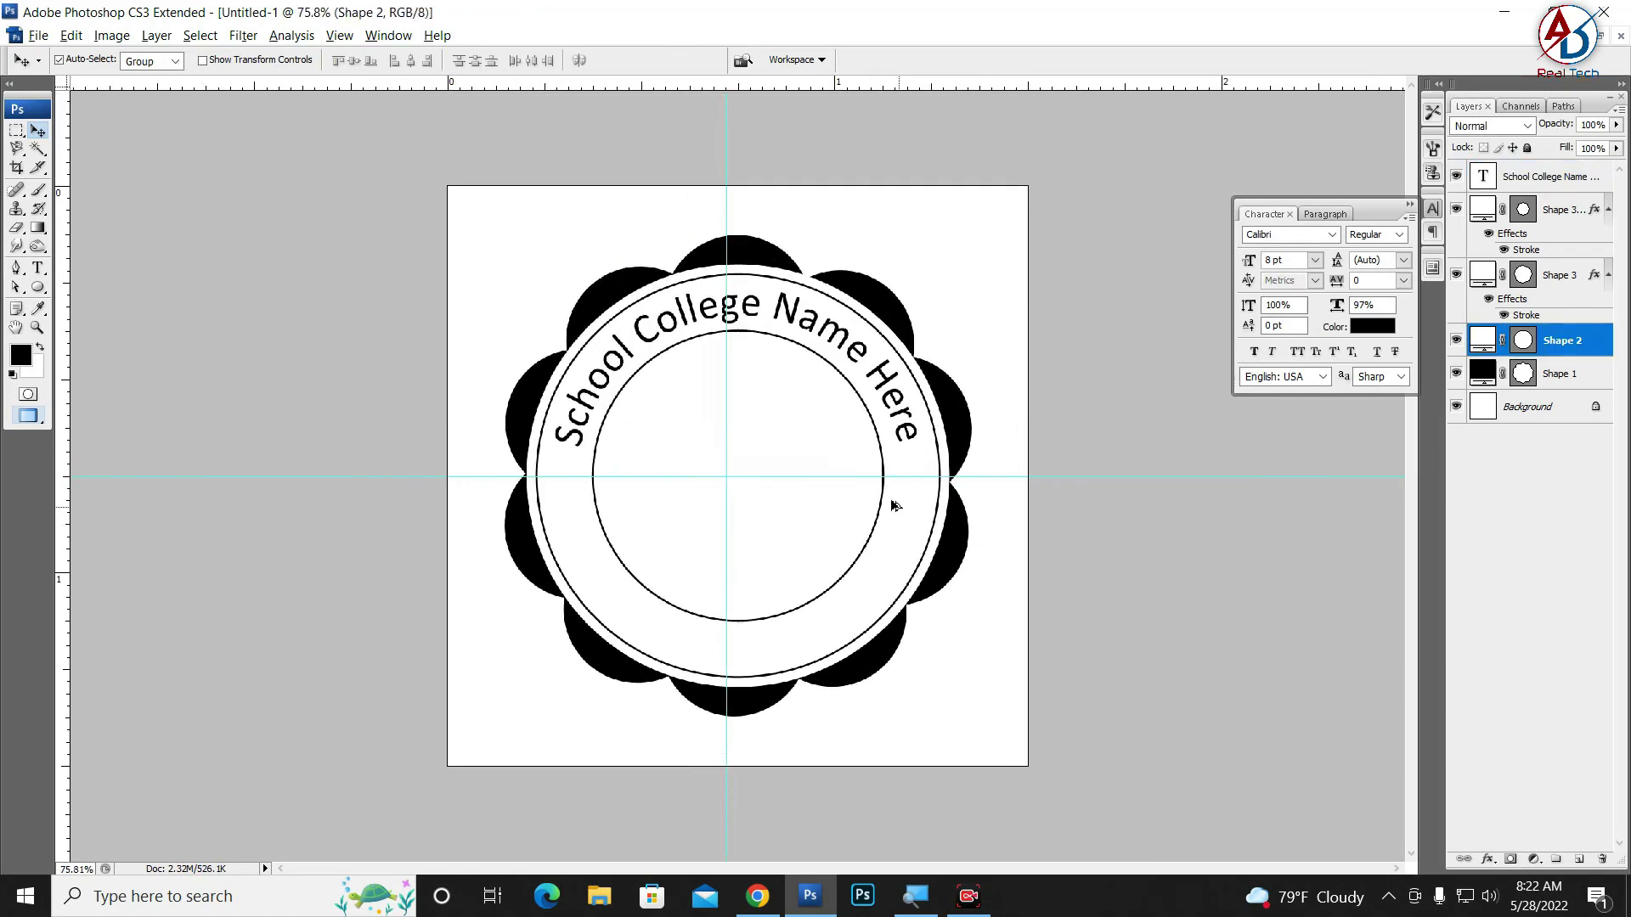
key("alt+t")
Make the curved school name Faux Bold with 100% vertical scale
left_click(671, 351)
key("t")
double_click(671, 340)
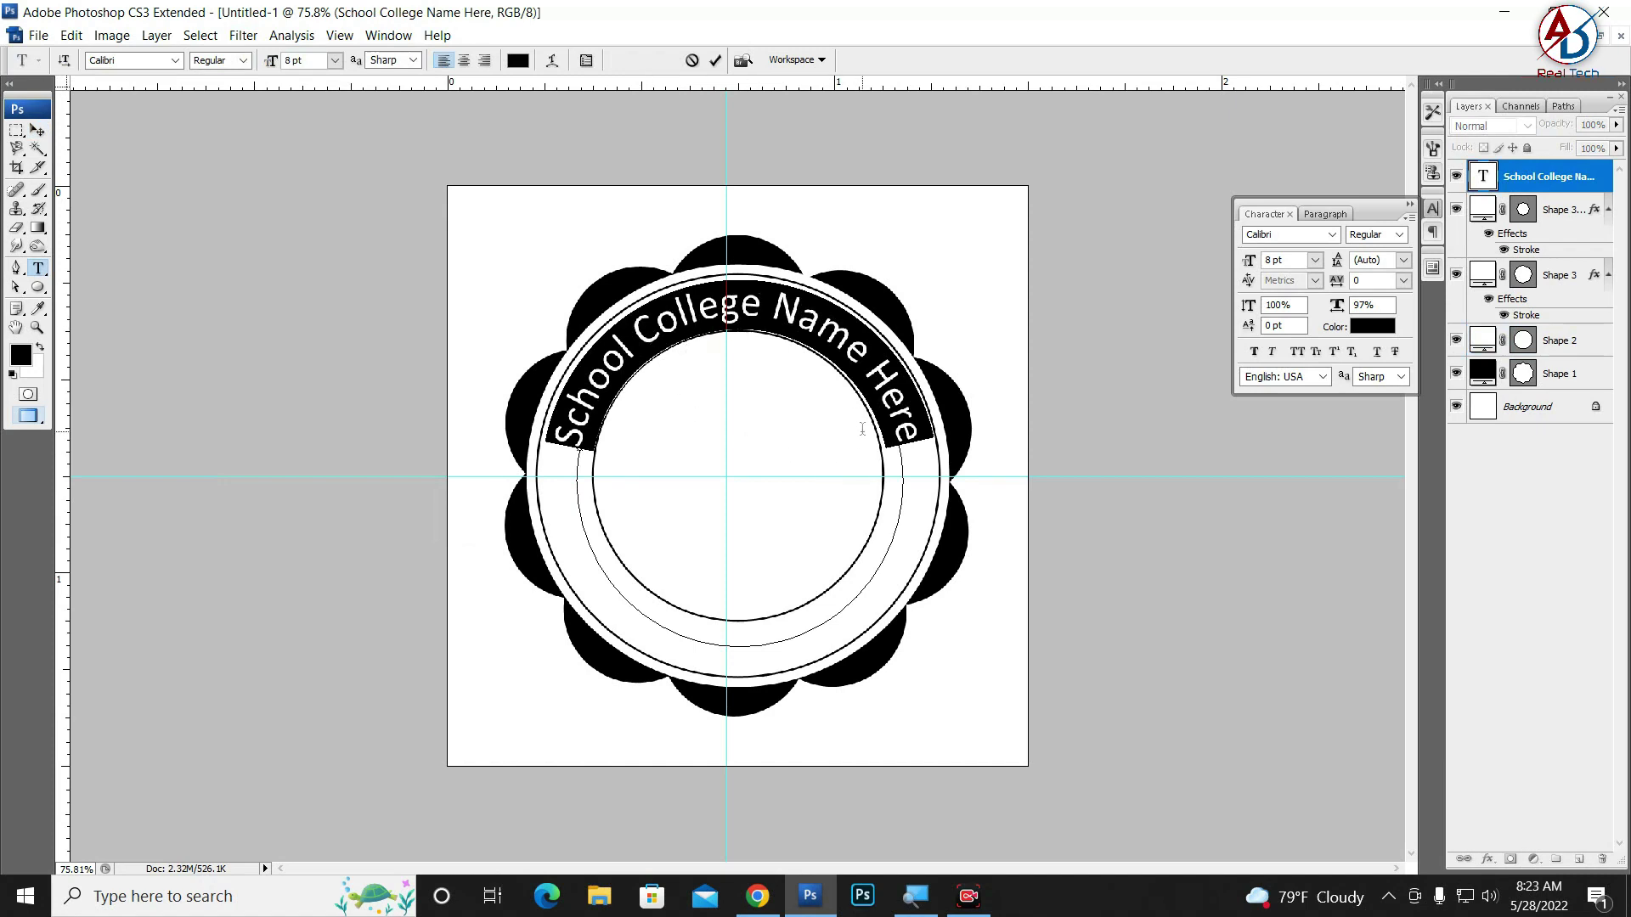
left_click(1254, 352)
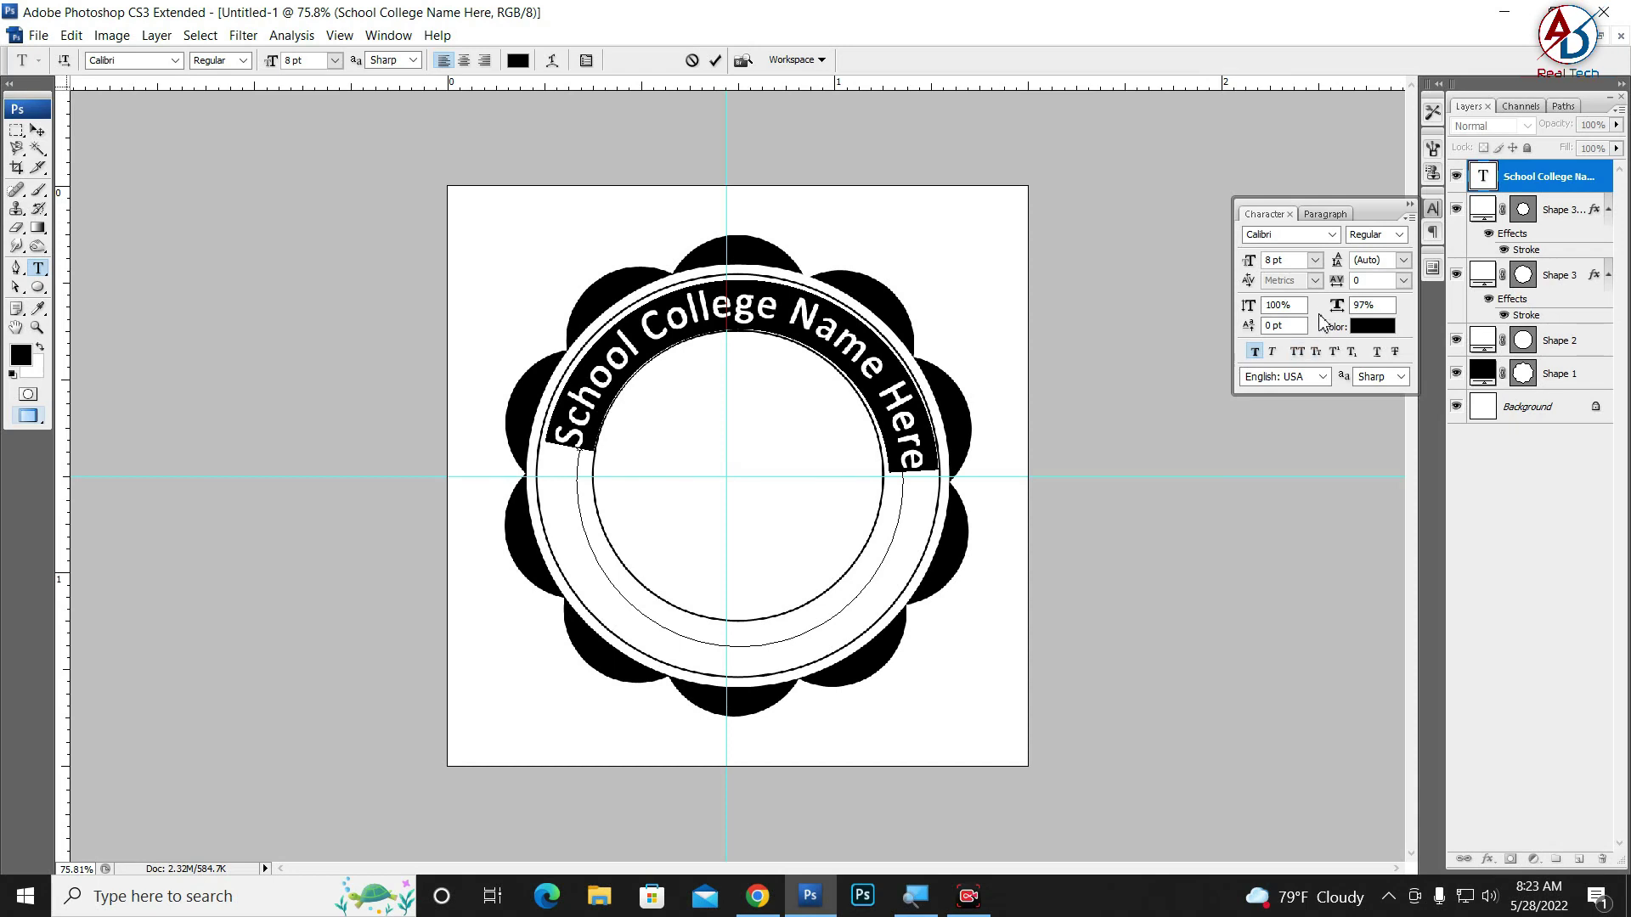
type("1")
key("Return")
type("00")
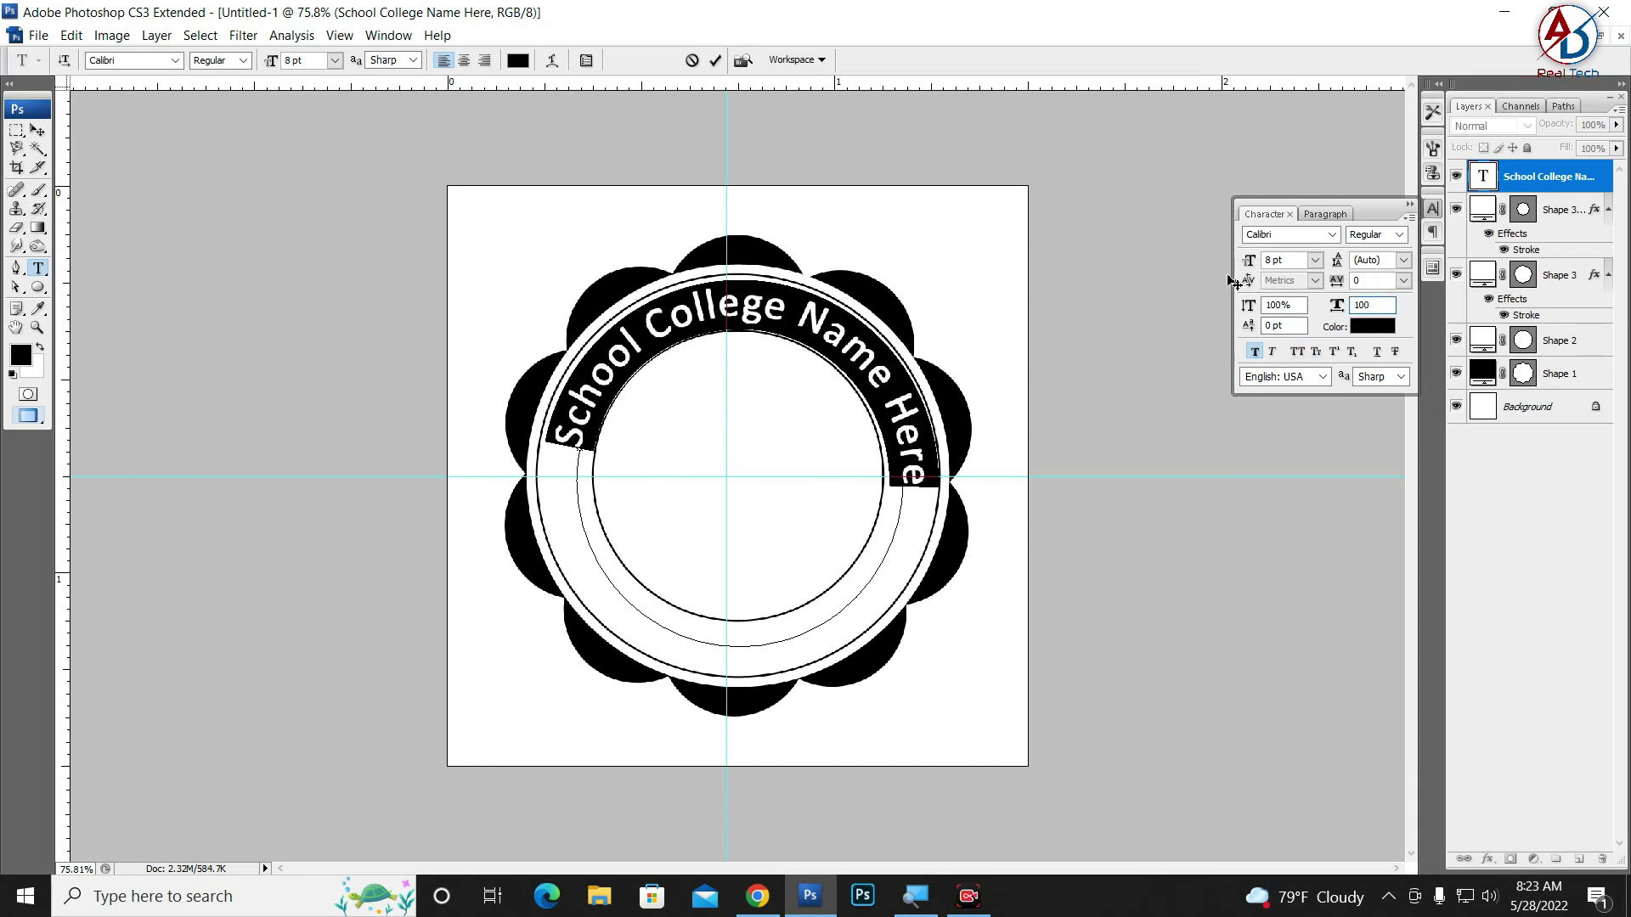
left_click(38, 131)
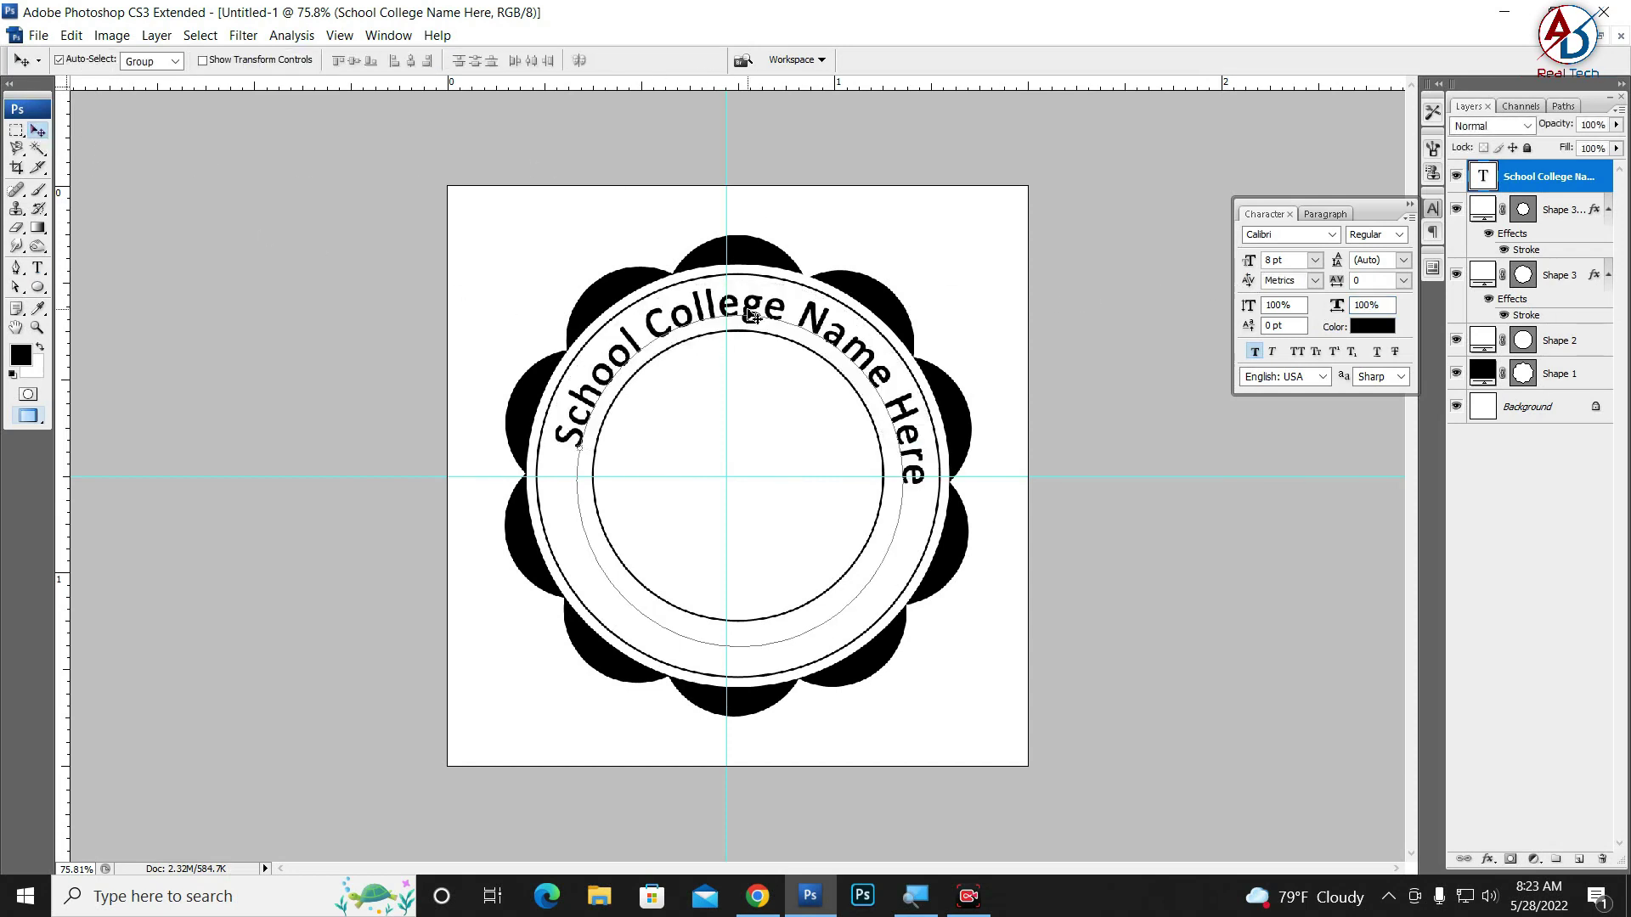
Rotate the curved name slightly so it sits centred across the ring's top
key("ctrl+t")
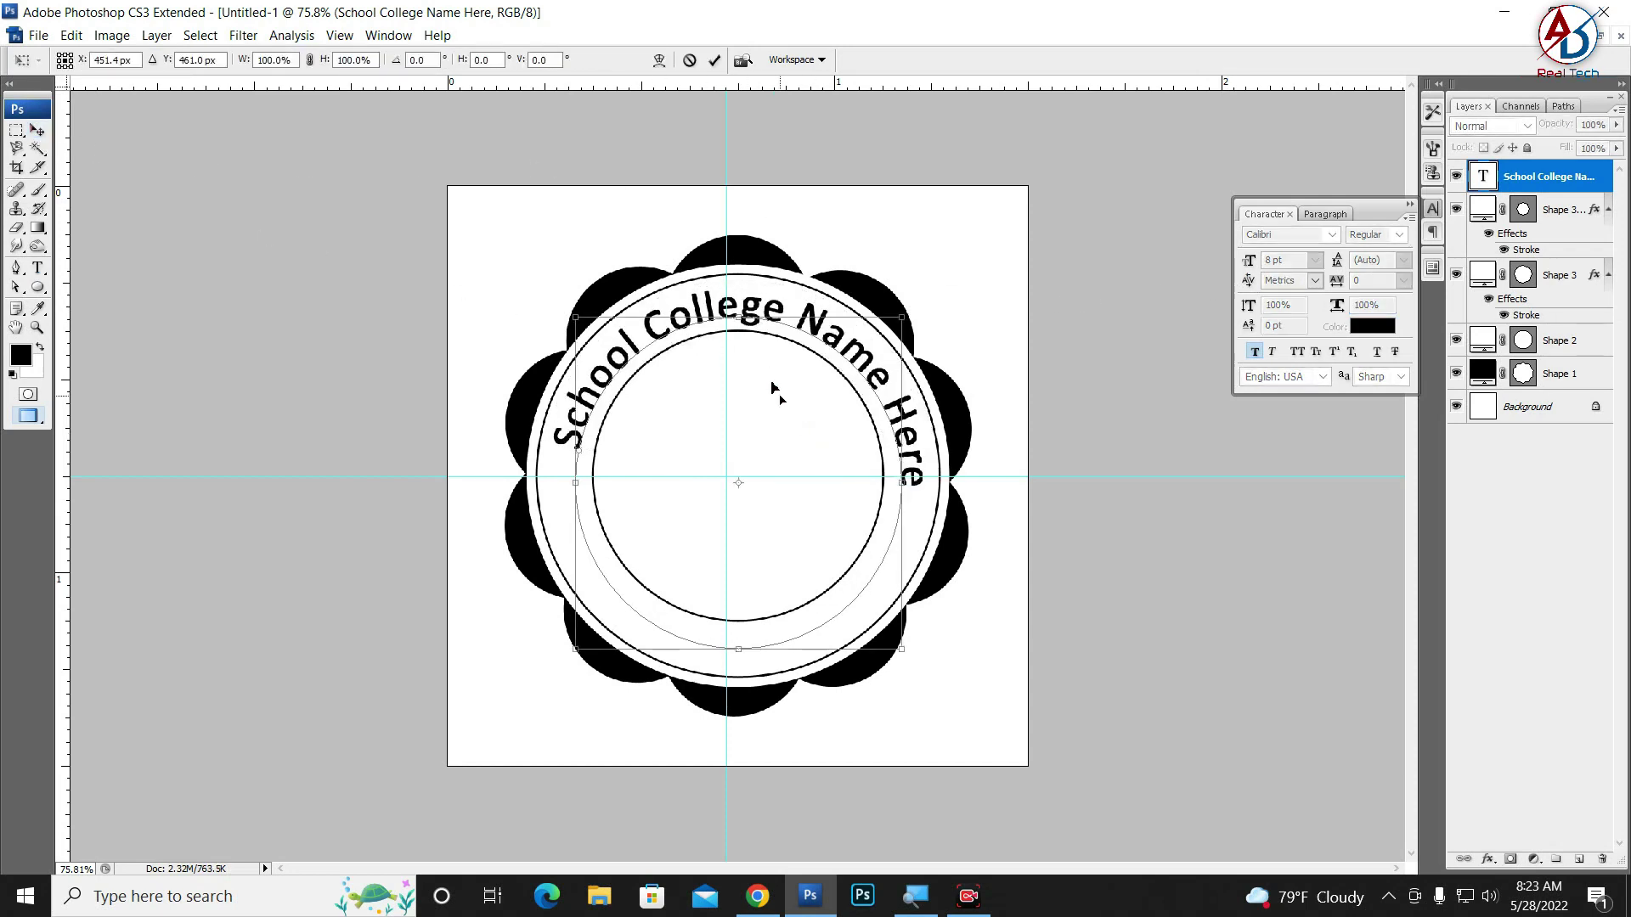
key("Return")
left_click_drag(815, 477, 838, 490)
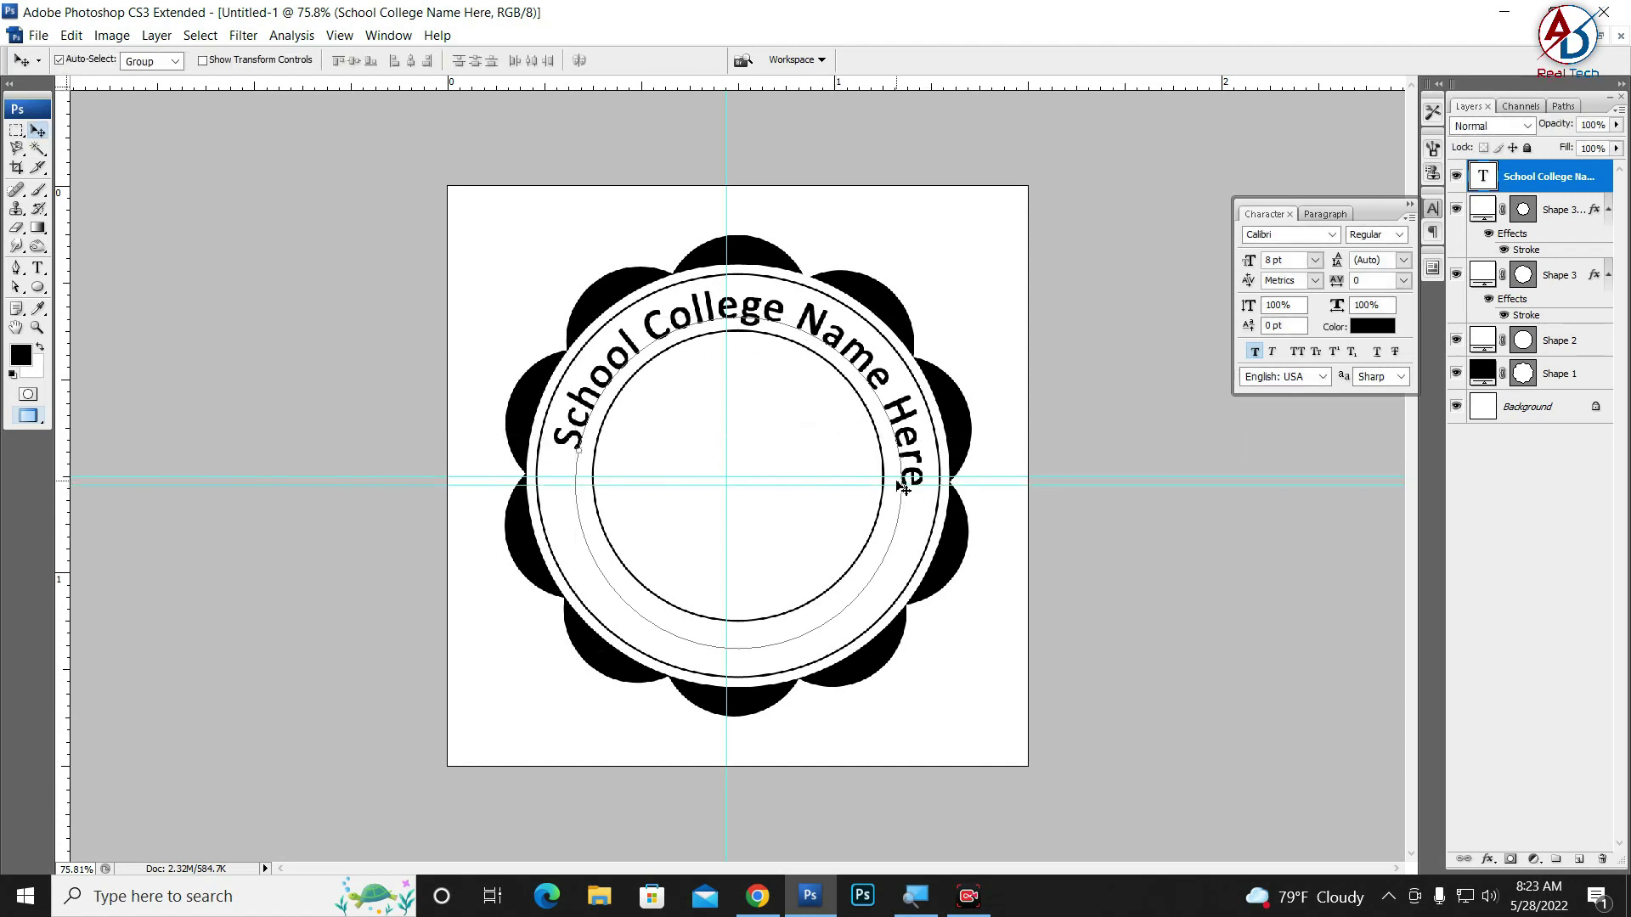
key("ctrl+t")
left_click_drag(1013, 514, 1015, 490)
double_click(822, 457)
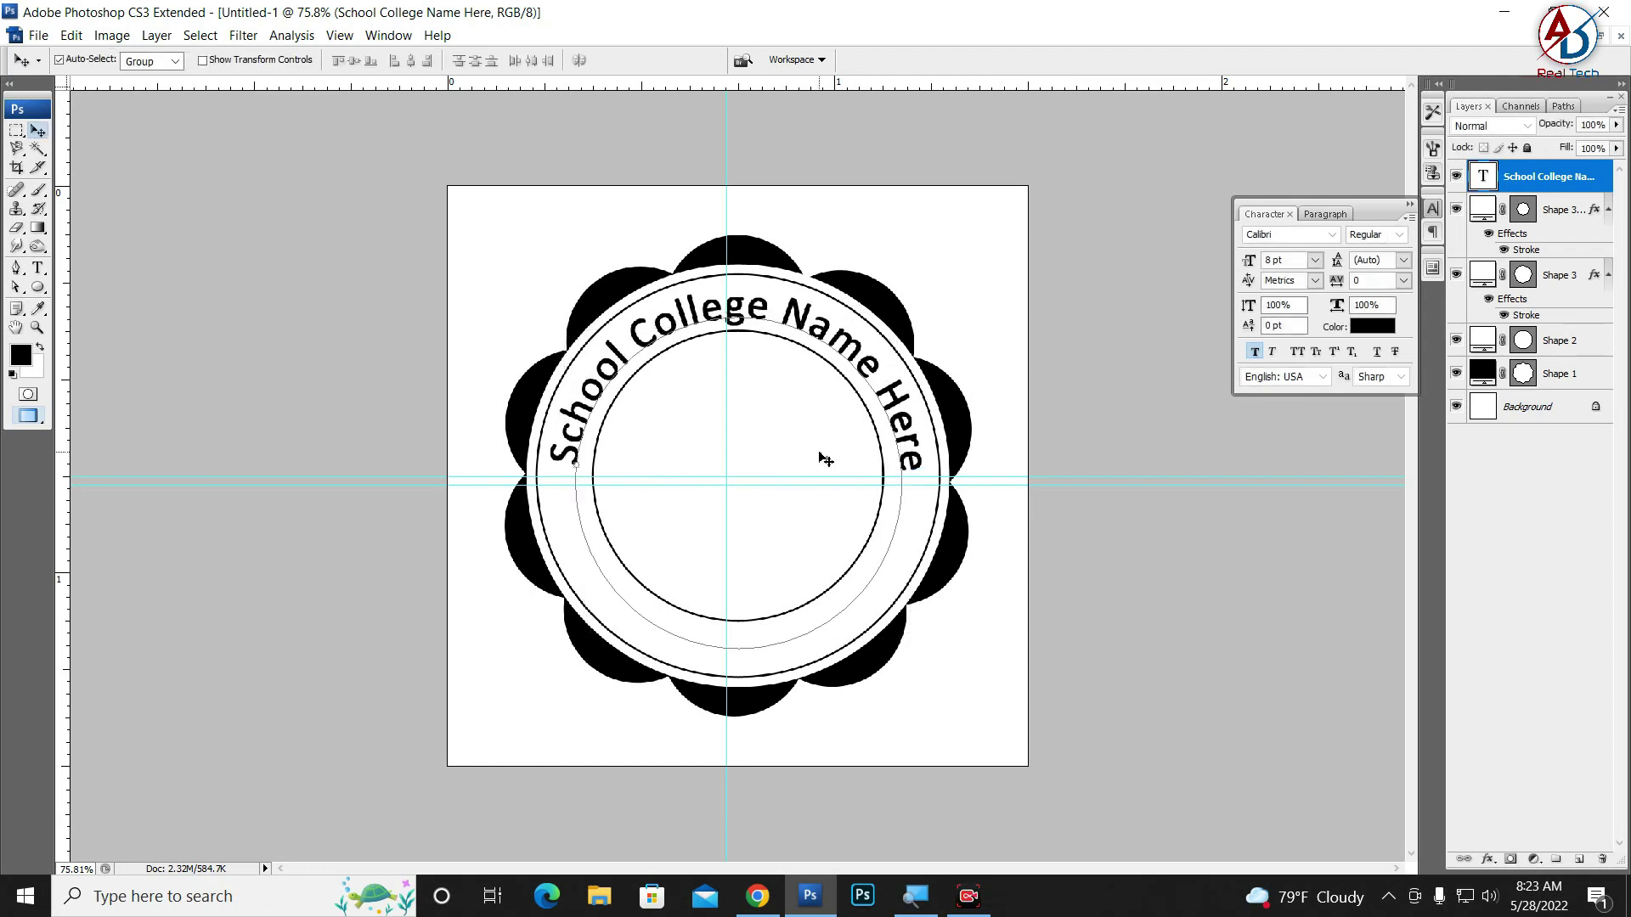
left_click(934, 603)
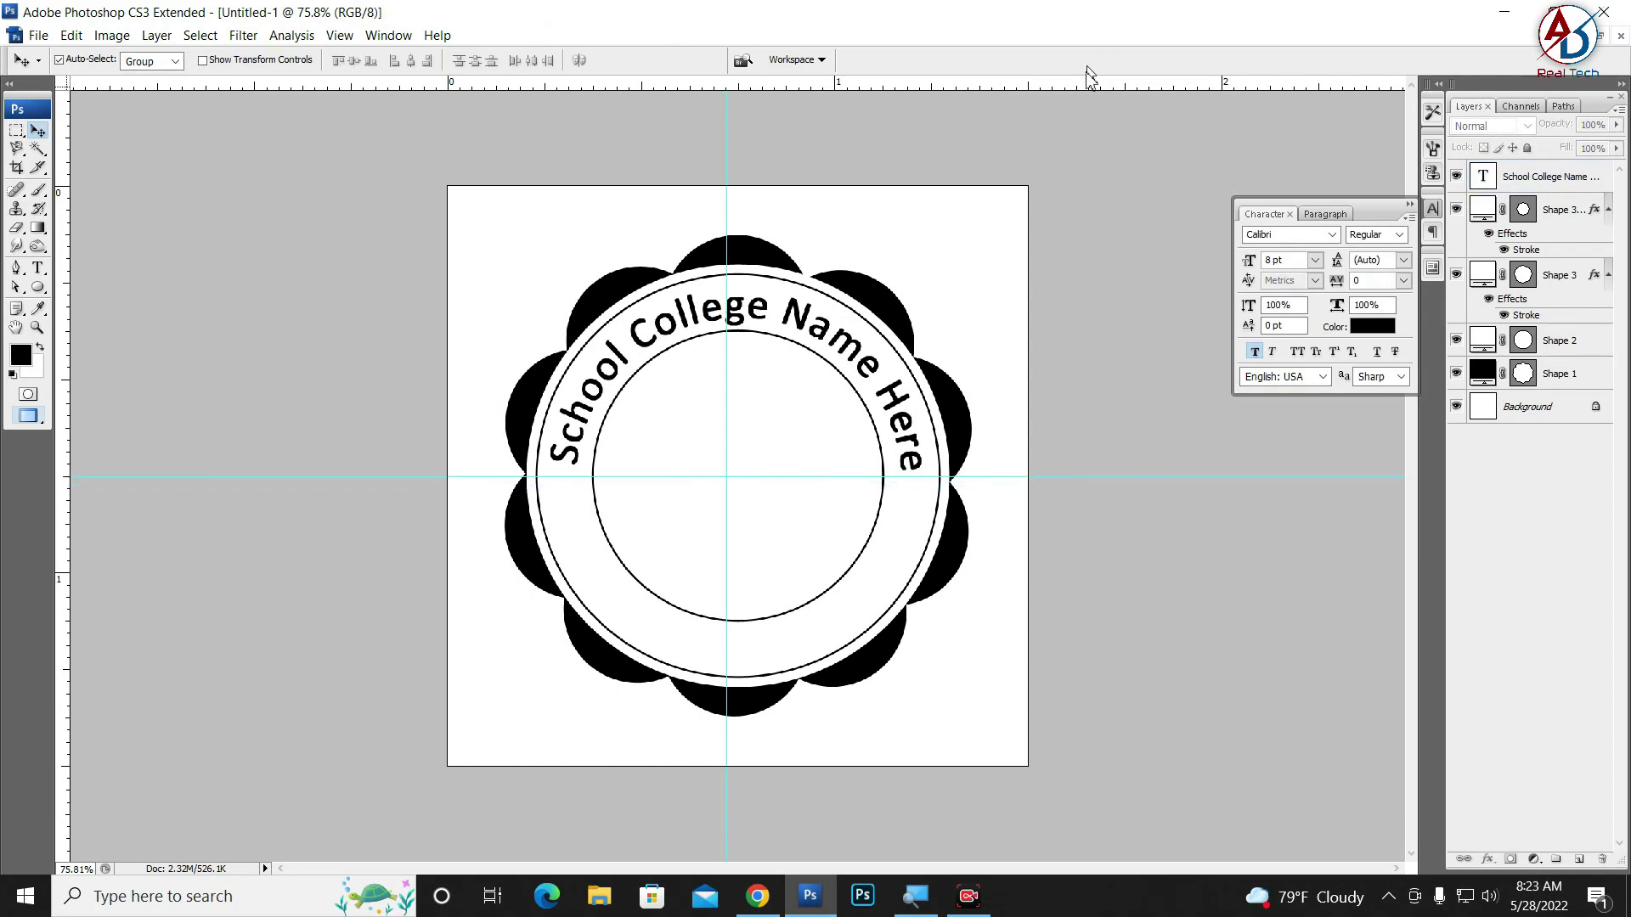
key("ctrl+minus")
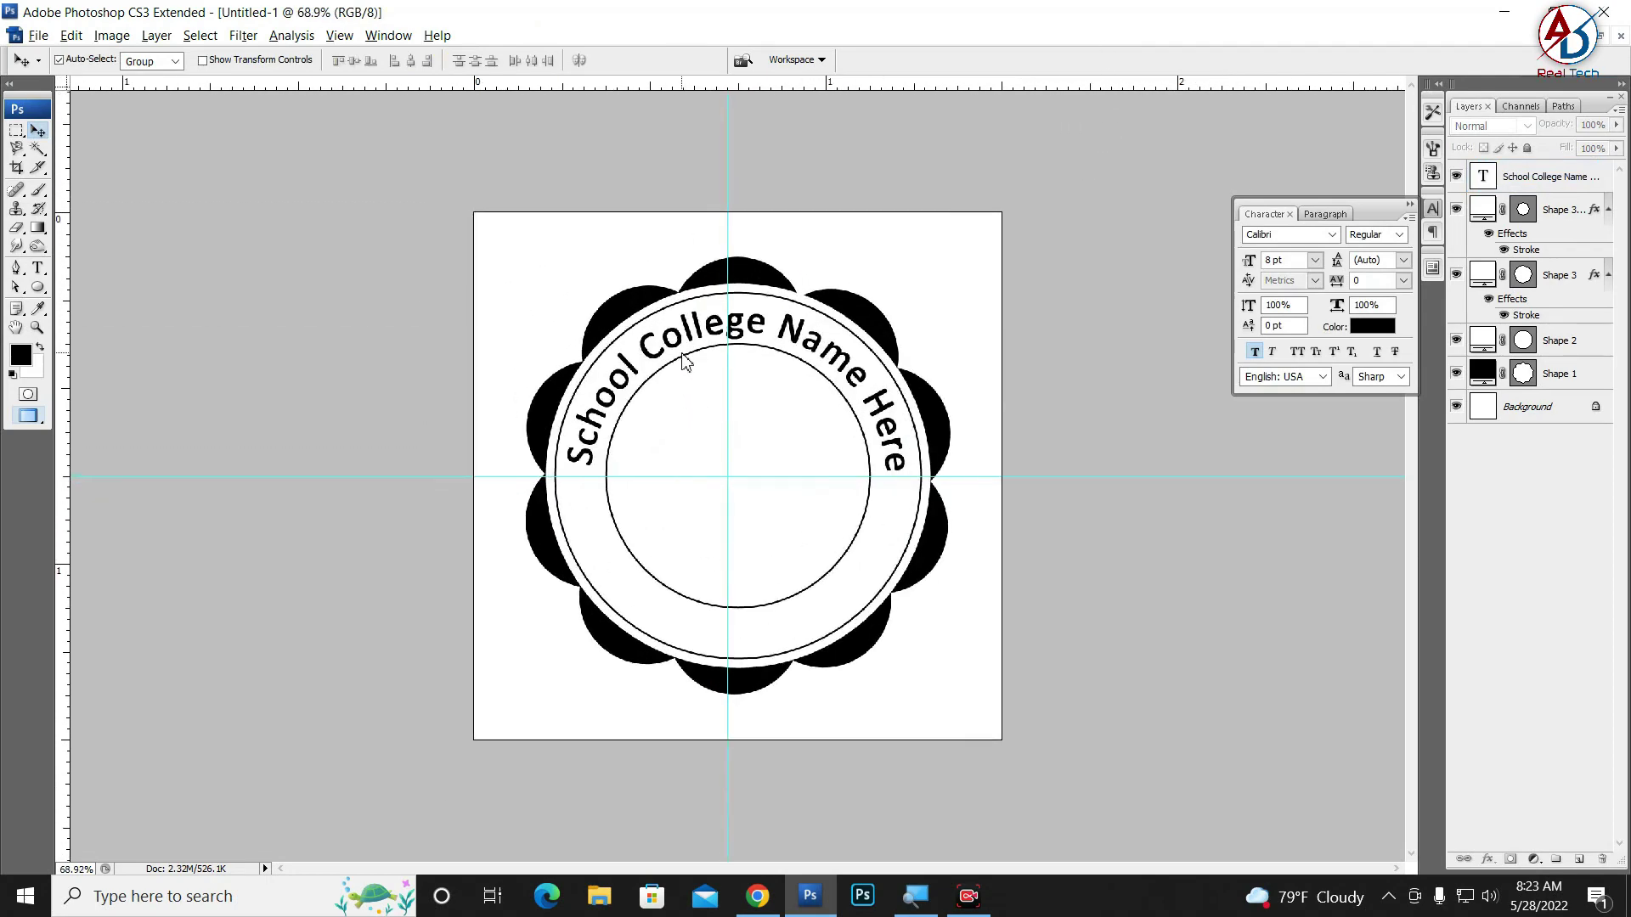
left_click(672, 350)
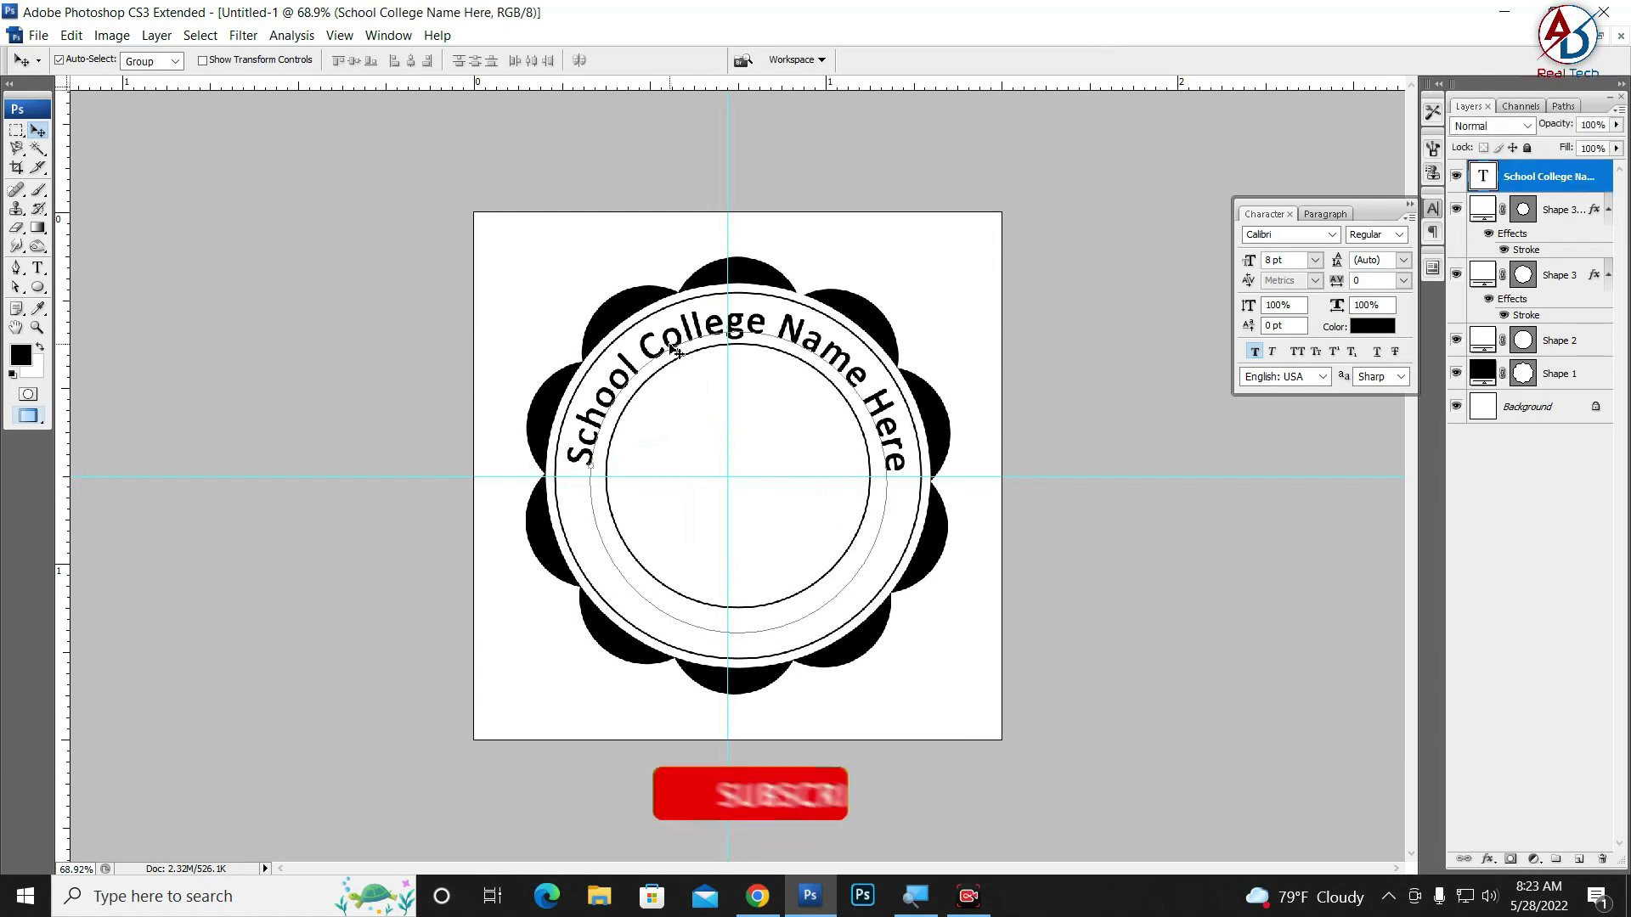
scroll(790, 425, "up", 1)
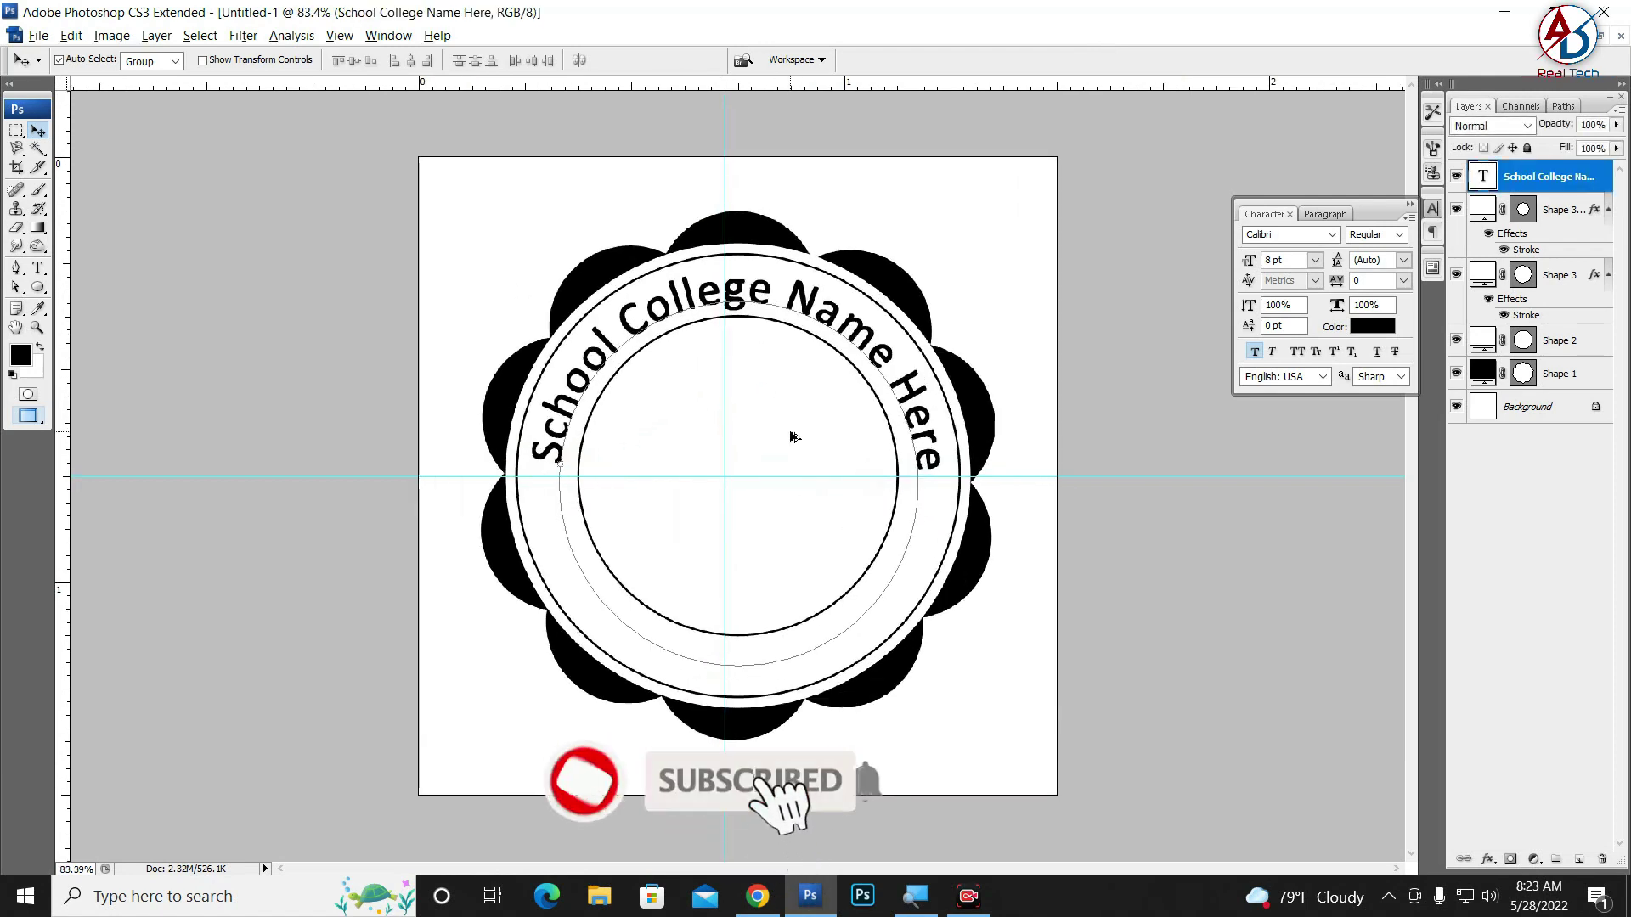
left_click(997, 586)
scroll(680, 544, "down", 1)
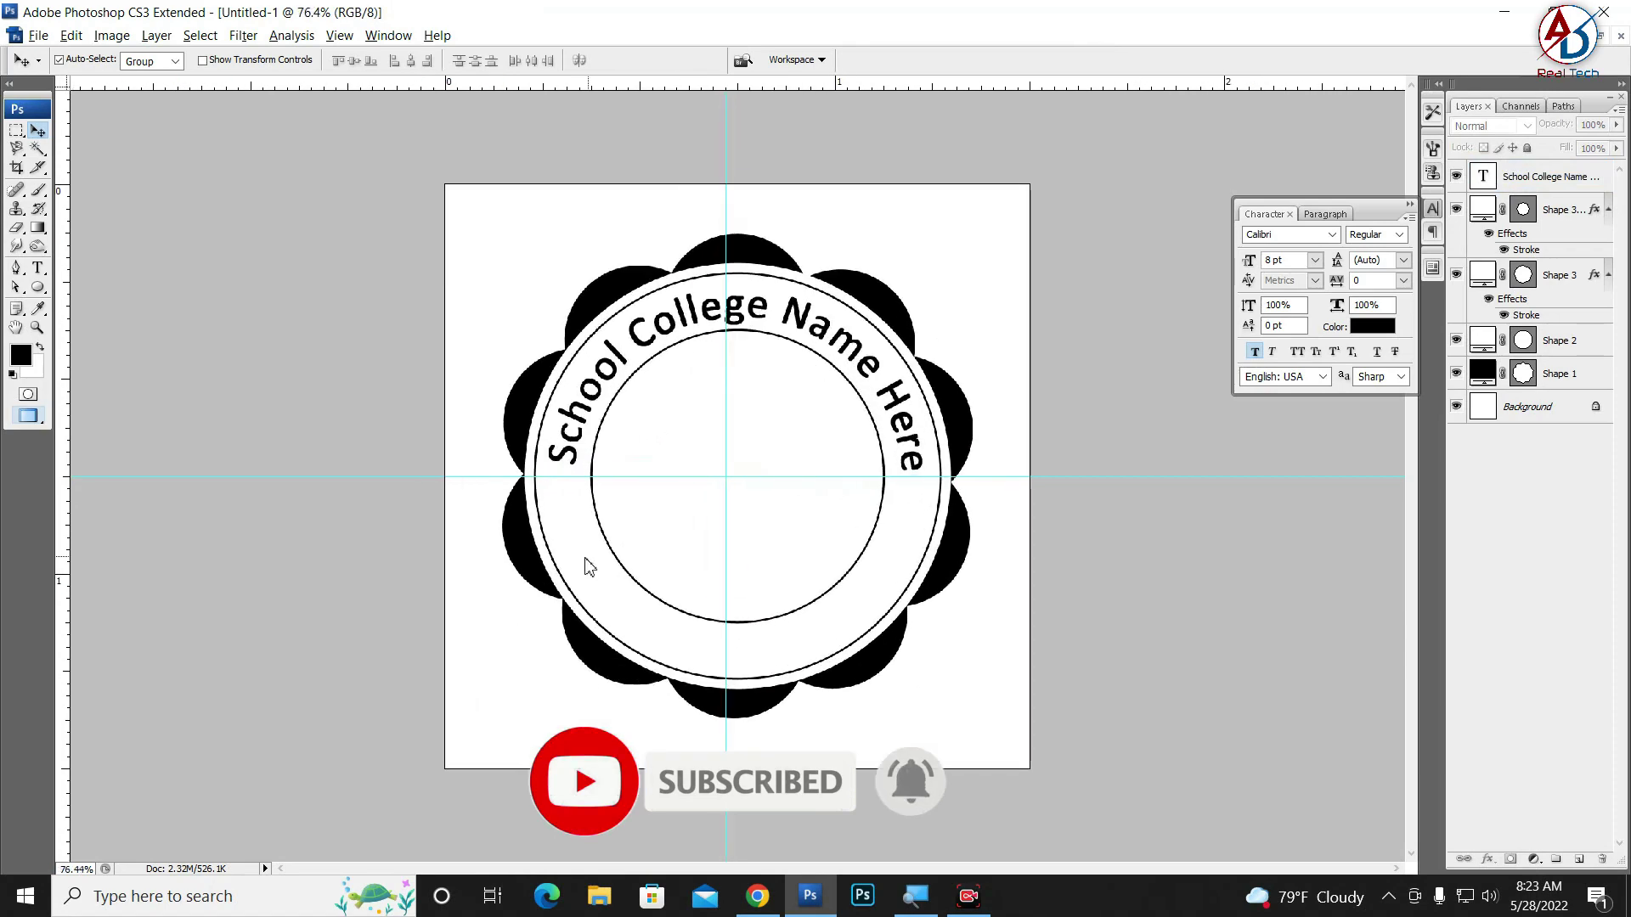
left_click(639, 344)
Drag a copy of the curved name lower and retype it as 'Your Address Here'
left_click_drag(638, 344, 647, 518)
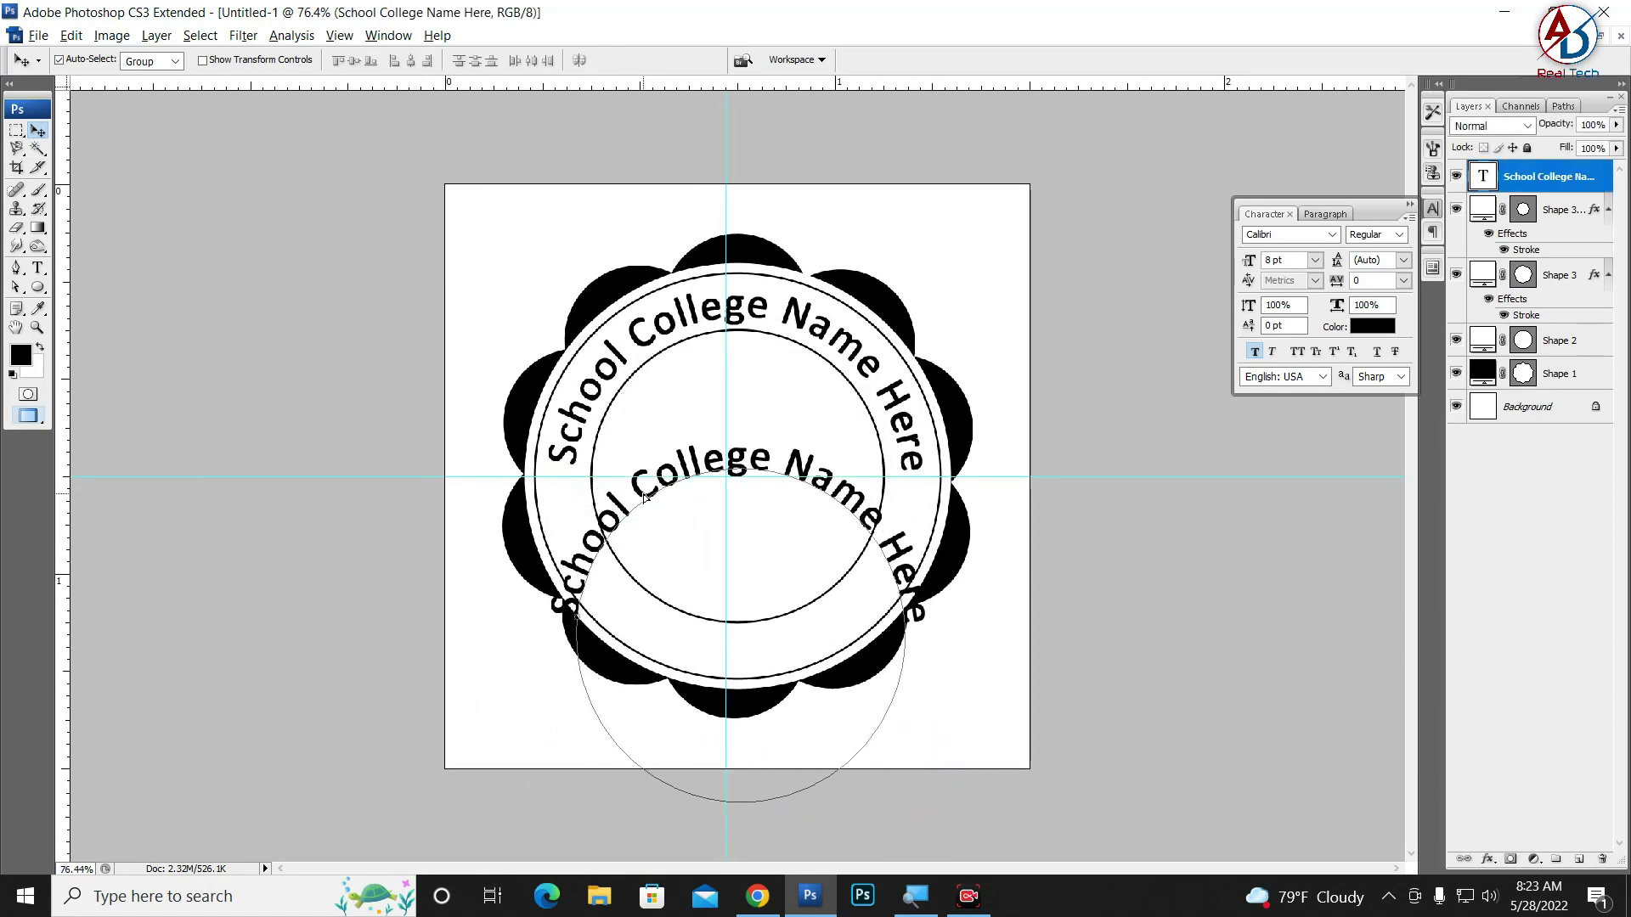
key("t")
triple_click(679, 476)
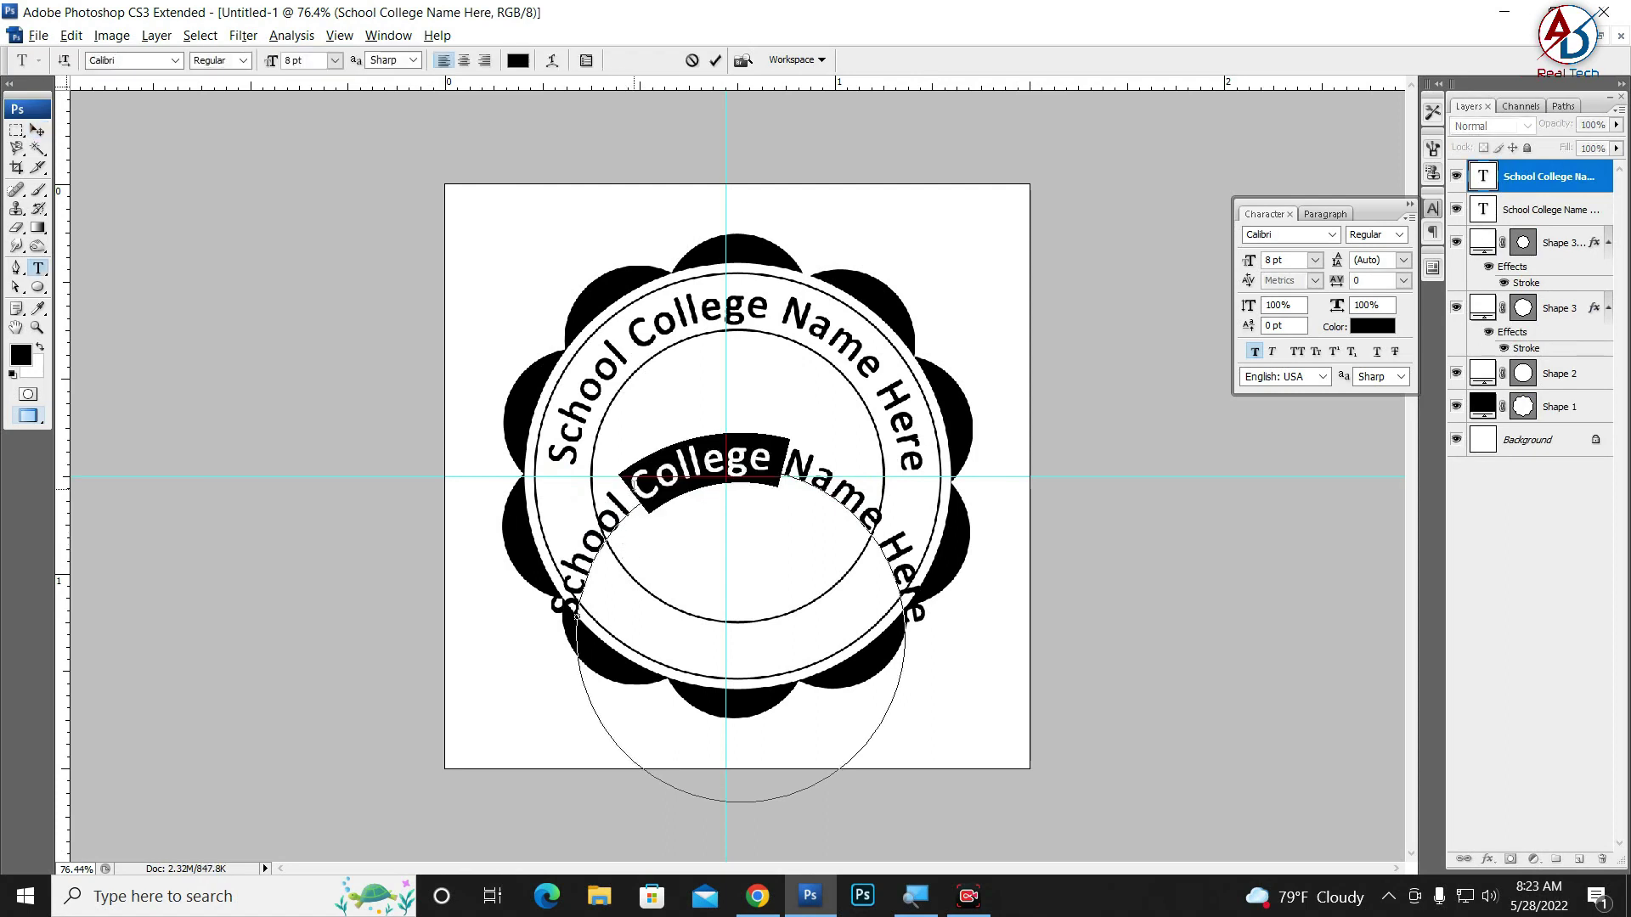
type("You")
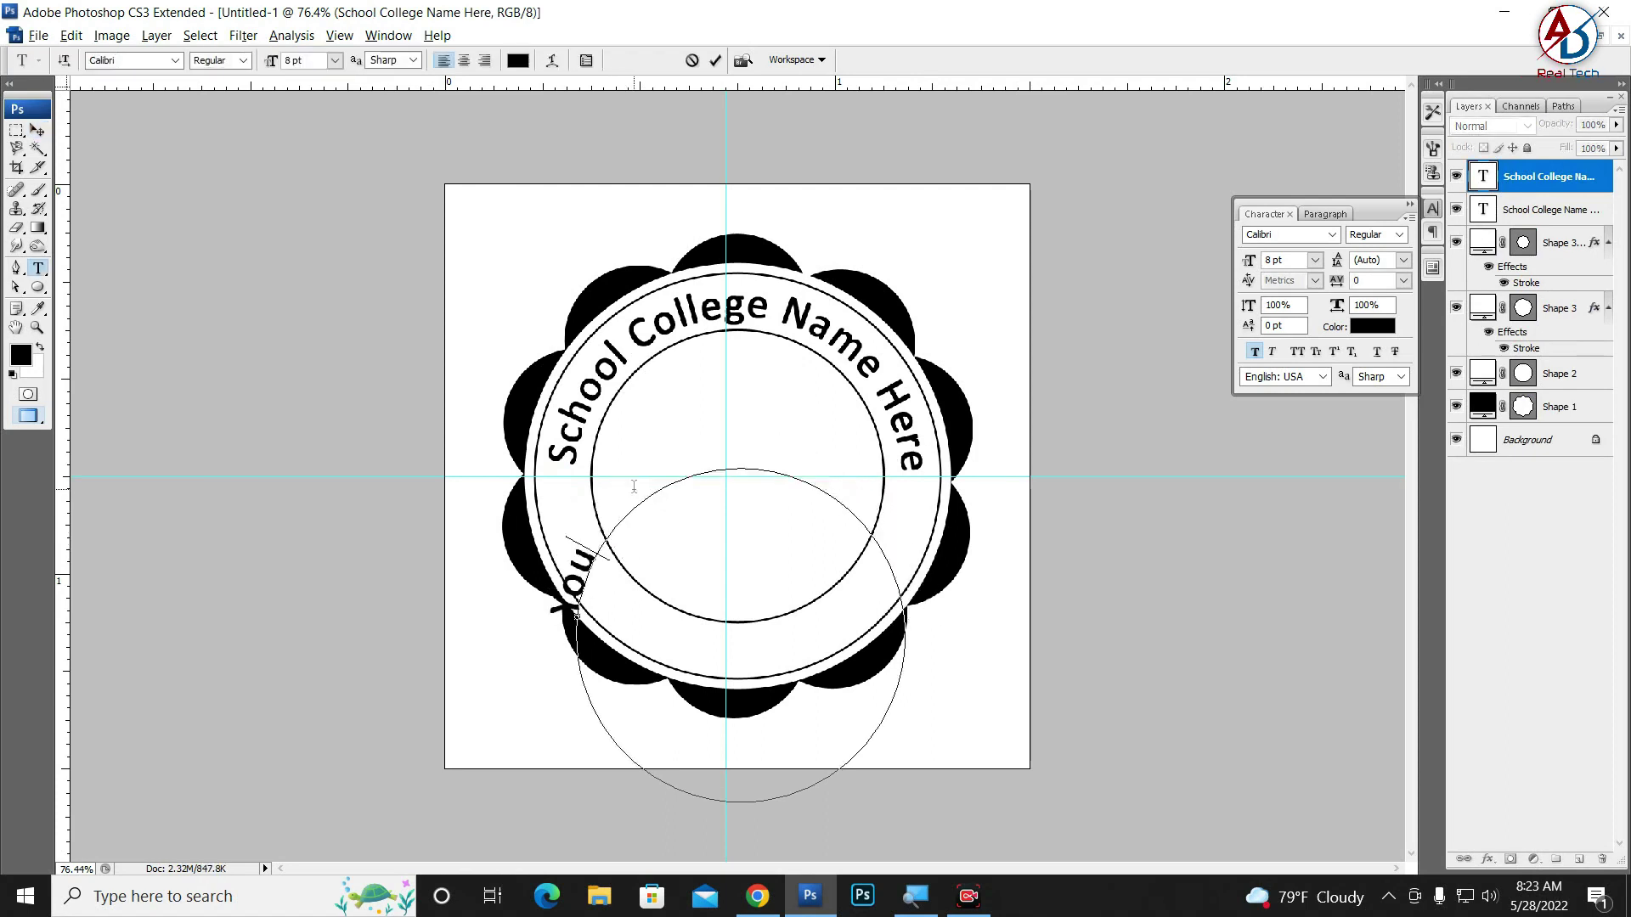
type("r Ad")
type("dress HEr")
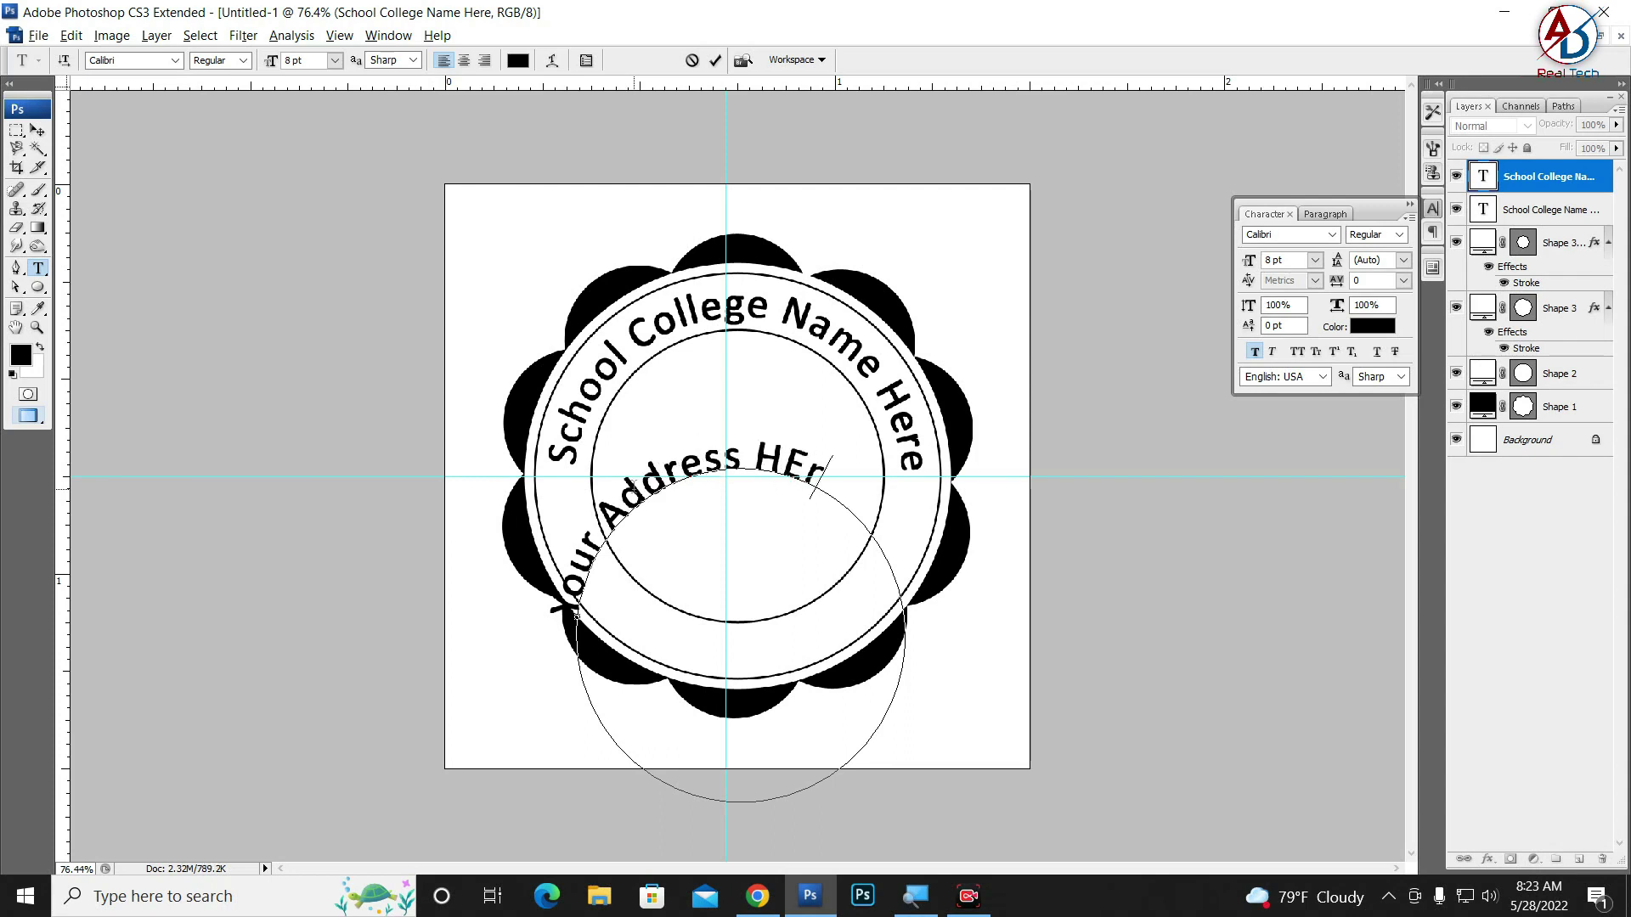
key("BackSpace")
key("BackSpace")
key("BackSpace")
type("Her")
type("e")
left_click(37, 129)
Flip the address text vertically and move it up inside the ring
key("ctrl+t")
right_click(869, 552)
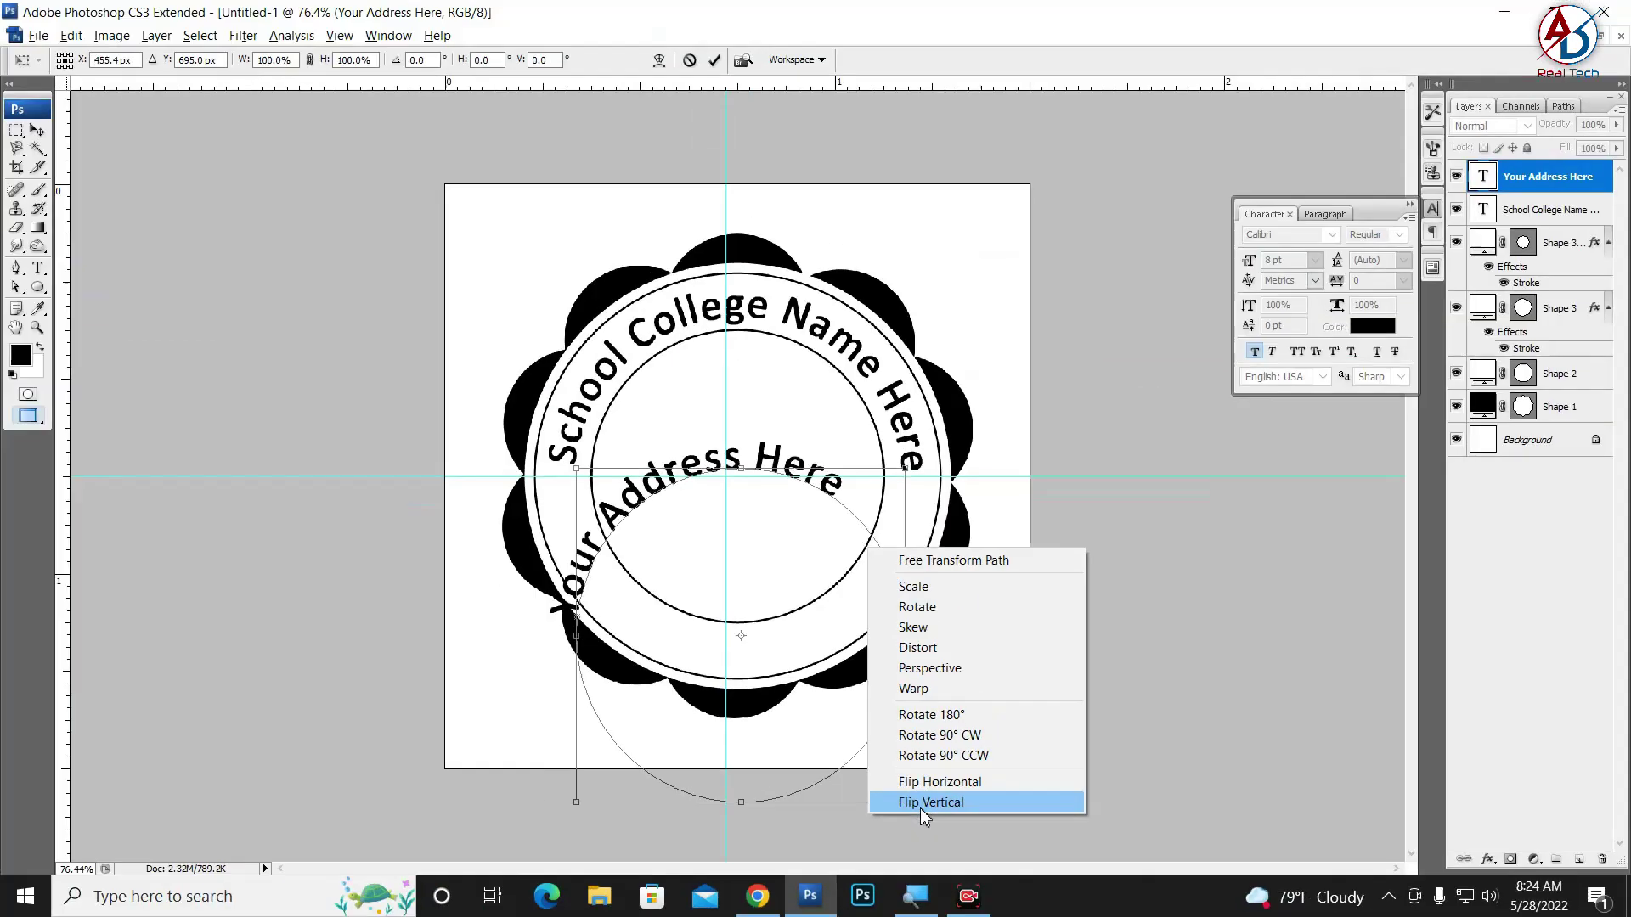
left_click(920, 808)
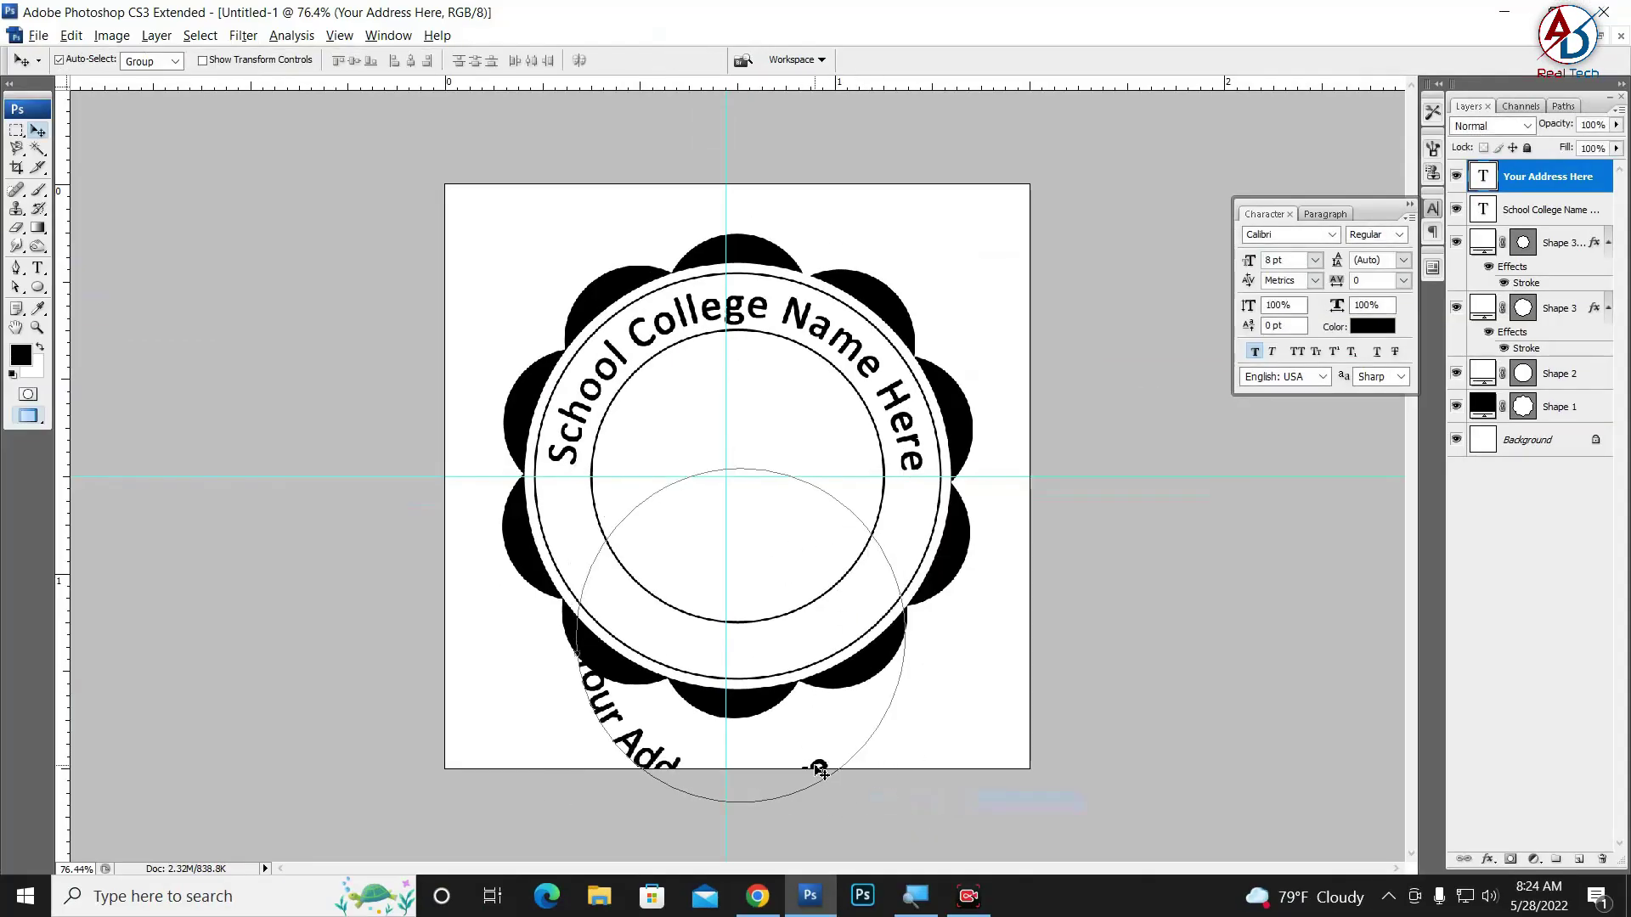
left_click_drag(818, 769, 611, 546)
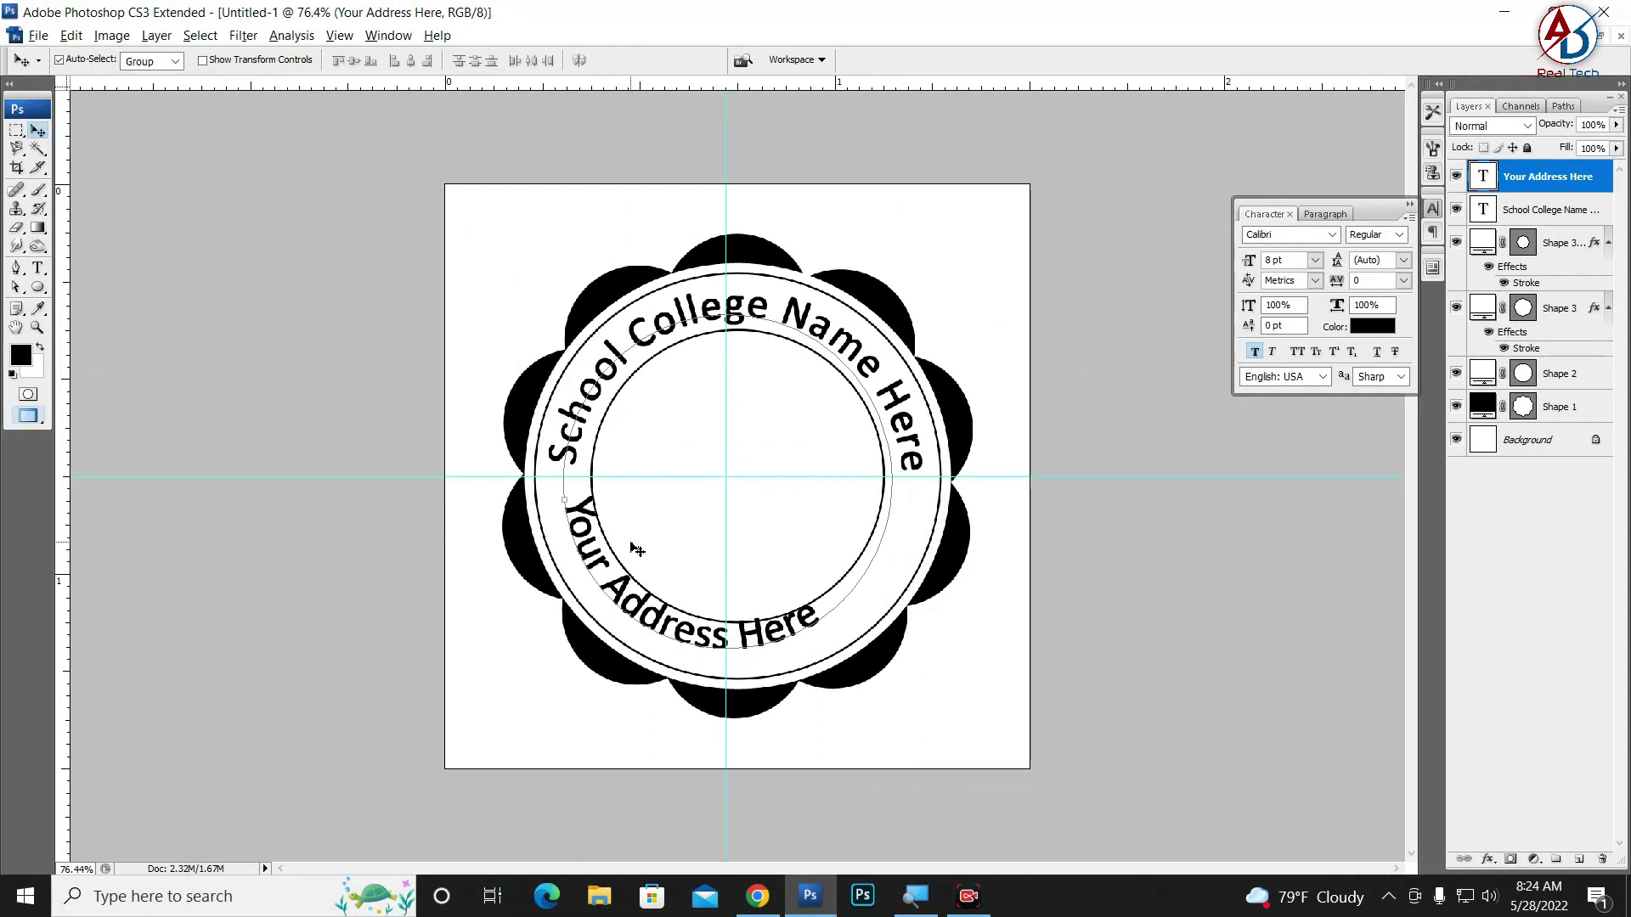
Re-flip the address along the bottom of the ring and nudge it centred below the name
key("ctrl+t")
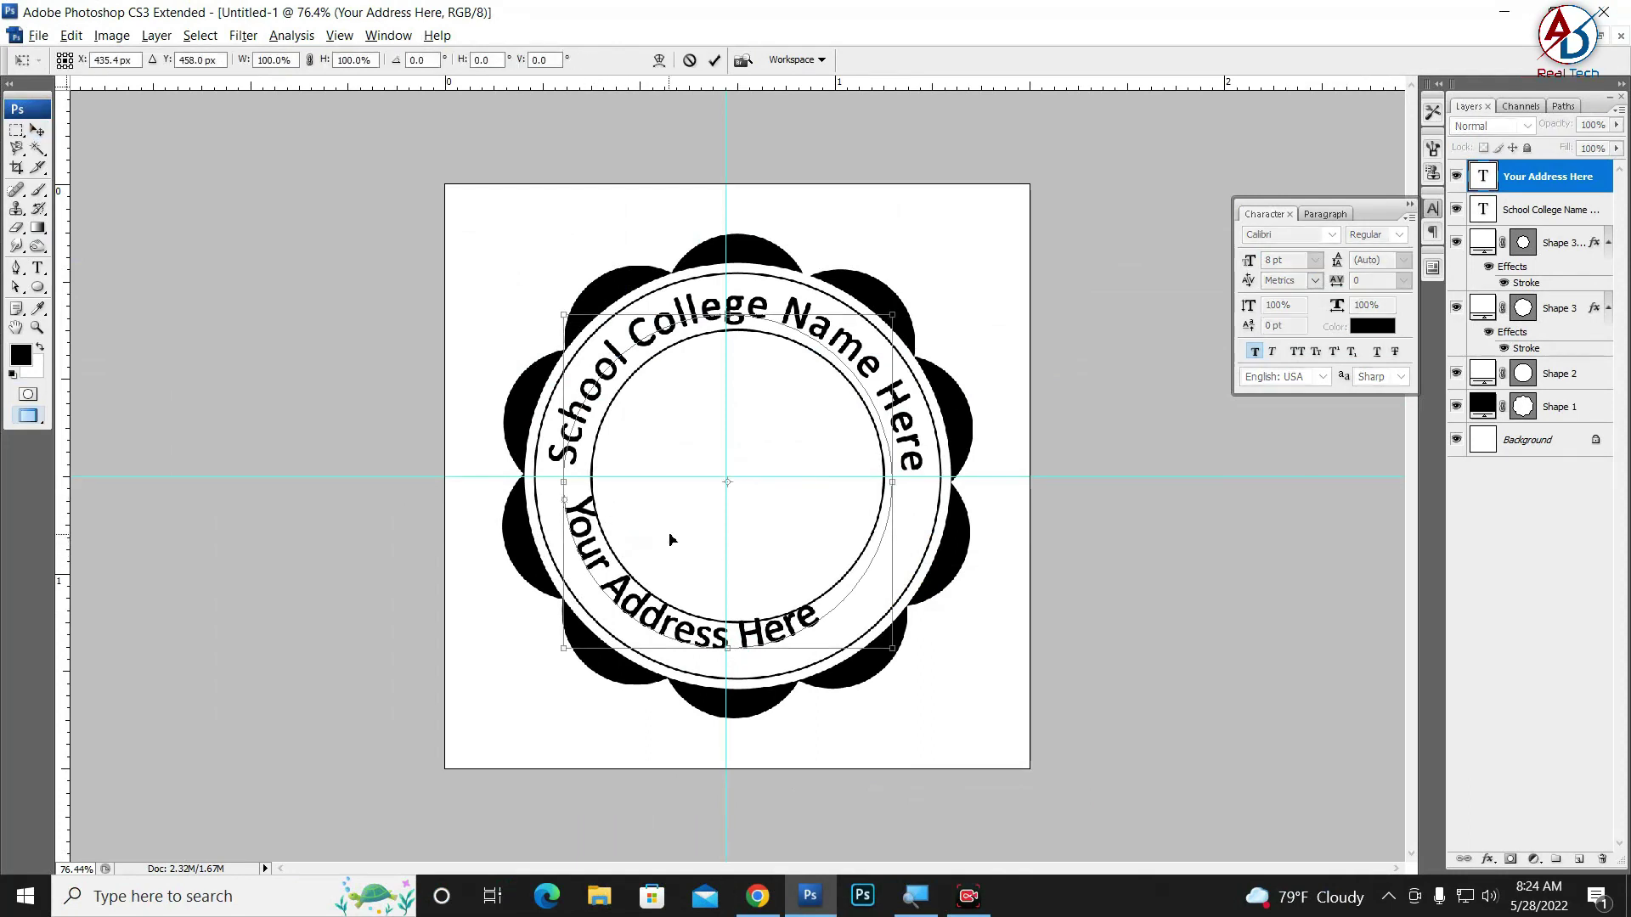
right_click(669, 537)
left_click(751, 783)
right_click(714, 398)
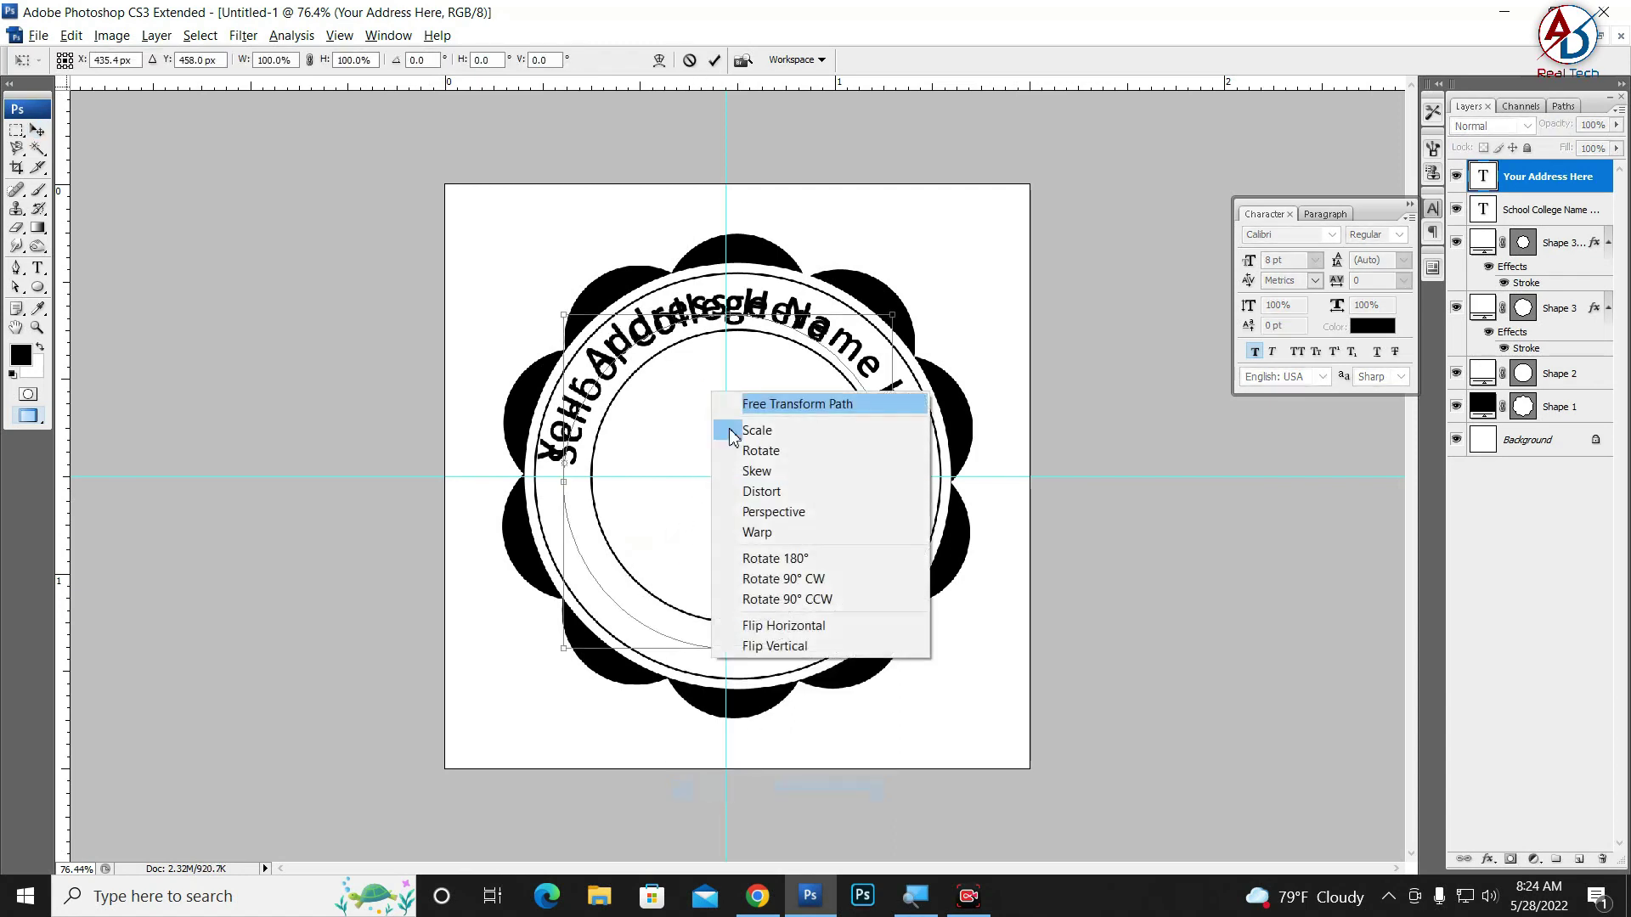
left_click(768, 650)
key("Return")
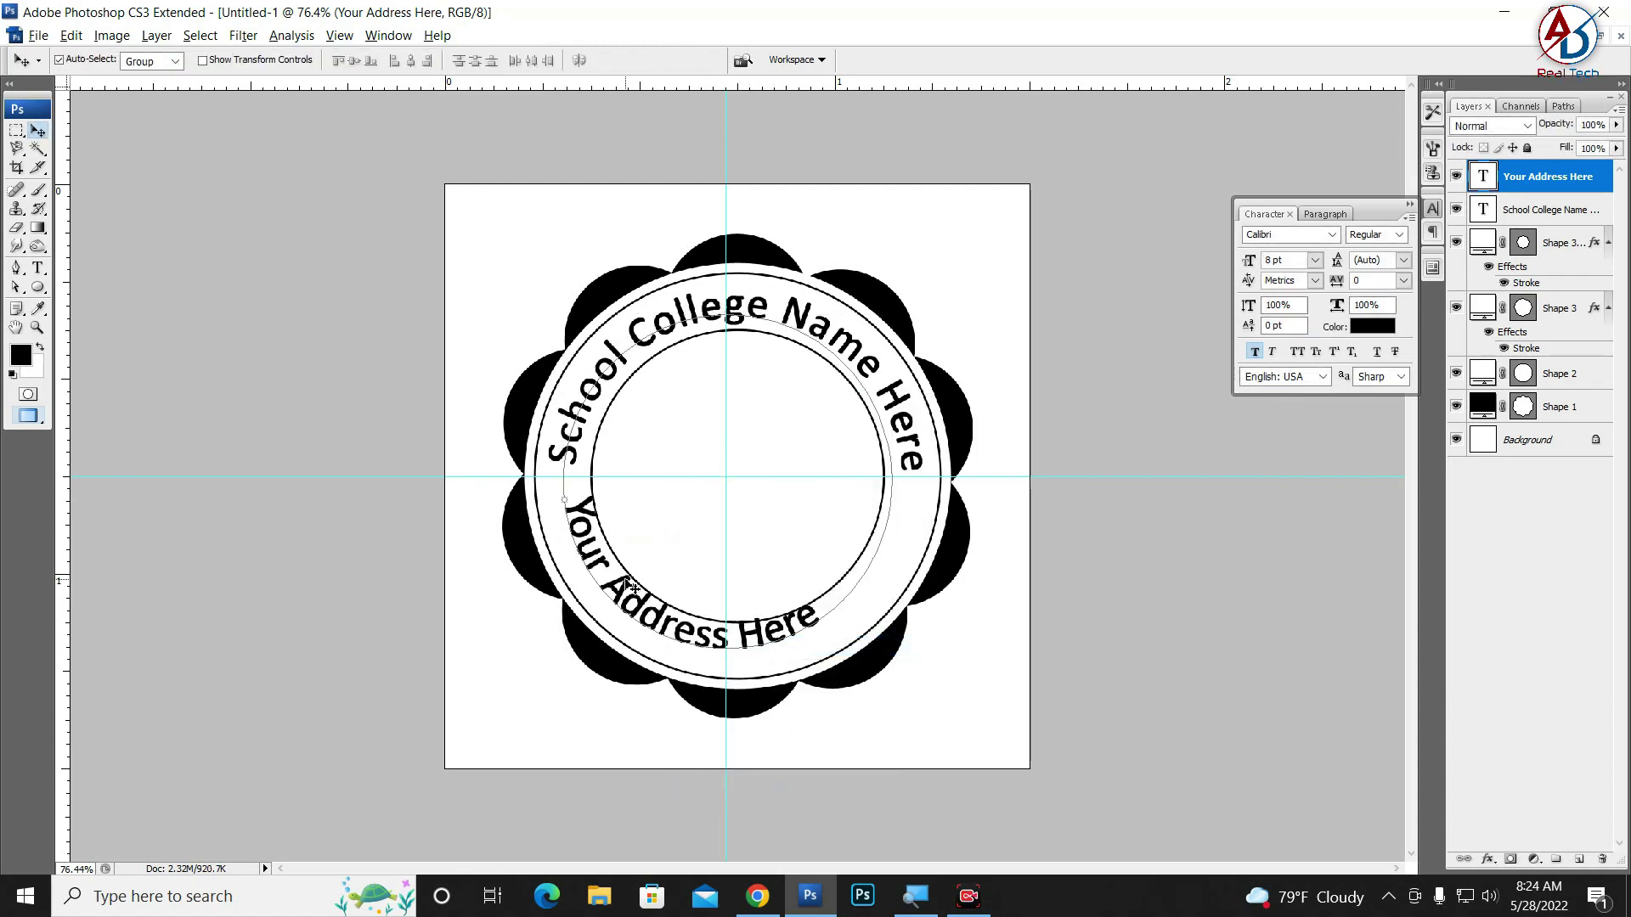
left_click_drag(713, 644, 720, 658)
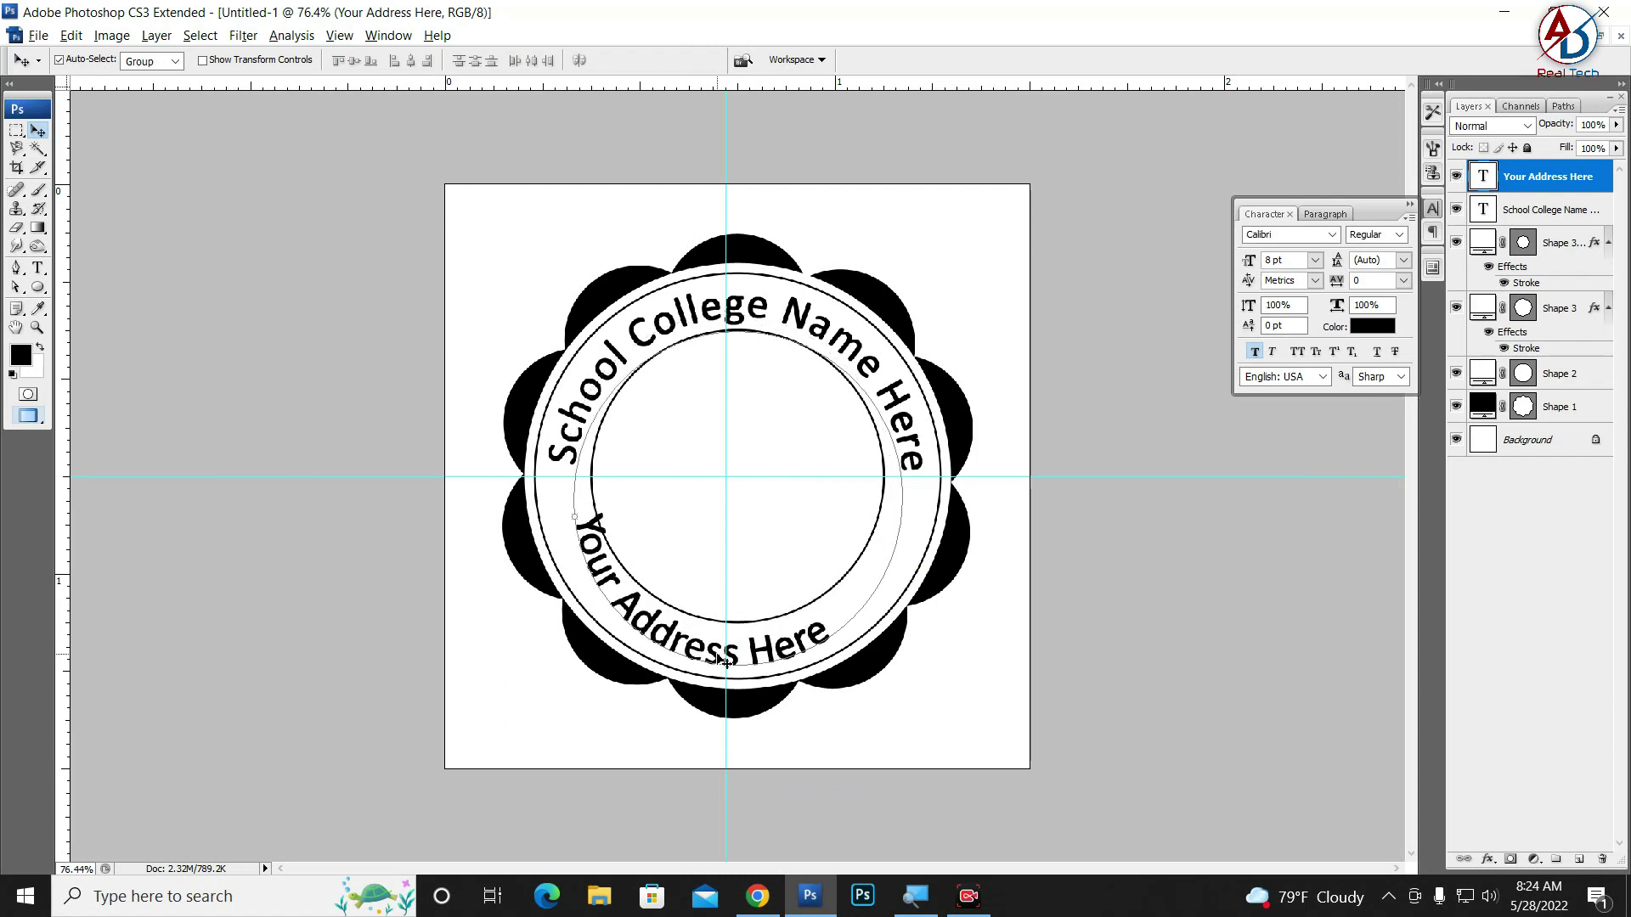
key("t")
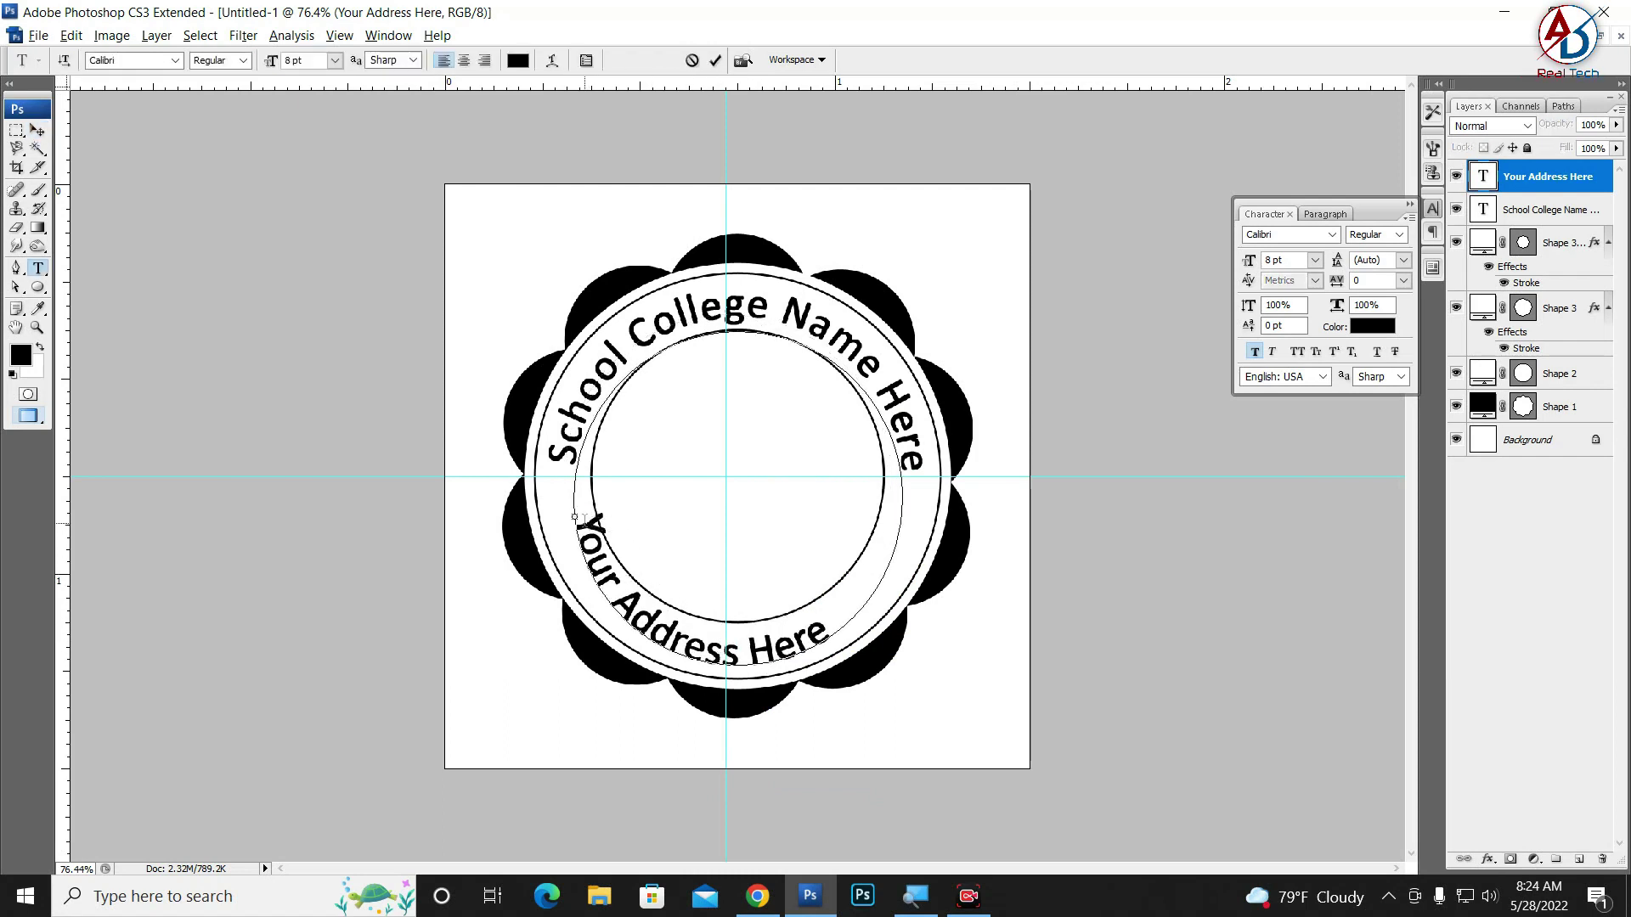
left_click(591, 530)
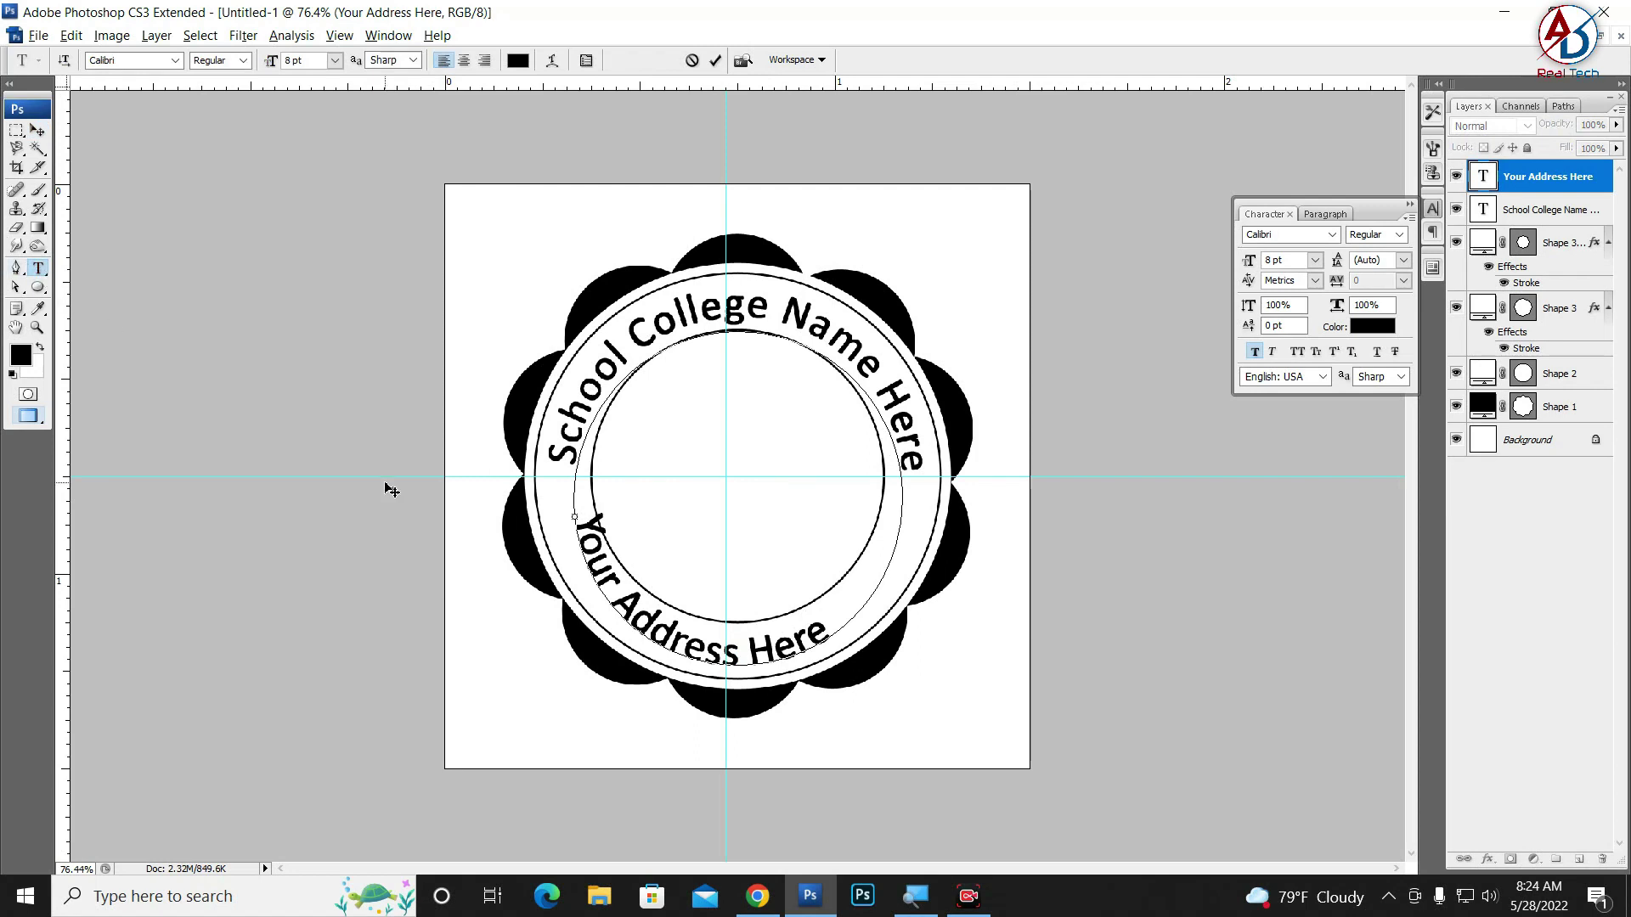
Reduce the address text to font size 6 and slide it along its circular path
left_click_drag(574, 516, 598, 537)
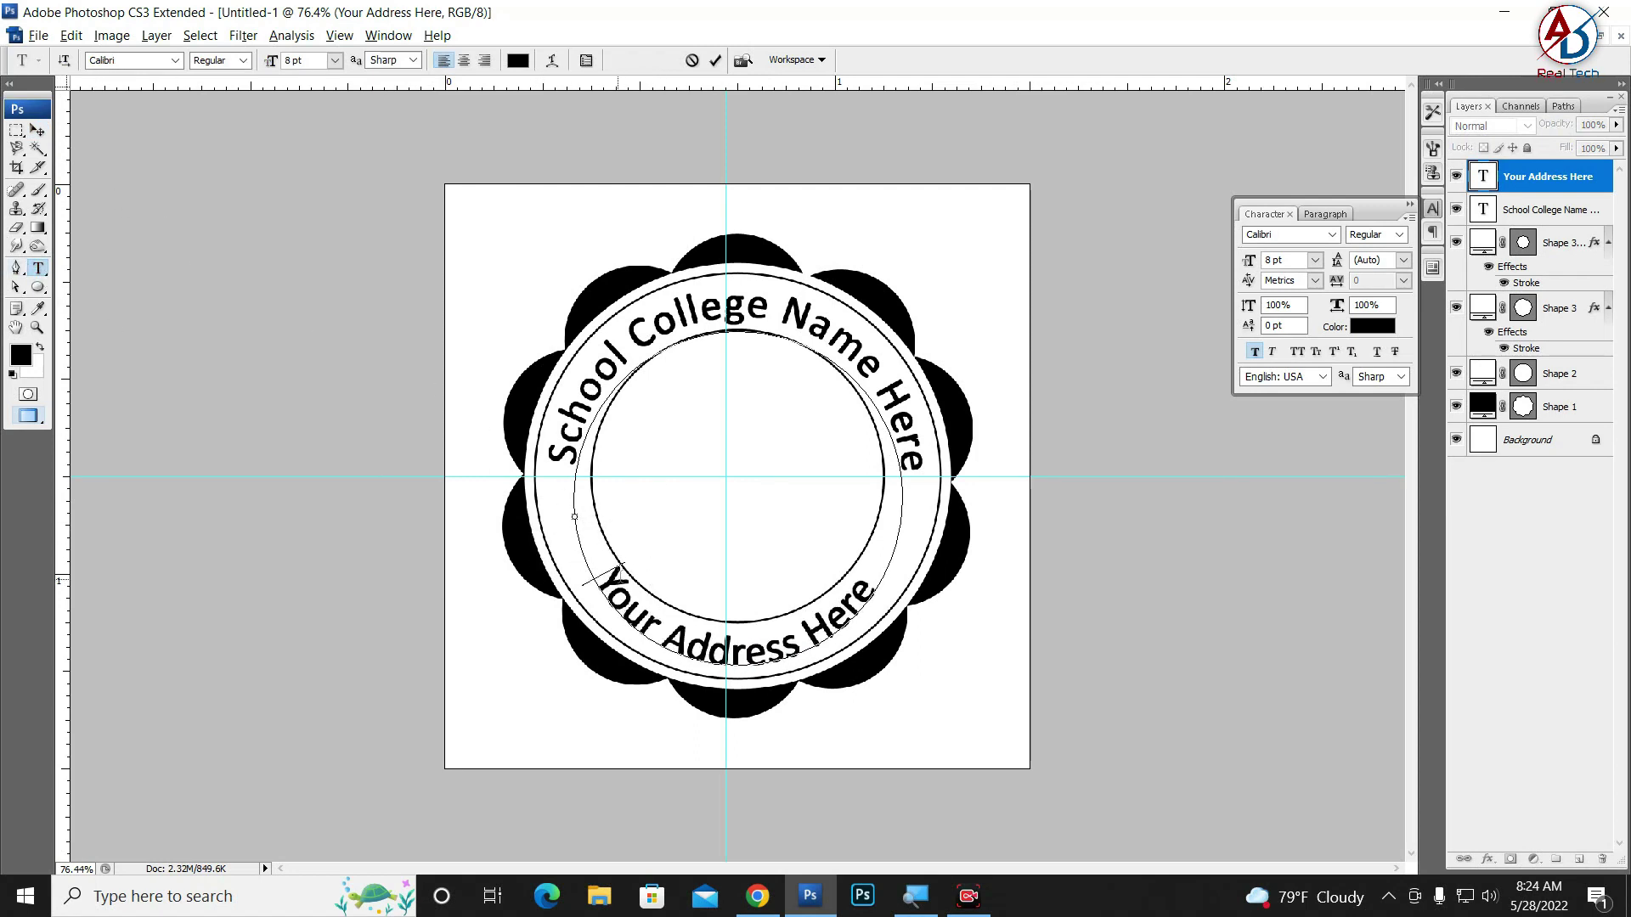
left_click_drag(603, 573, 870, 591)
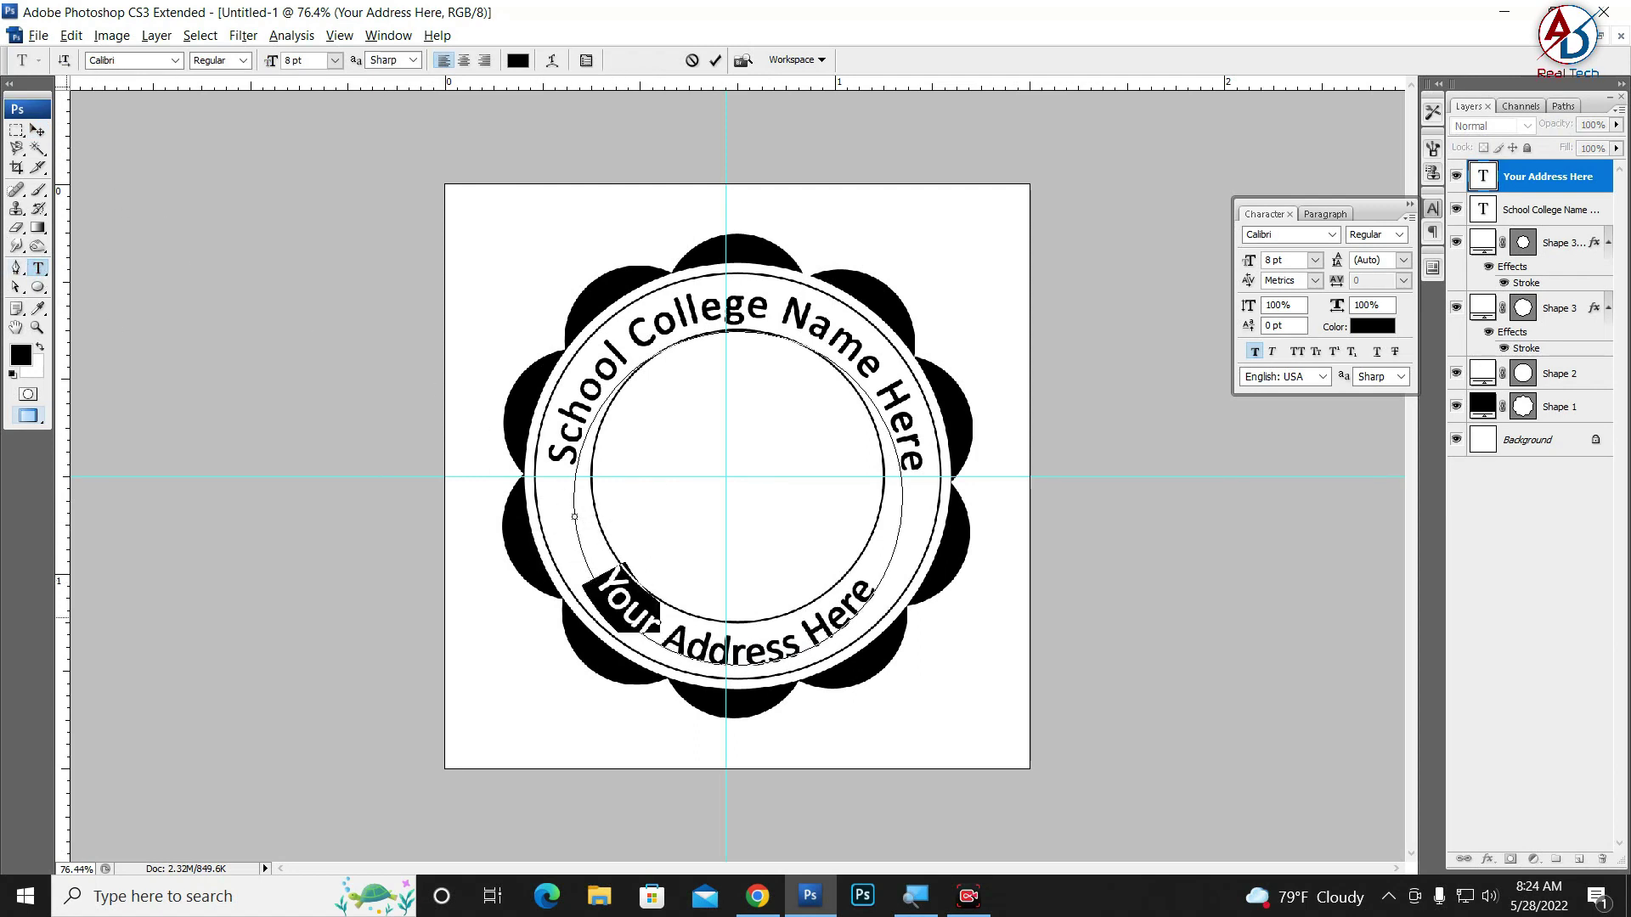
double_click(1278, 259)
type("6")
key("Return")
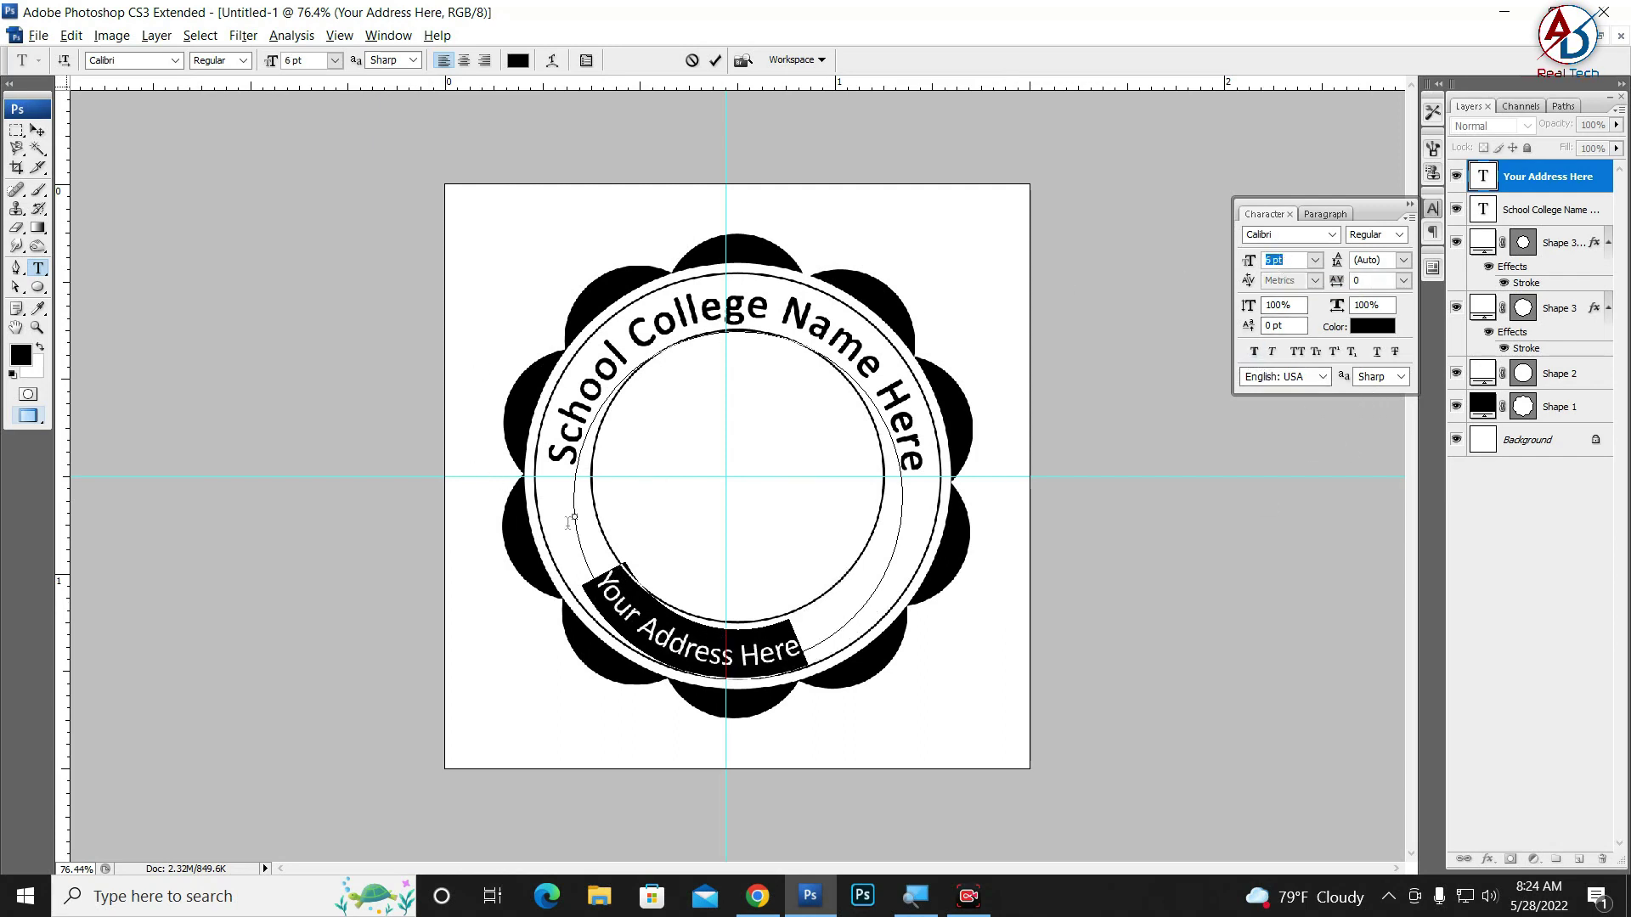
left_click_drag(608, 562, 590, 585)
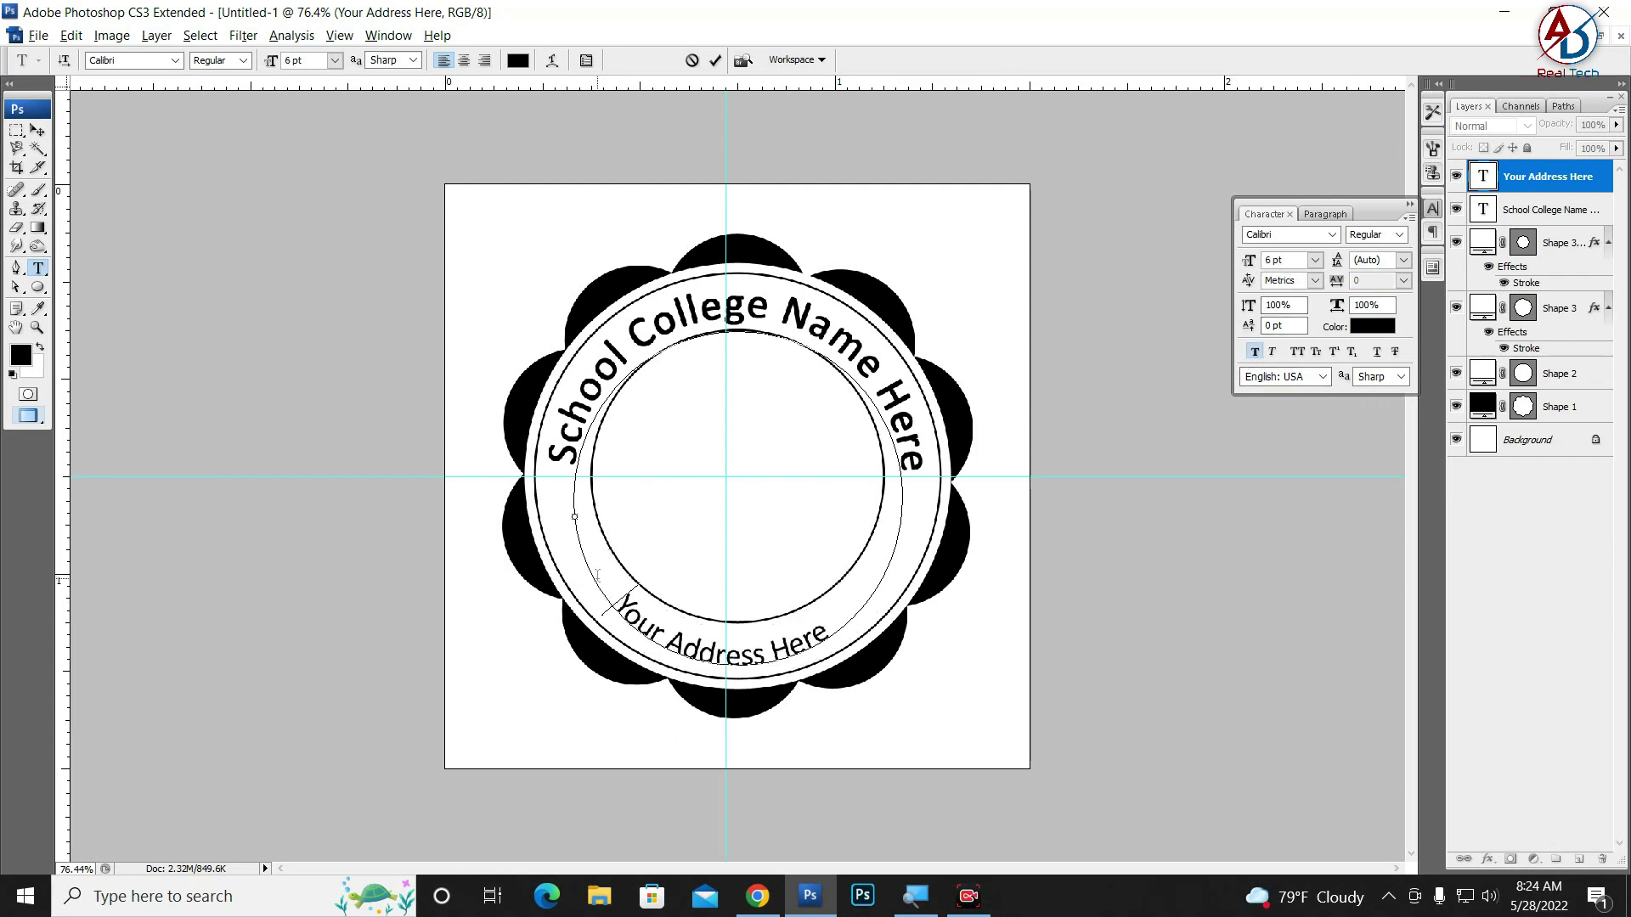
left_click(39, 130)
Rotate the address text layer about 4 degrees
left_click(849, 648)
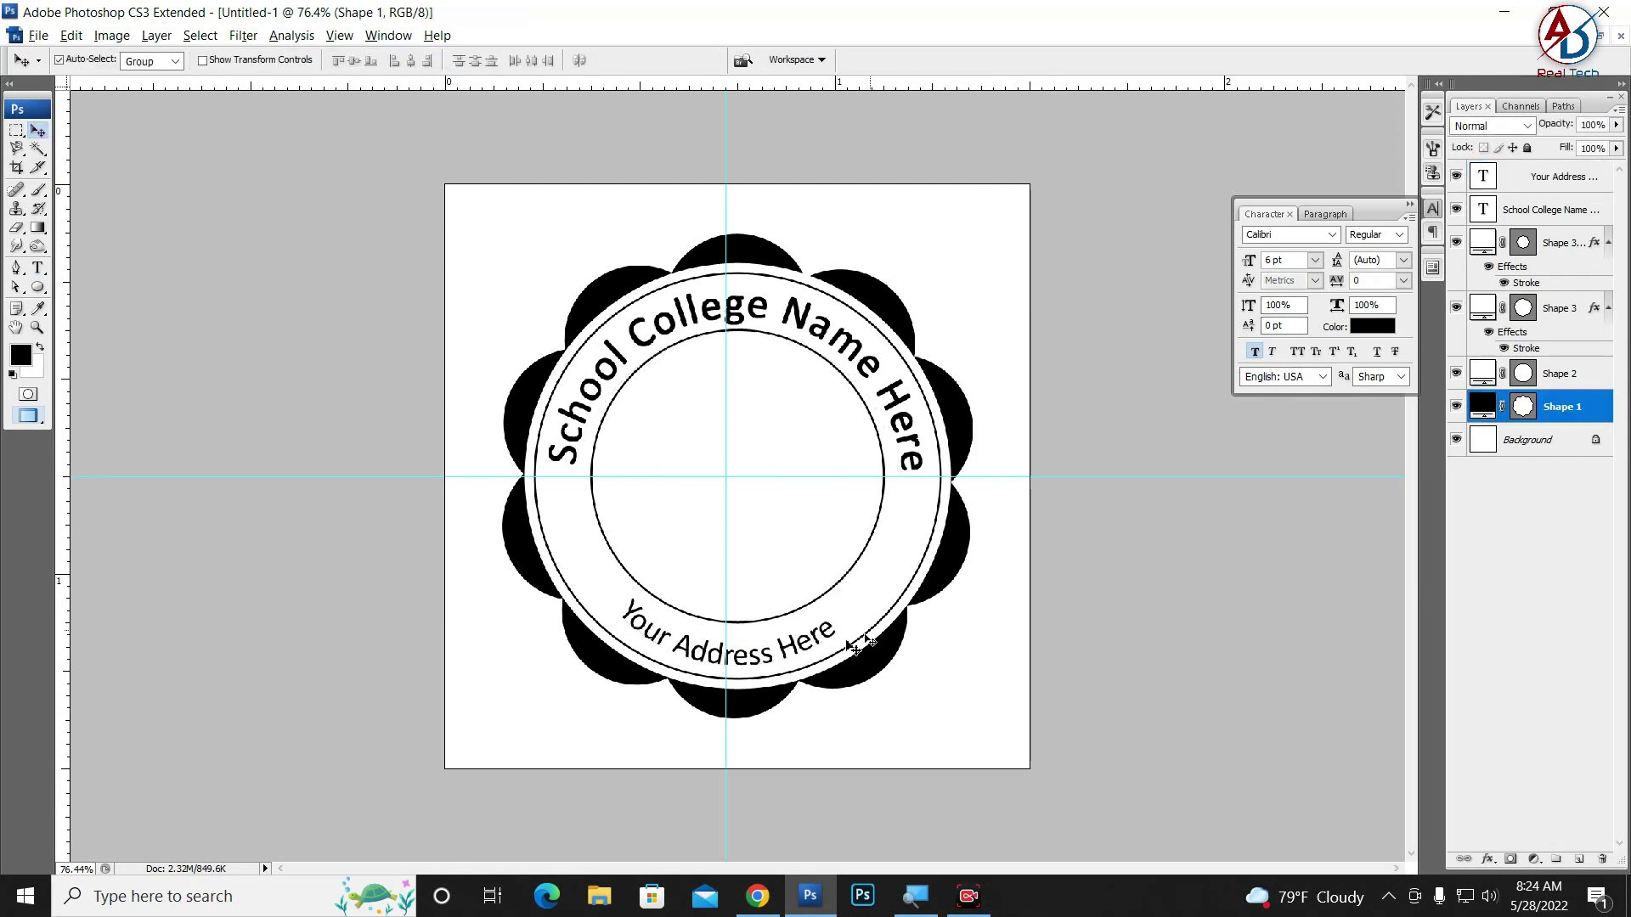
left_click(805, 649)
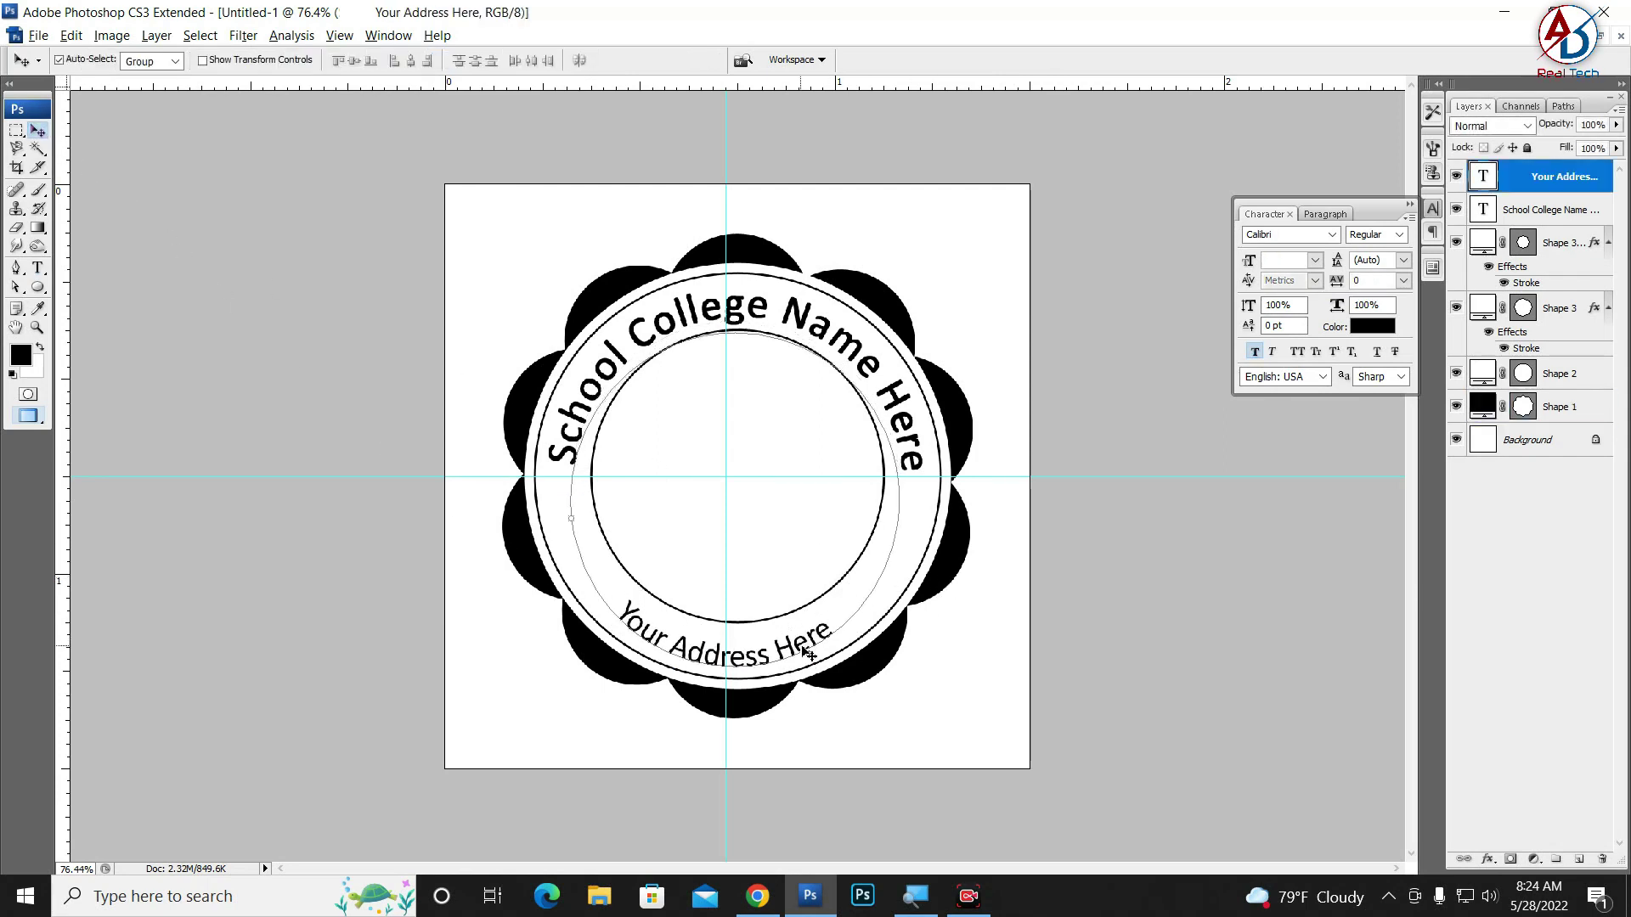
key("ctrl+t")
left_click_drag(993, 688, 871, 671)
key("Return")
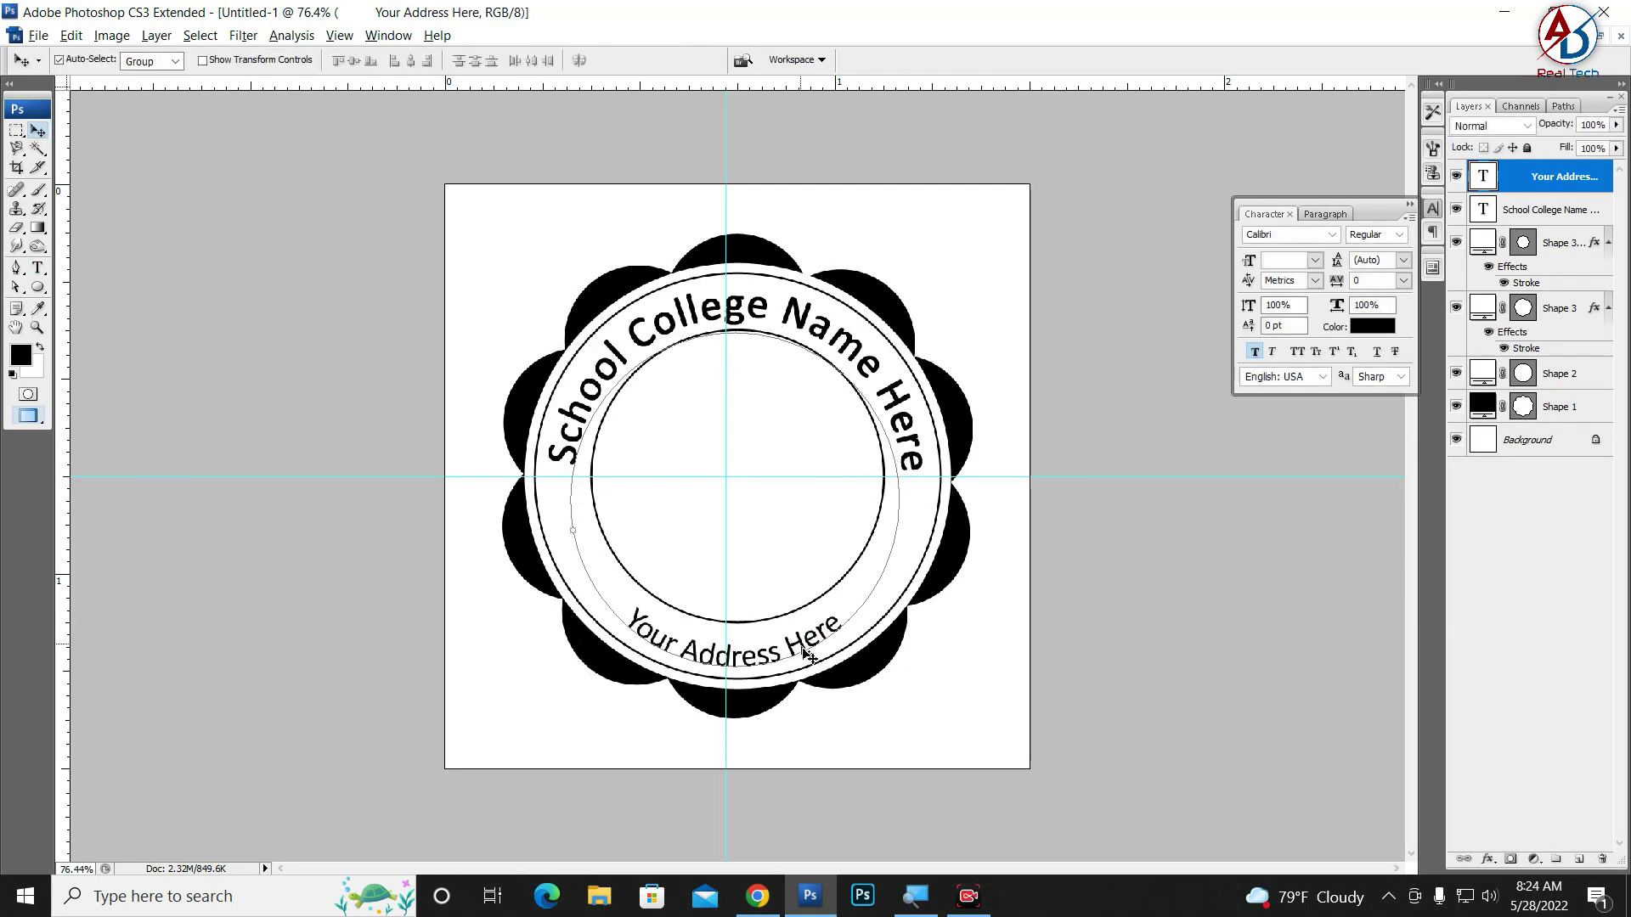
Widen the address text's letter spacing to 100, trying 40 and 80 first
key("t")
triple_click(673, 635)
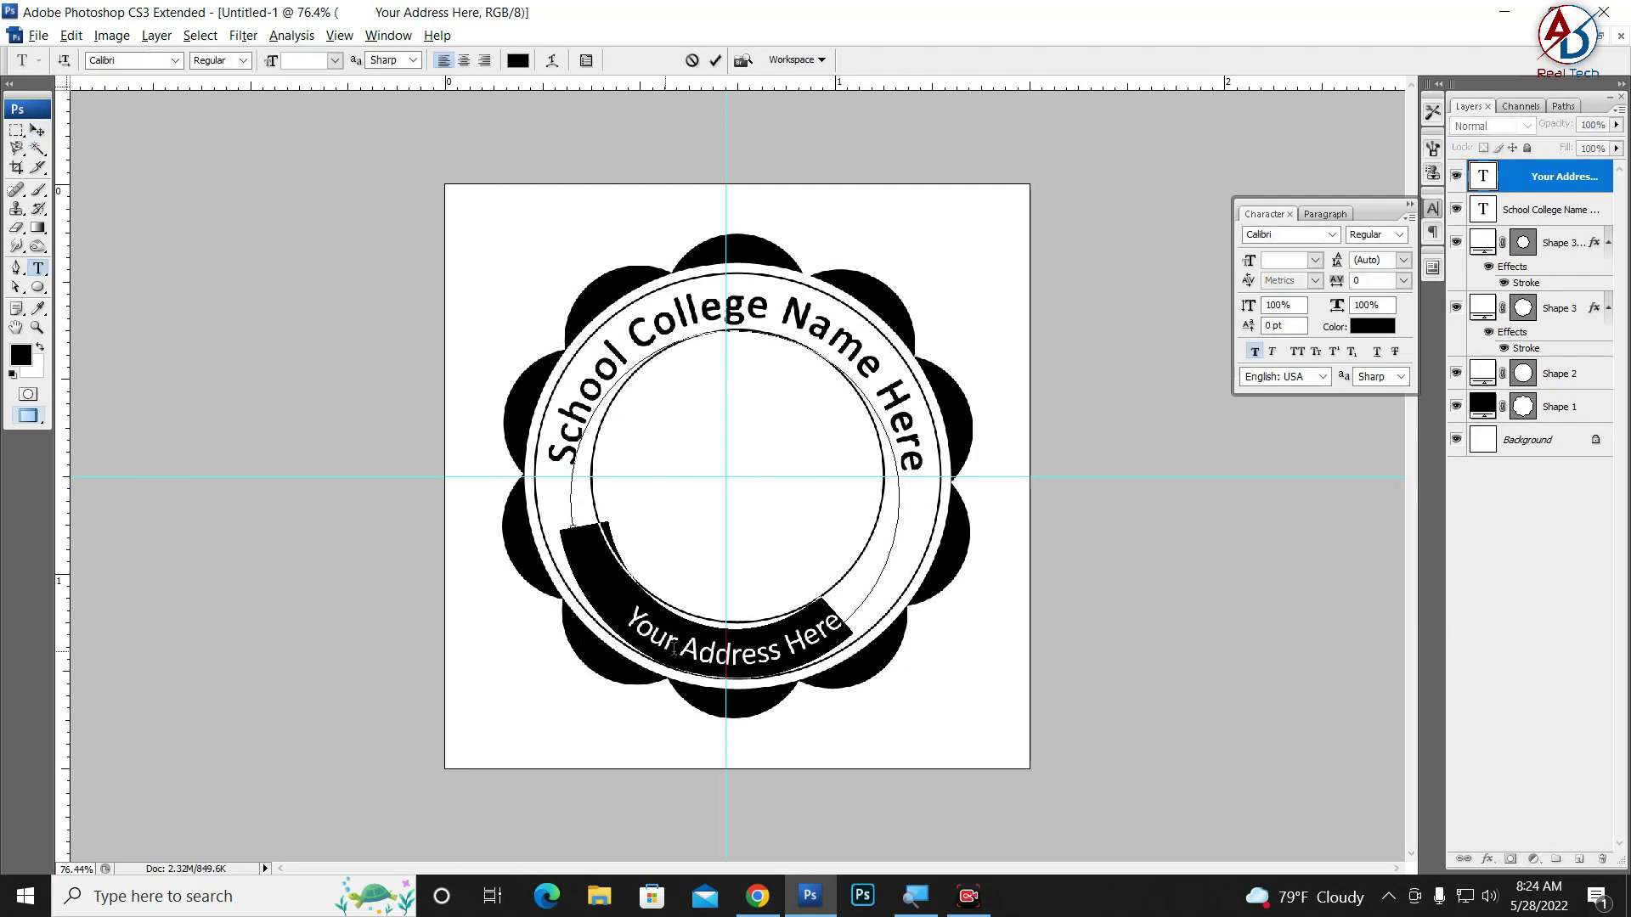
left_click_drag(643, 613, 849, 624)
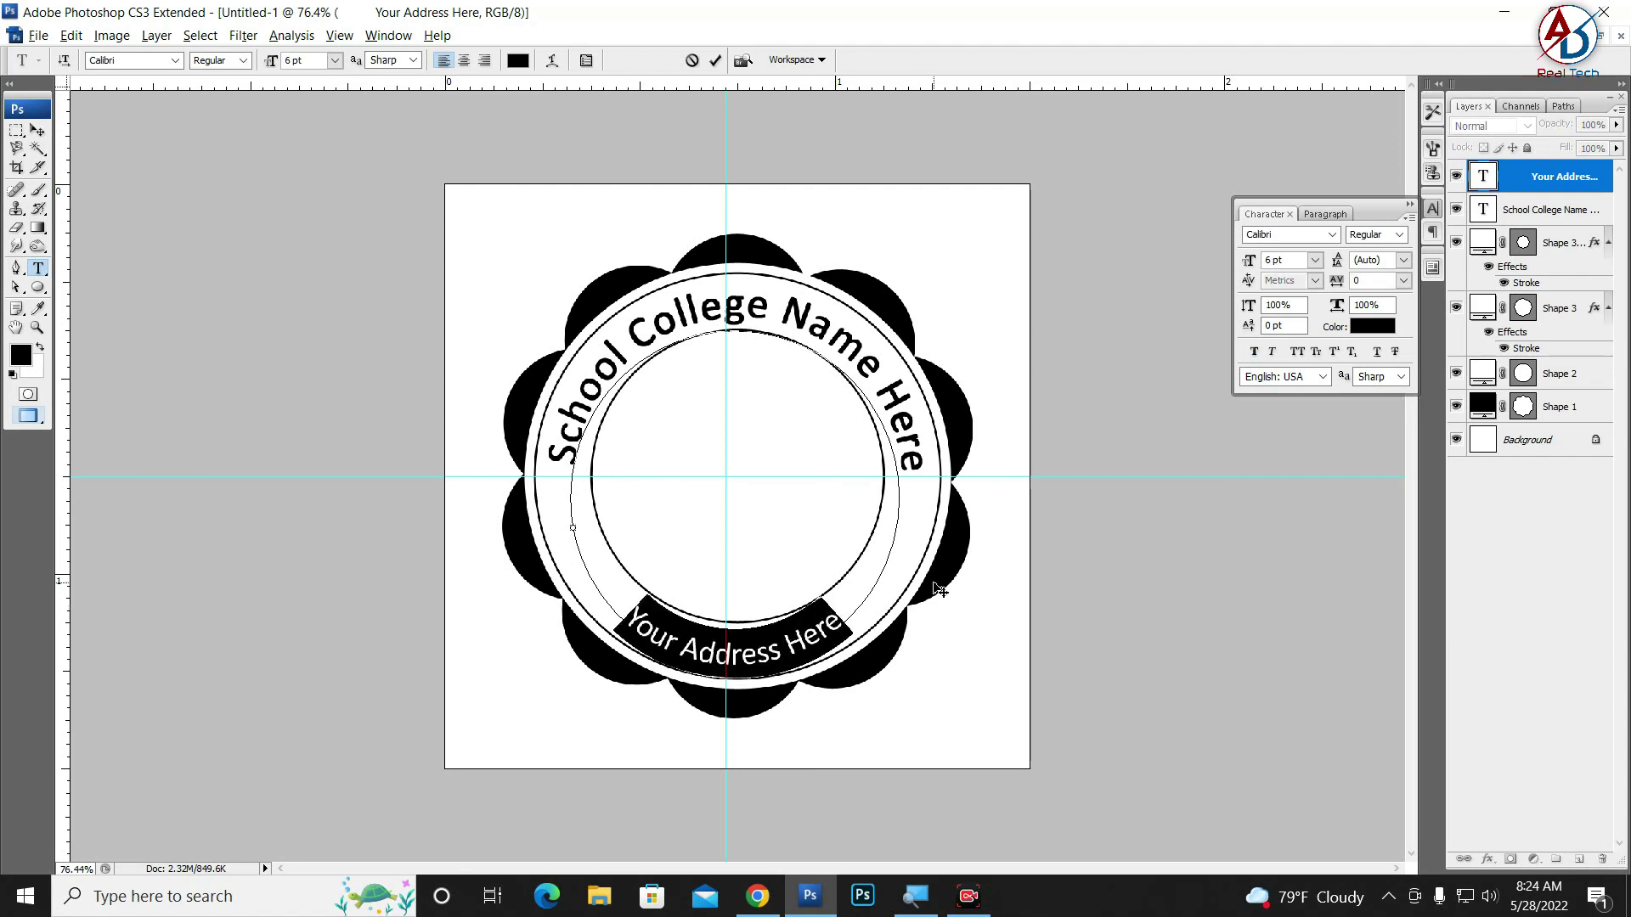
left_click(1385, 282)
type("40")
key("Return")
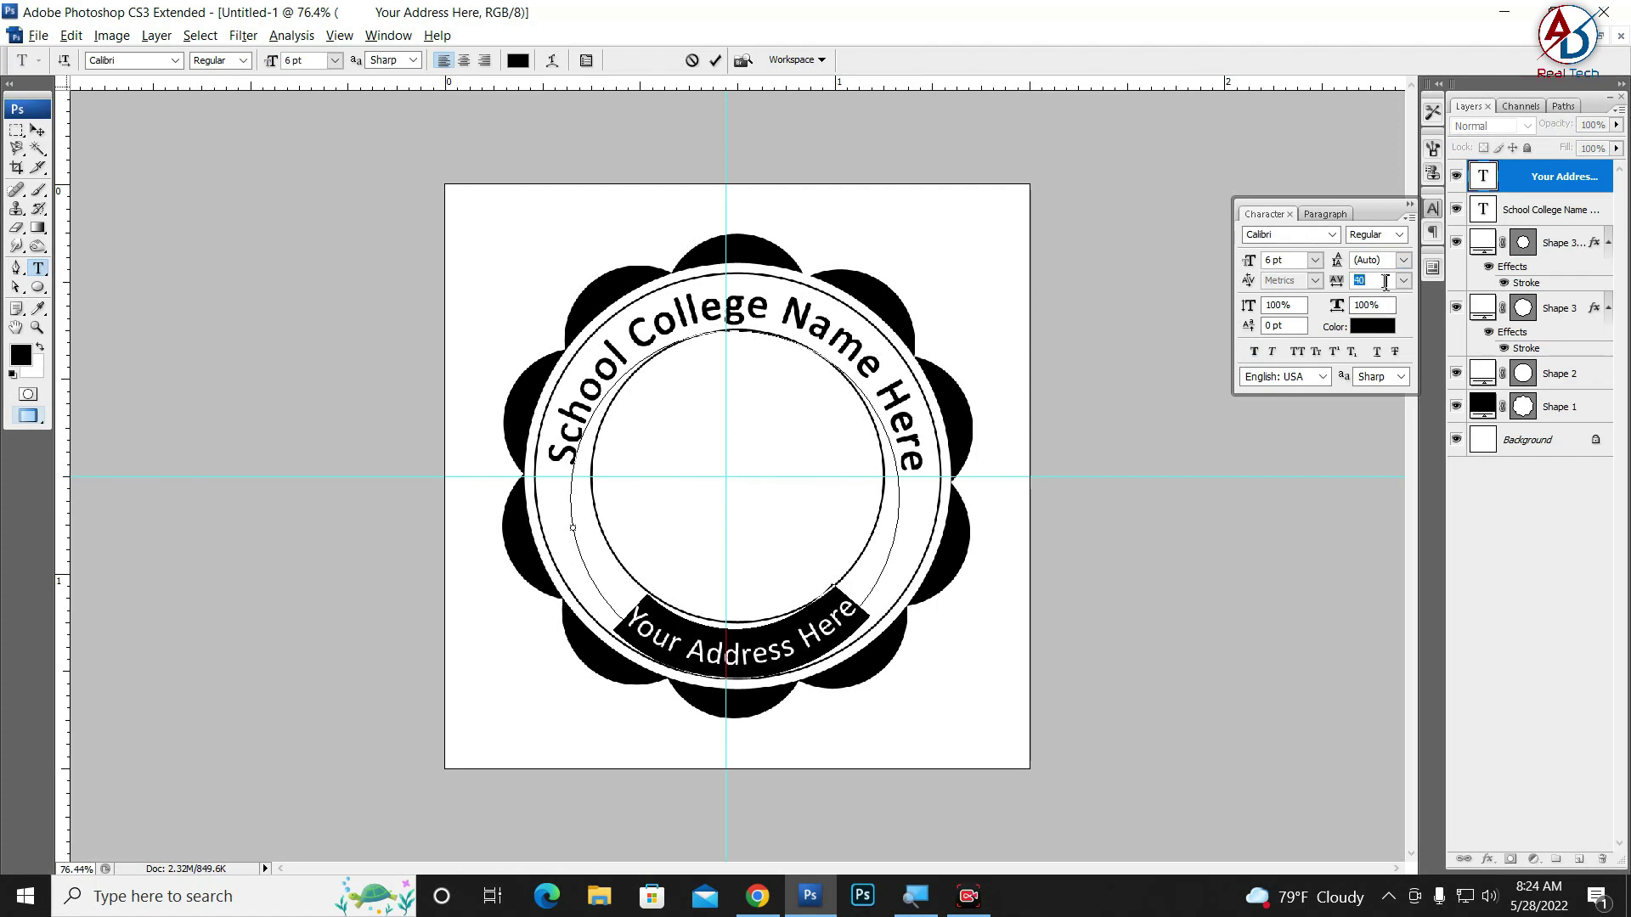
type("80")
key("Return")
type("100")
key("Return")
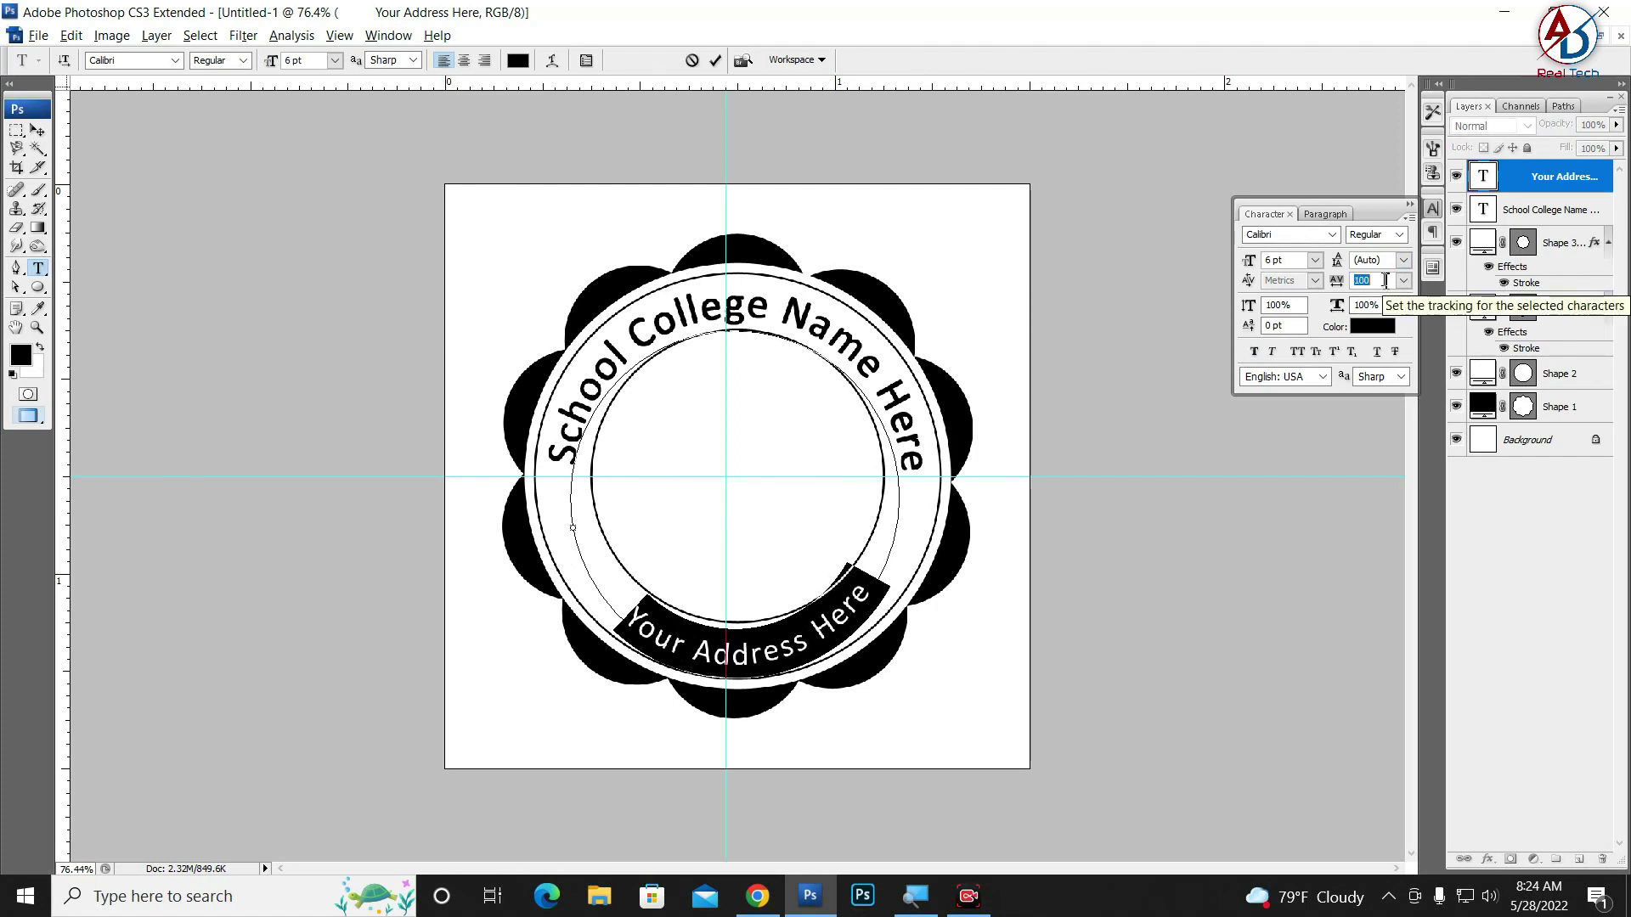
left_click(36, 132)
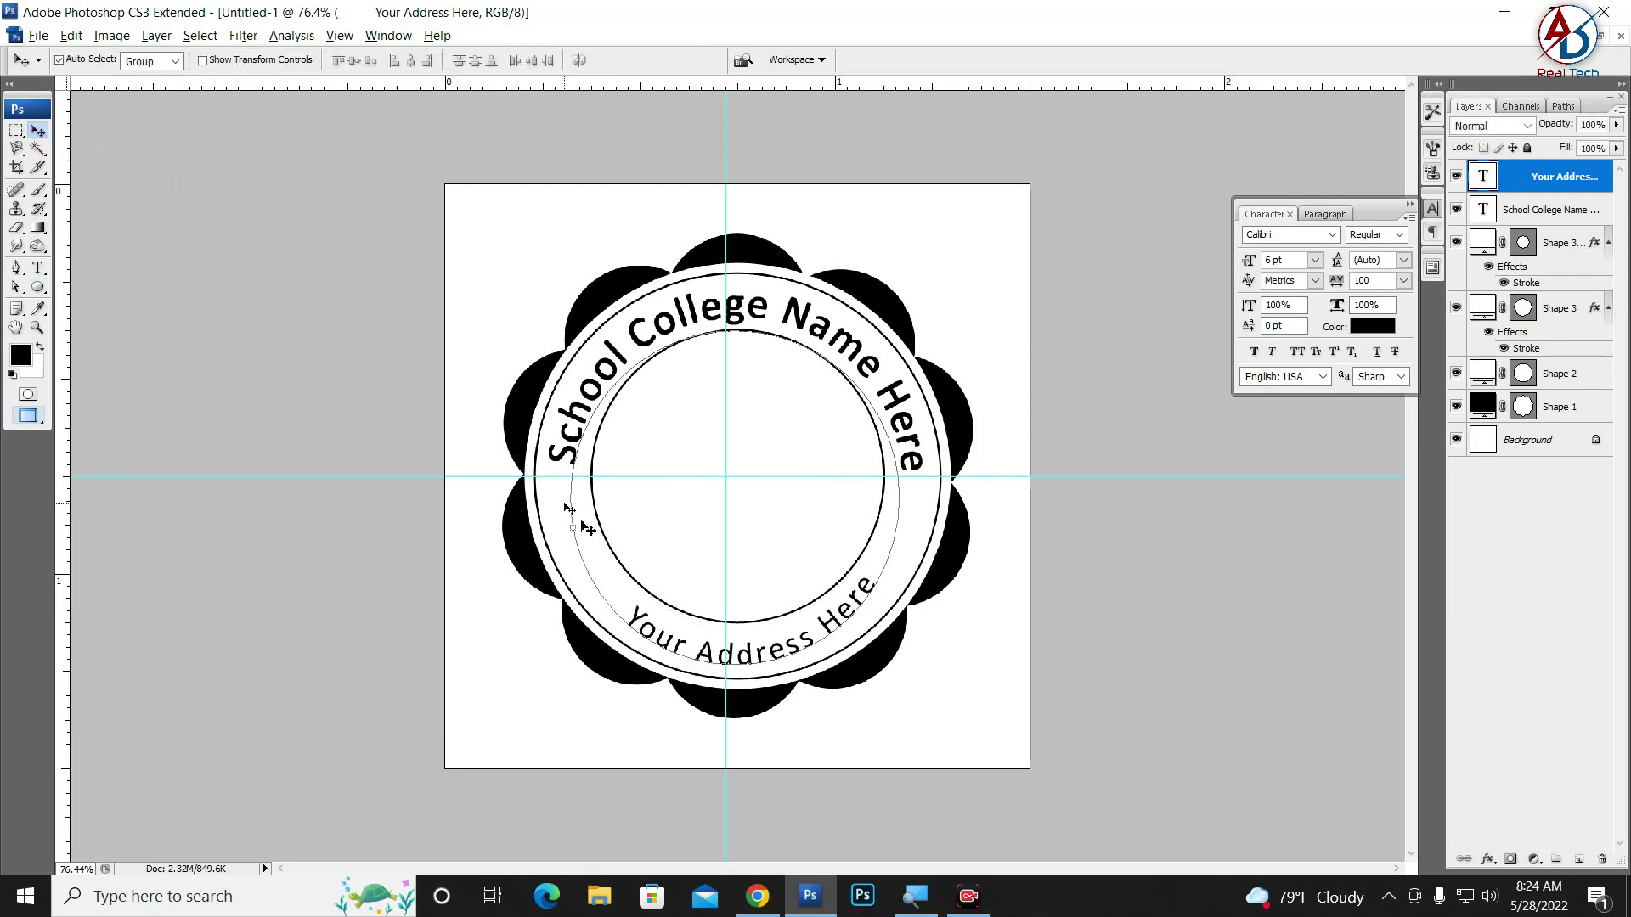
Rotate the address text so it sits centred at the bottom of the ring
key("ctrl+t")
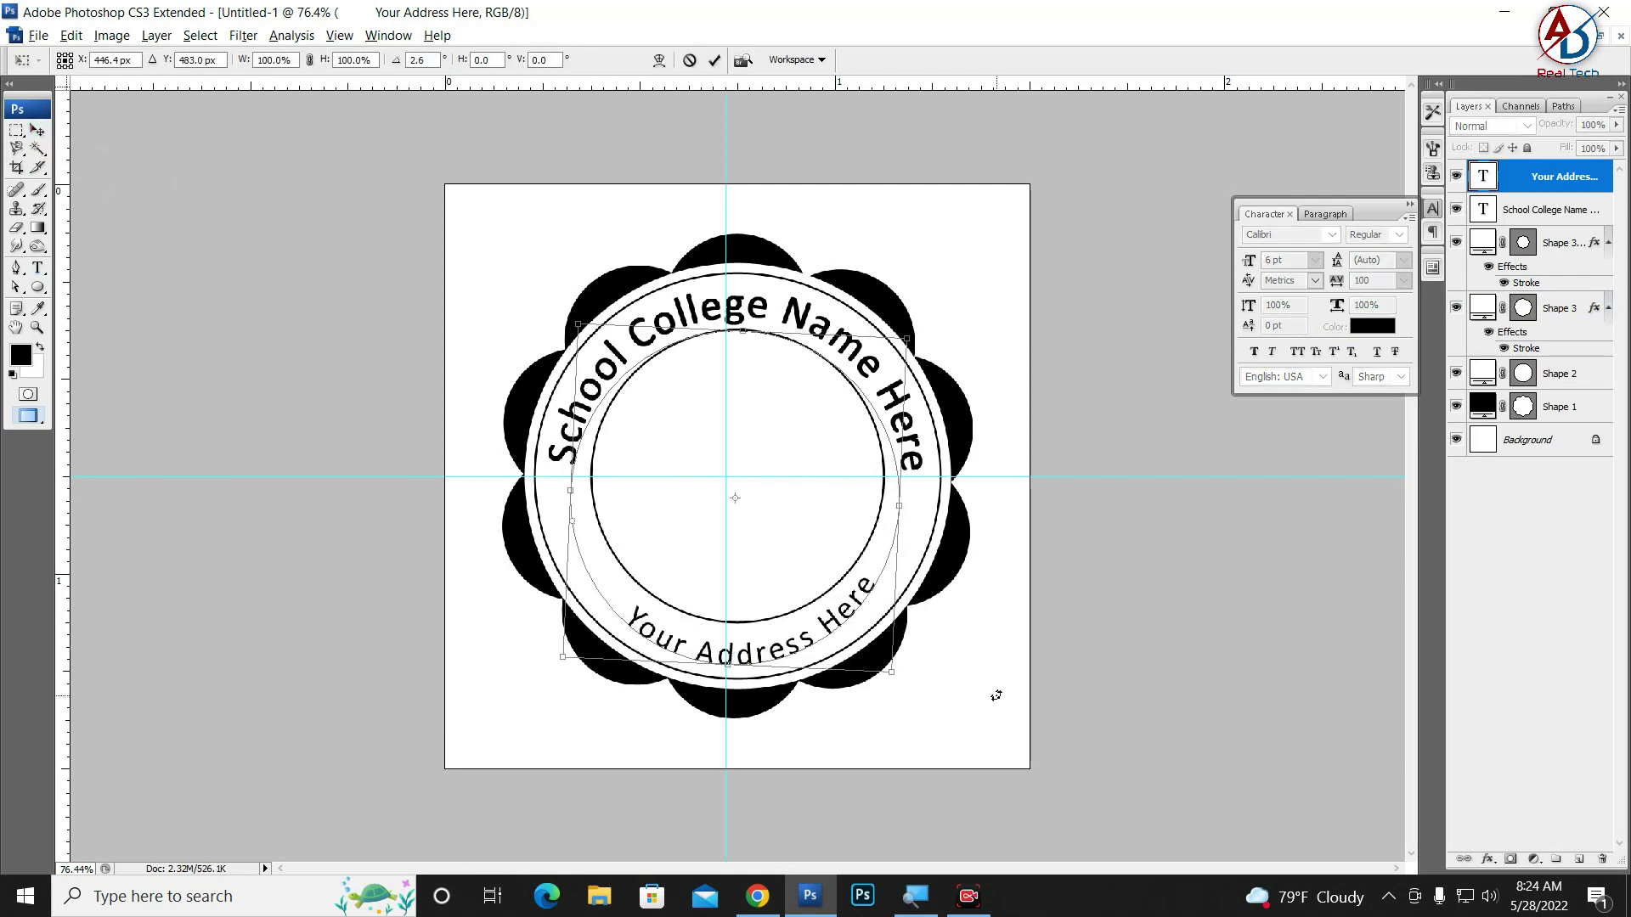
left_click_drag(983, 702, 822, 638)
key("Return")
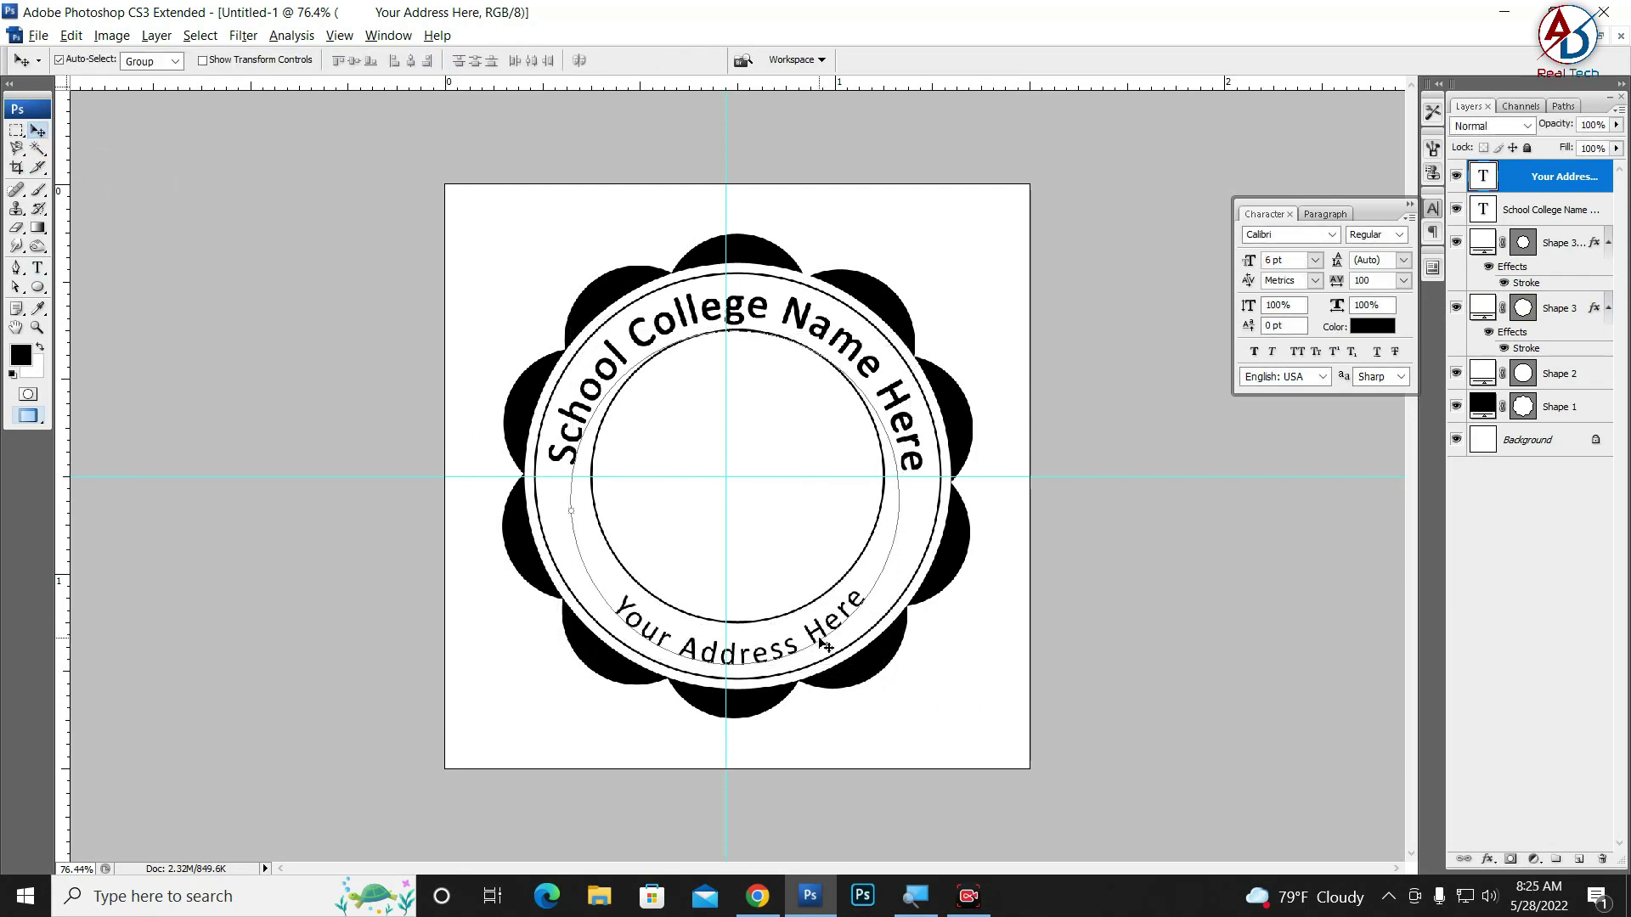
scroll(913, 681, "down", 2)
scroll(913, 681, "up", 2)
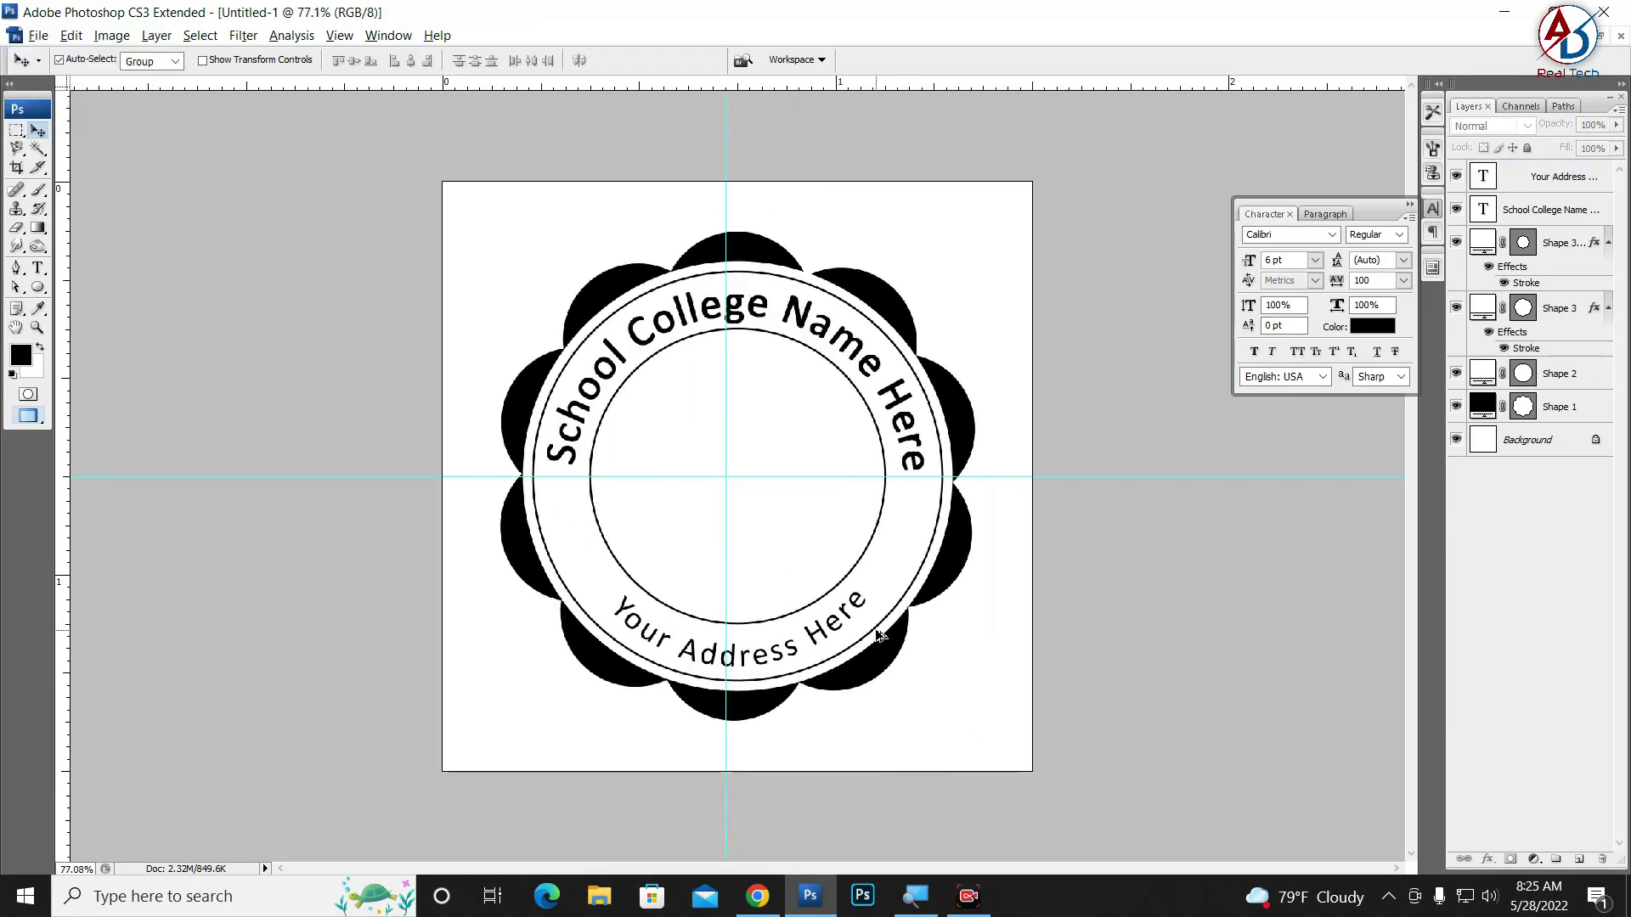
scroll(874, 662, "down", 2)
scroll(870, 659, "up", 1)
Squash the address path slightly from the top and rotate it about 5 degrees
key("ctrl+t")
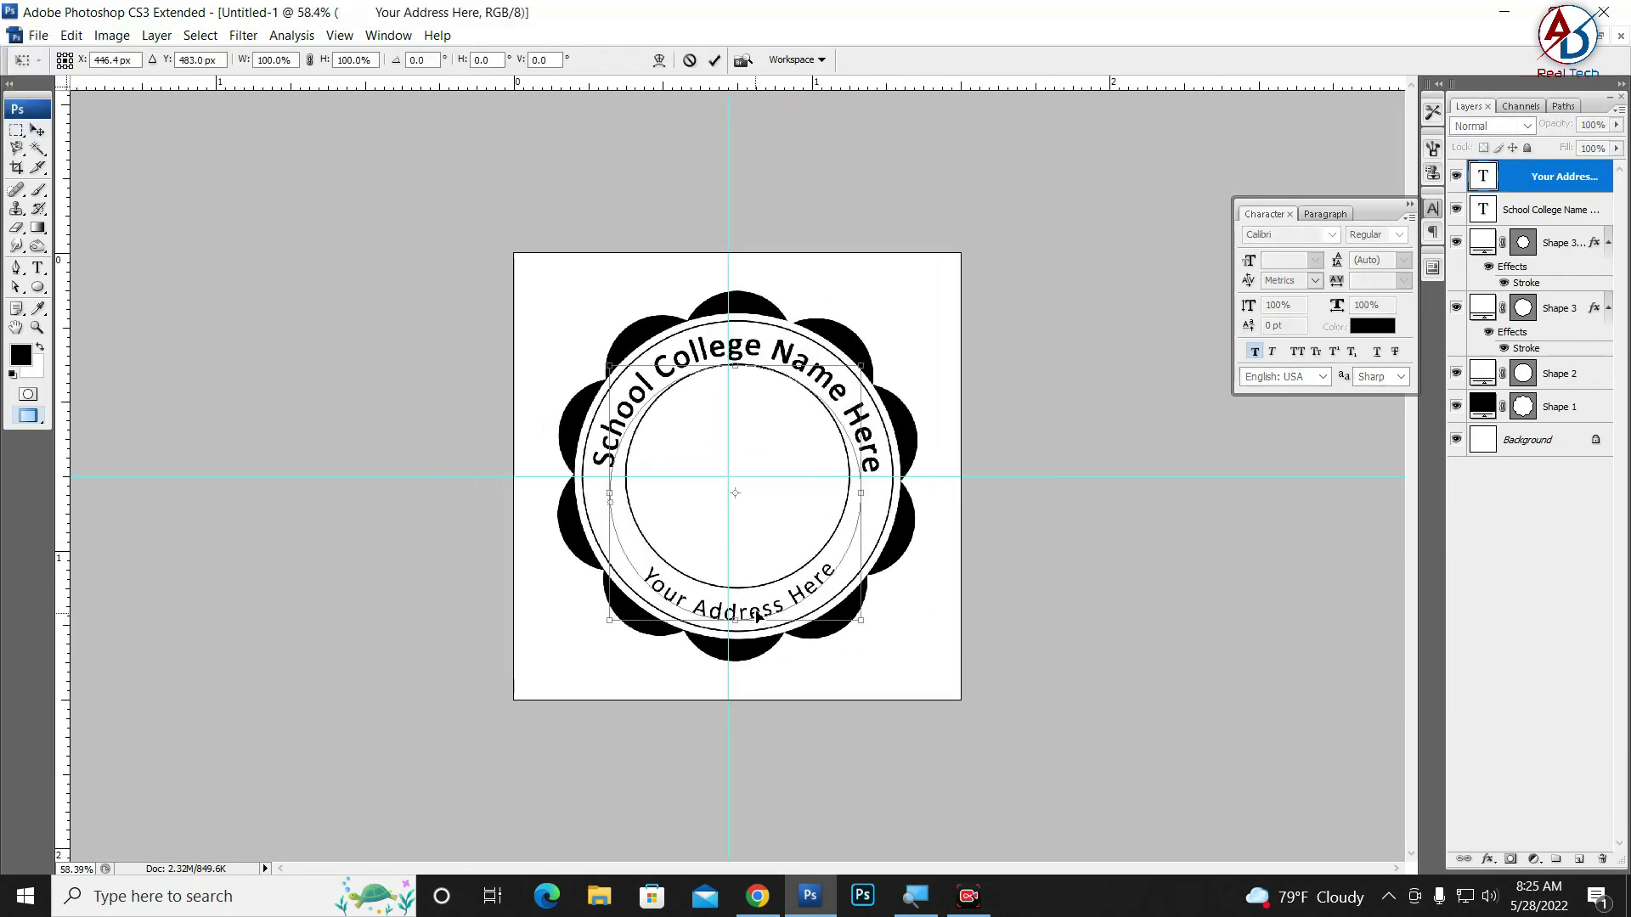
left_click_drag(734, 361, 734, 389)
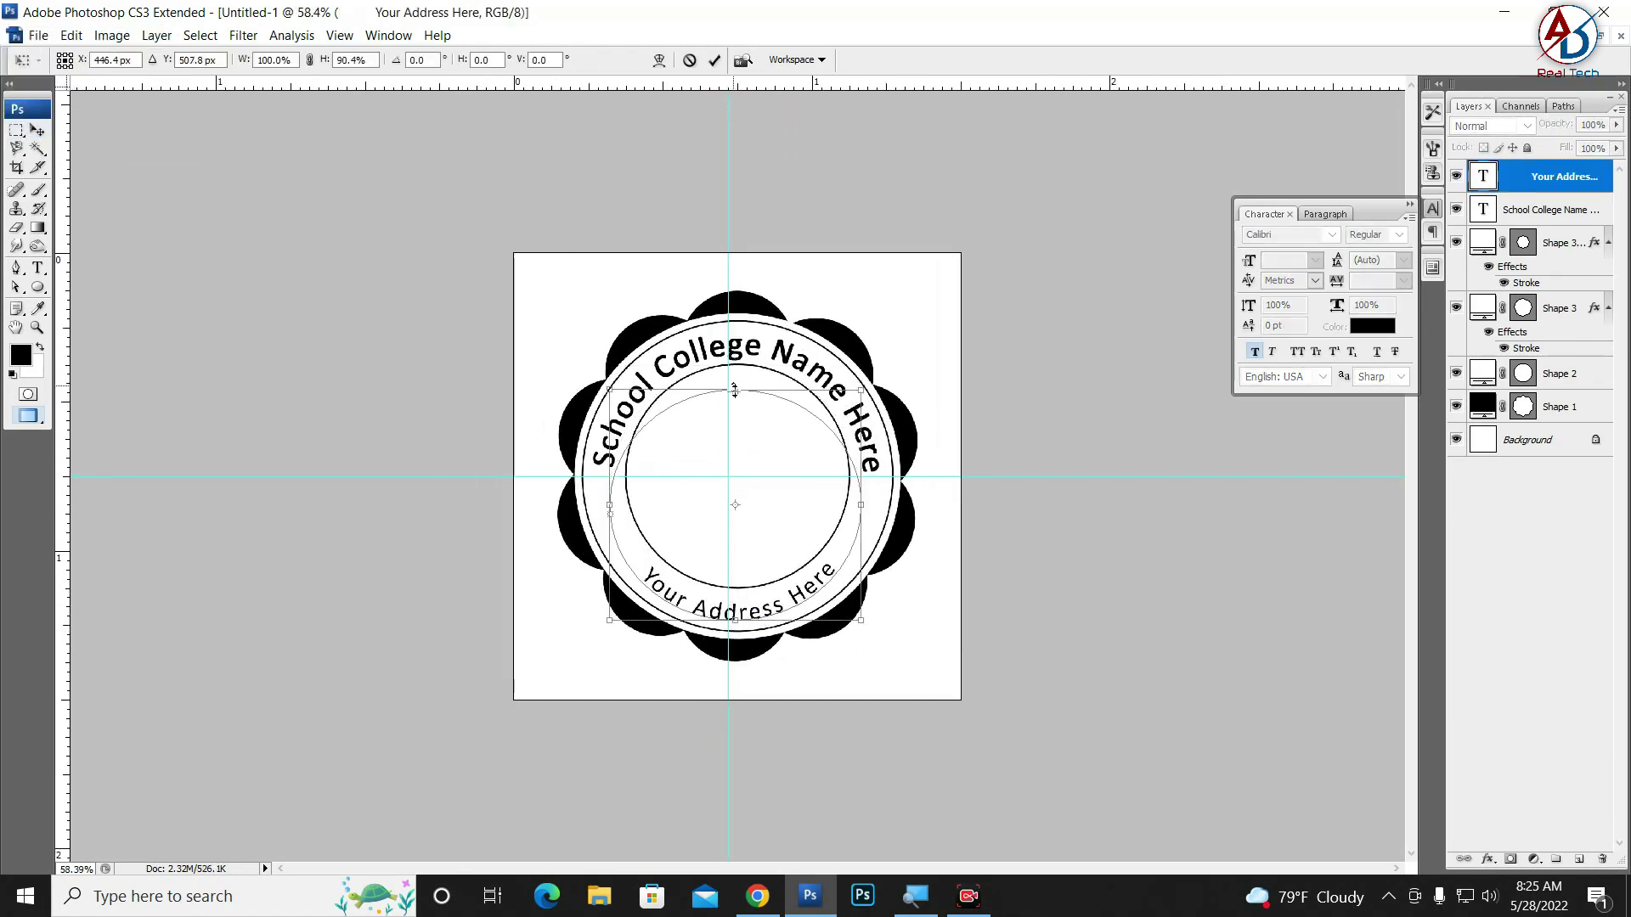
key("Return")
key("ctrl+t")
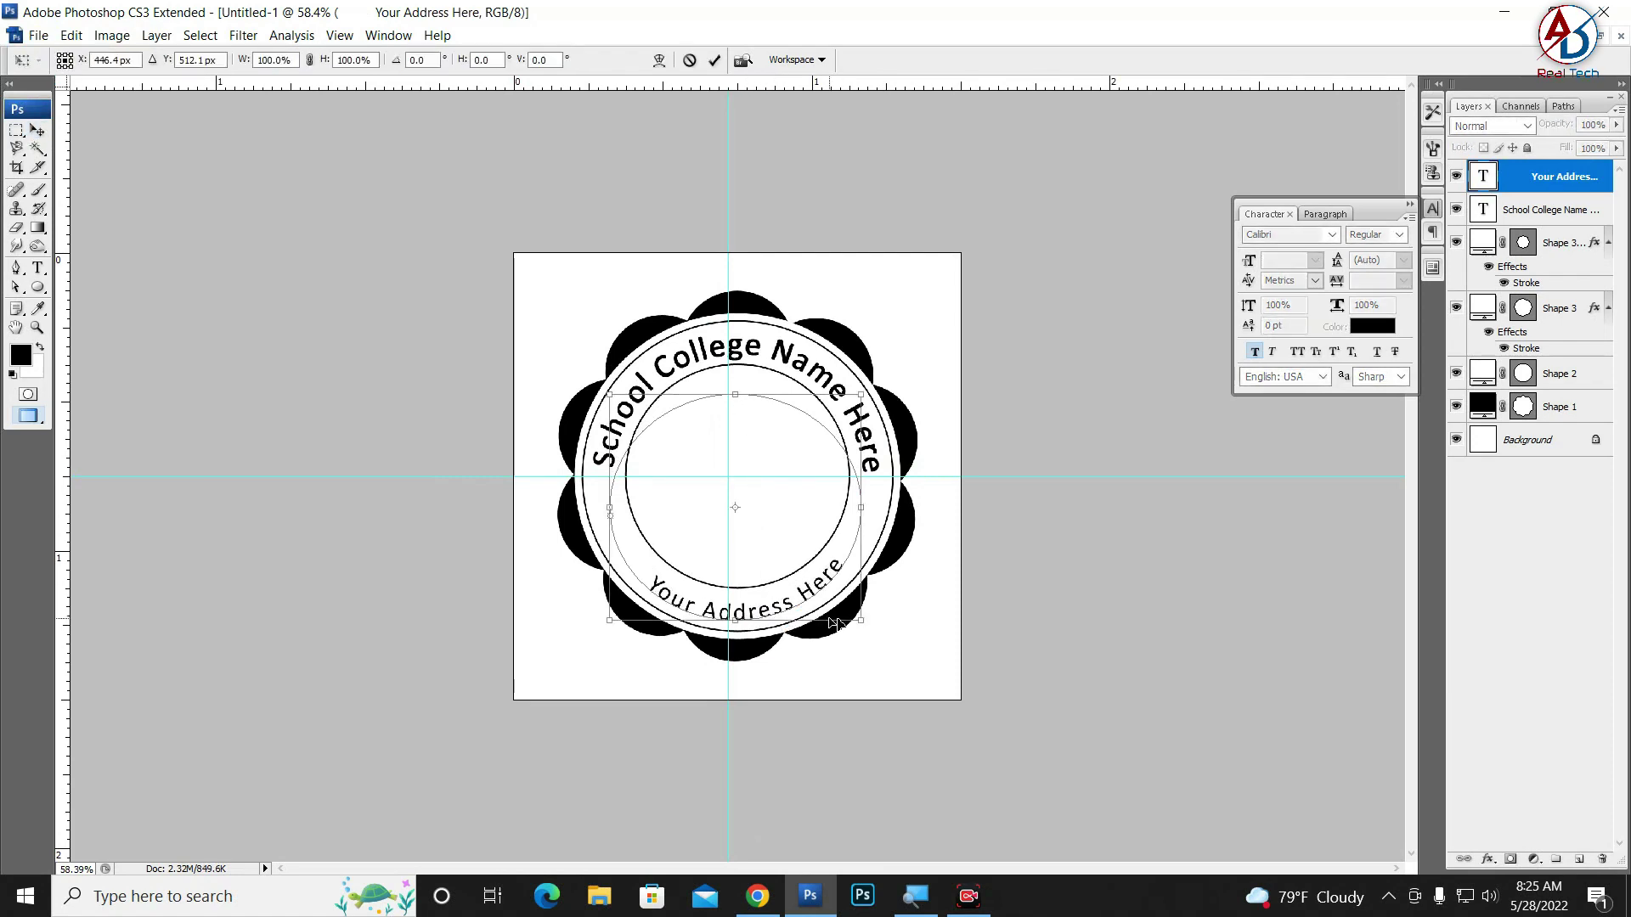
left_click_drag(954, 655, 939, 659)
key("Return")
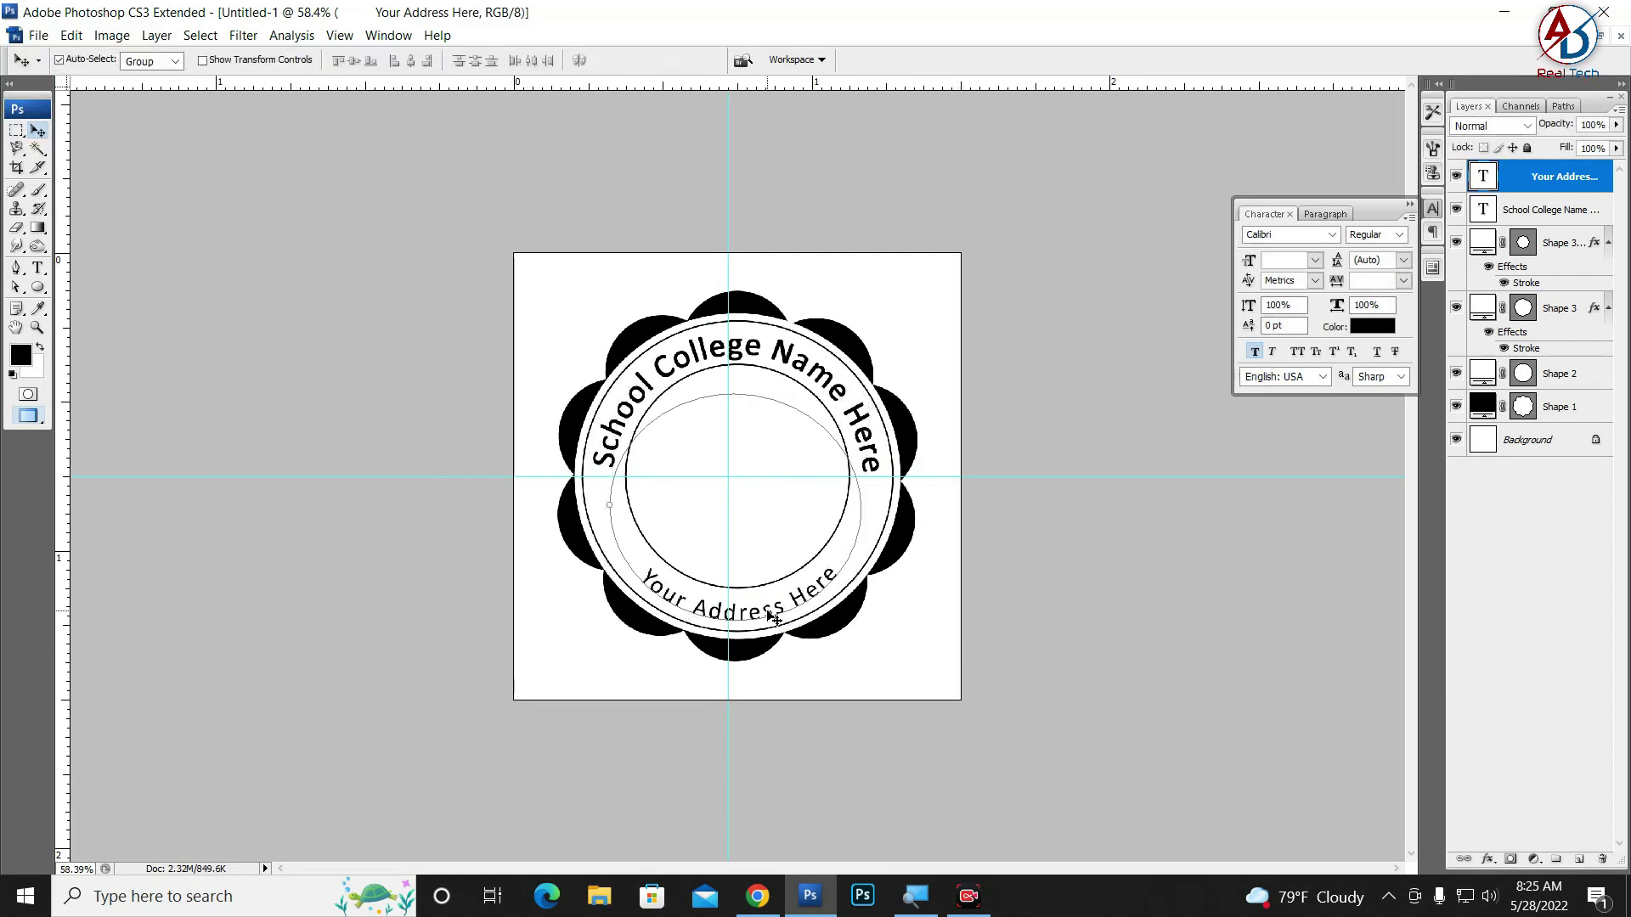
Fine-tune the address text's position with small moves and arrow-key nudges
left_click_drag(772, 610, 767, 603)
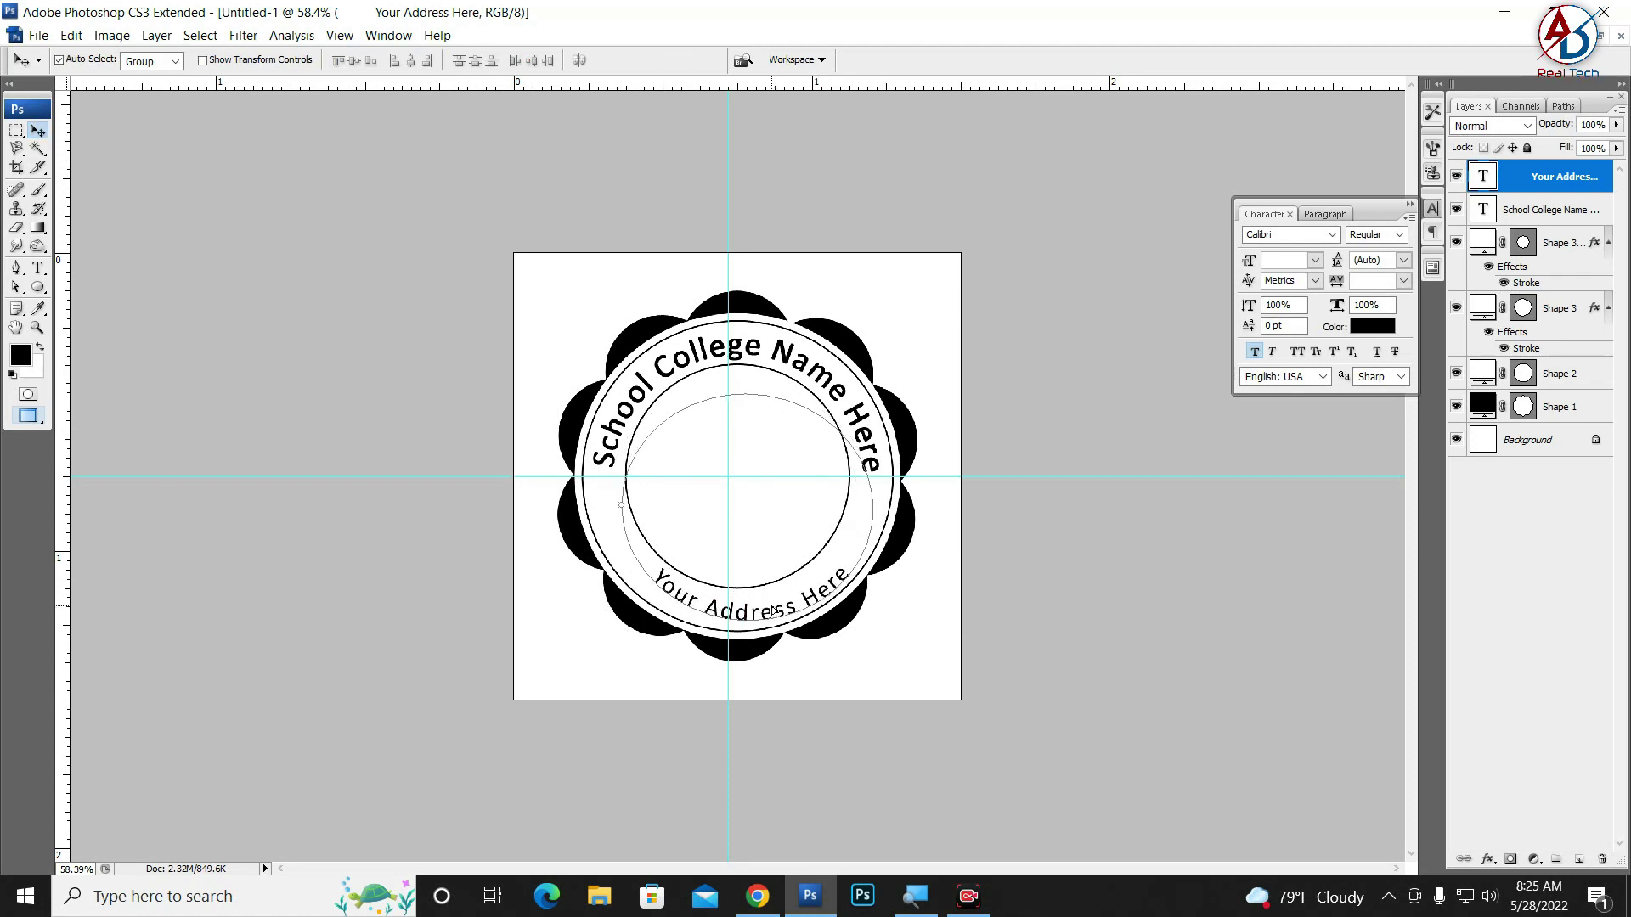
left_click_drag(772, 604, 767, 609)
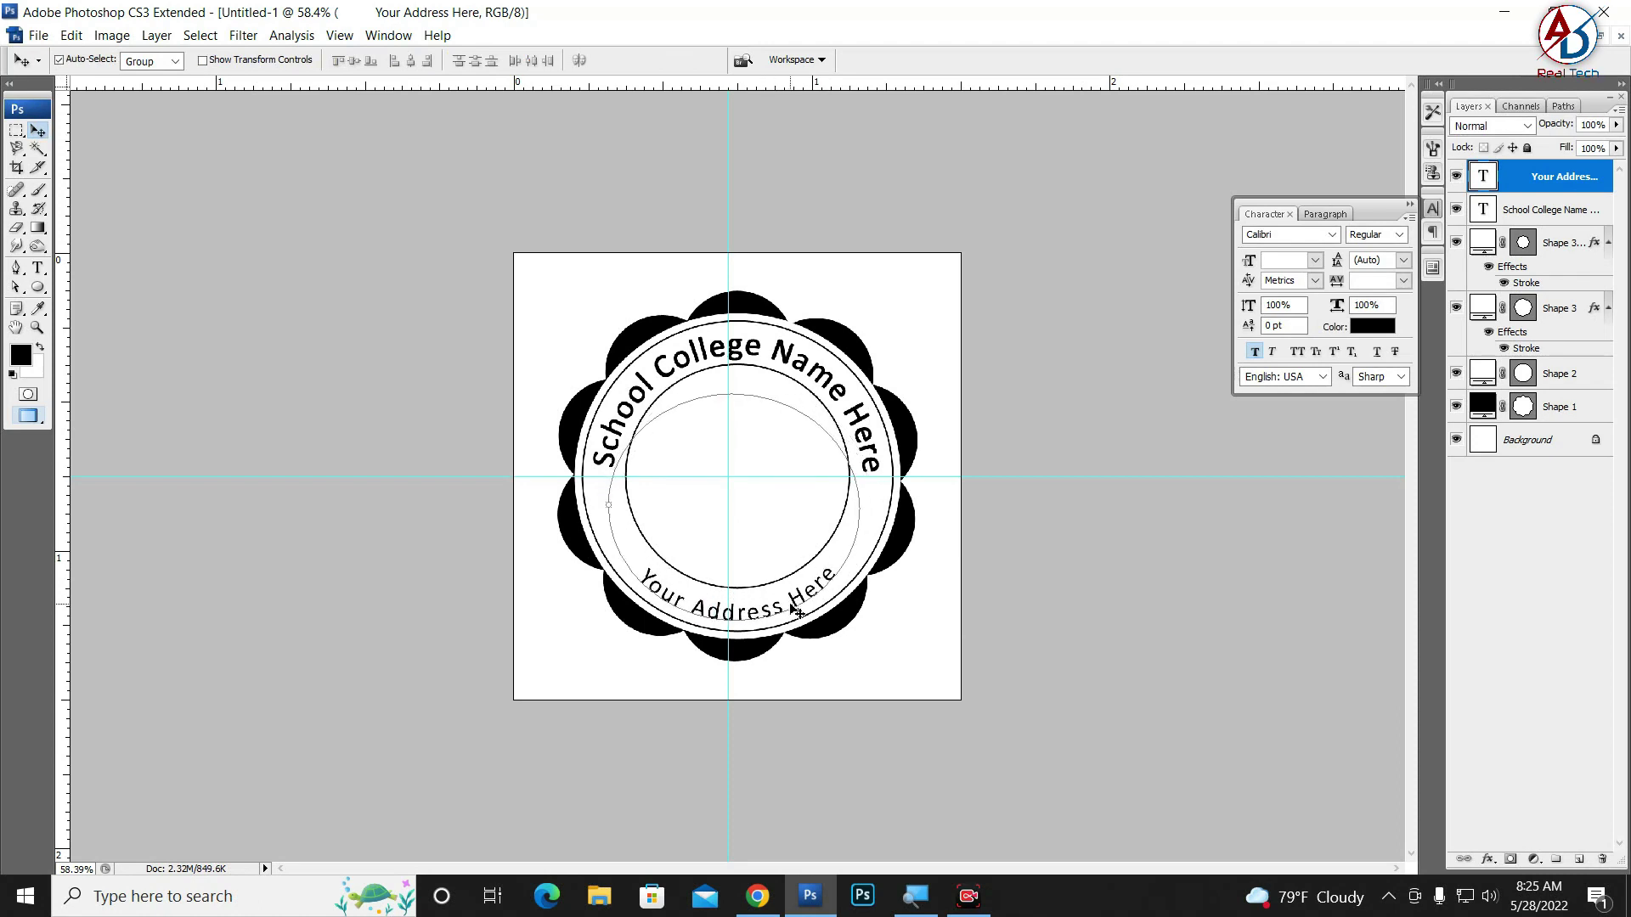
key("Right")
key("Right")
key("Right")
key("Up")
key("Up")
key("Up")
key("Left")
key("Left")
key("Left")
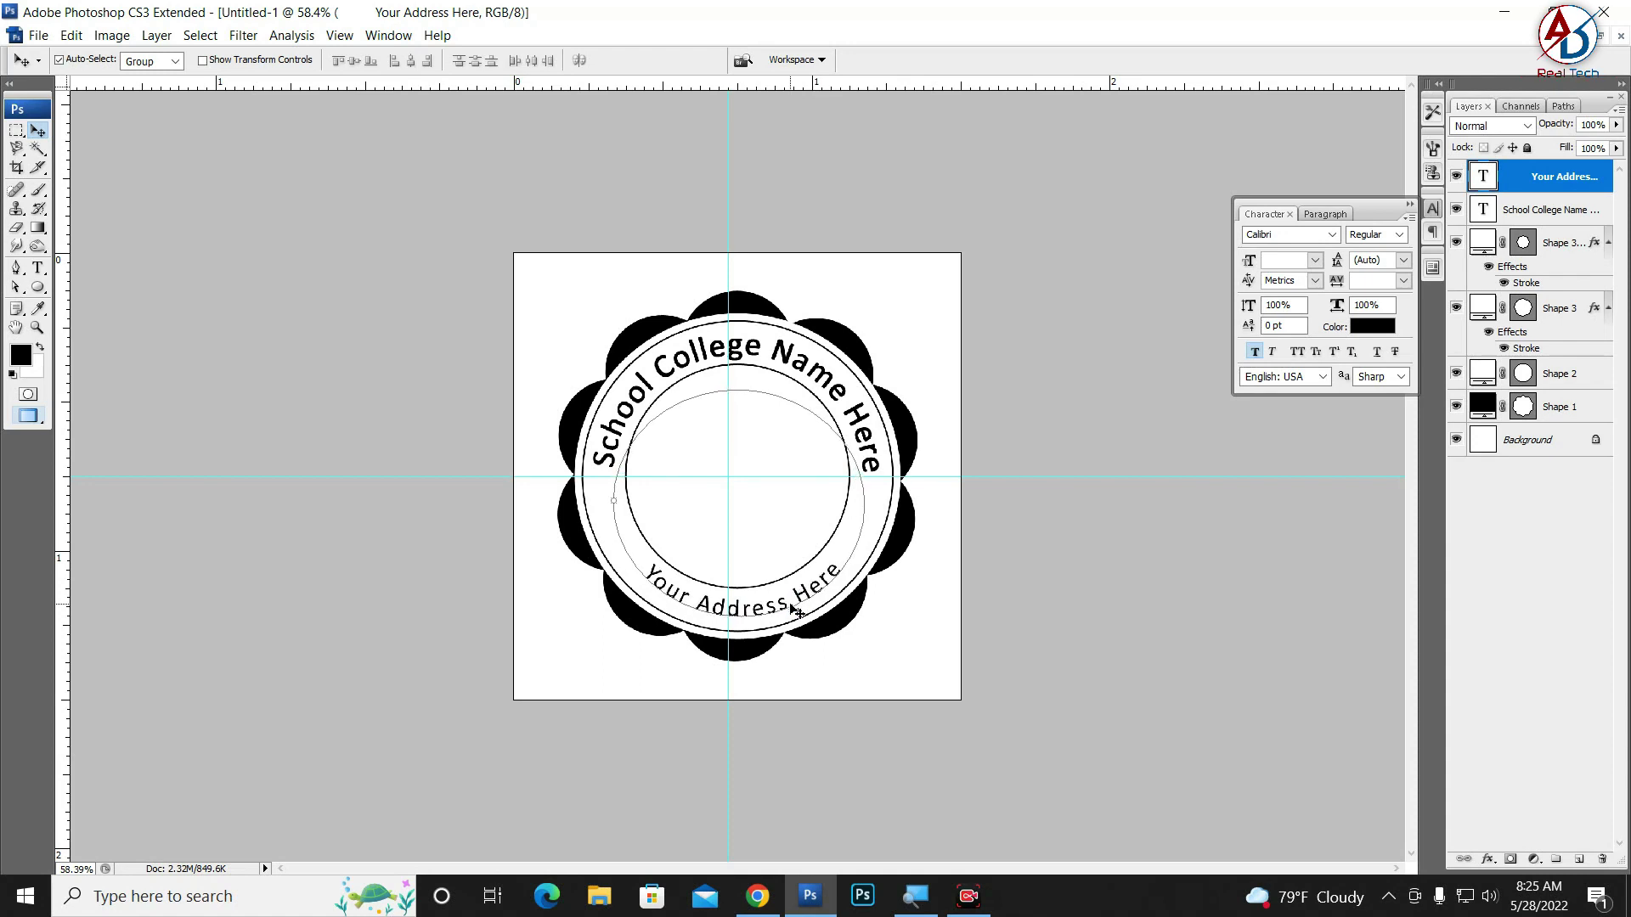
key("Left")
key("Left")
key("Left")
Stretch the address path wider and taller, then tilt it by -2.5 degrees
key("ctrl+t")
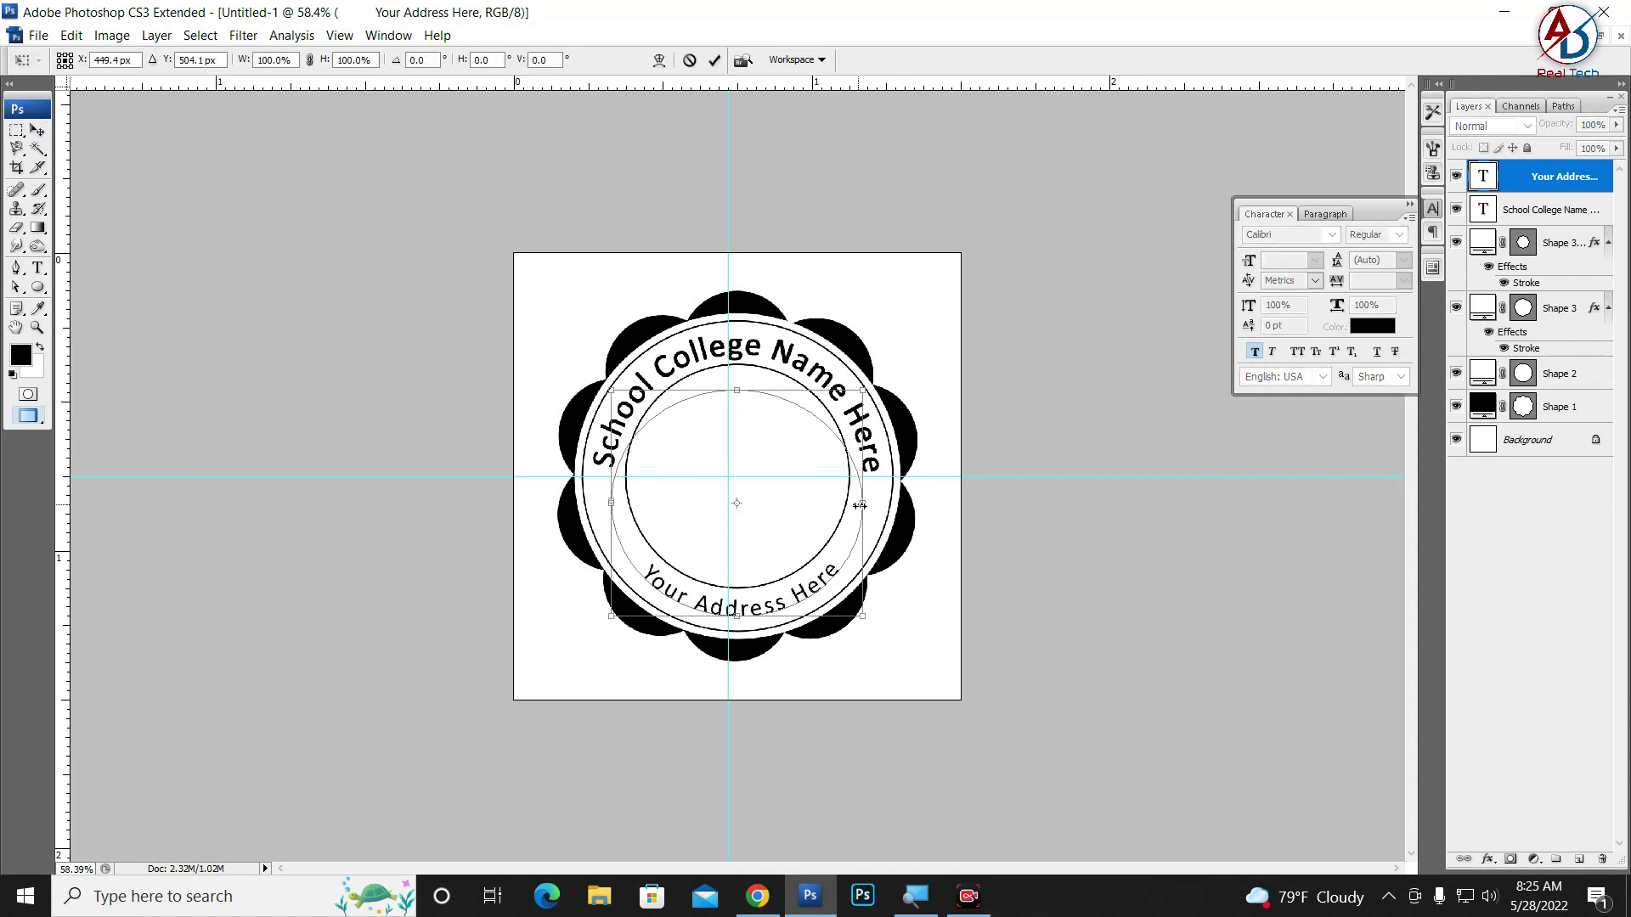
left_click_drag(862, 503, 867, 507)
key("Return")
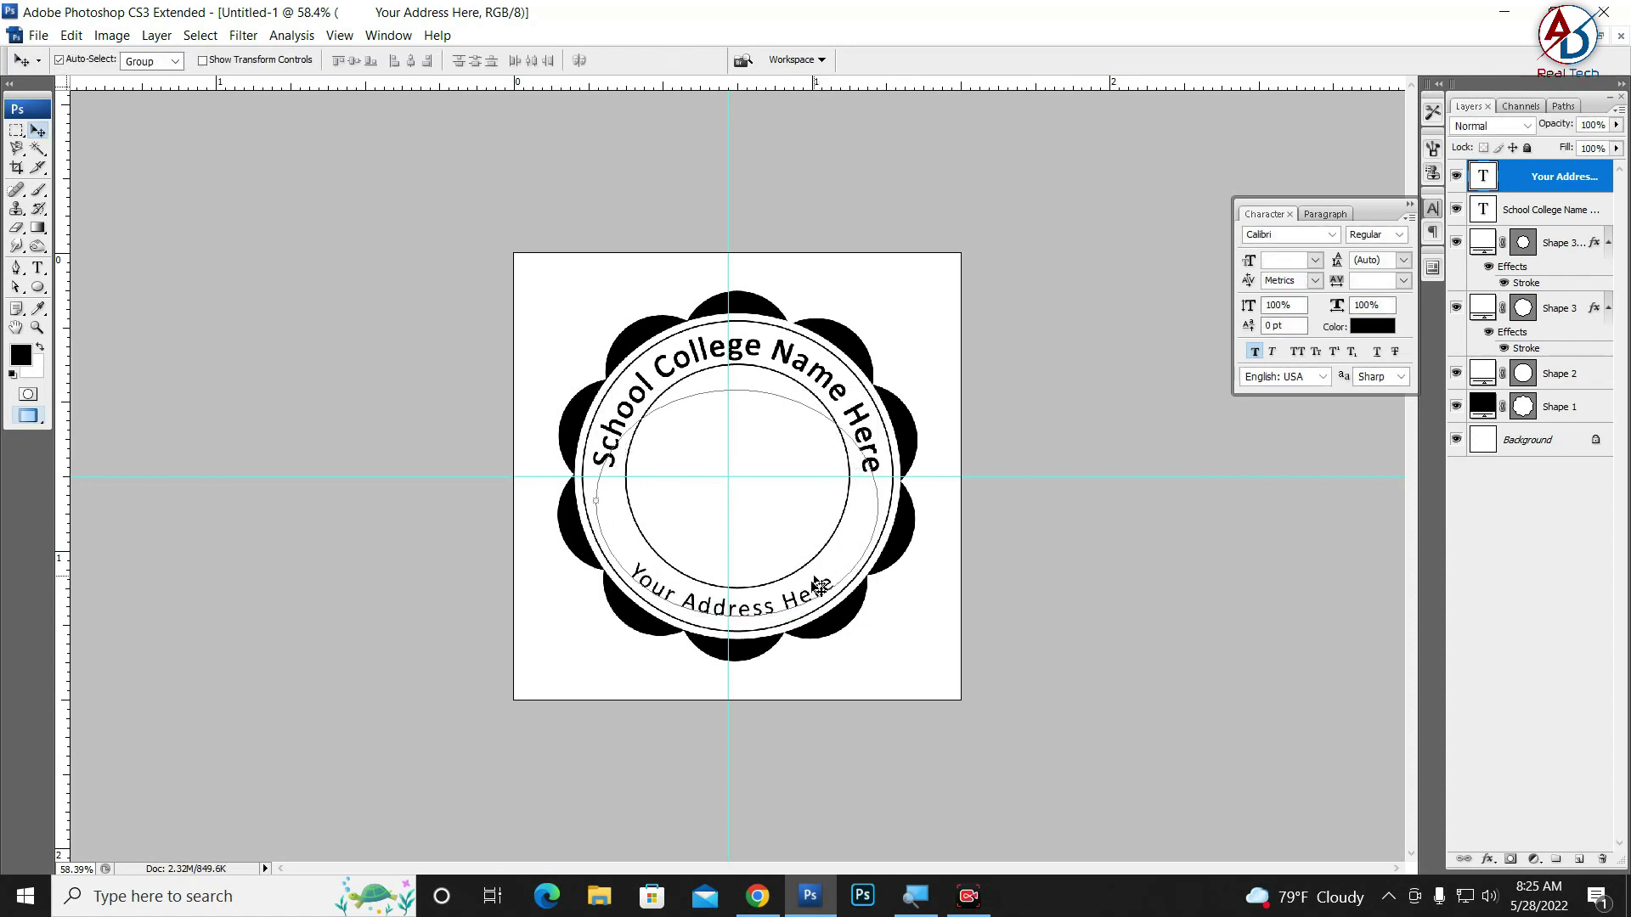
key("ctrl+t")
left_click_drag(737, 390, 741, 367)
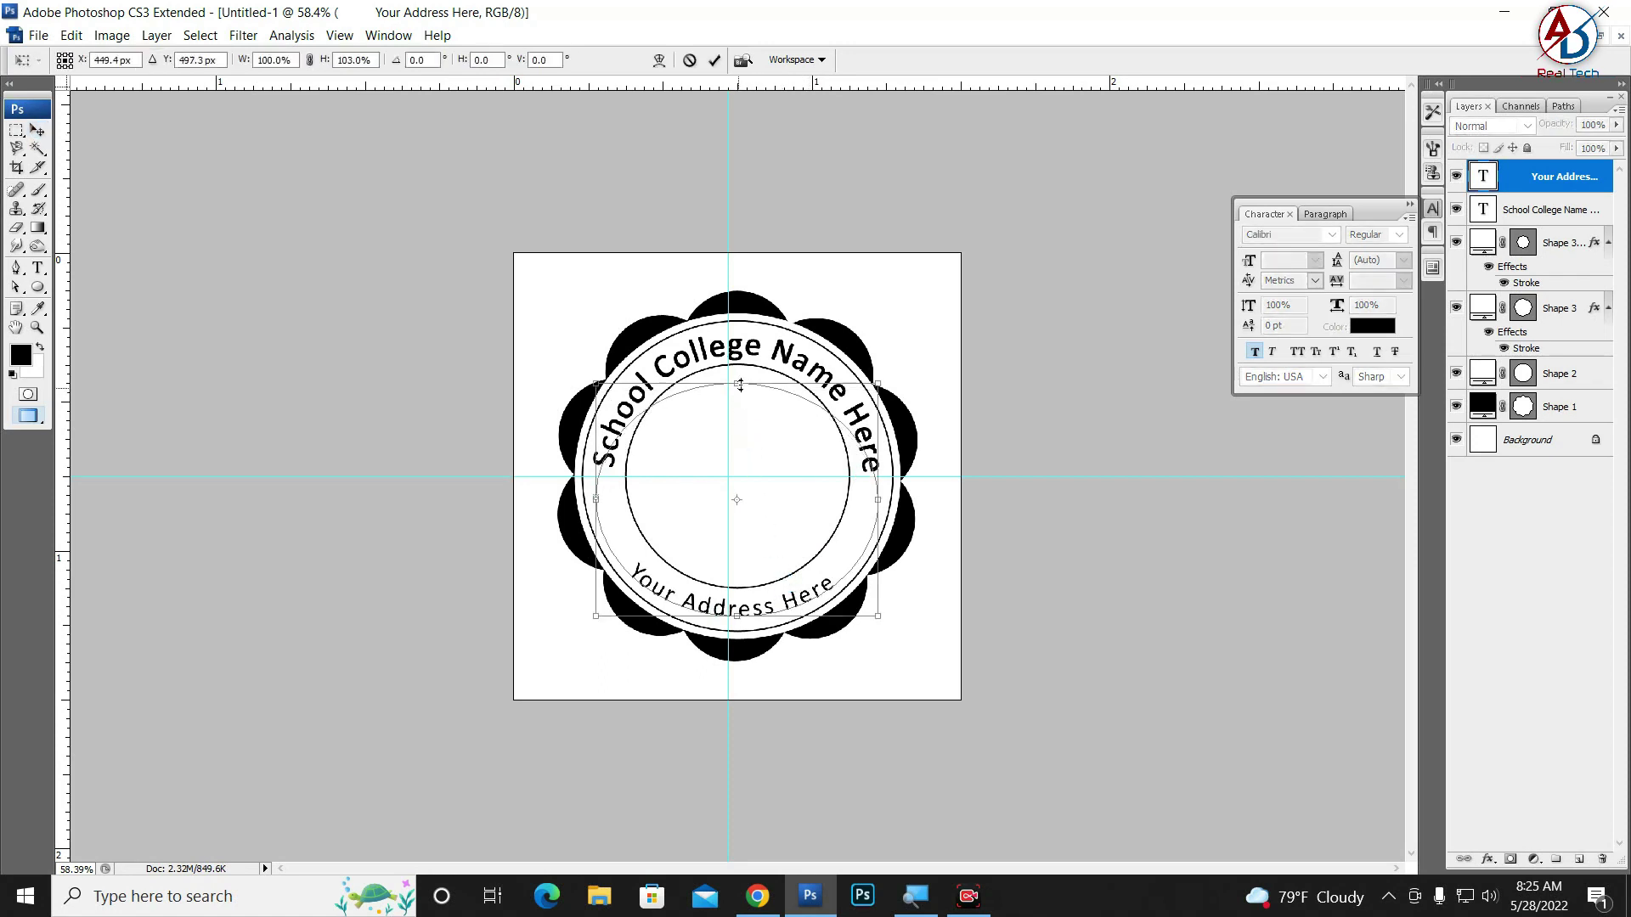
key("Return")
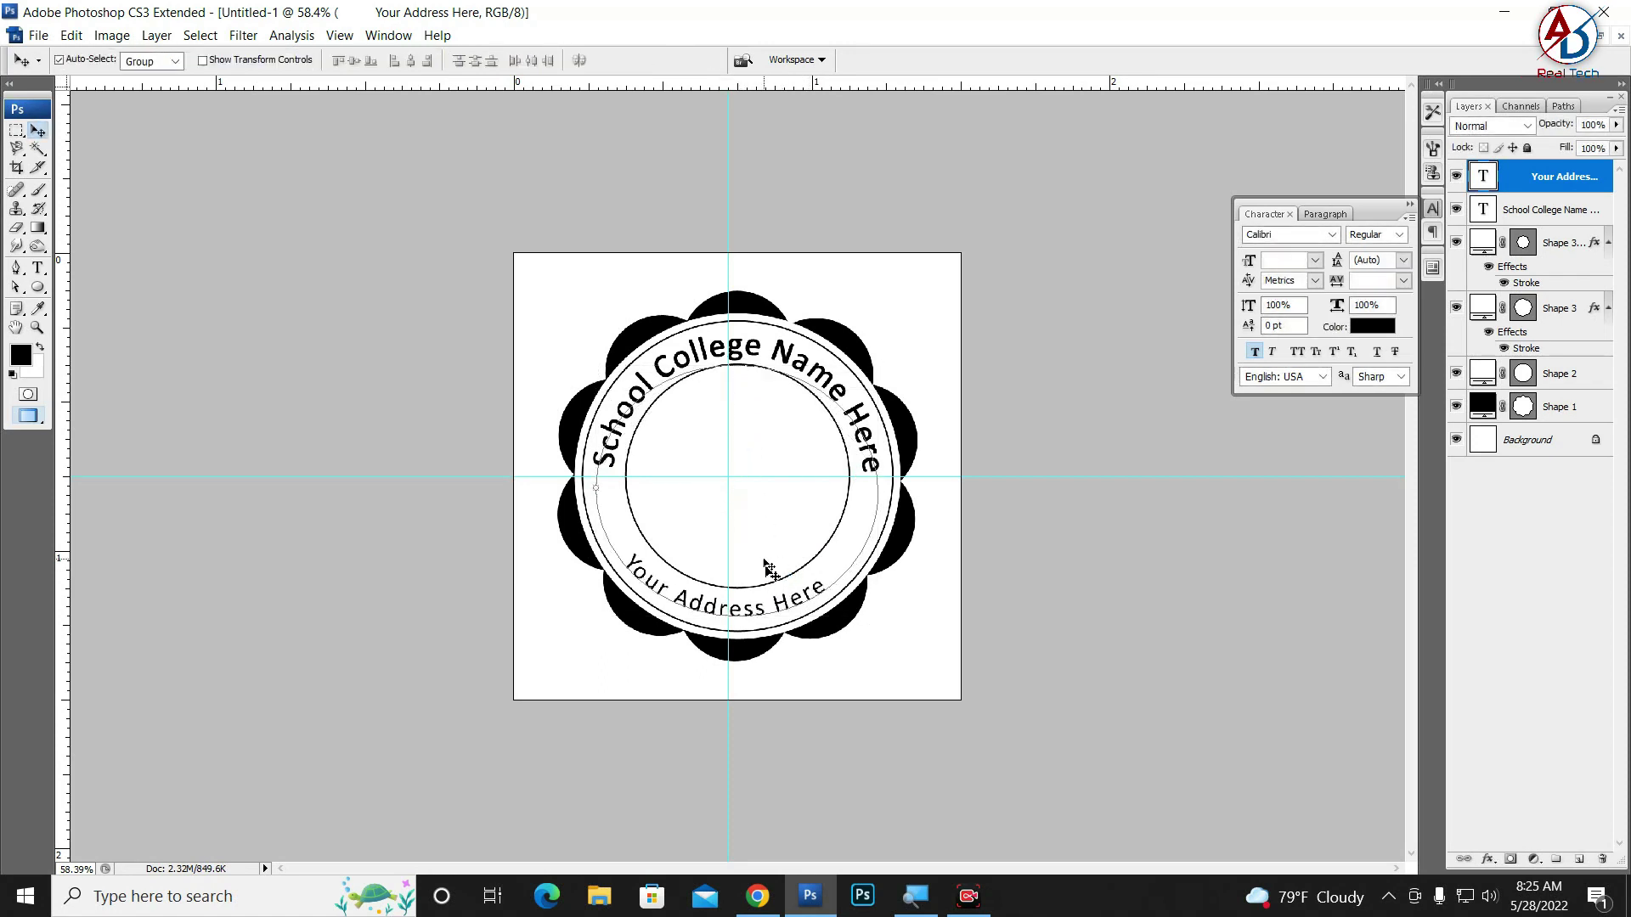
key("ctrl+t")
left_click_drag(950, 593, 951, 589)
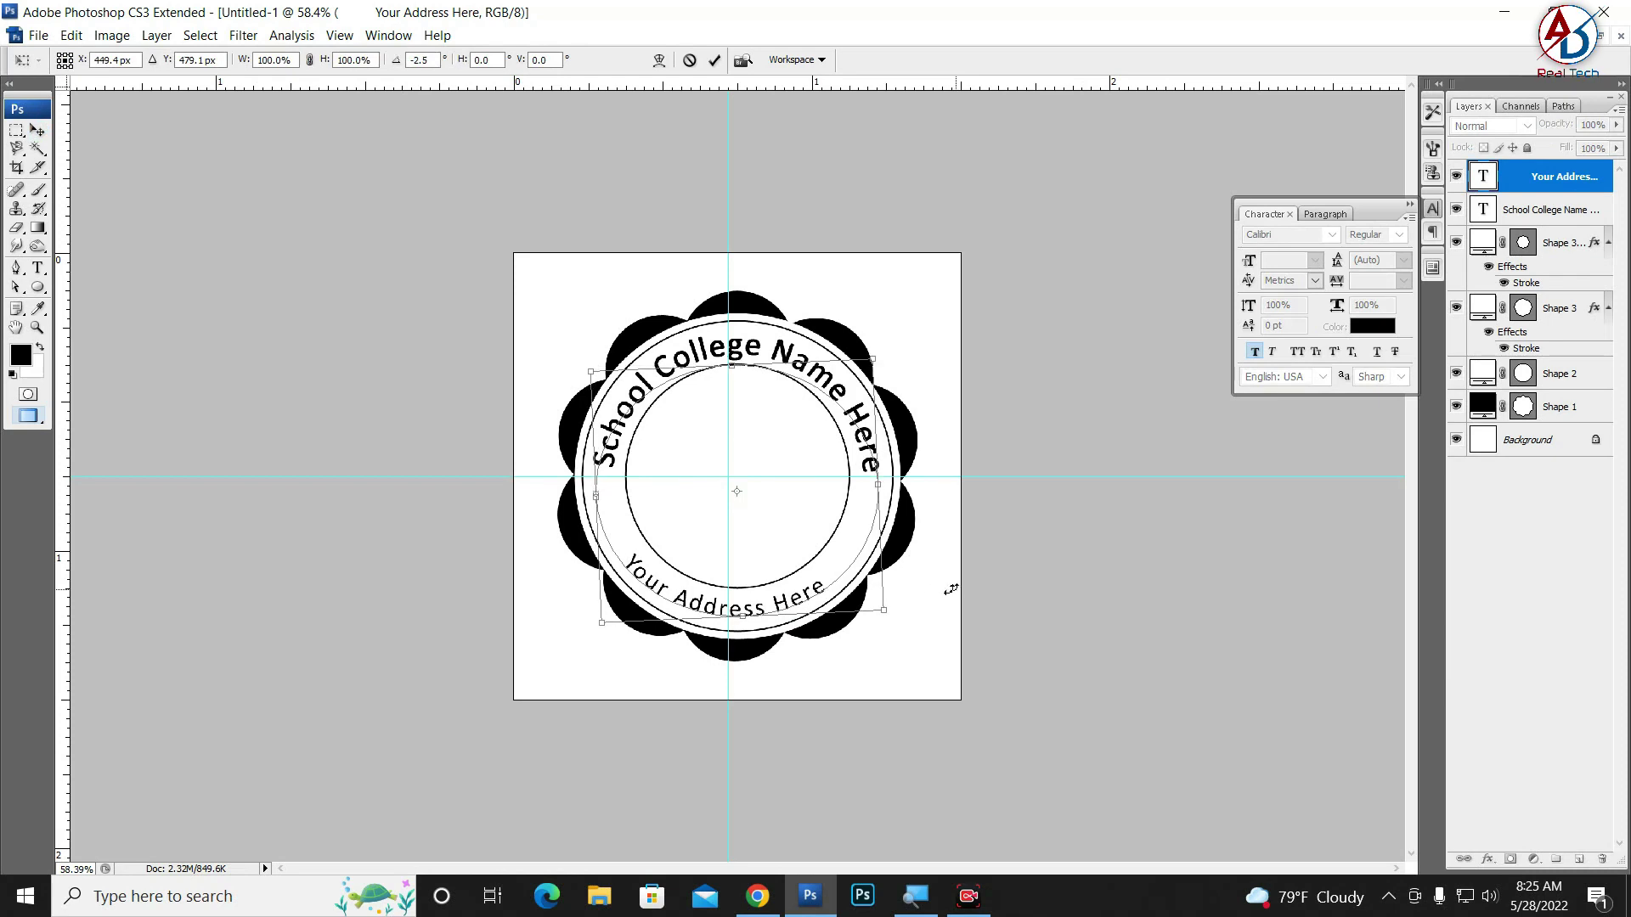
key("Return")
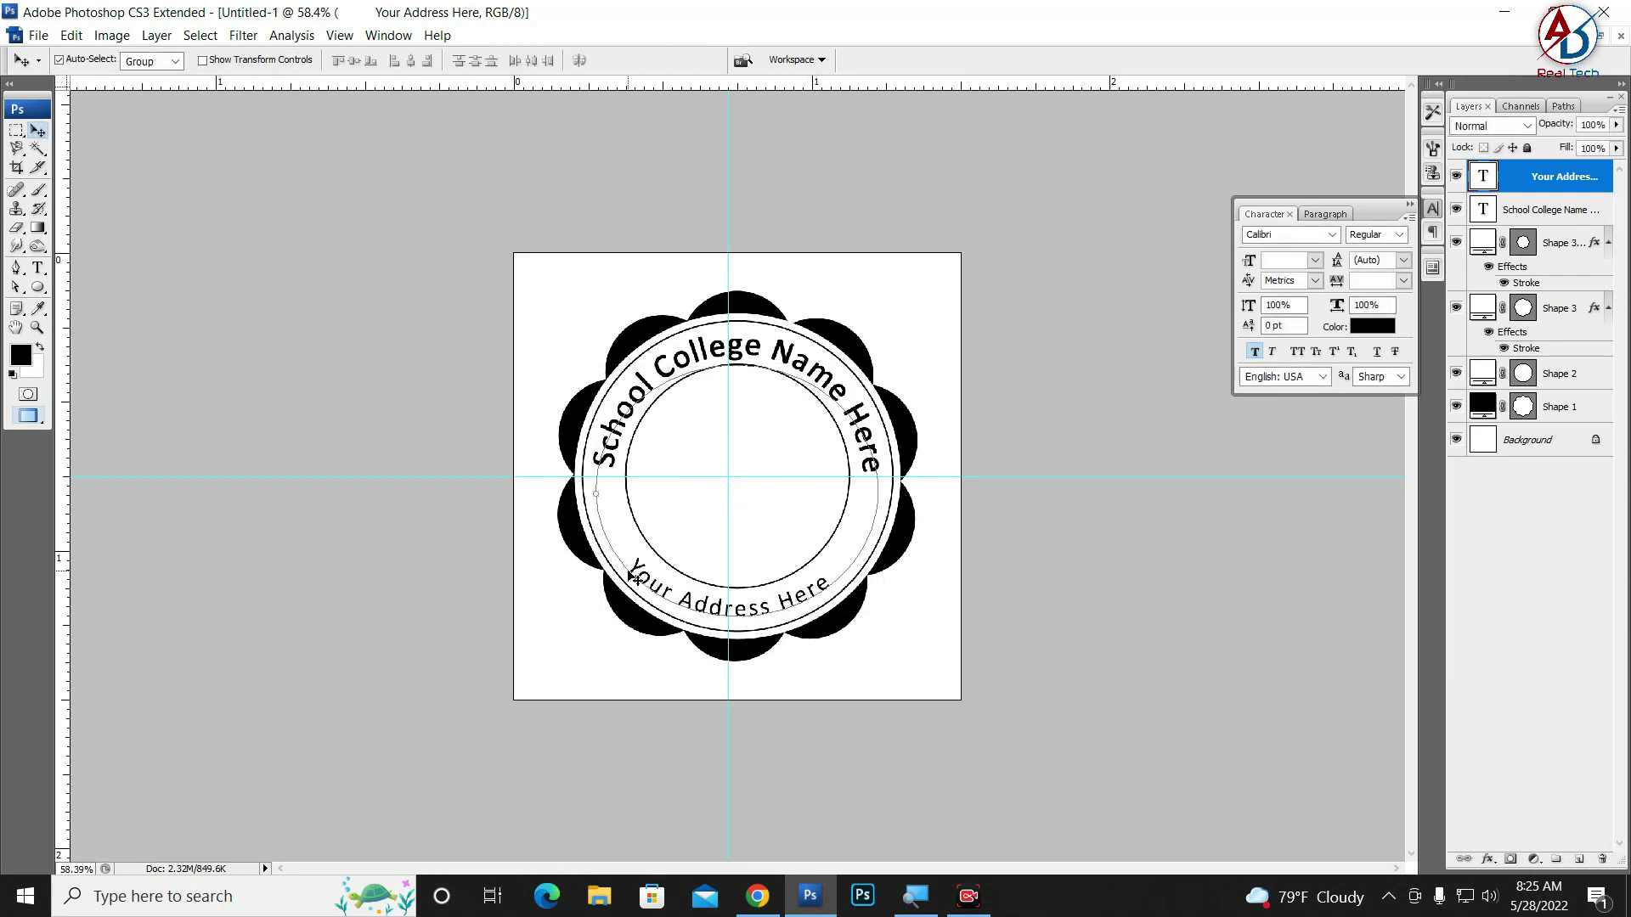
Remove the extra gap in 'Your' in the address text
key("t")
left_click(638, 569)
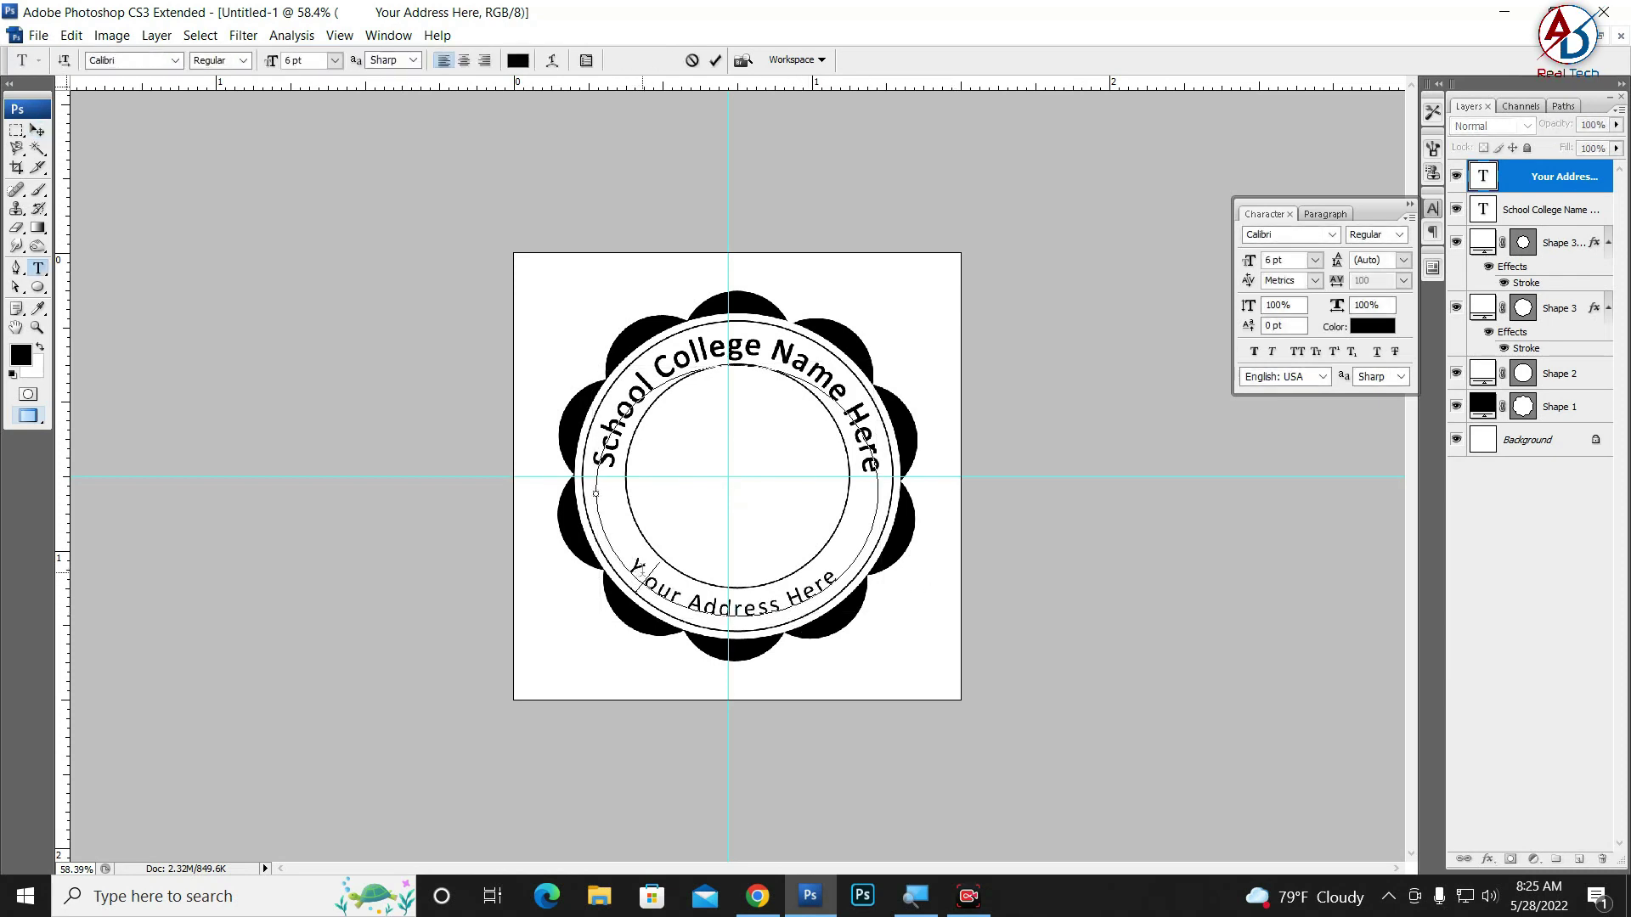
key("BackSpace")
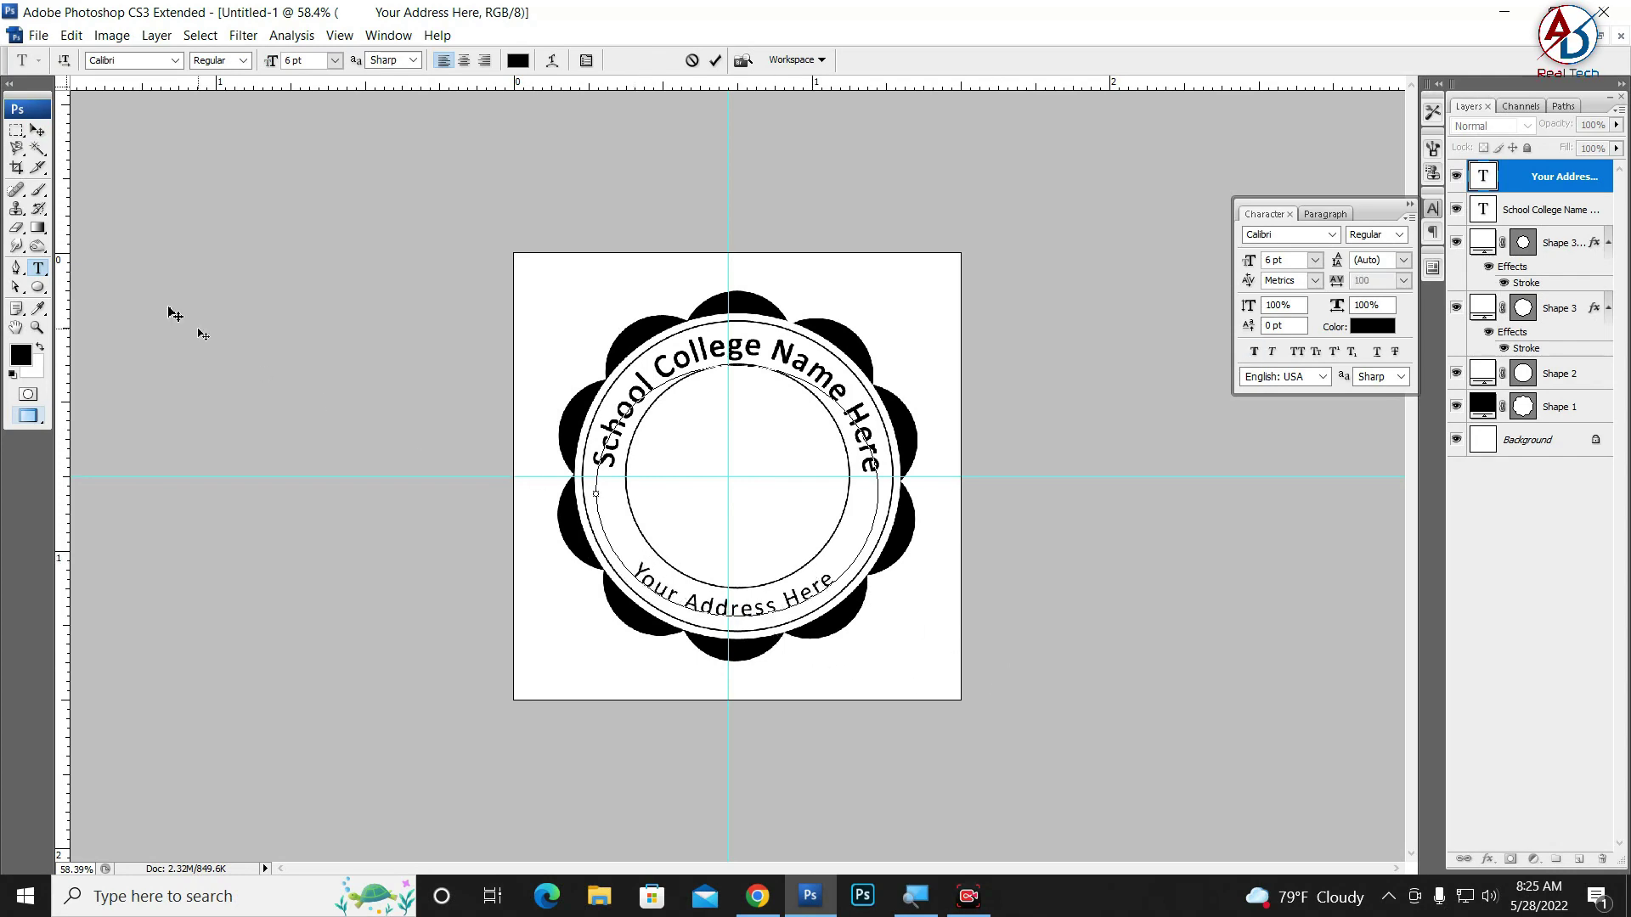
left_click(37, 130)
Hide the guide lines to view the seal cleanly
scroll(849, 586, "down", 2)
scroll(847, 586, "up", 2)
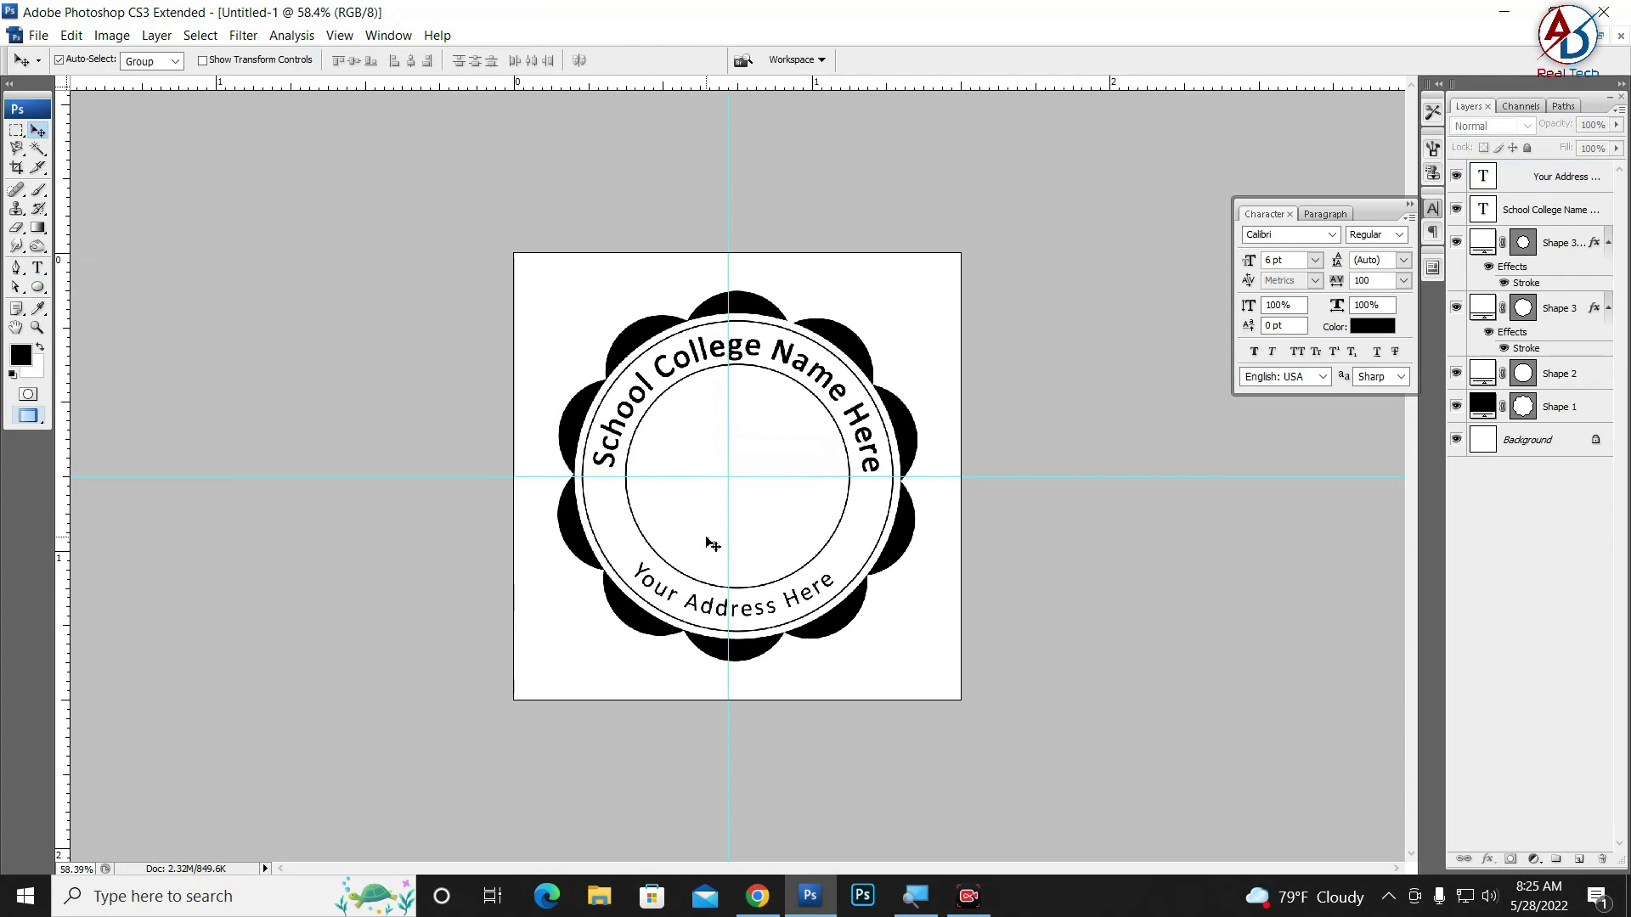
key("ctrl+semicolon")
scroll(943, 565, "down", 2)
scroll(849, 603, "up", 2)
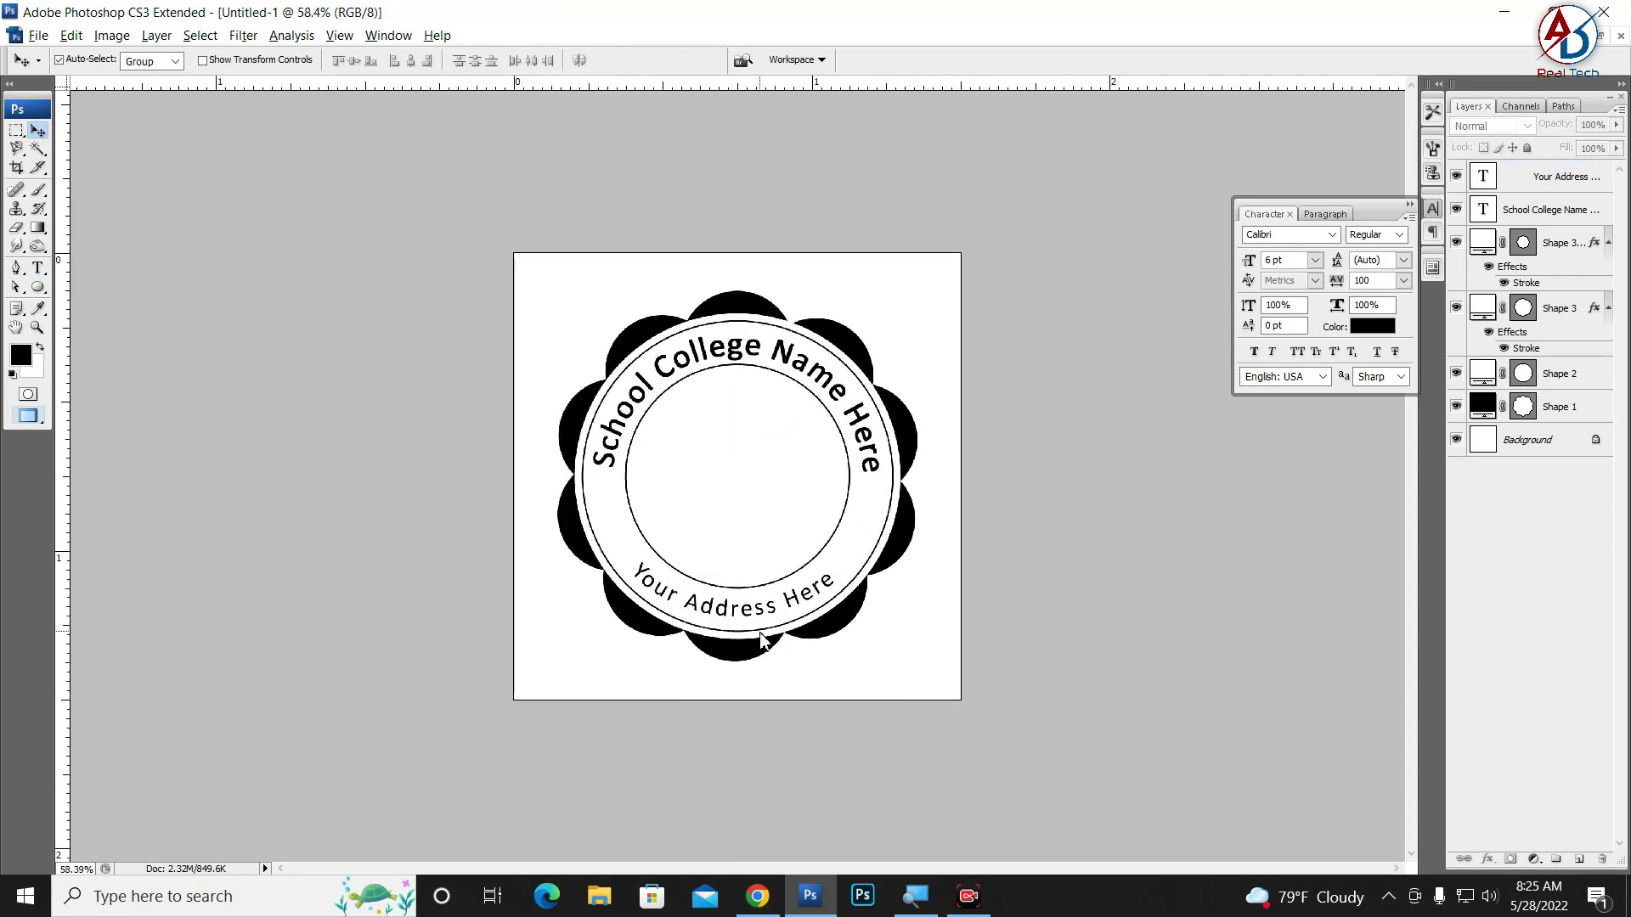
scroll(763, 639, "up", 1)
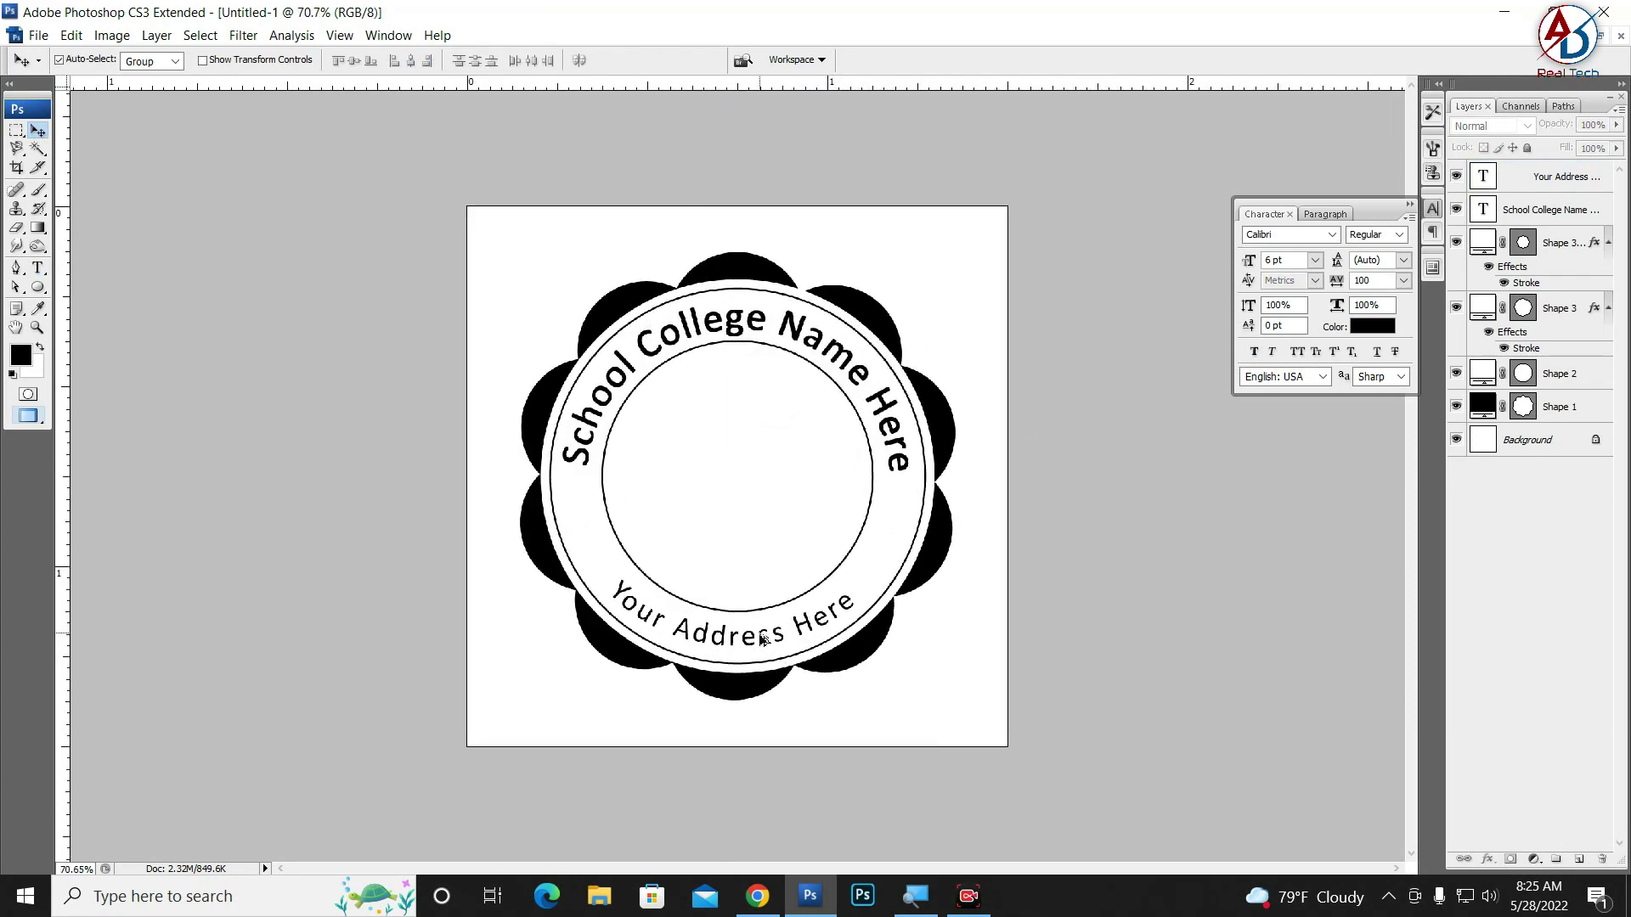
Set the Ellipse Tool to Shape Layers mode with no layer style
left_click(37, 287)
left_click(106, 318)
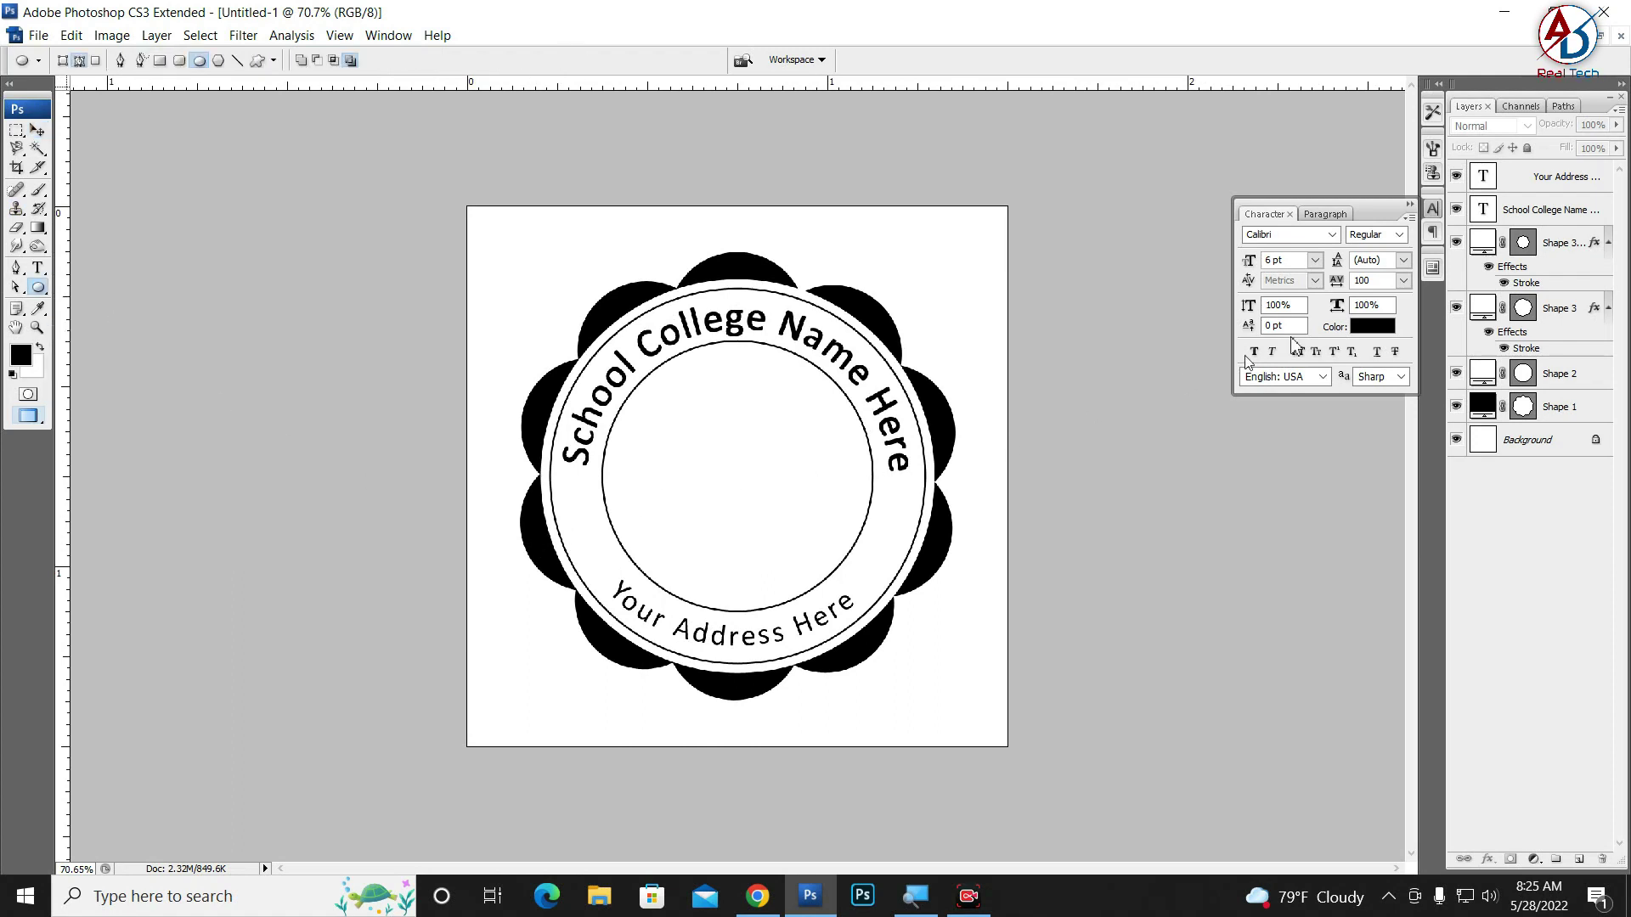
left_click(63, 61)
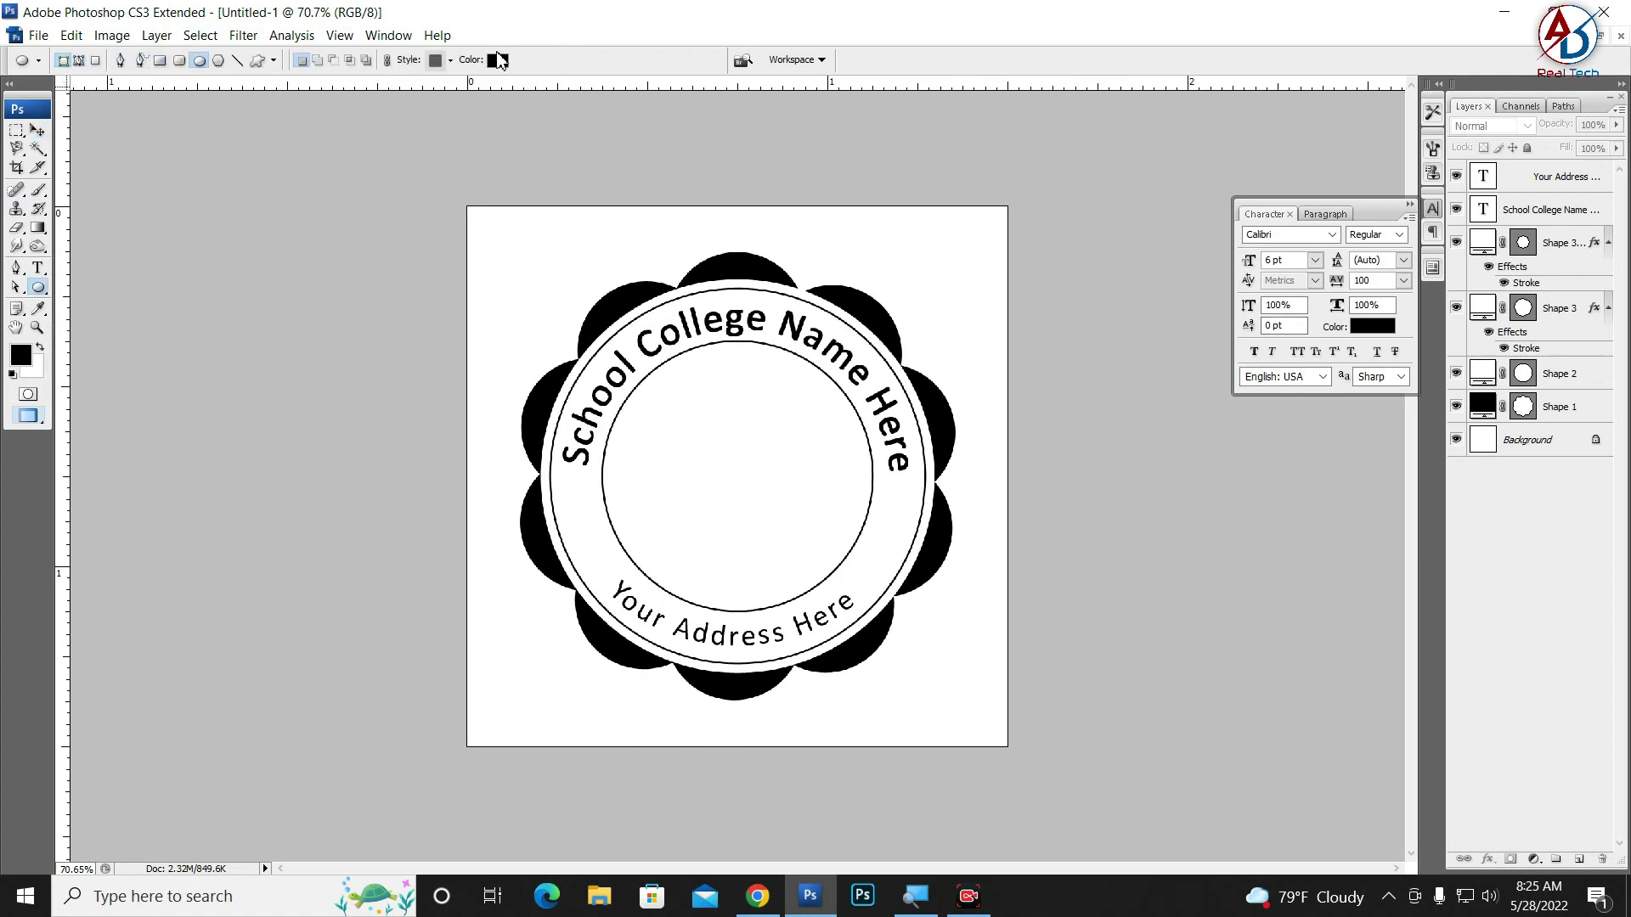
left_click(450, 60)
left_click(355, 100)
Draw a small filled black circle on the ring's left side and shrink it slightly
left_click_drag(721, 491, 586, 532)
key("b")
key("v")
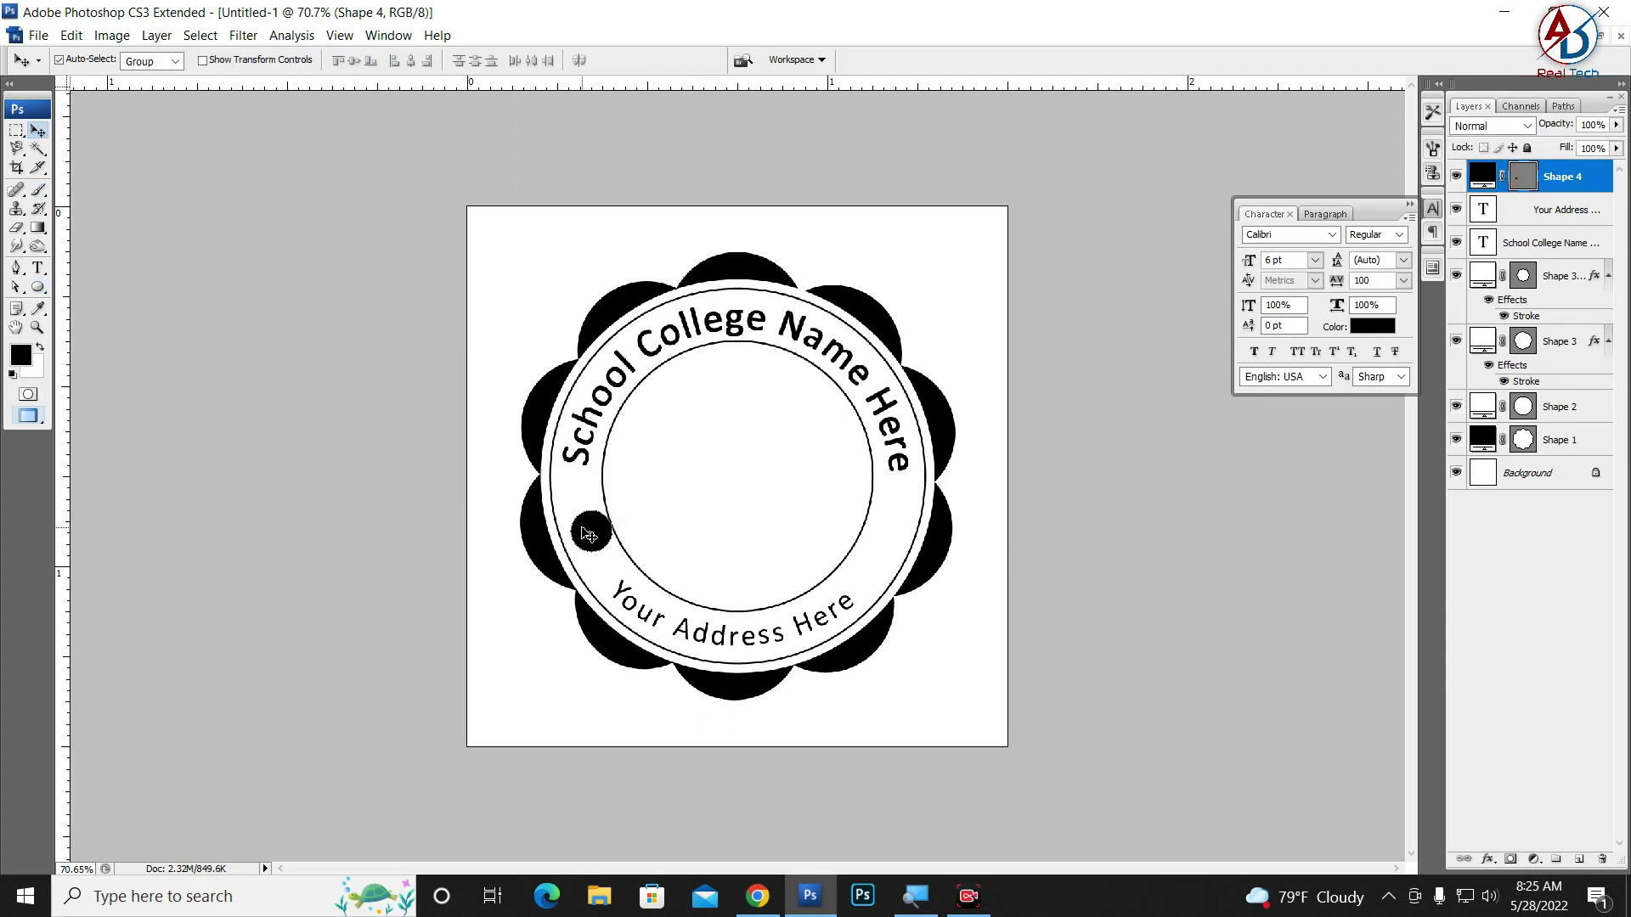
key("ctrl+t")
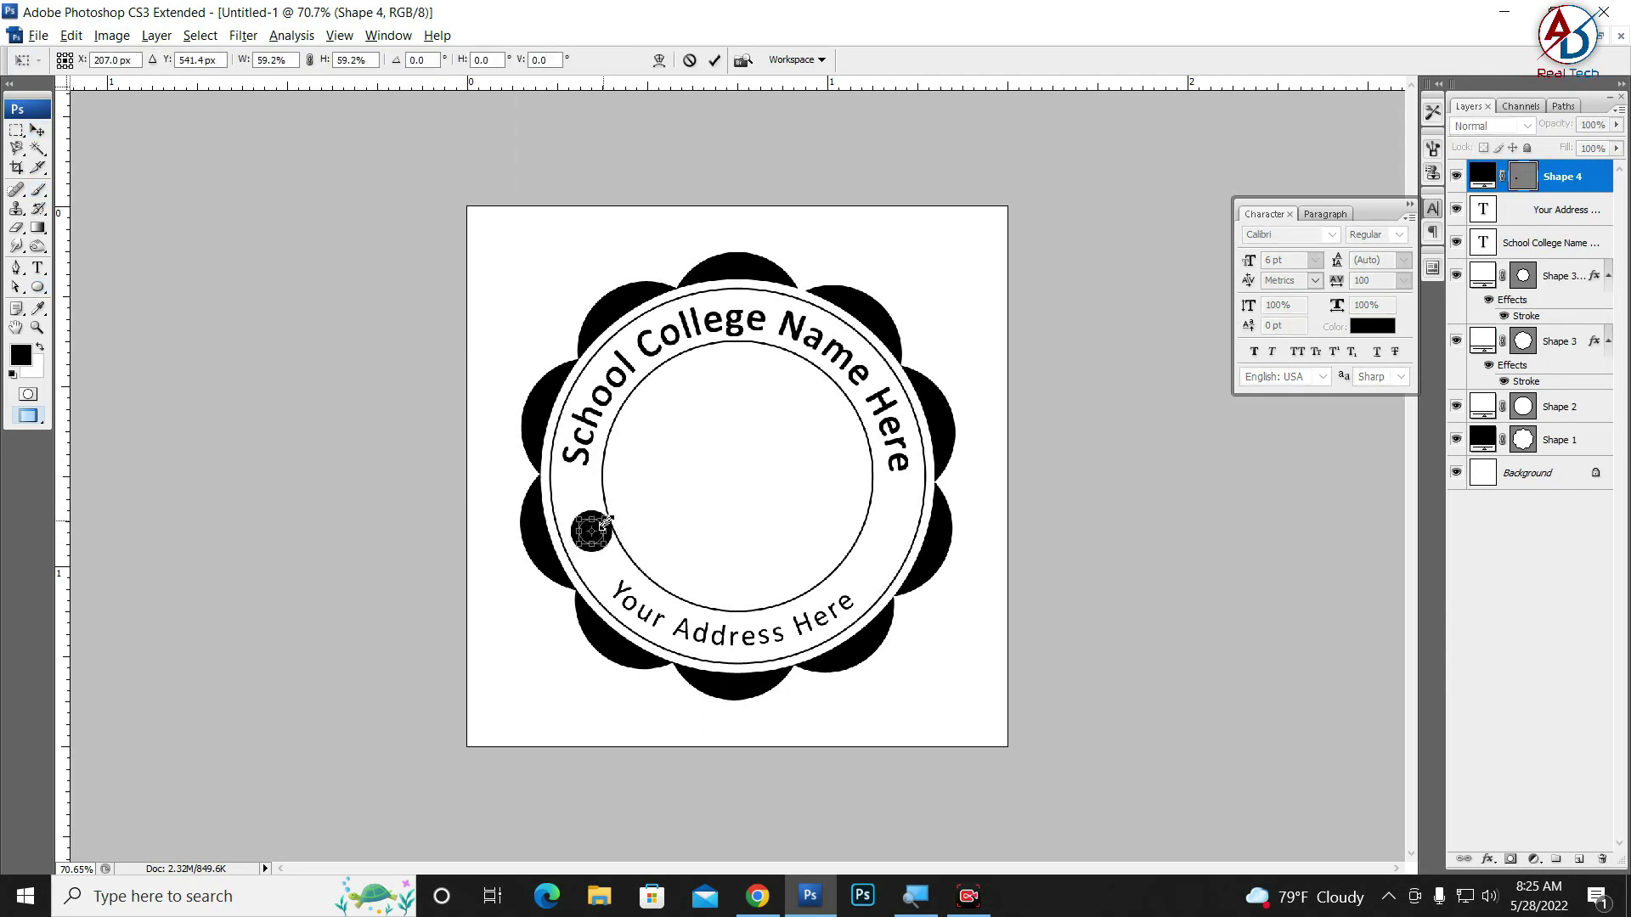
left_click_drag(607, 517, 597, 534)
key("Return")
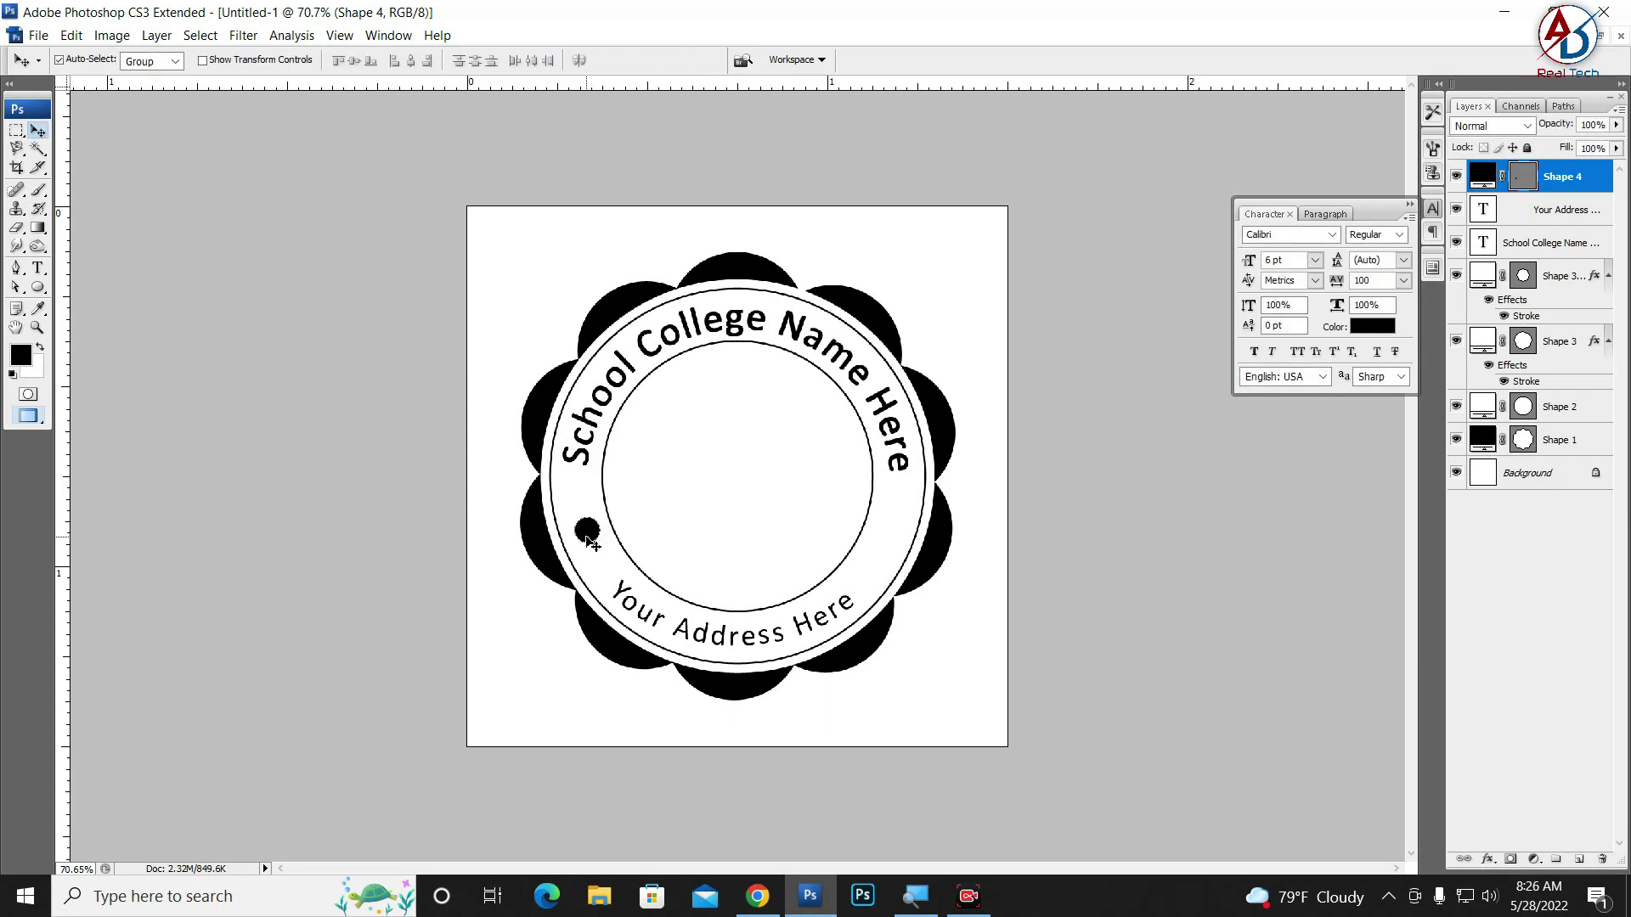
Place a copy of the dot on the ring's right side and nudge it to balance
left_click_drag(588, 541, 889, 554)
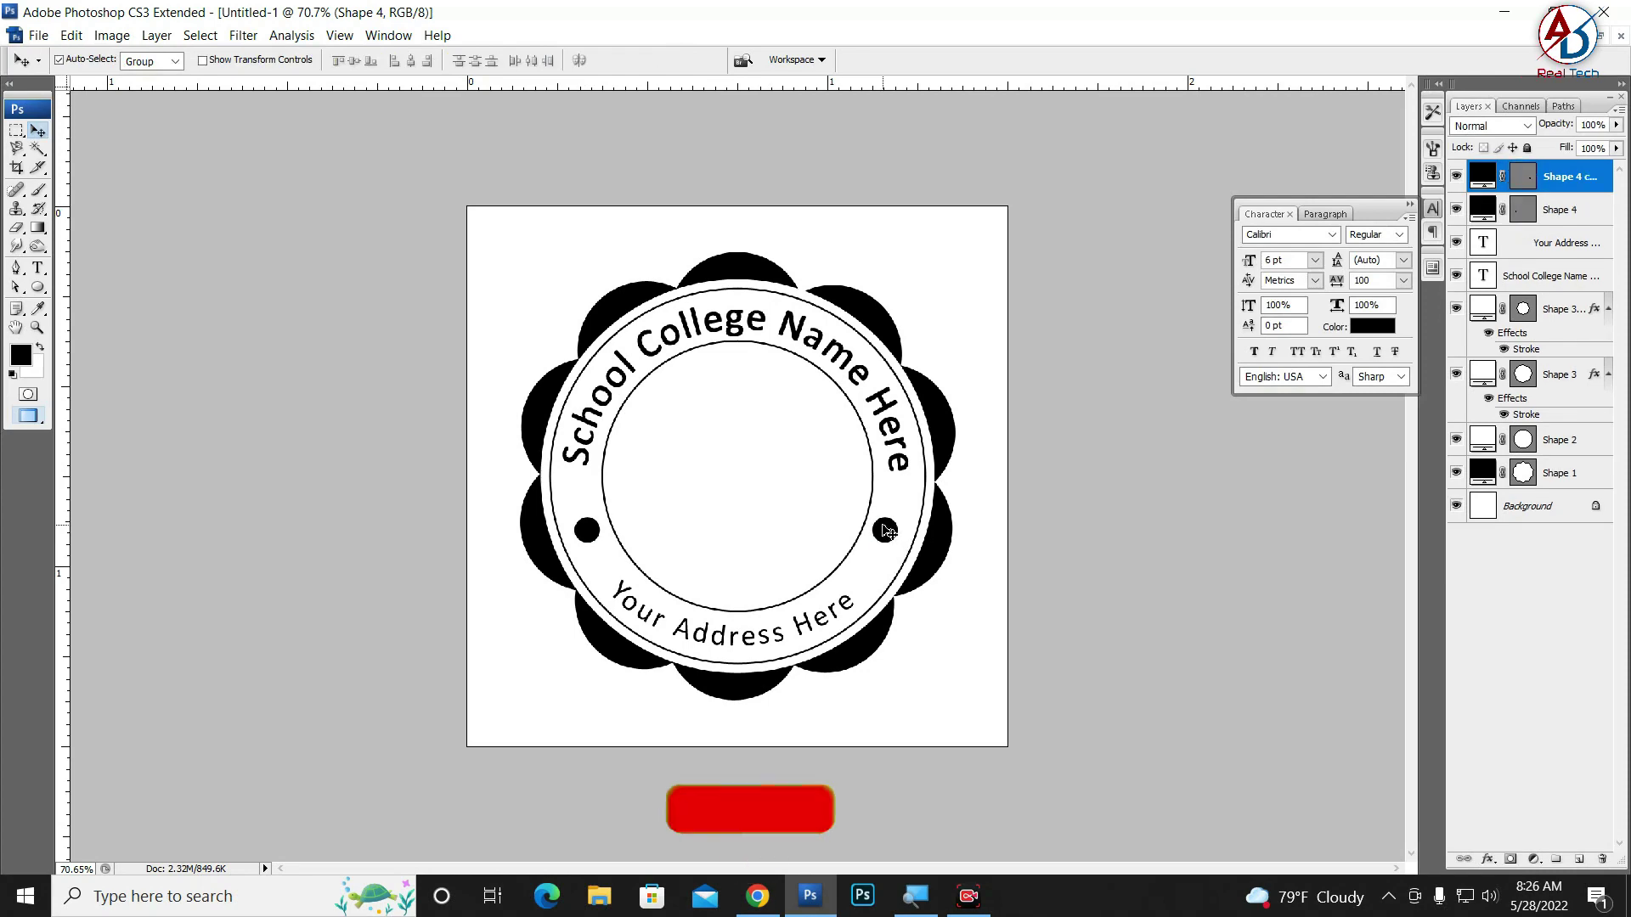
left_click(1133, 620)
key("ctrl+0")
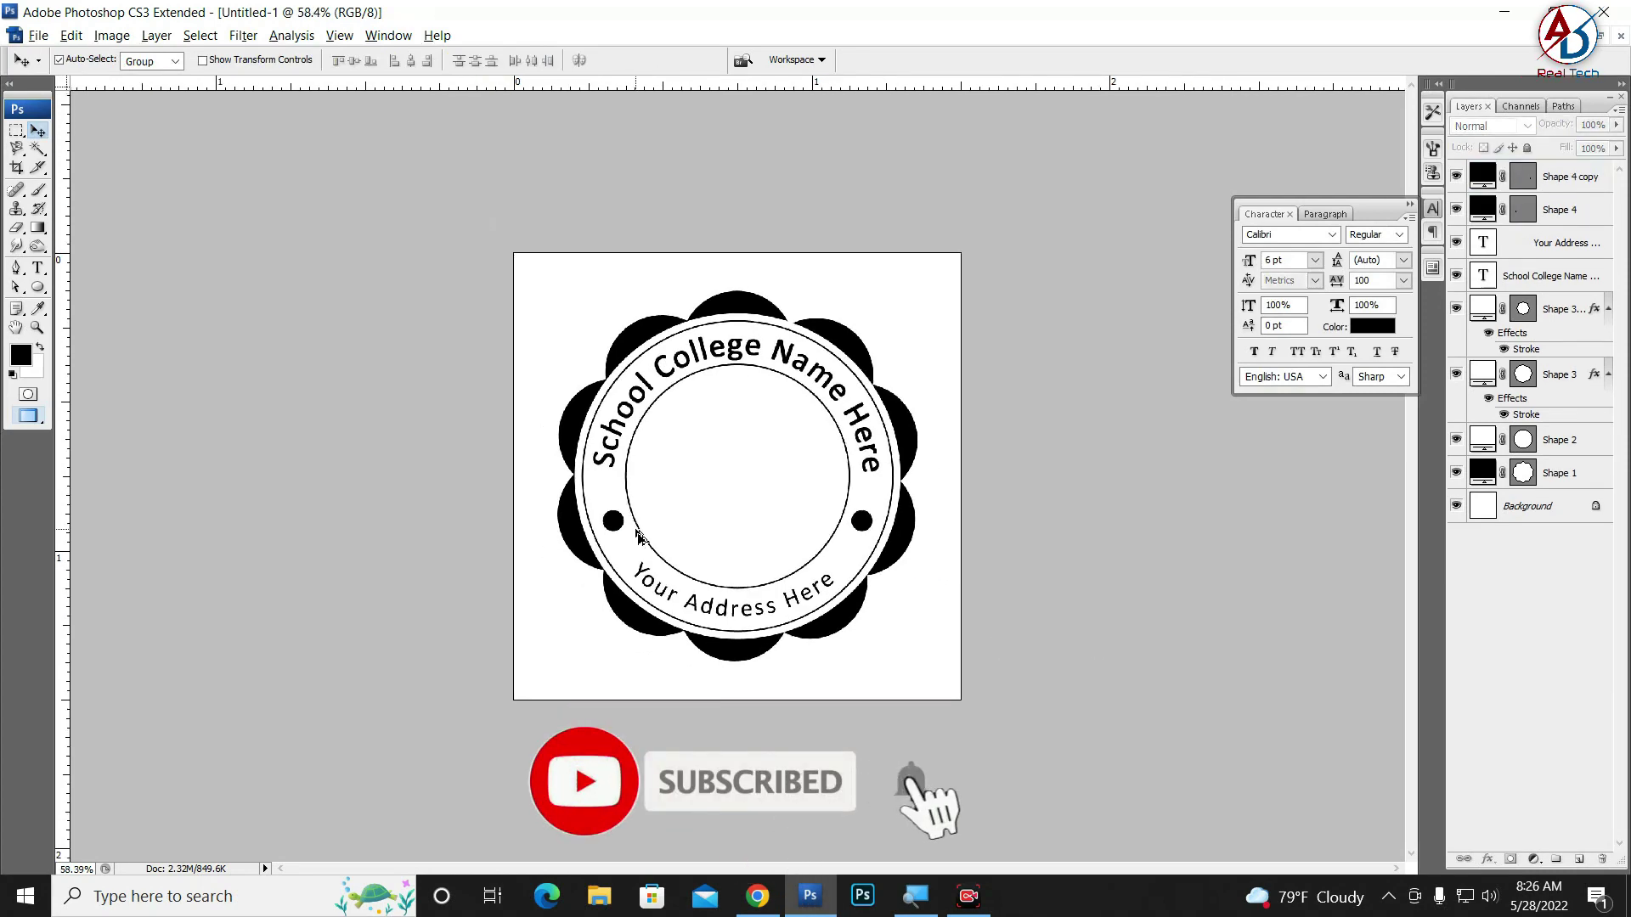
left_click(938, 548)
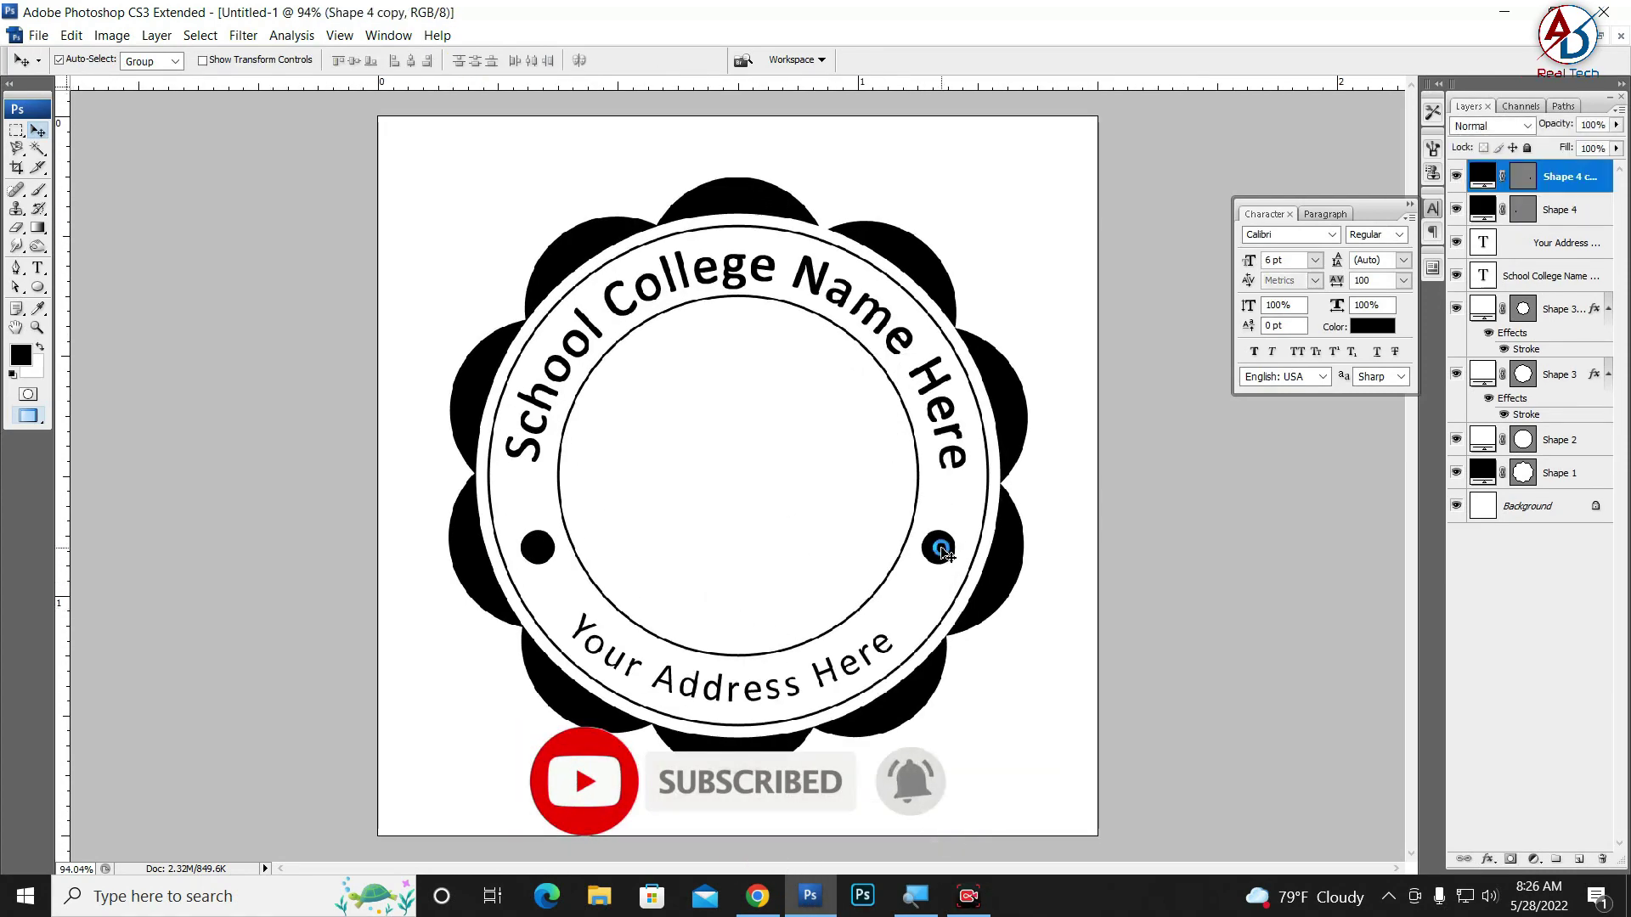
left_click_drag(938, 546, 941, 548)
left_click(1063, 629)
key("ctrl+minus")
key("ctrl+0")
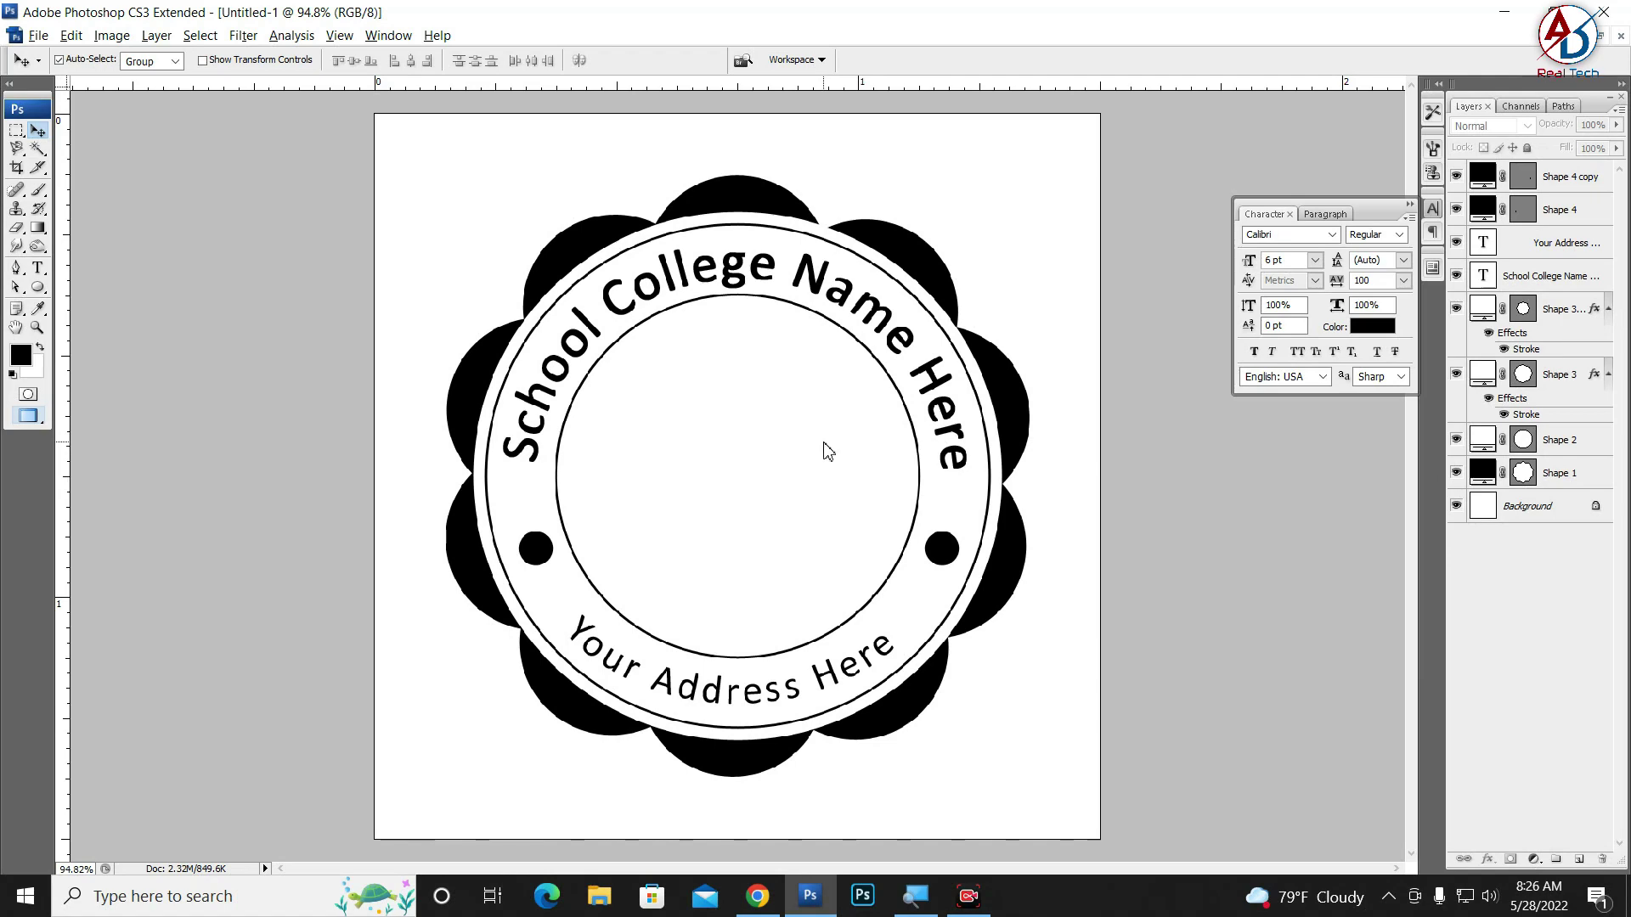
scroll(828, 452, "down", 2)
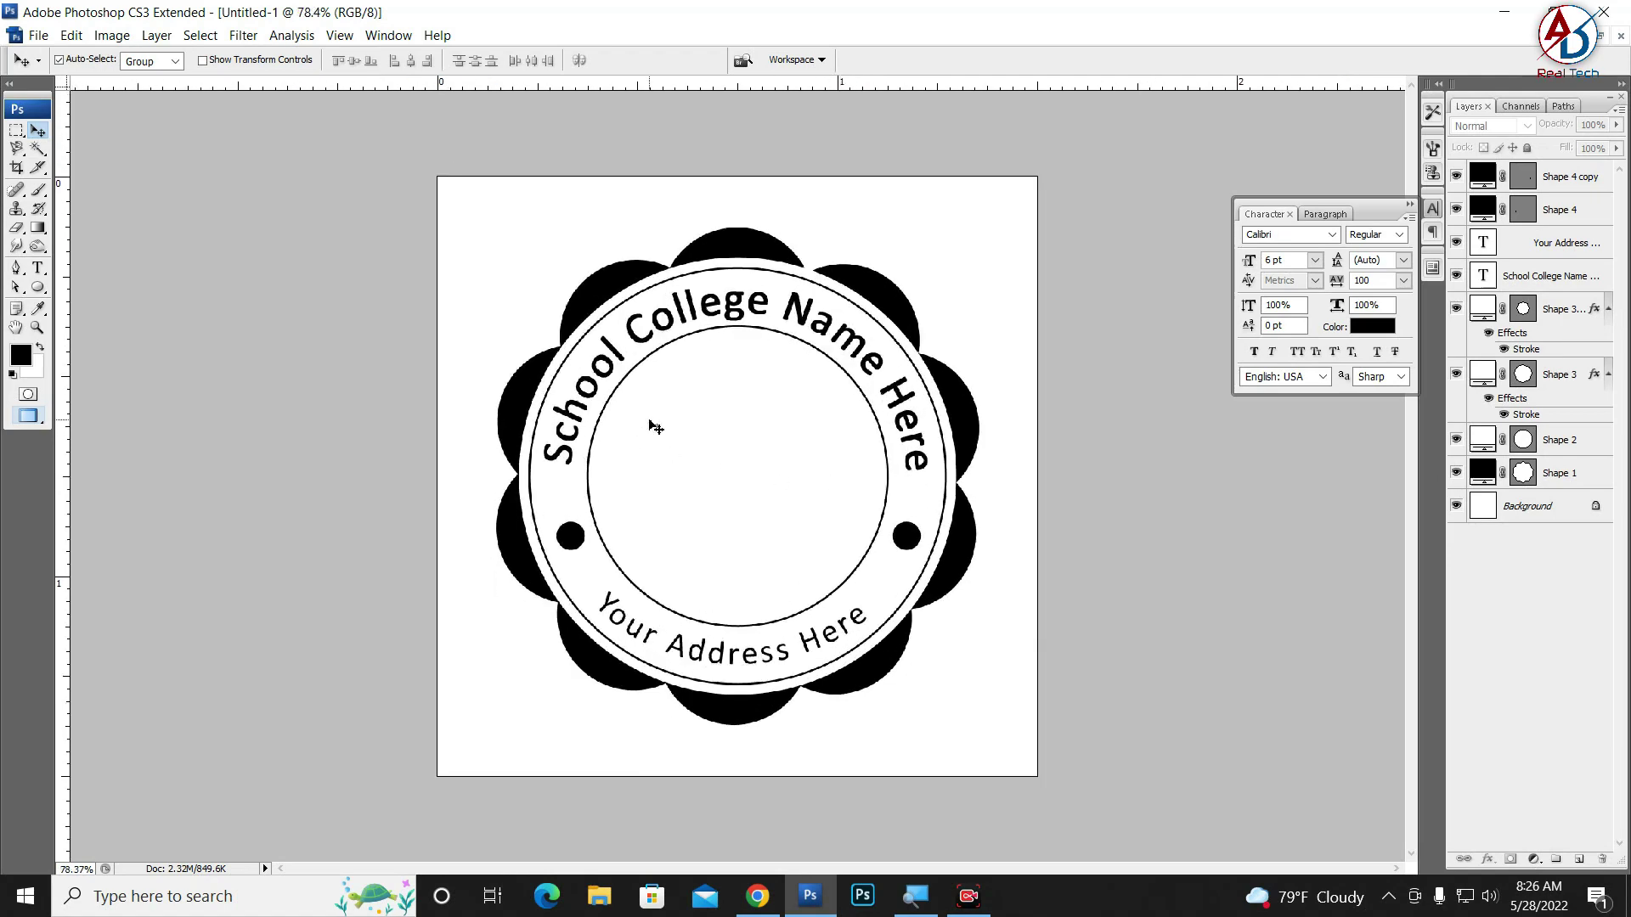
left_click_drag(38, 287, 142, 373)
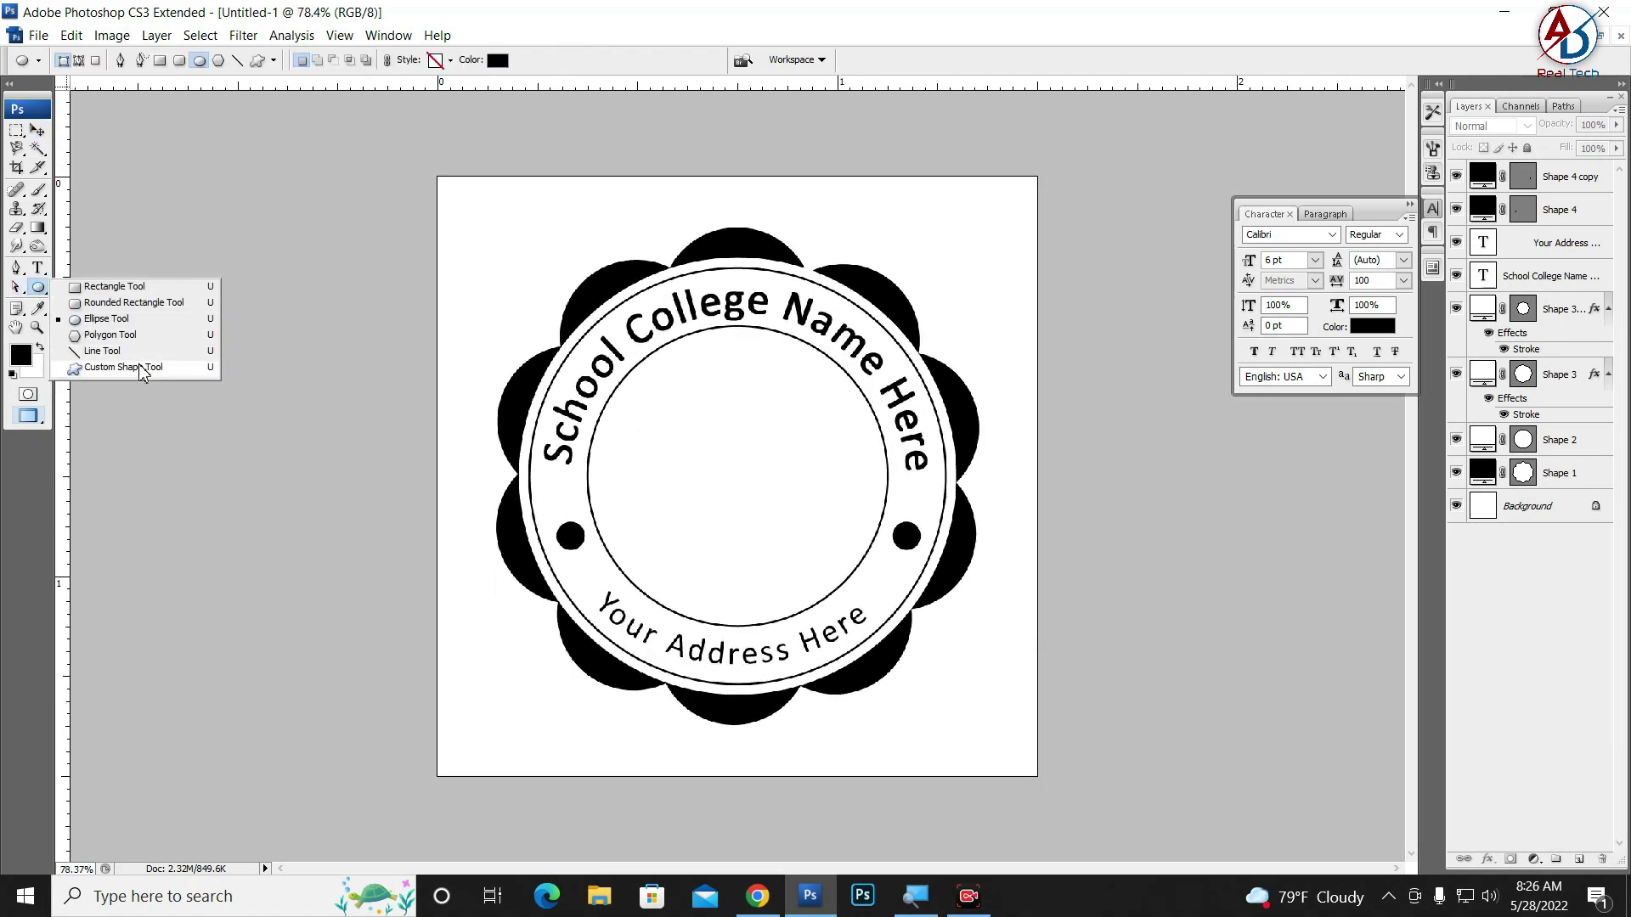
Pick the Triangle shape in the Custom Shape Tool and switch to Paths mode
left_click(142, 374)
left_click(343, 60)
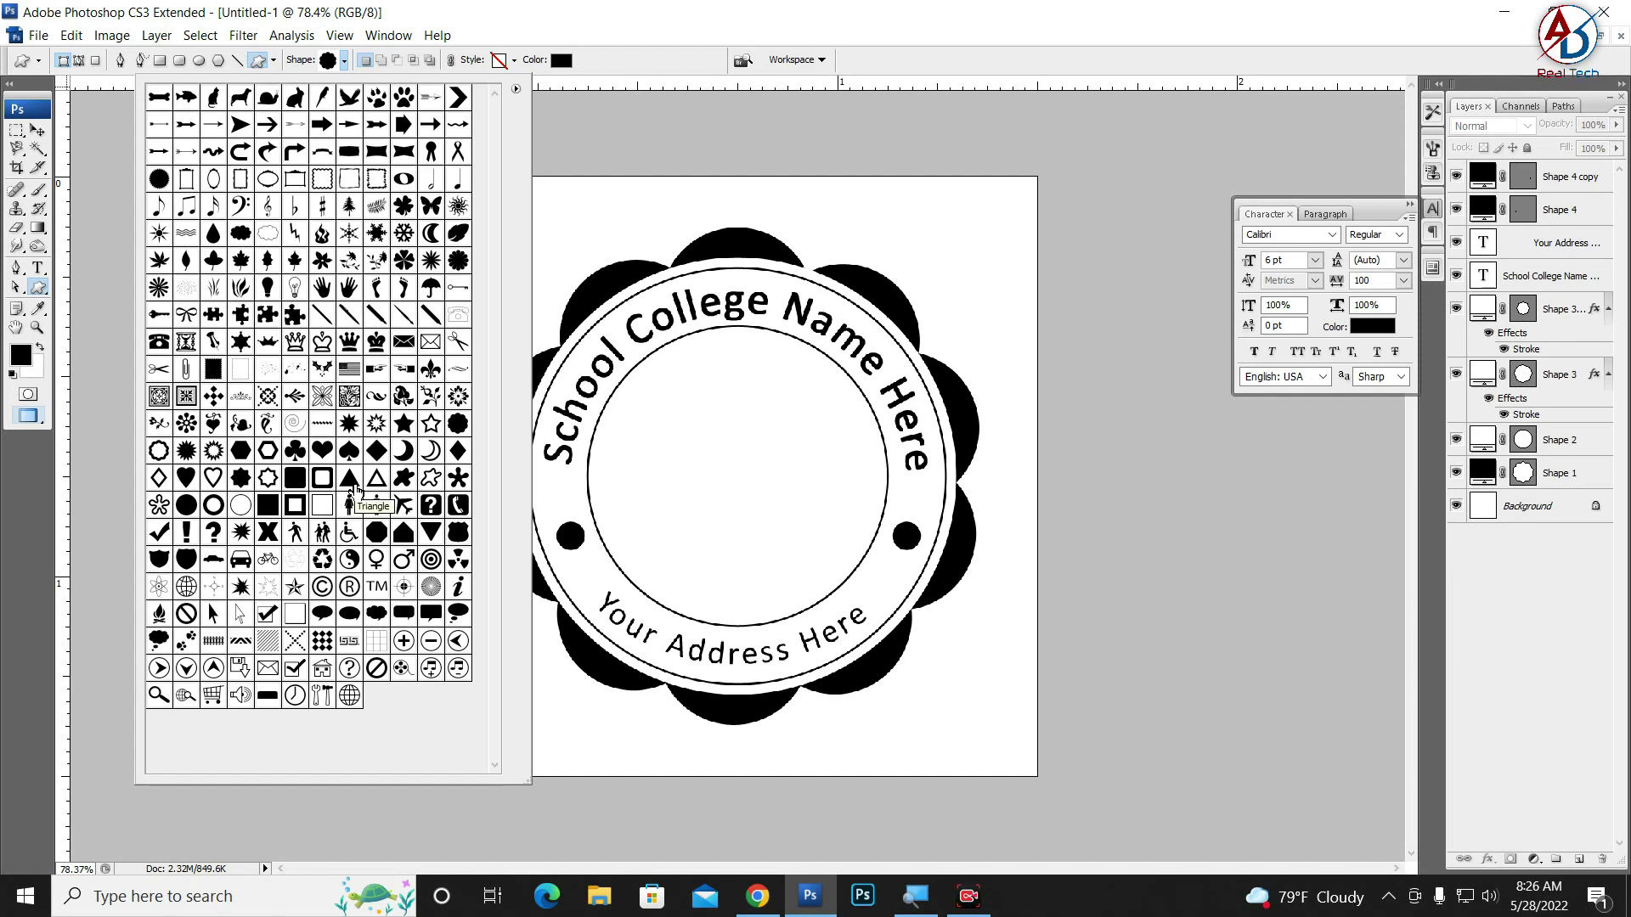
left_click(357, 489)
left_click(704, 25)
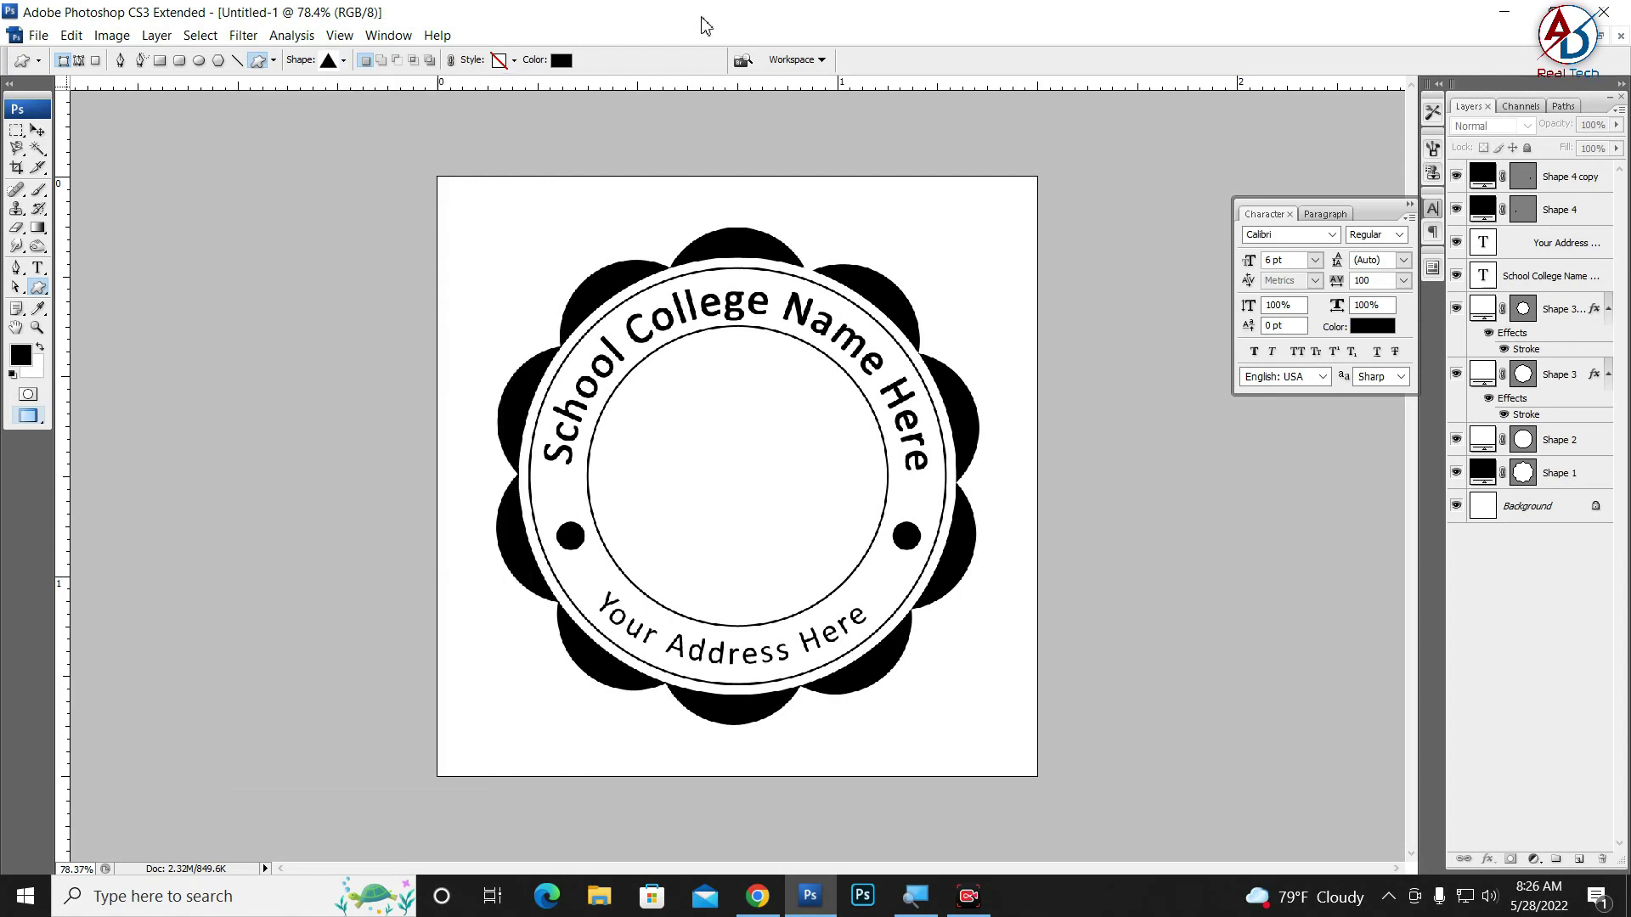
left_click(82, 61)
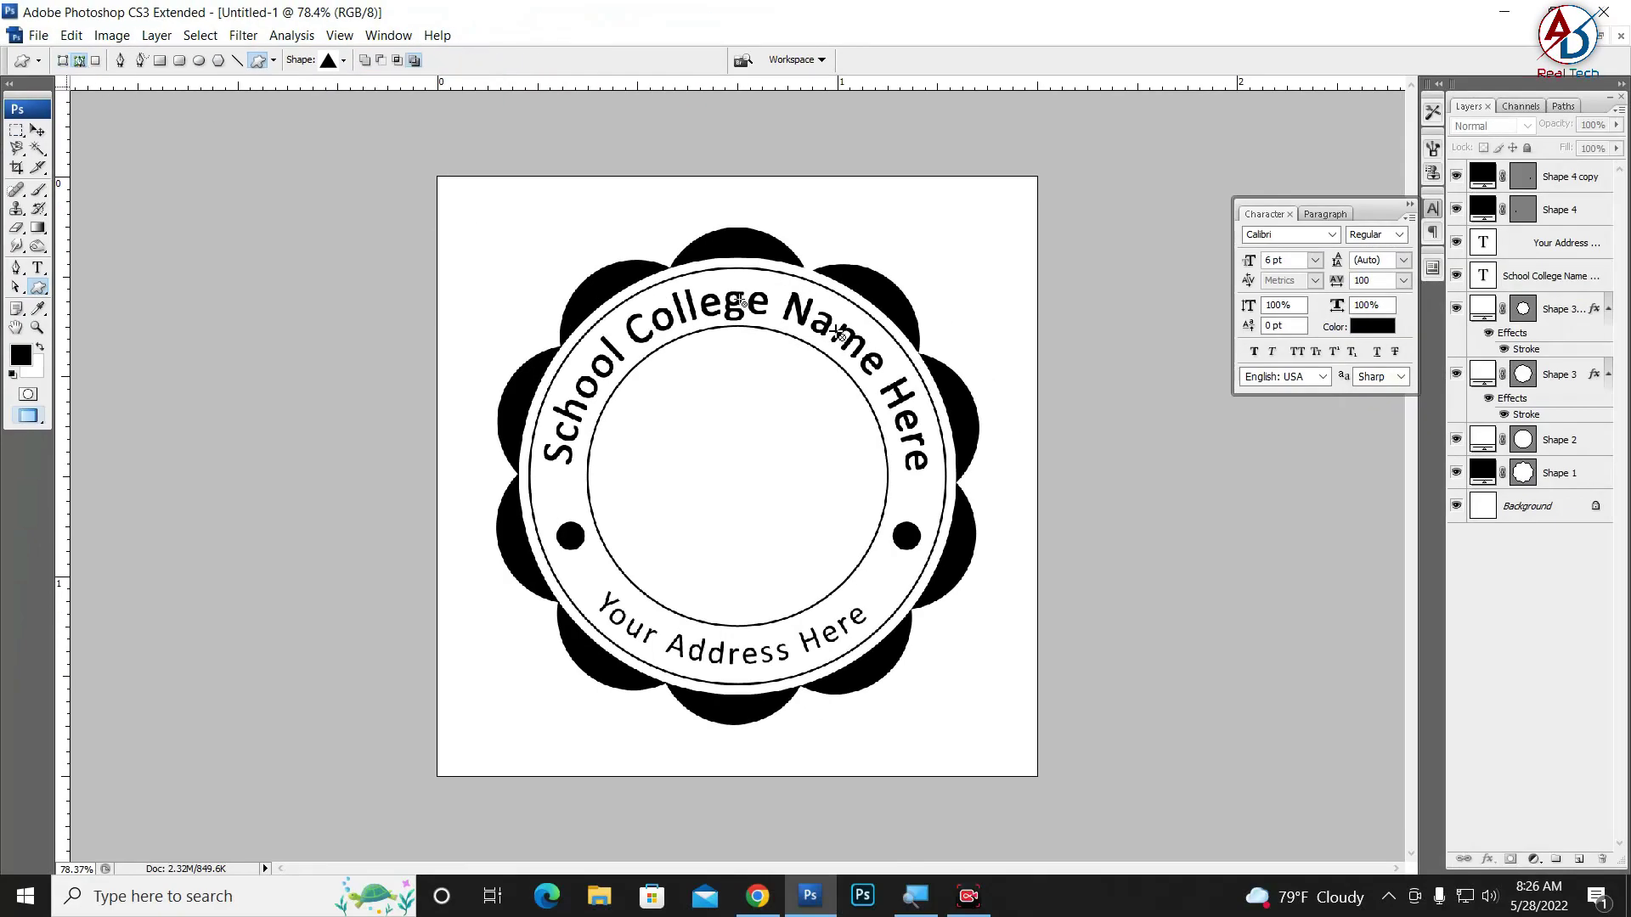
On a new layer, draw a triangle path inside the inner circle and load it as a selection
left_click(1578, 860)
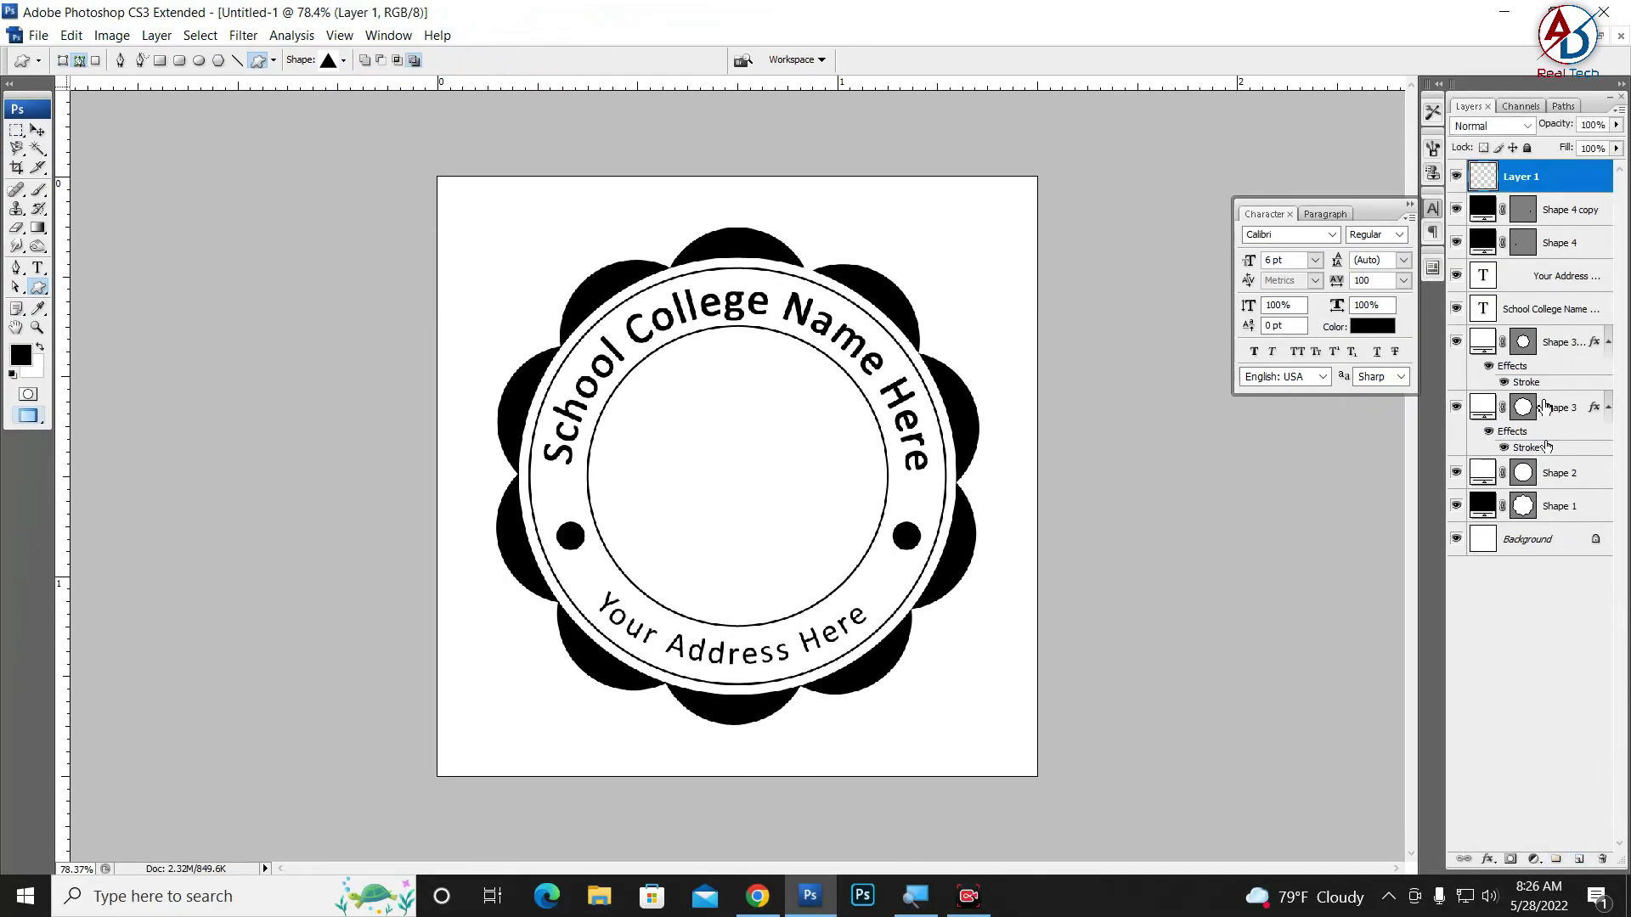
left_click_drag(663, 380, 841, 531)
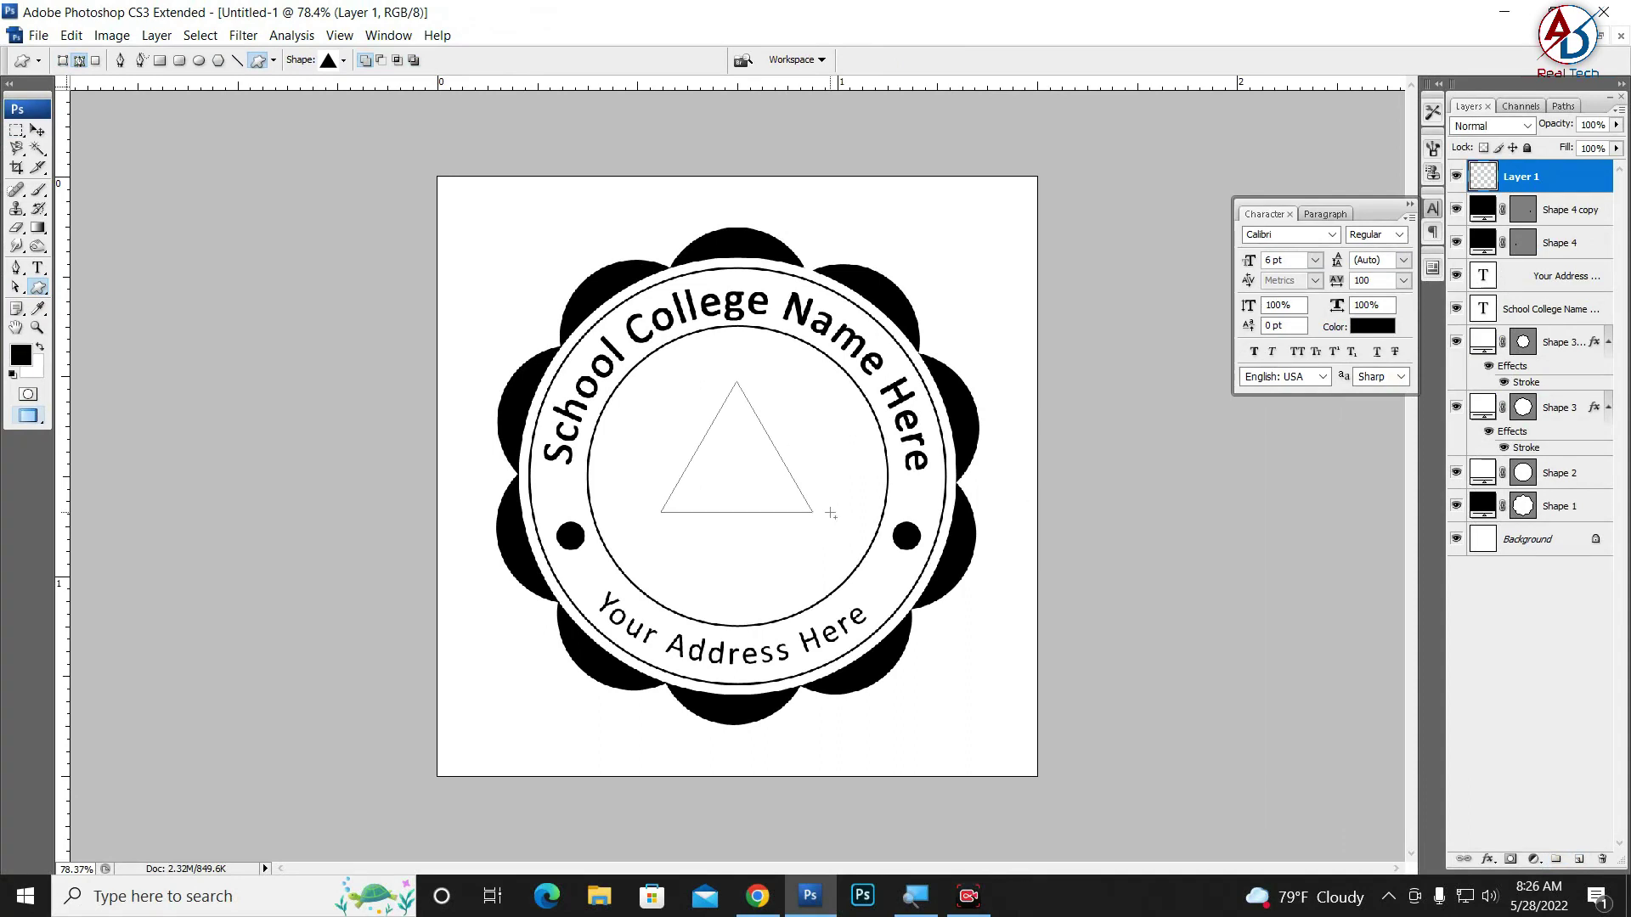
key("shift+alt")
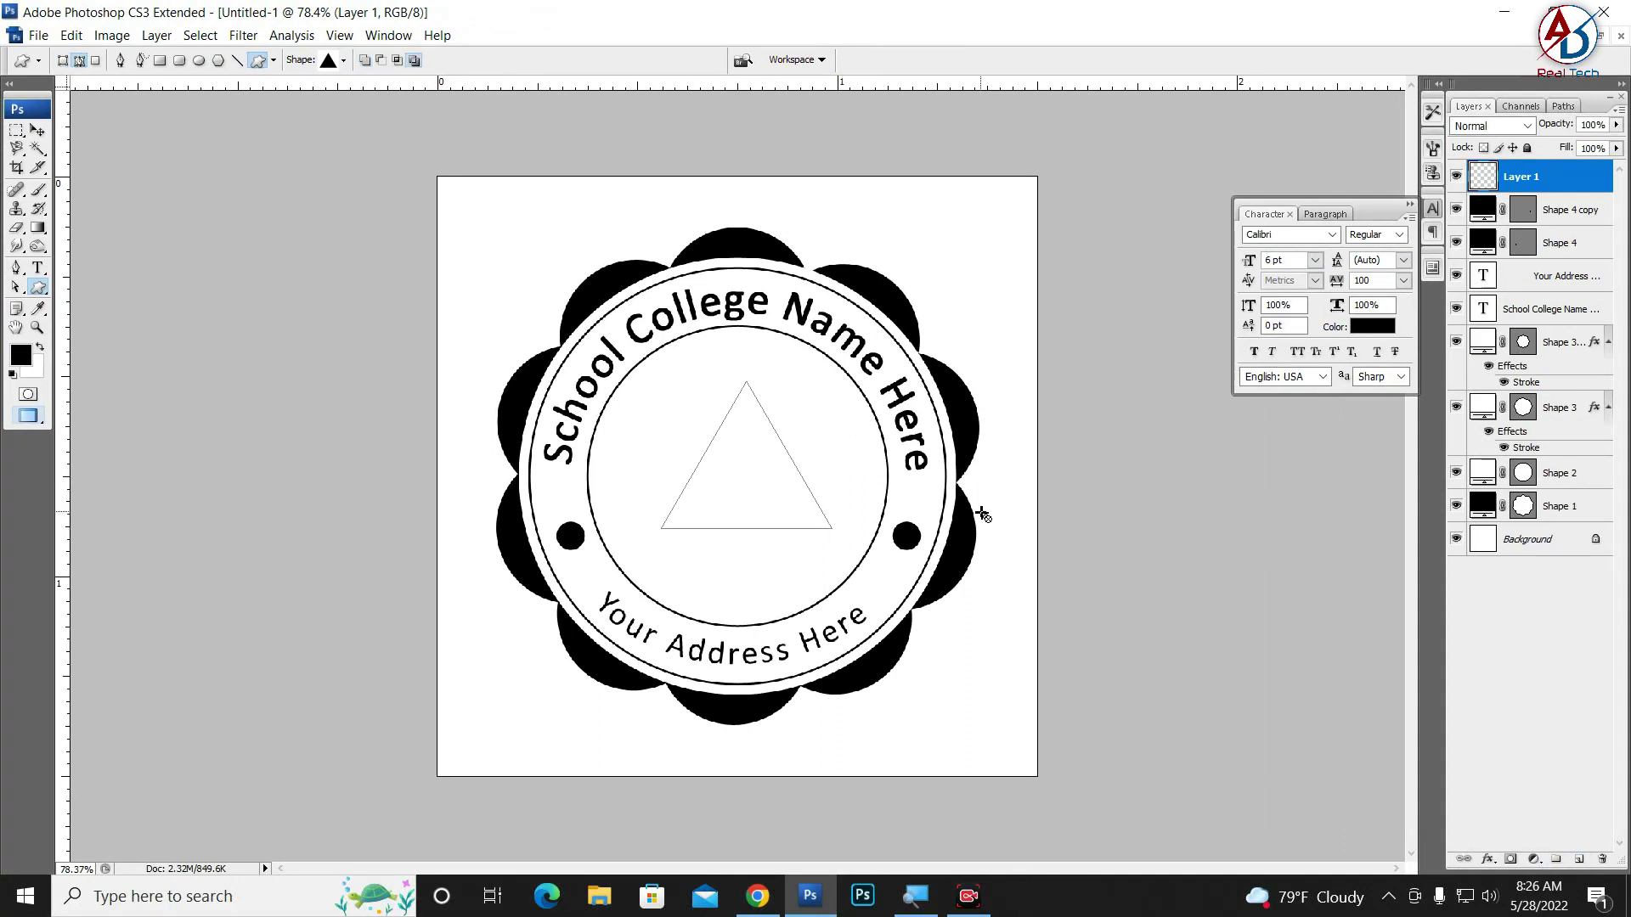
key("ctrl+Return")
Stroke the triangle selection with a 3 px black line and deselect
left_click(72, 35)
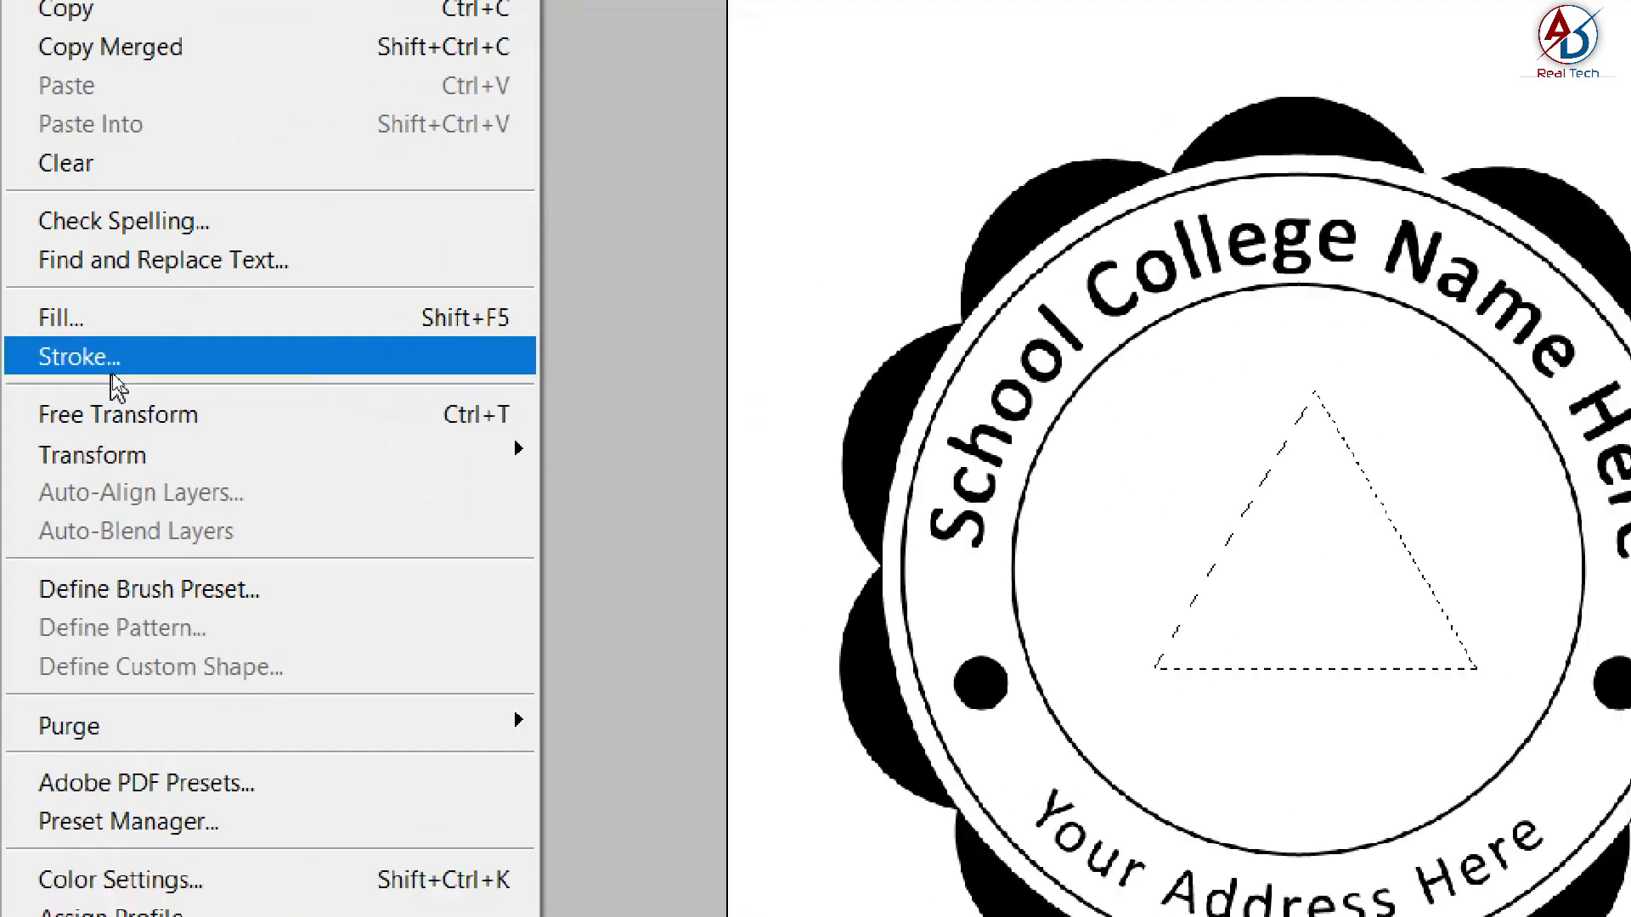
left_click(113, 365)
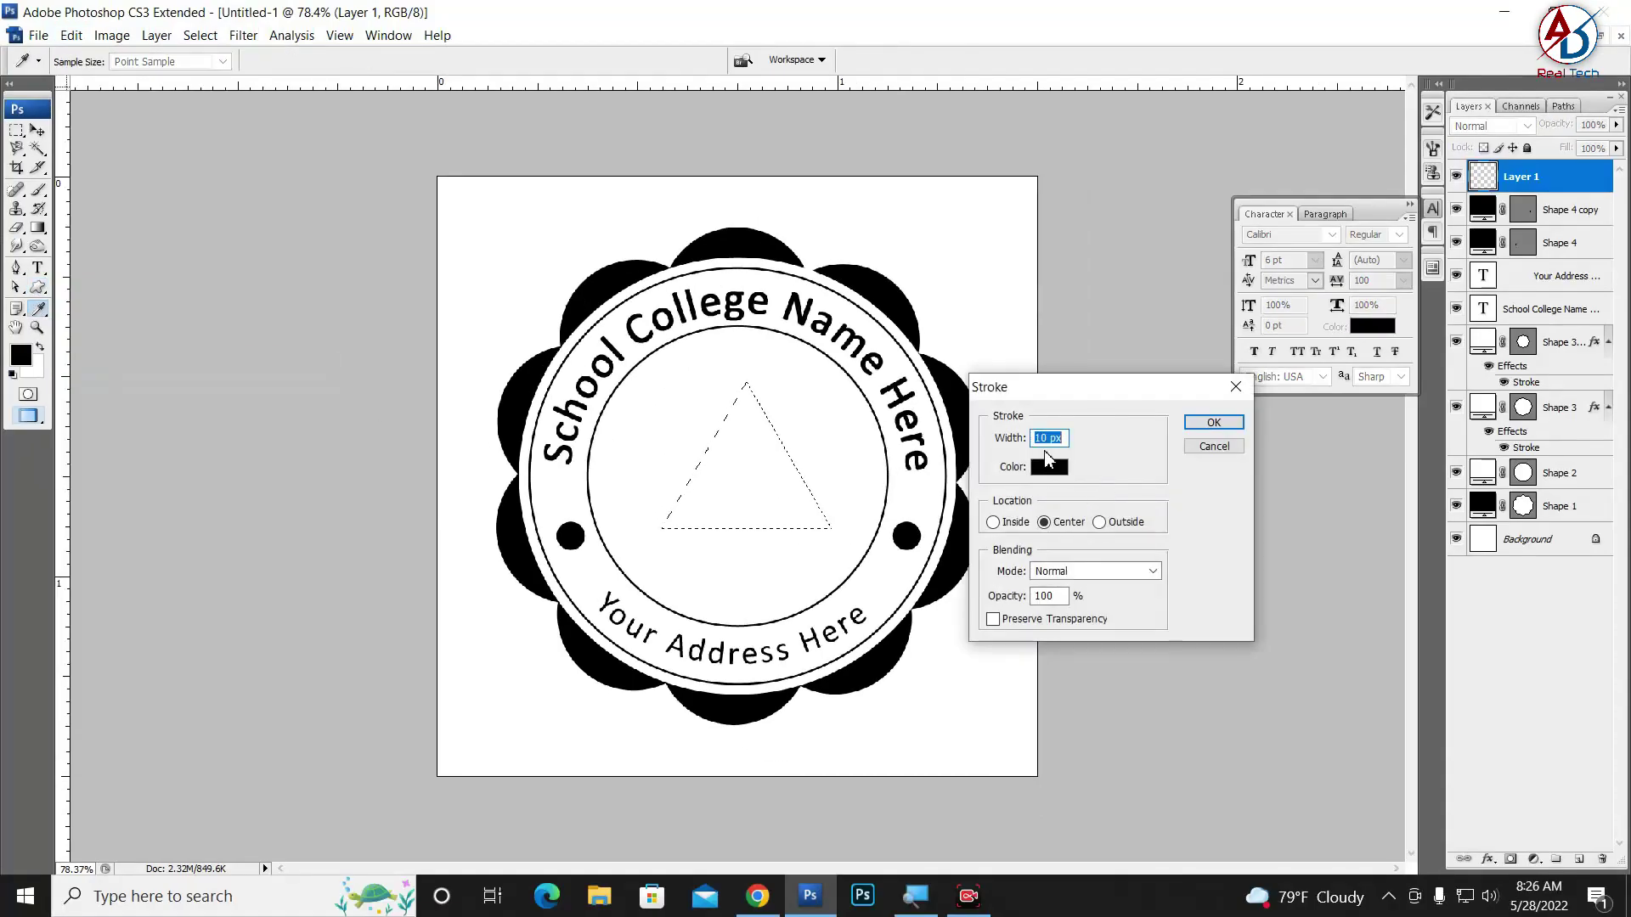
type("3")
left_click(1212, 423)
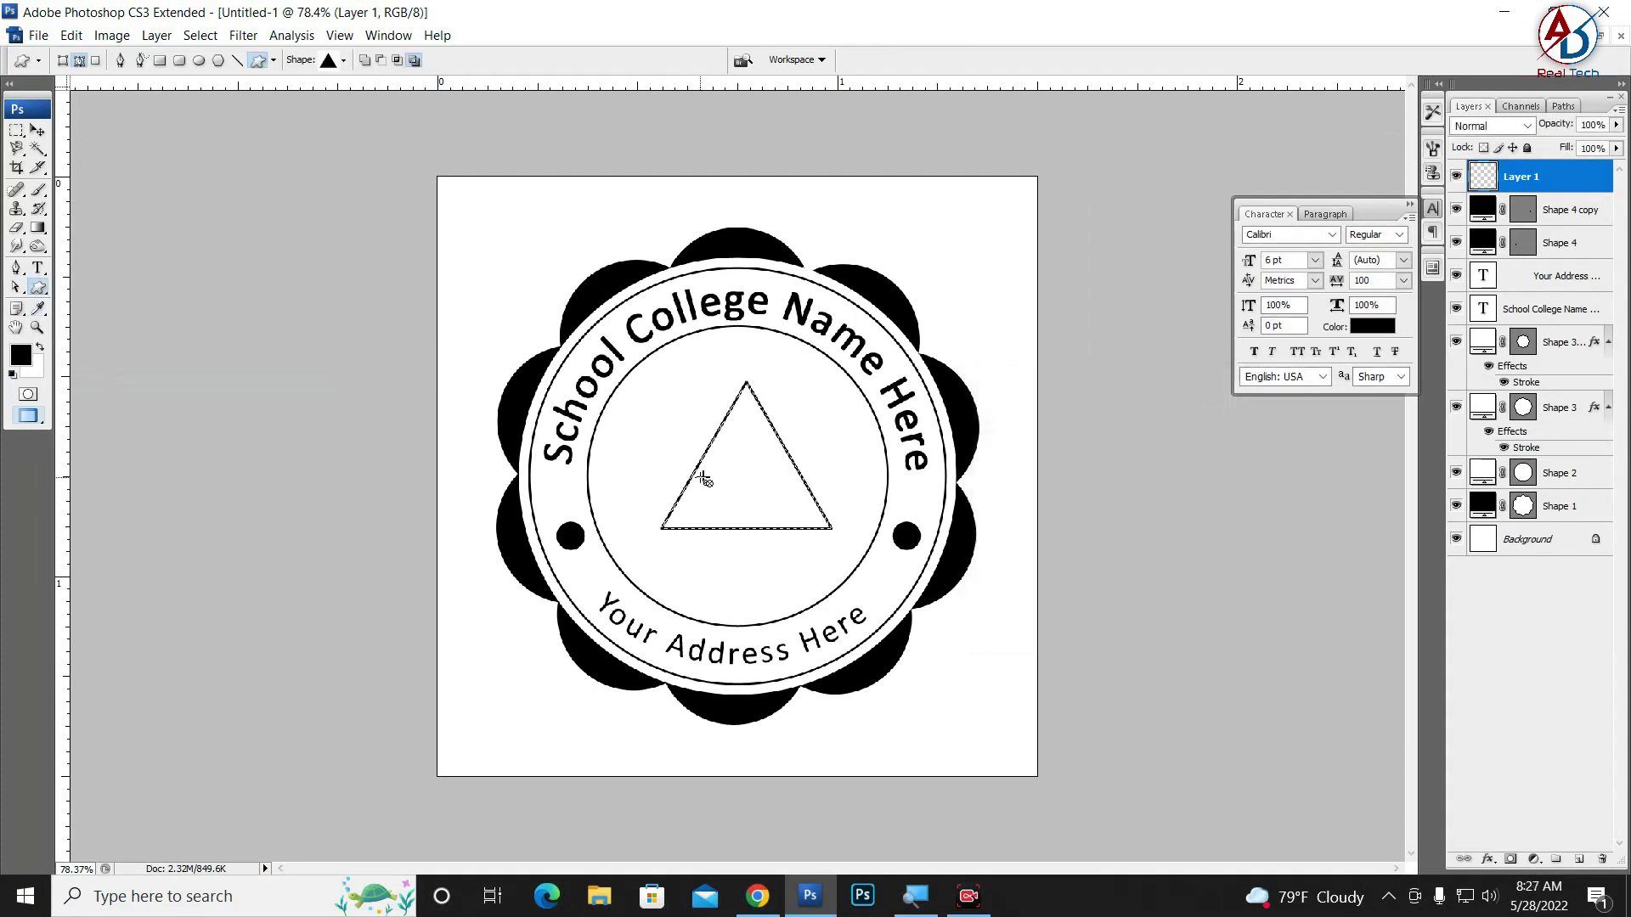
key("ctrl+d")
left_click(37, 130)
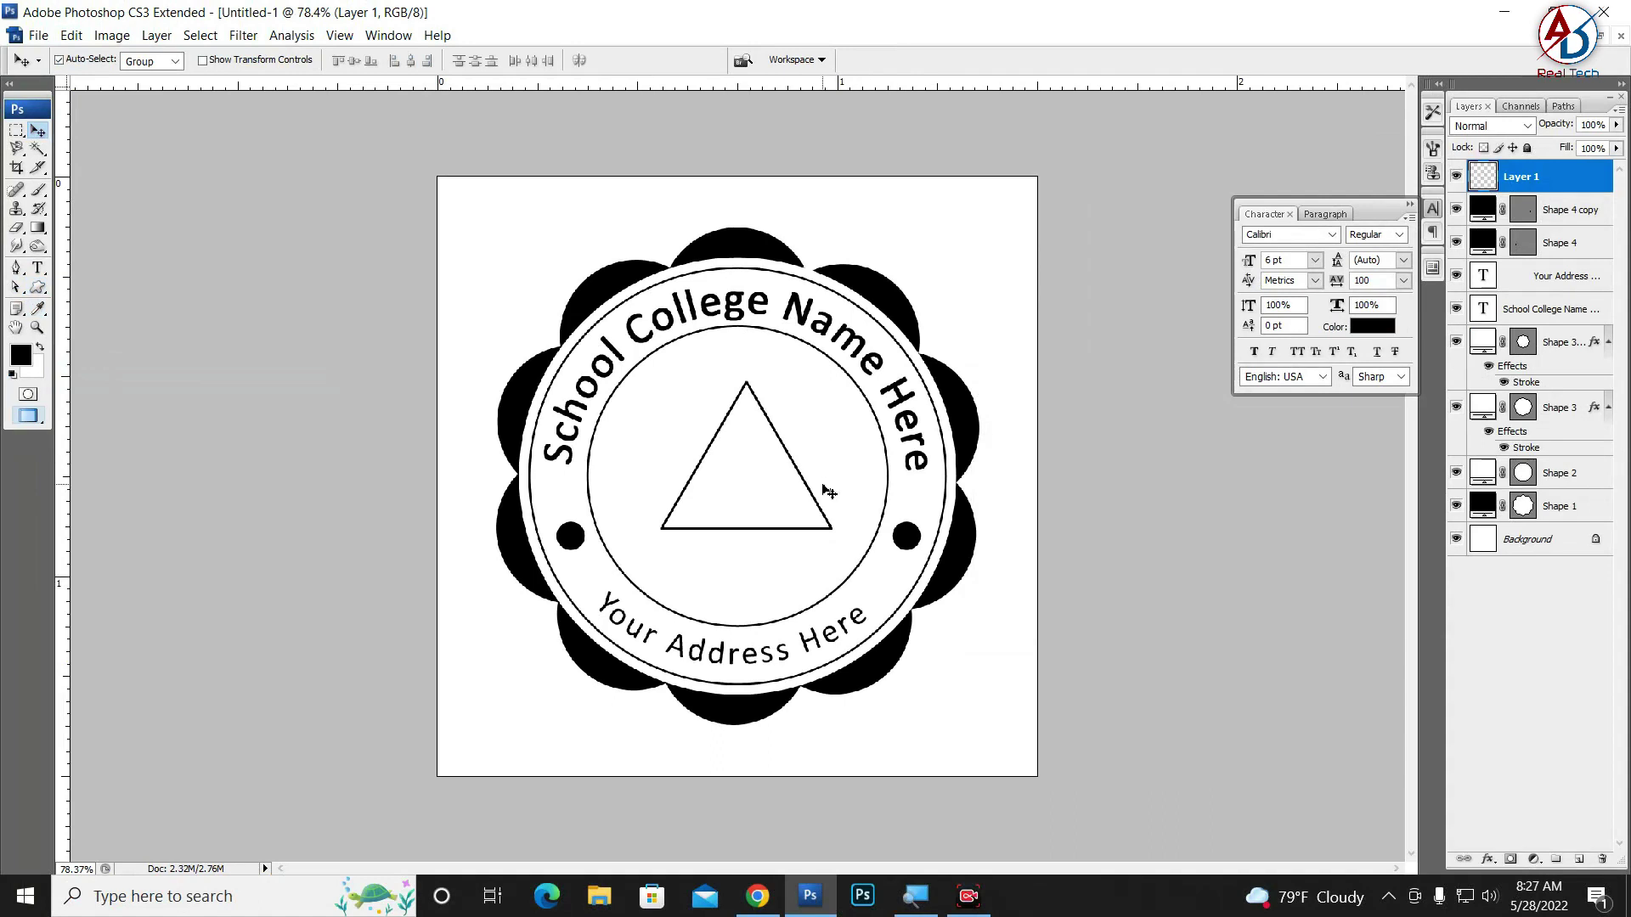
key("ctrl+t")
Duplicate the triangle, rotate the copy 180° and move it down to form a star
key("Return")
left_click_drag(780, 440, 768, 447)
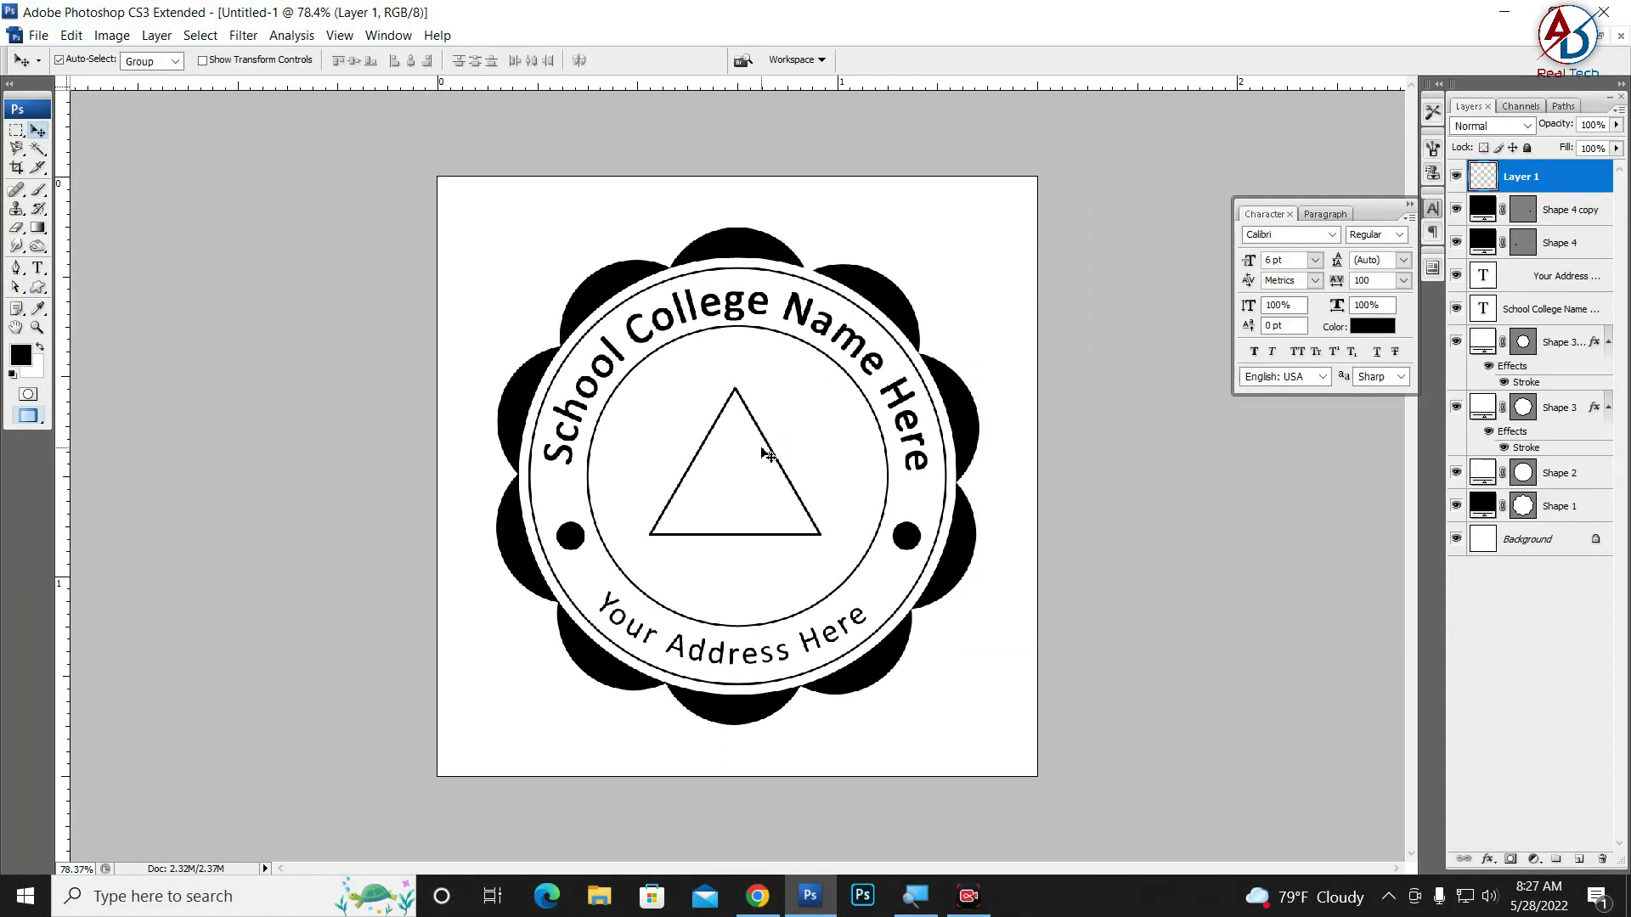
key("ctrl+j")
key("ctrl+t")
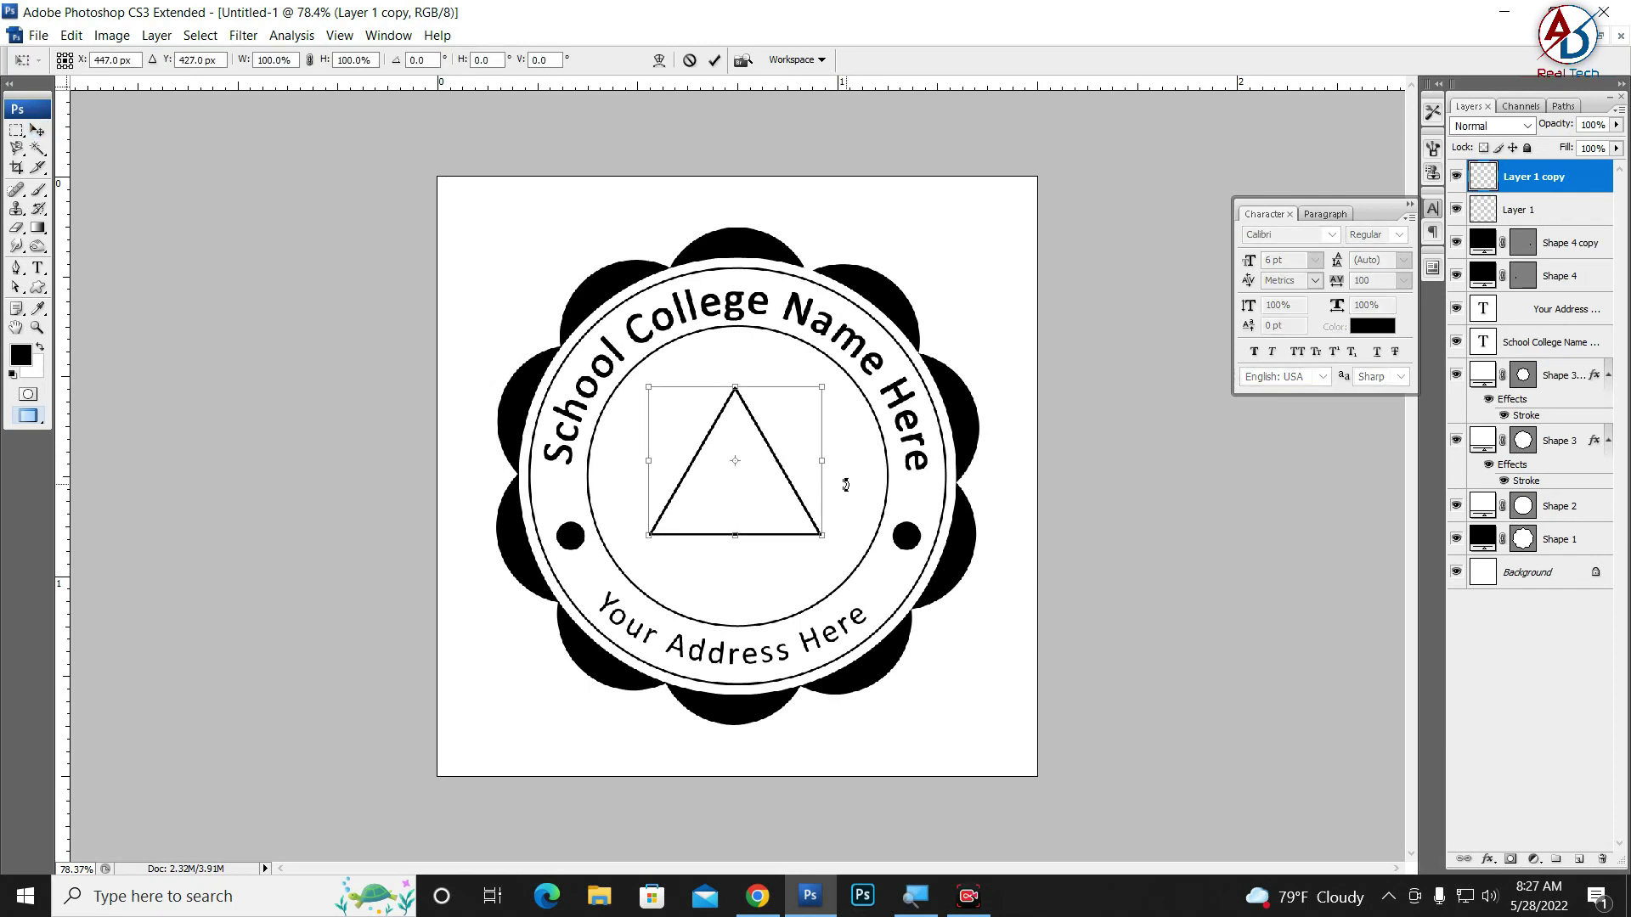
left_click_drag(846, 478, 629, 453)
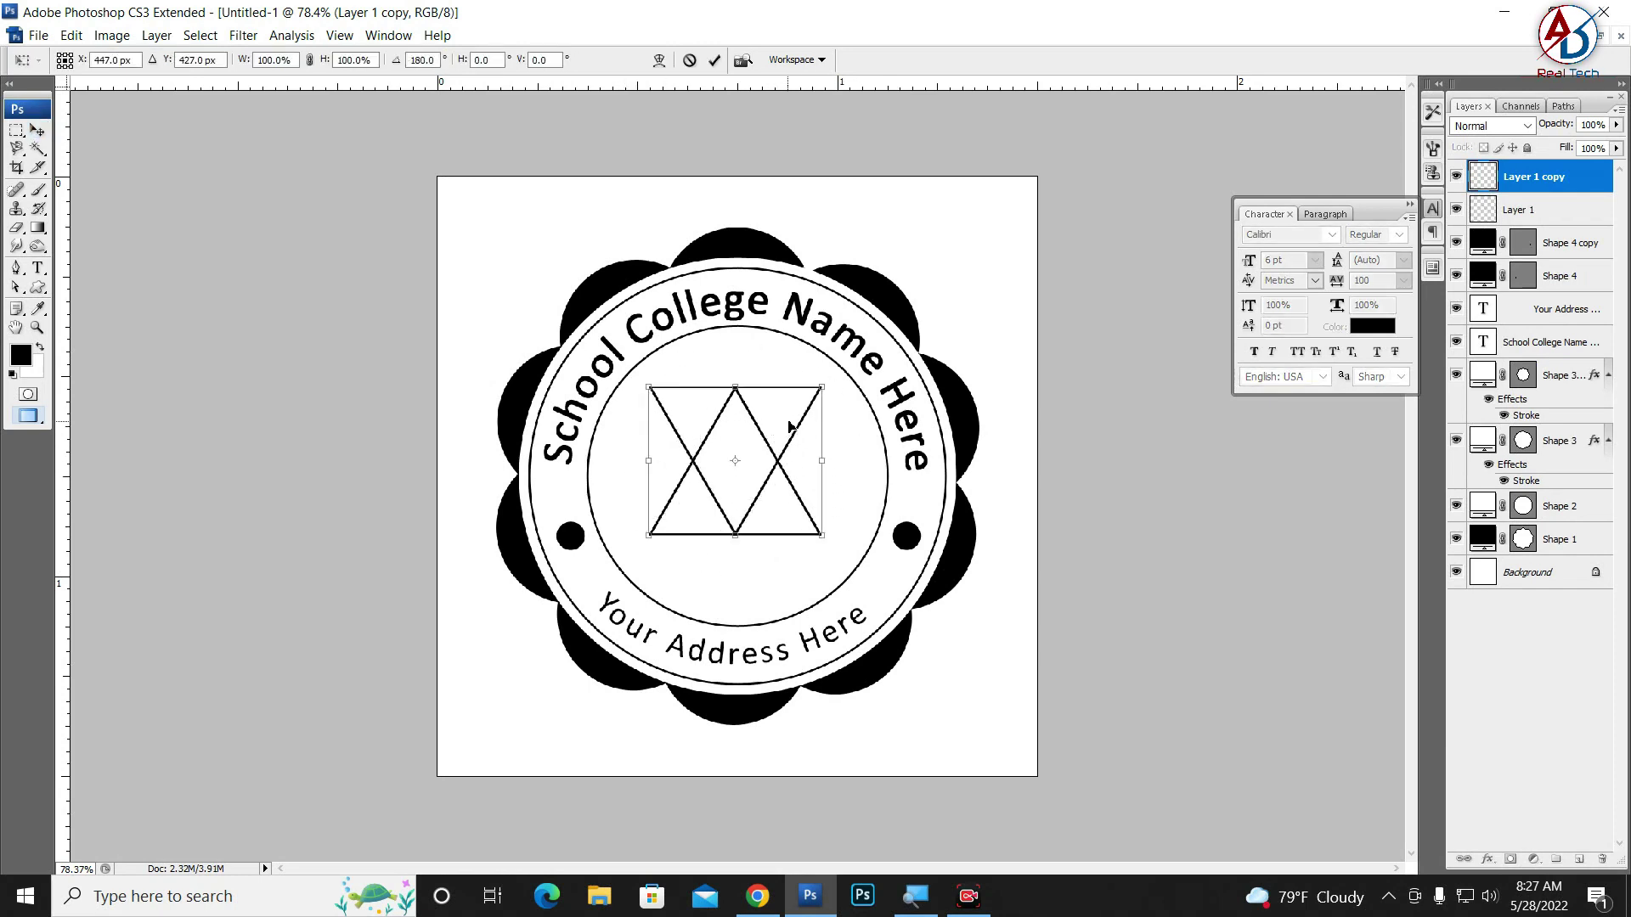
left_click_drag(789, 426, 785, 481)
key("Return")
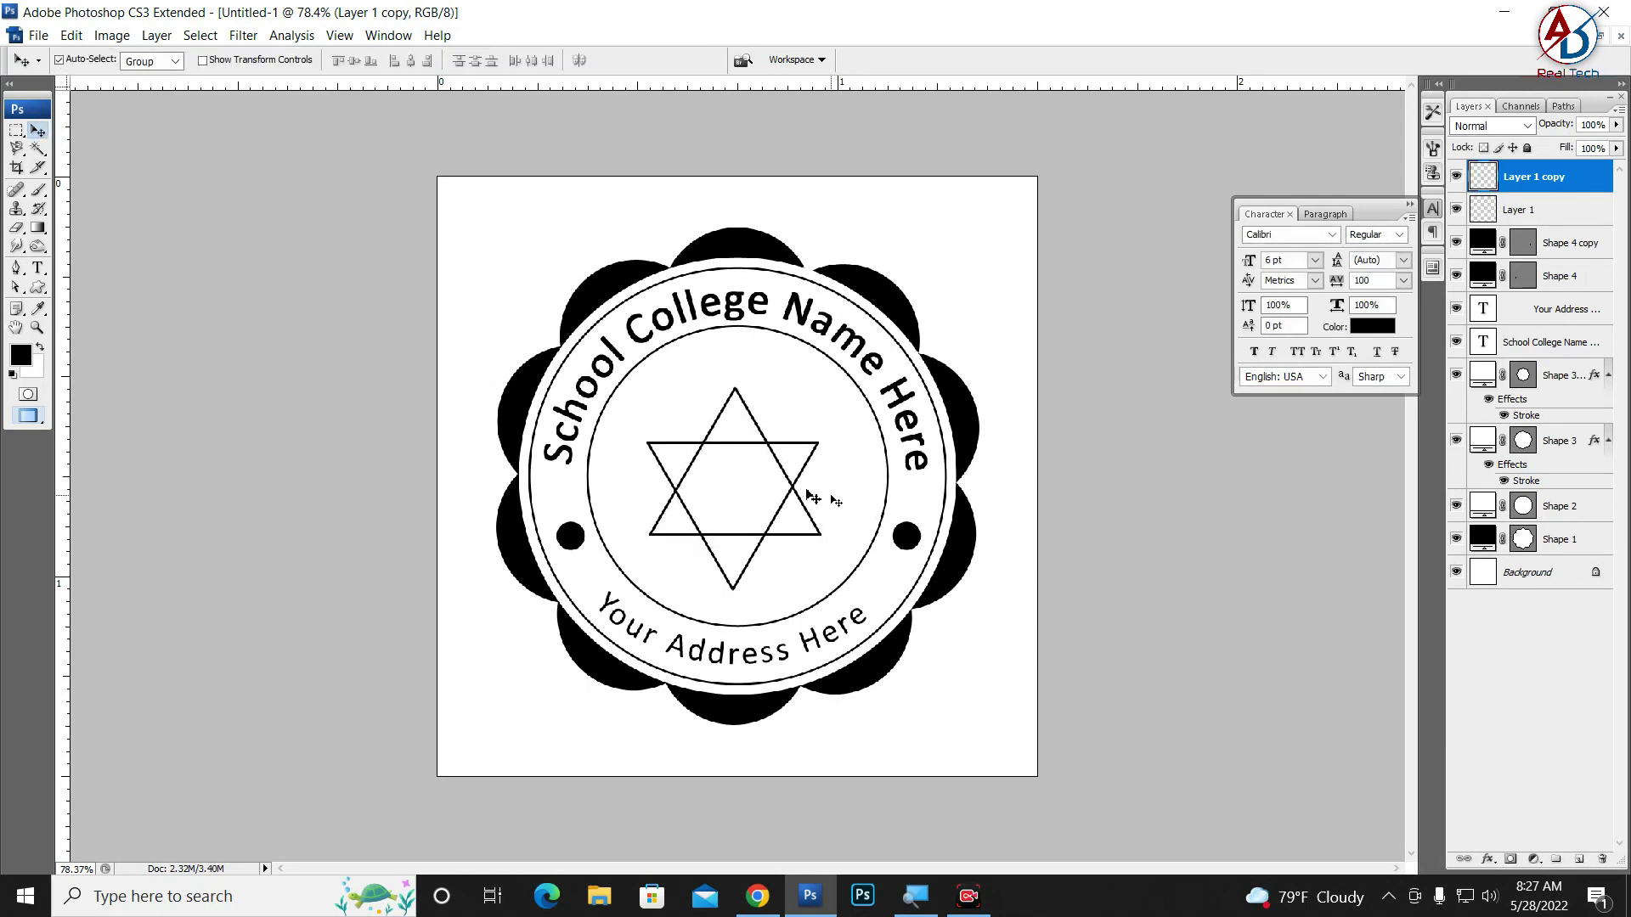
Move the star up toward the centre and nudge the curved name text up
left_click(1563, 211, "ctrl")
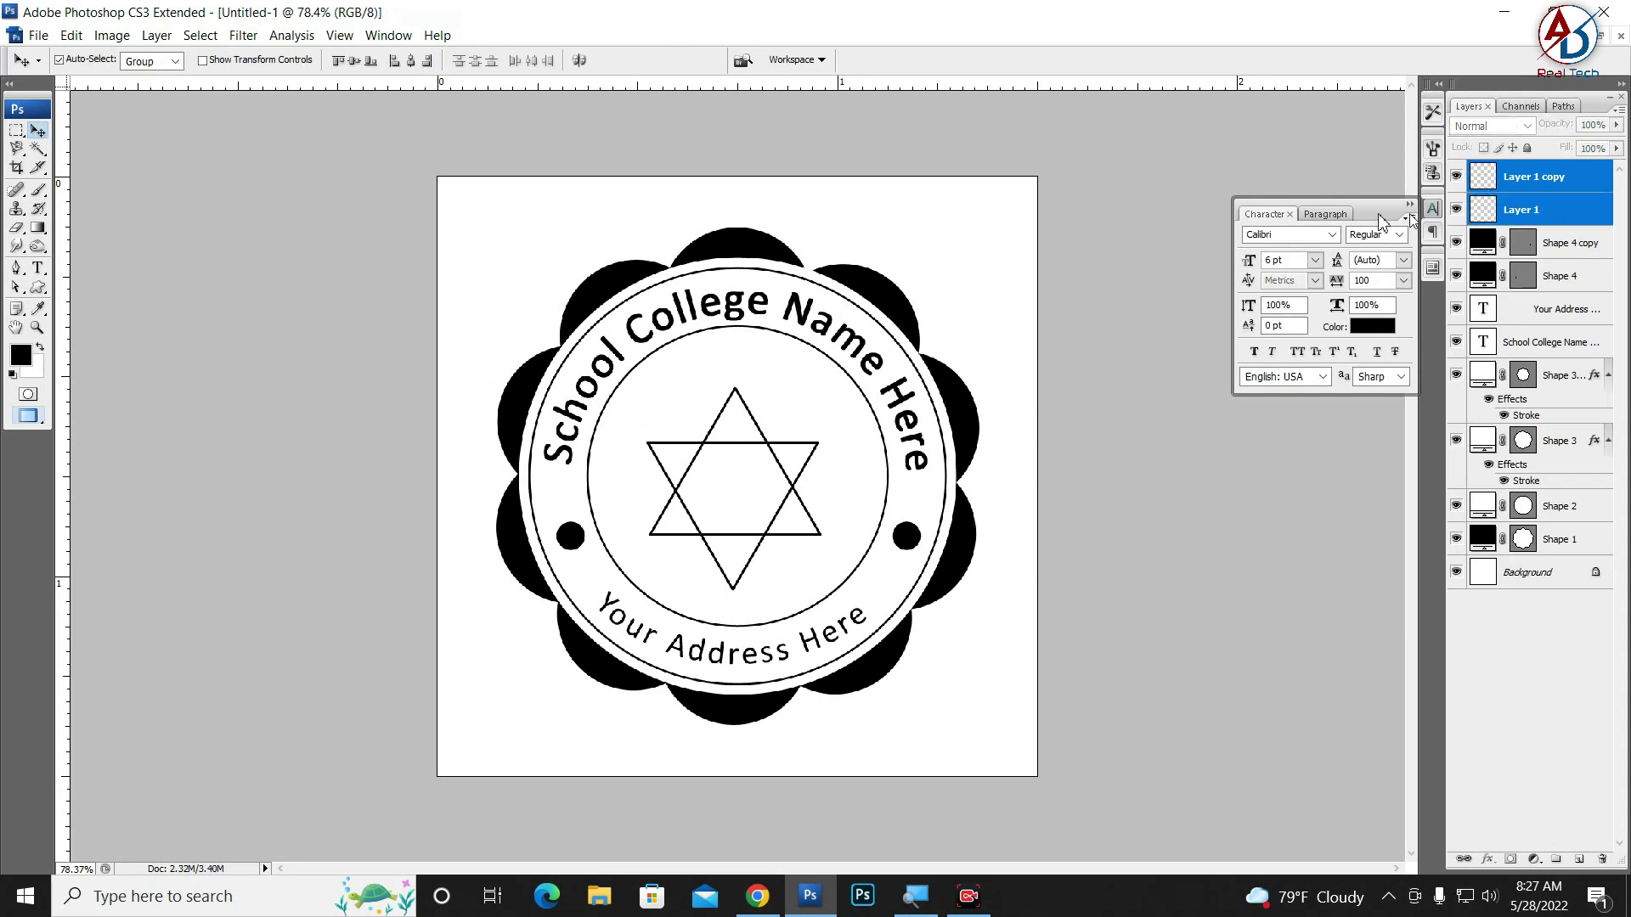
key("ctrl+t")
mouse_move(799, 507)
left_mouse_down()
mouse_move(841, 472)
mouse_move(810, 477)
left_mouse_up()
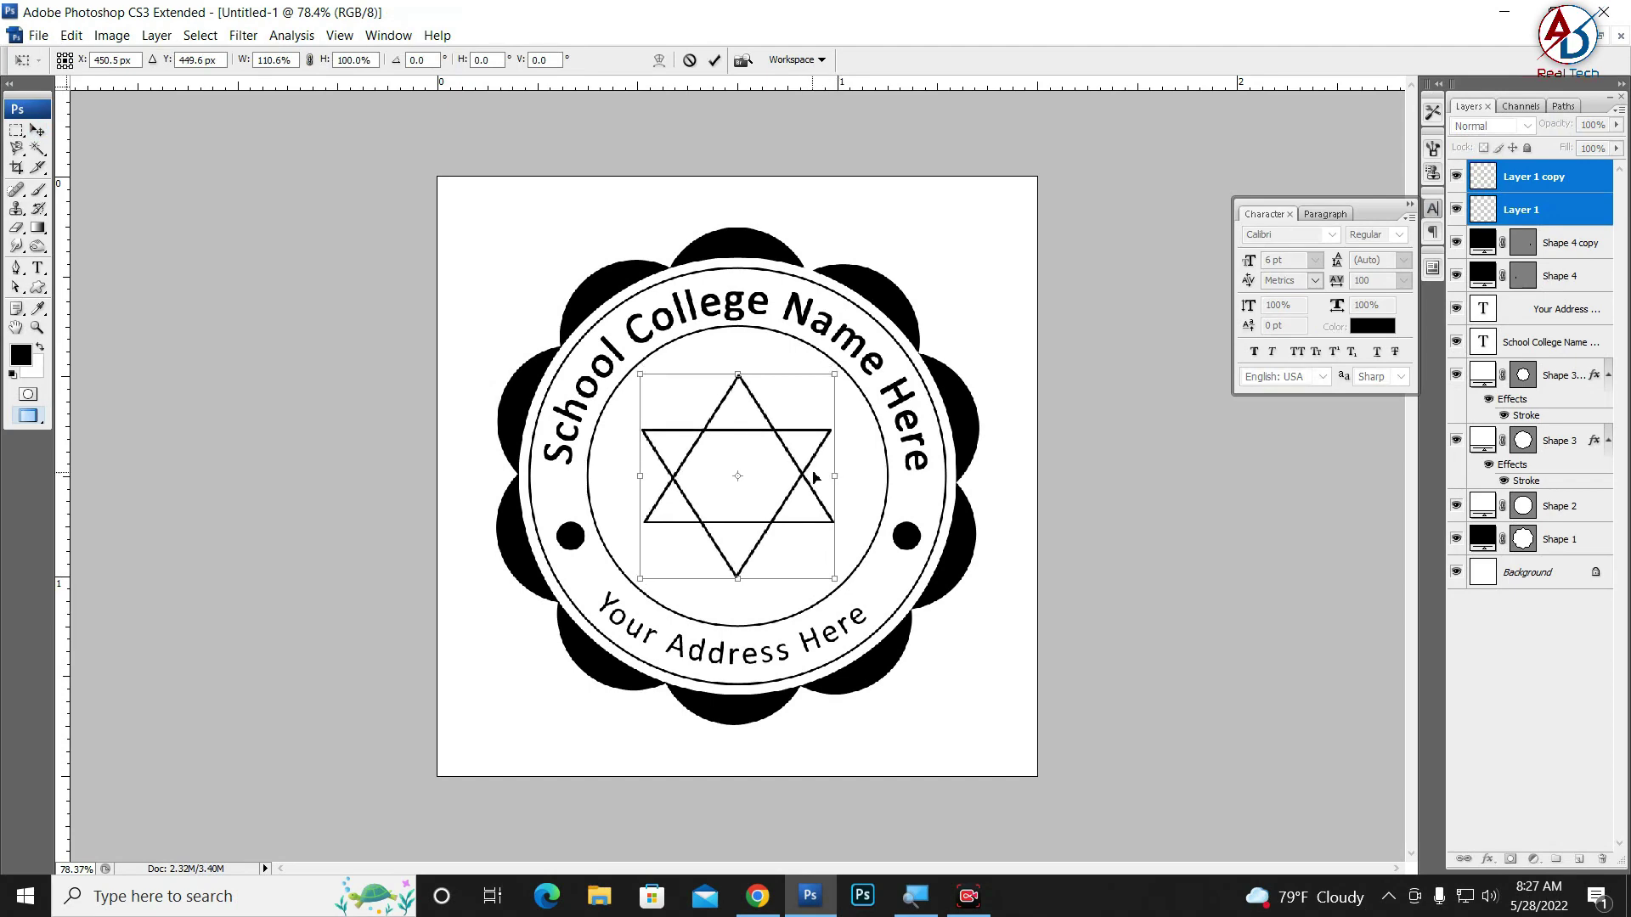
key("Return")
left_click(1091, 623)
scroll(786, 480, "down", 2)
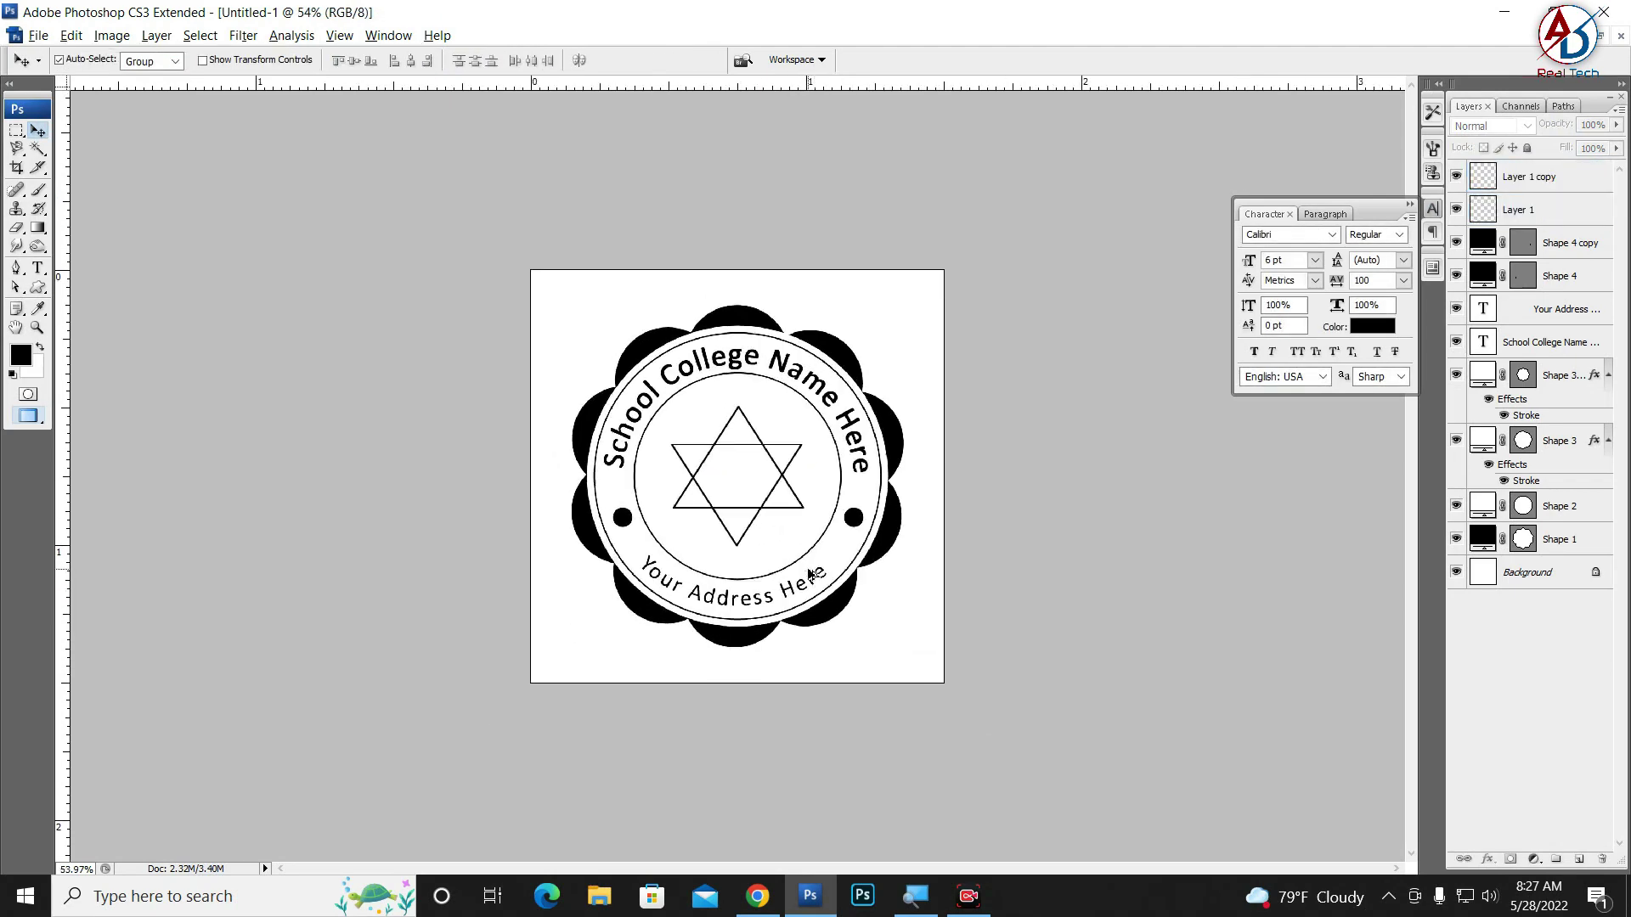
left_click(788, 476)
key("shift+Up")
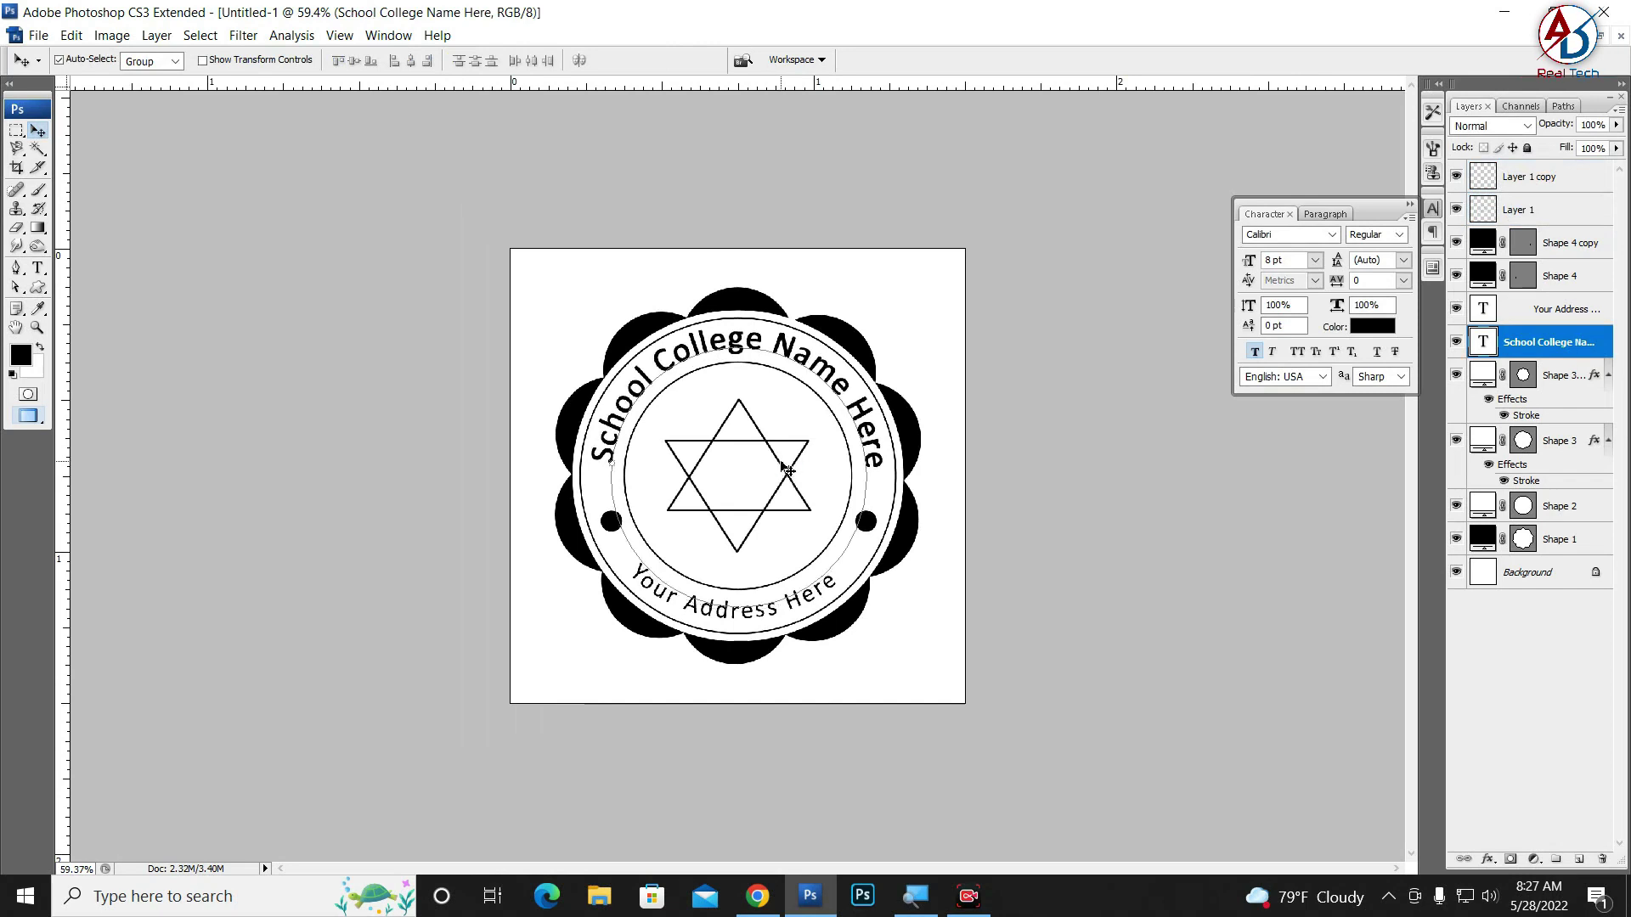
Reselect both star layers and nudge the star upward to centre it
left_click(1520, 209)
left_click(1533, 177, "shift")
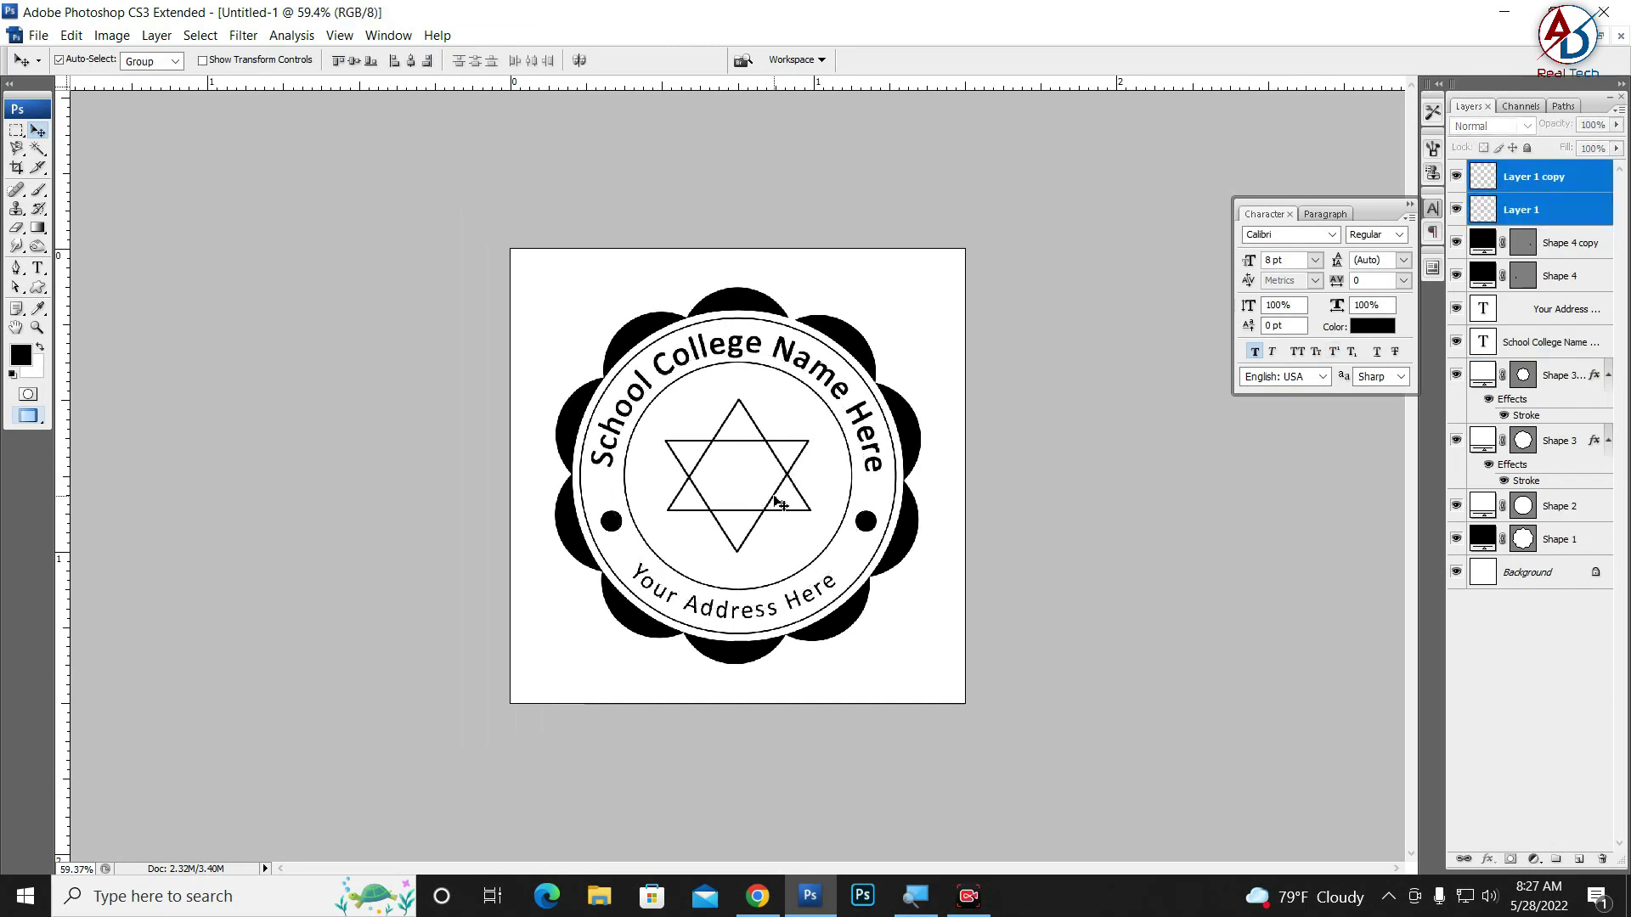
left_click(779, 502)
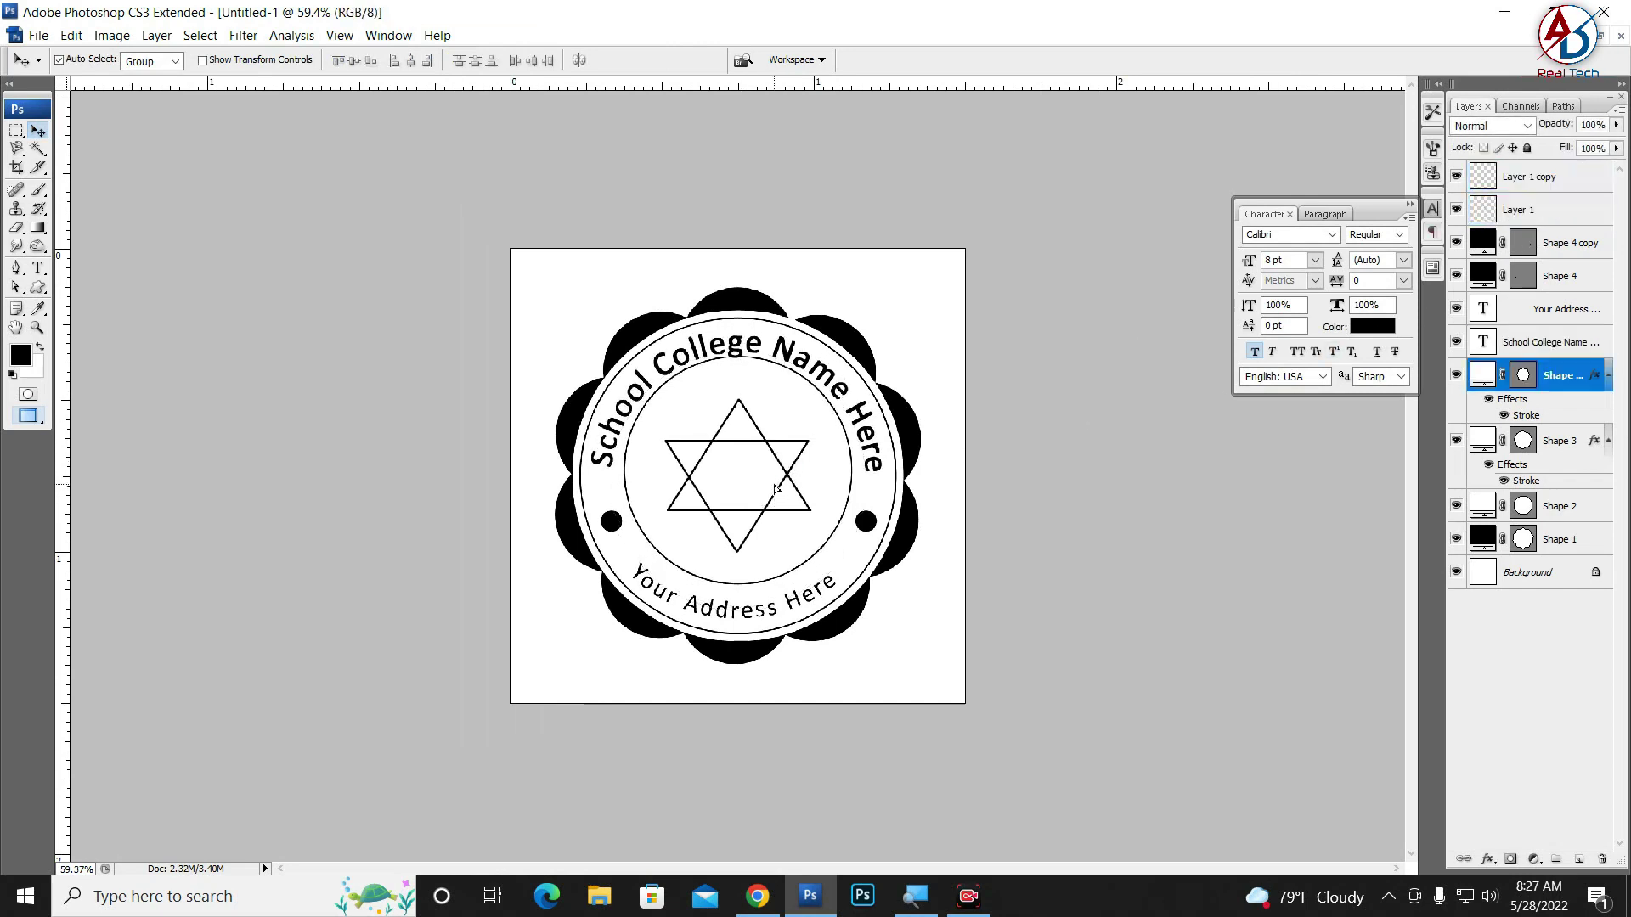
left_click(1571, 217)
left_click(1571, 177, "shift")
key("ctrl+t")
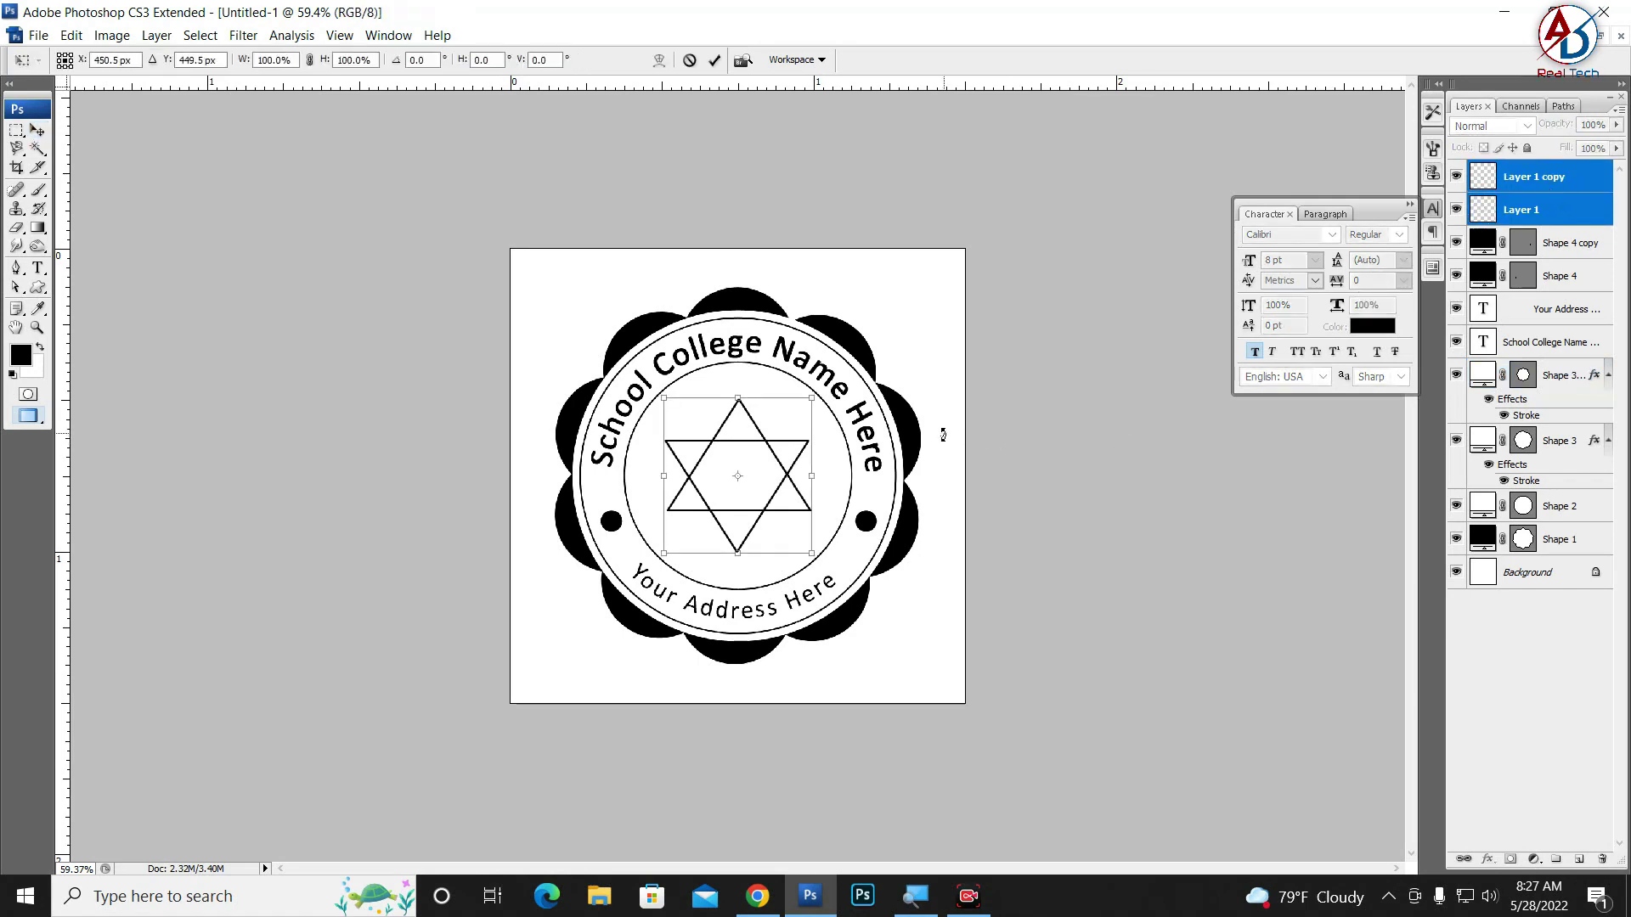
key("Up")
key("Up")
key("Up")
key("Up")
key("Up")
key("Up")
key("Up")
key("Up")
key("Up")
key("Up")
key("Up")
key("Up")
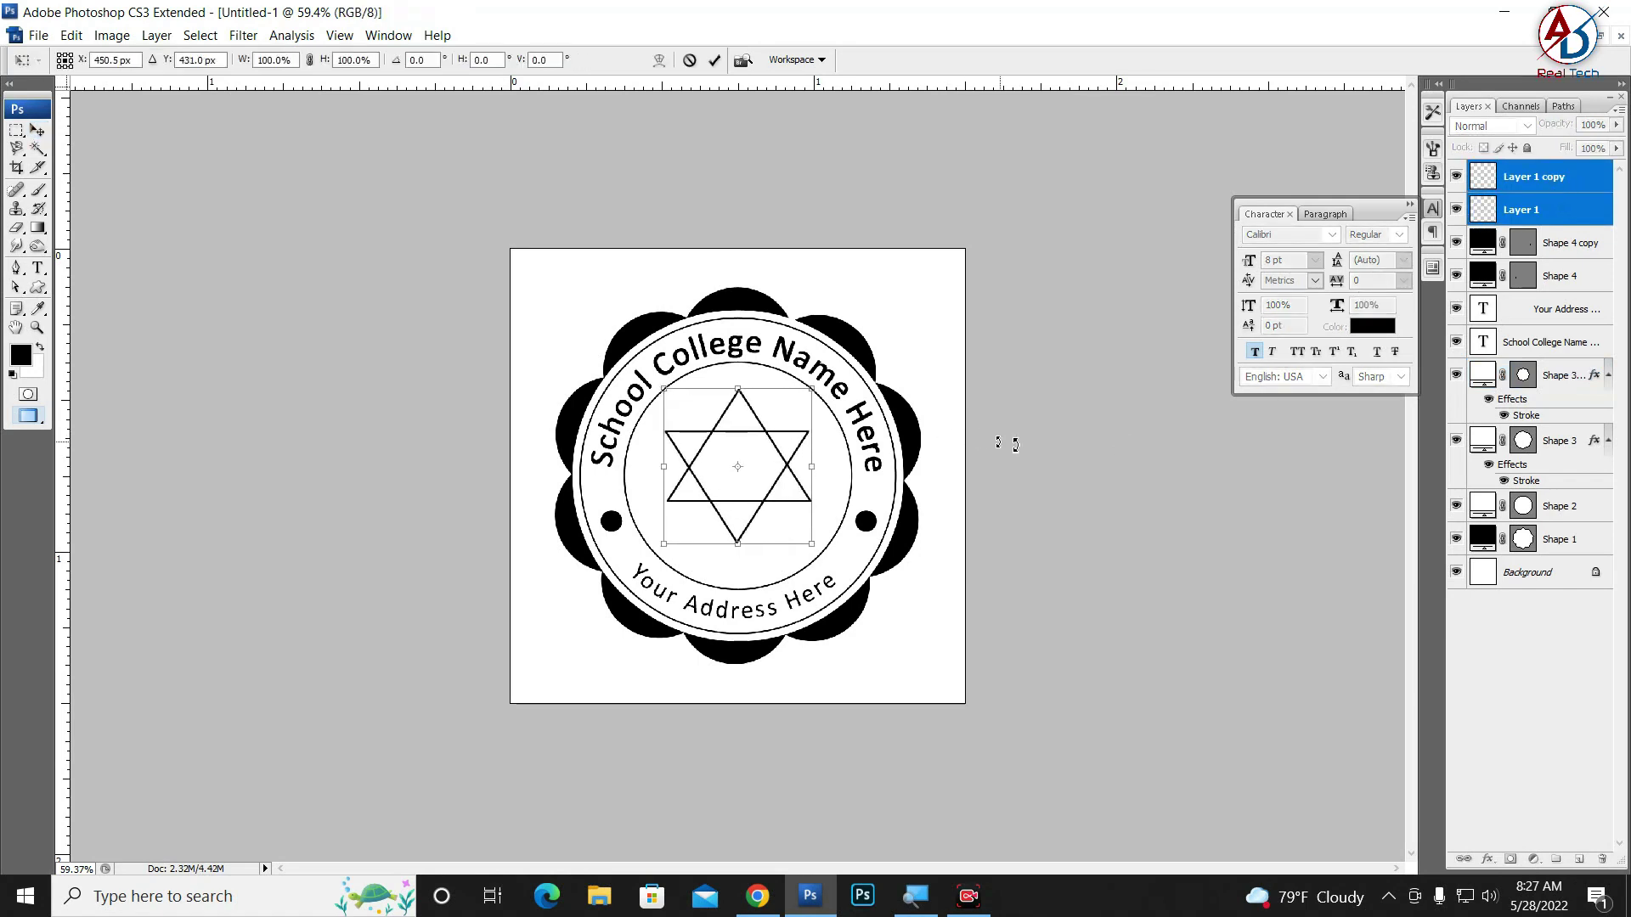
key("Up")
key("Up")
key("Up")
key("Up")
key("Up")
key("Up")
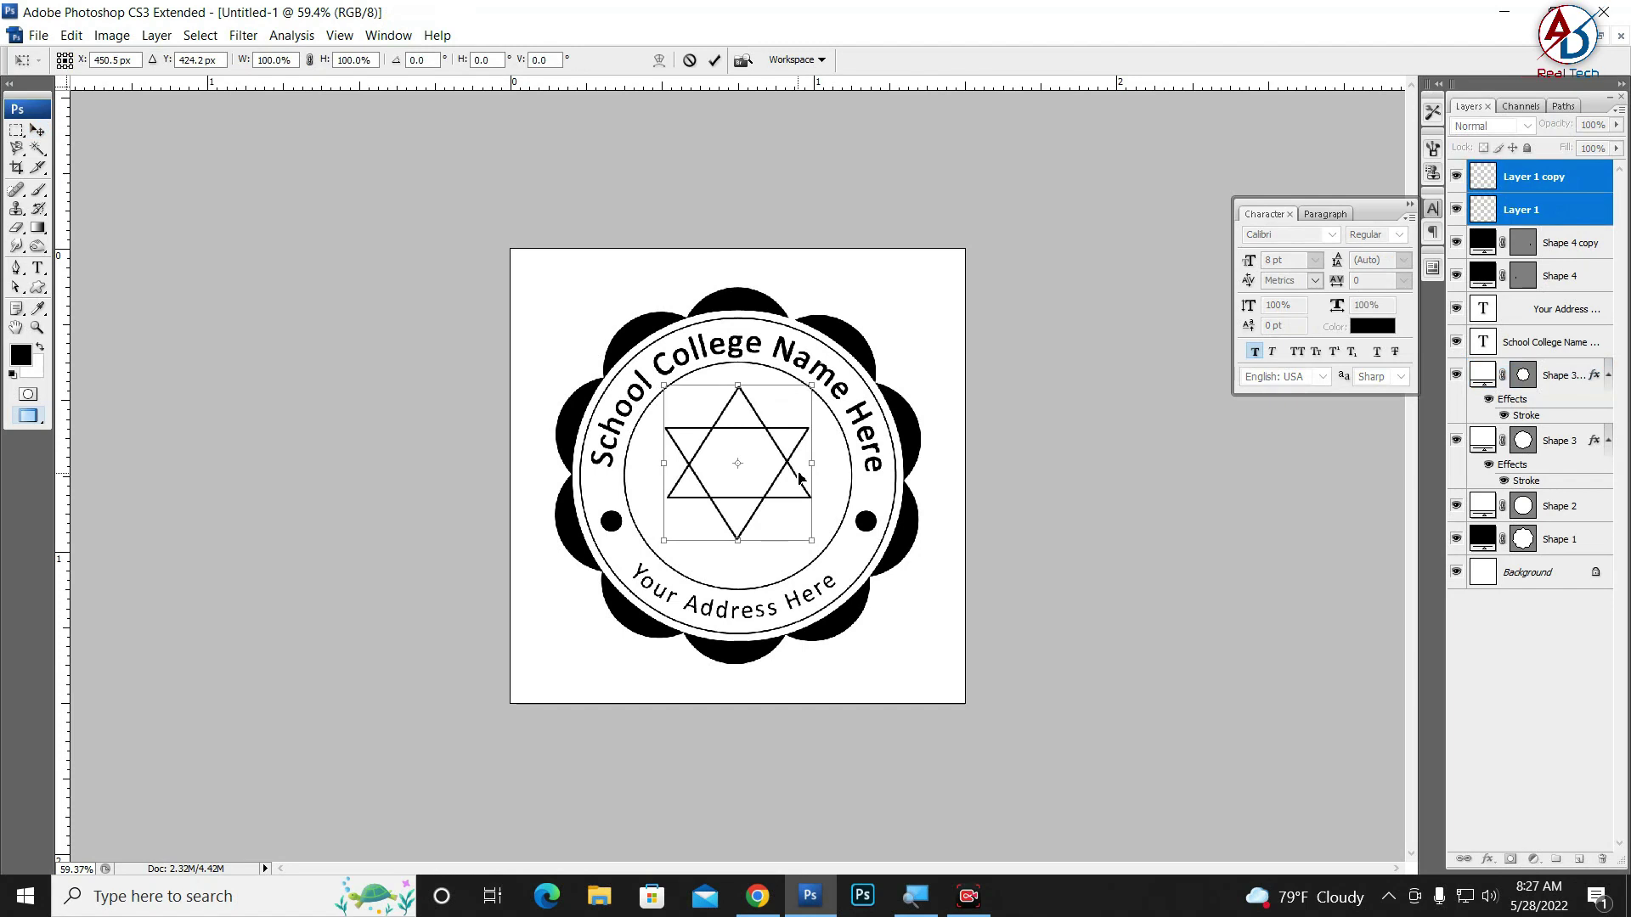
key("Return")
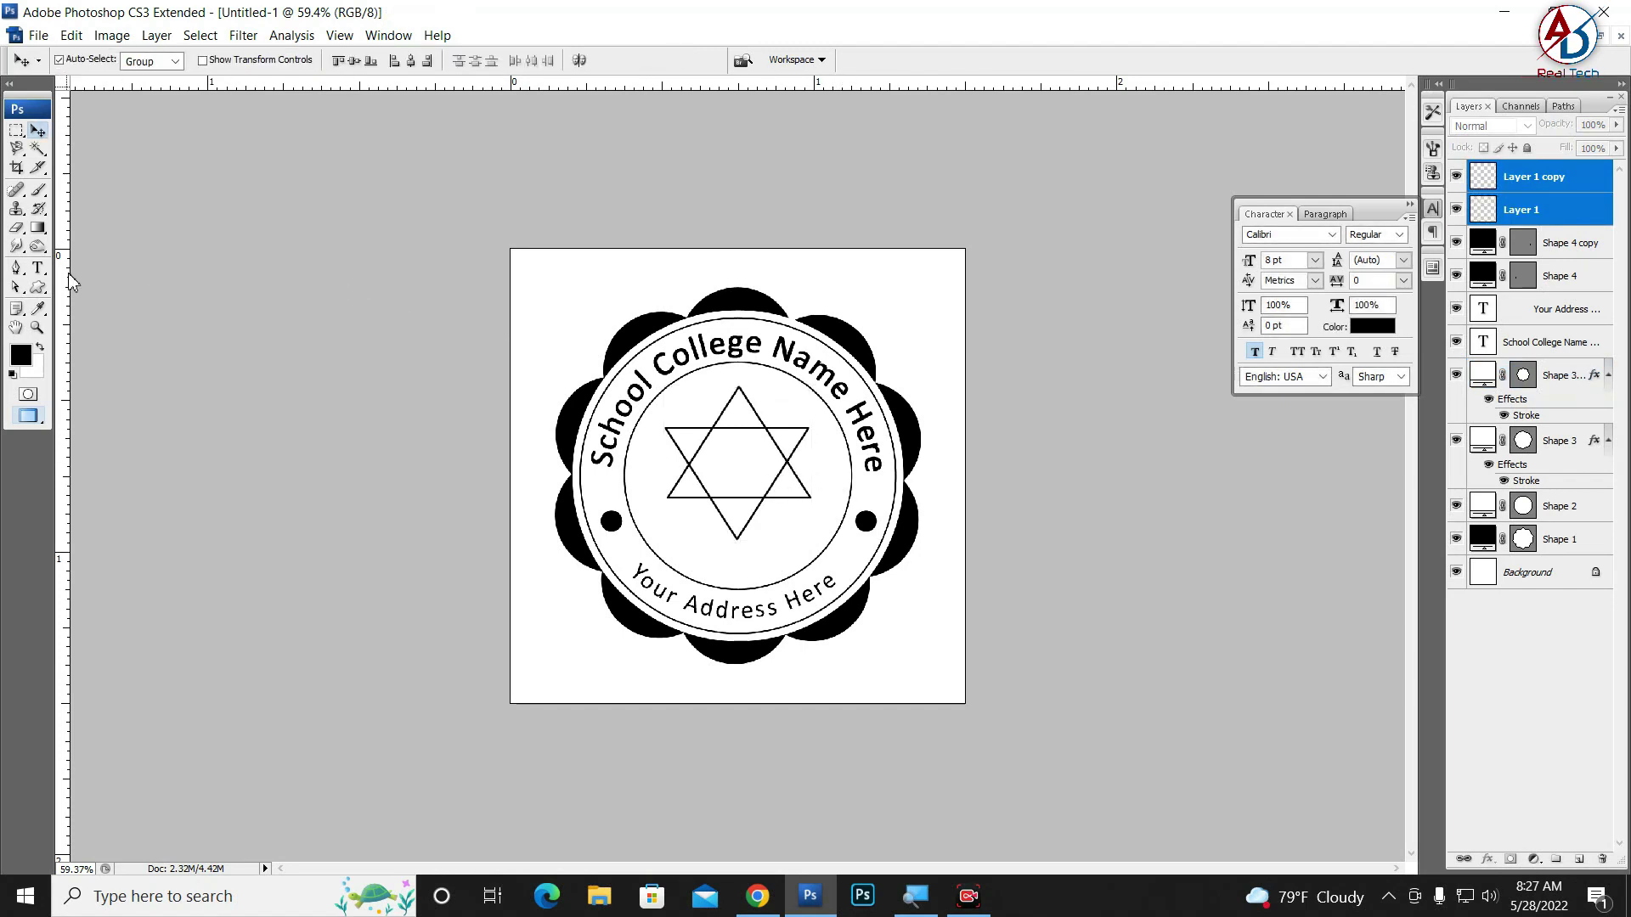
key("ctrl+0")
Type the '&' glyph in Wingdings on a new text layer to make a book icon
left_click(38, 268)
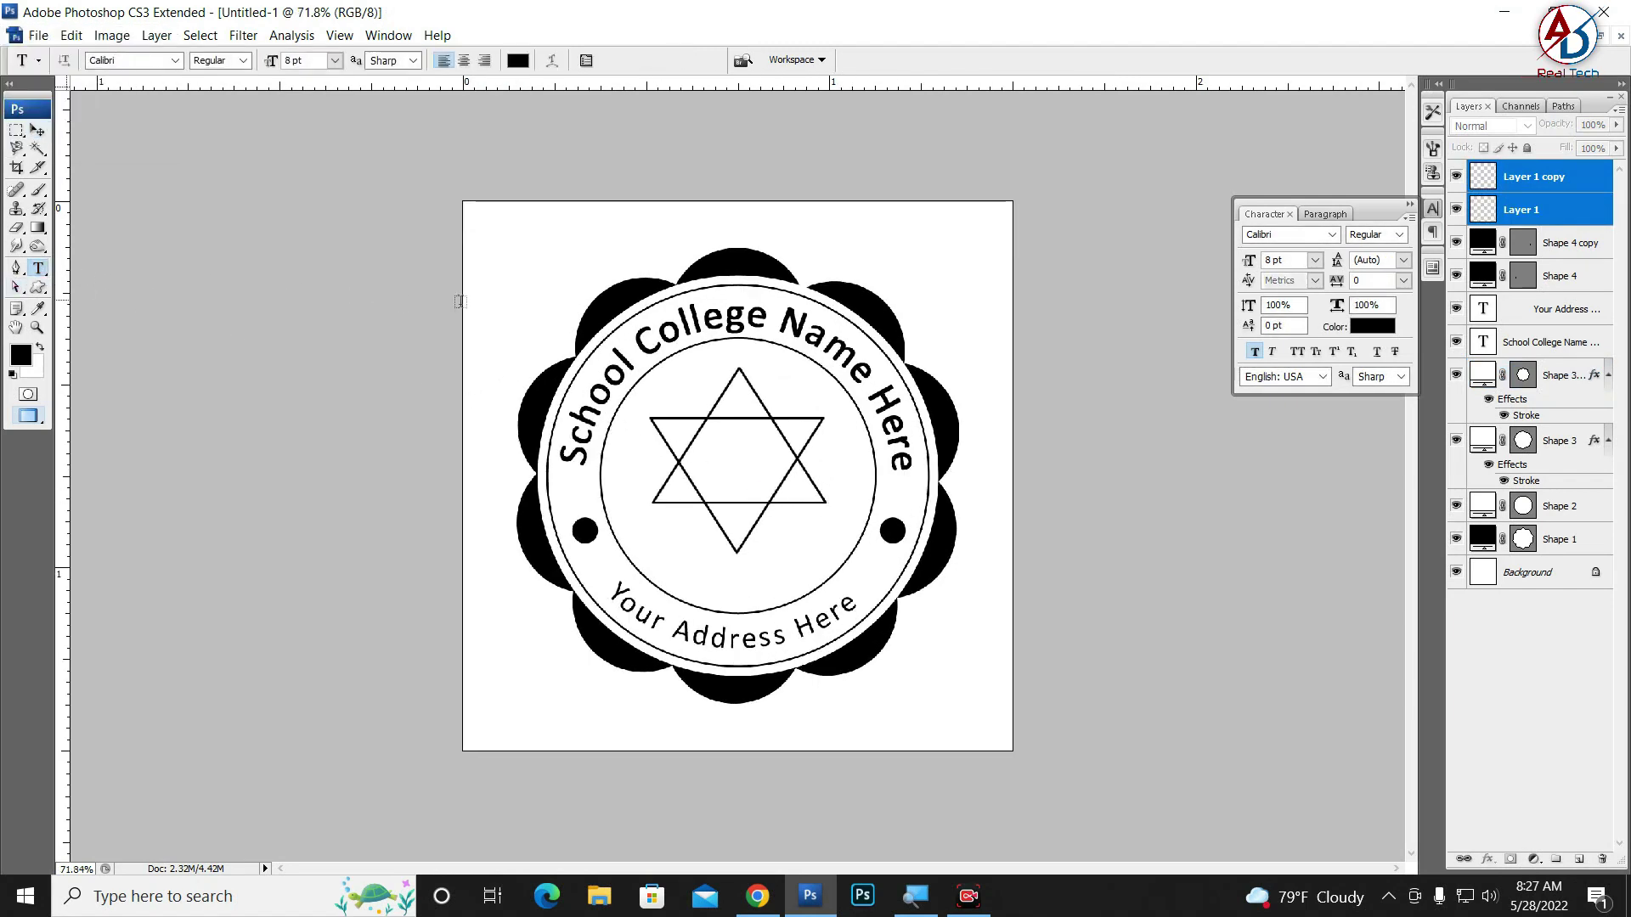
left_click(499, 245)
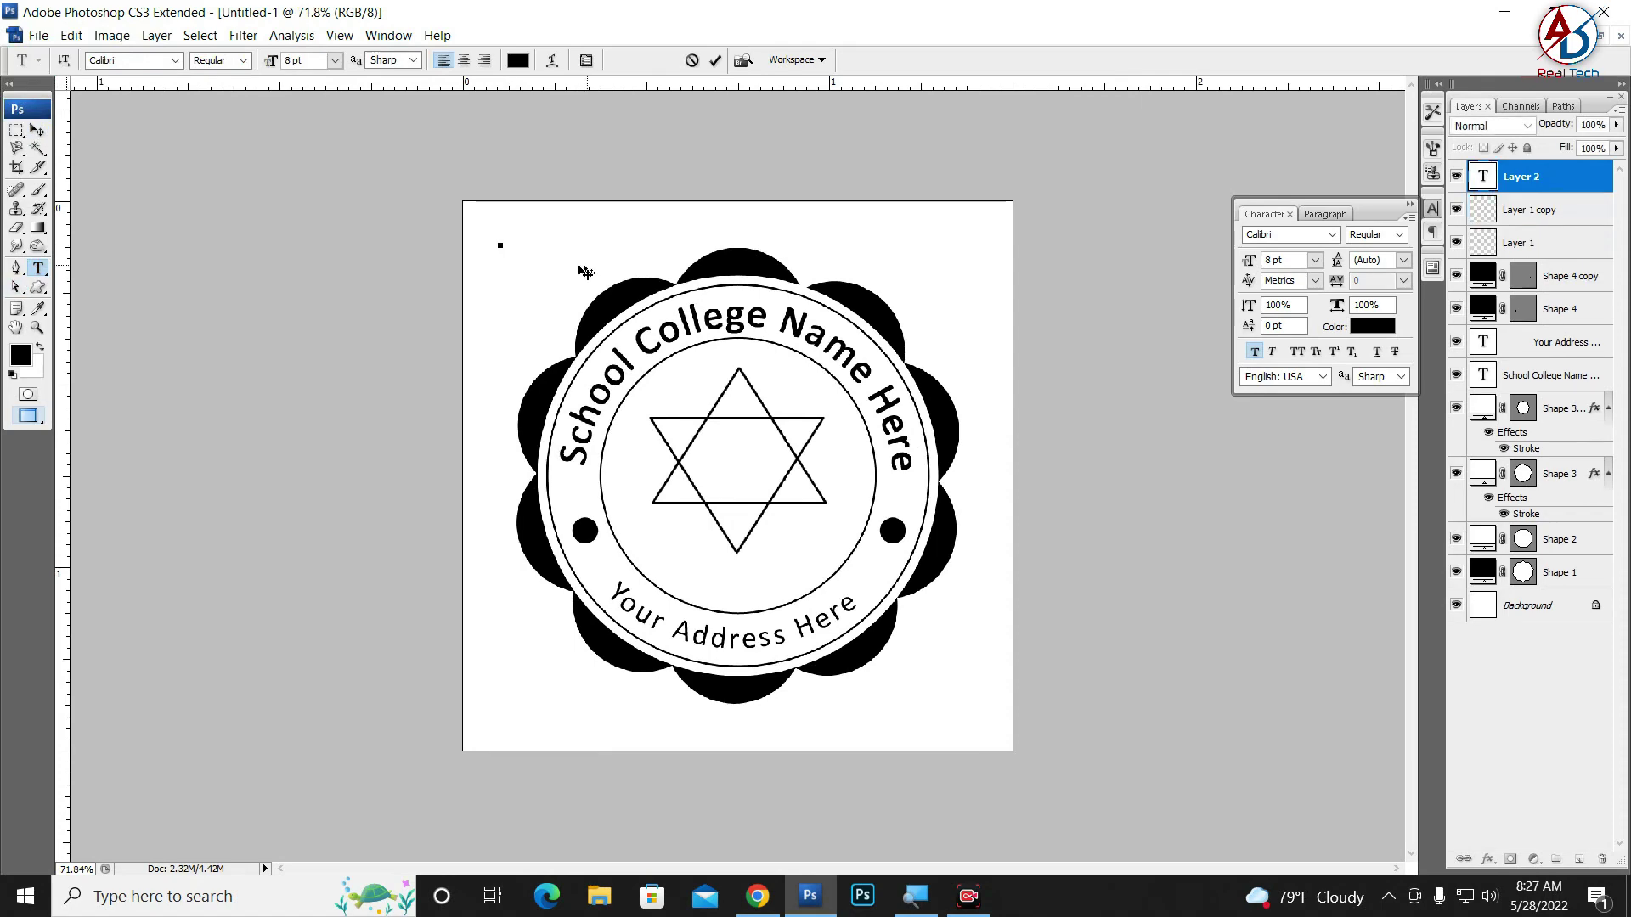
left_click(174, 62)
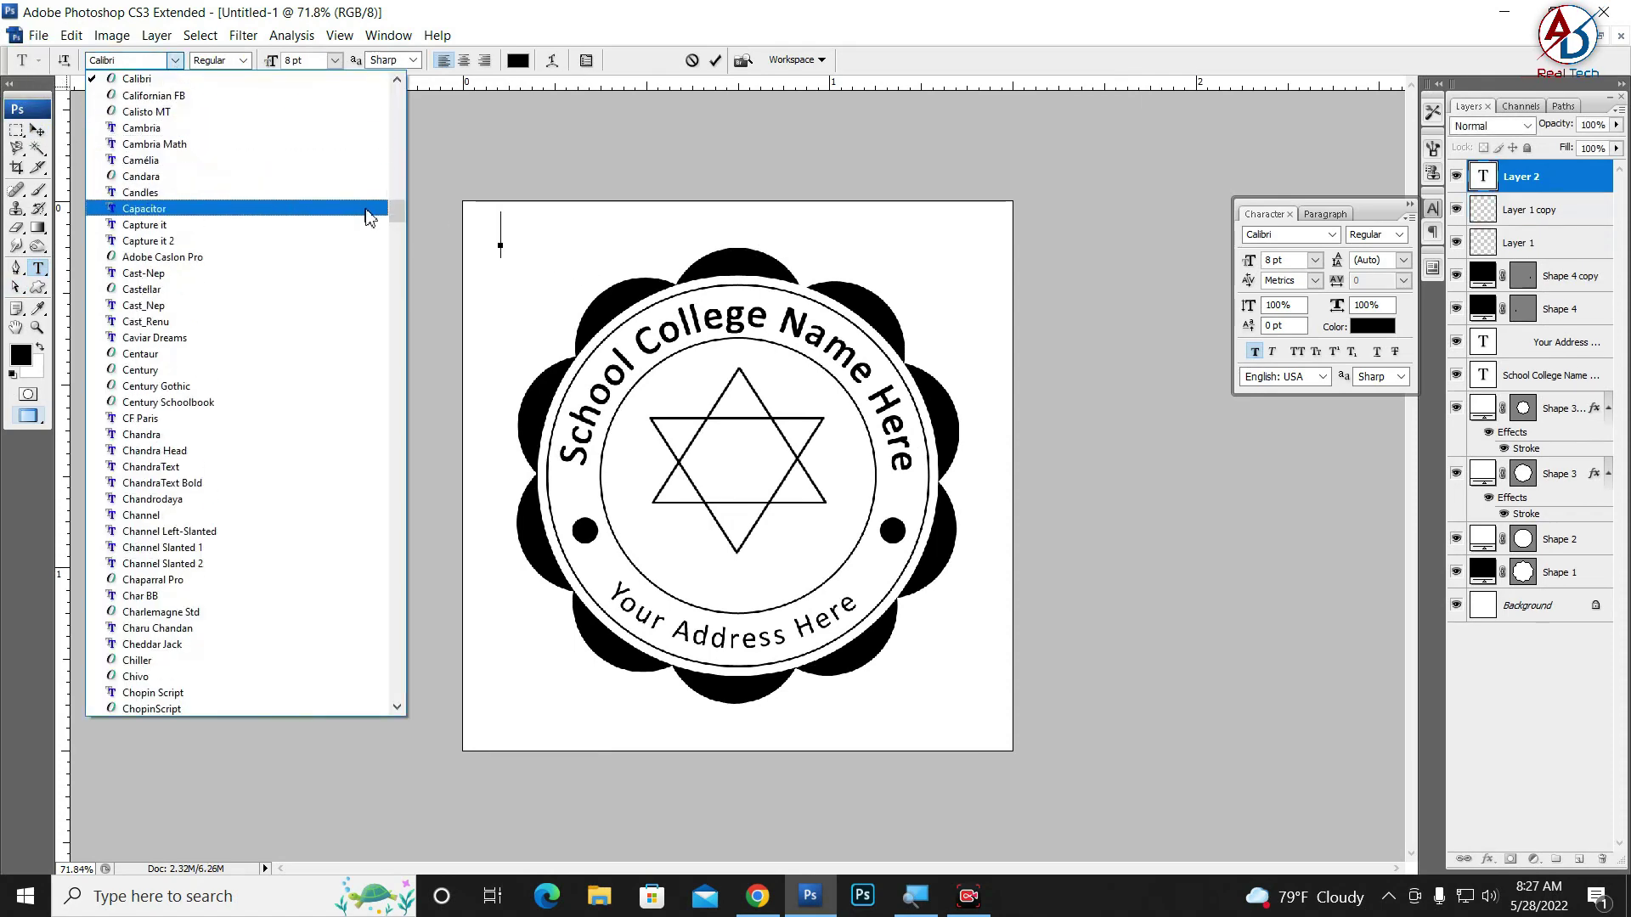
left_click_drag(397, 212, 396, 676)
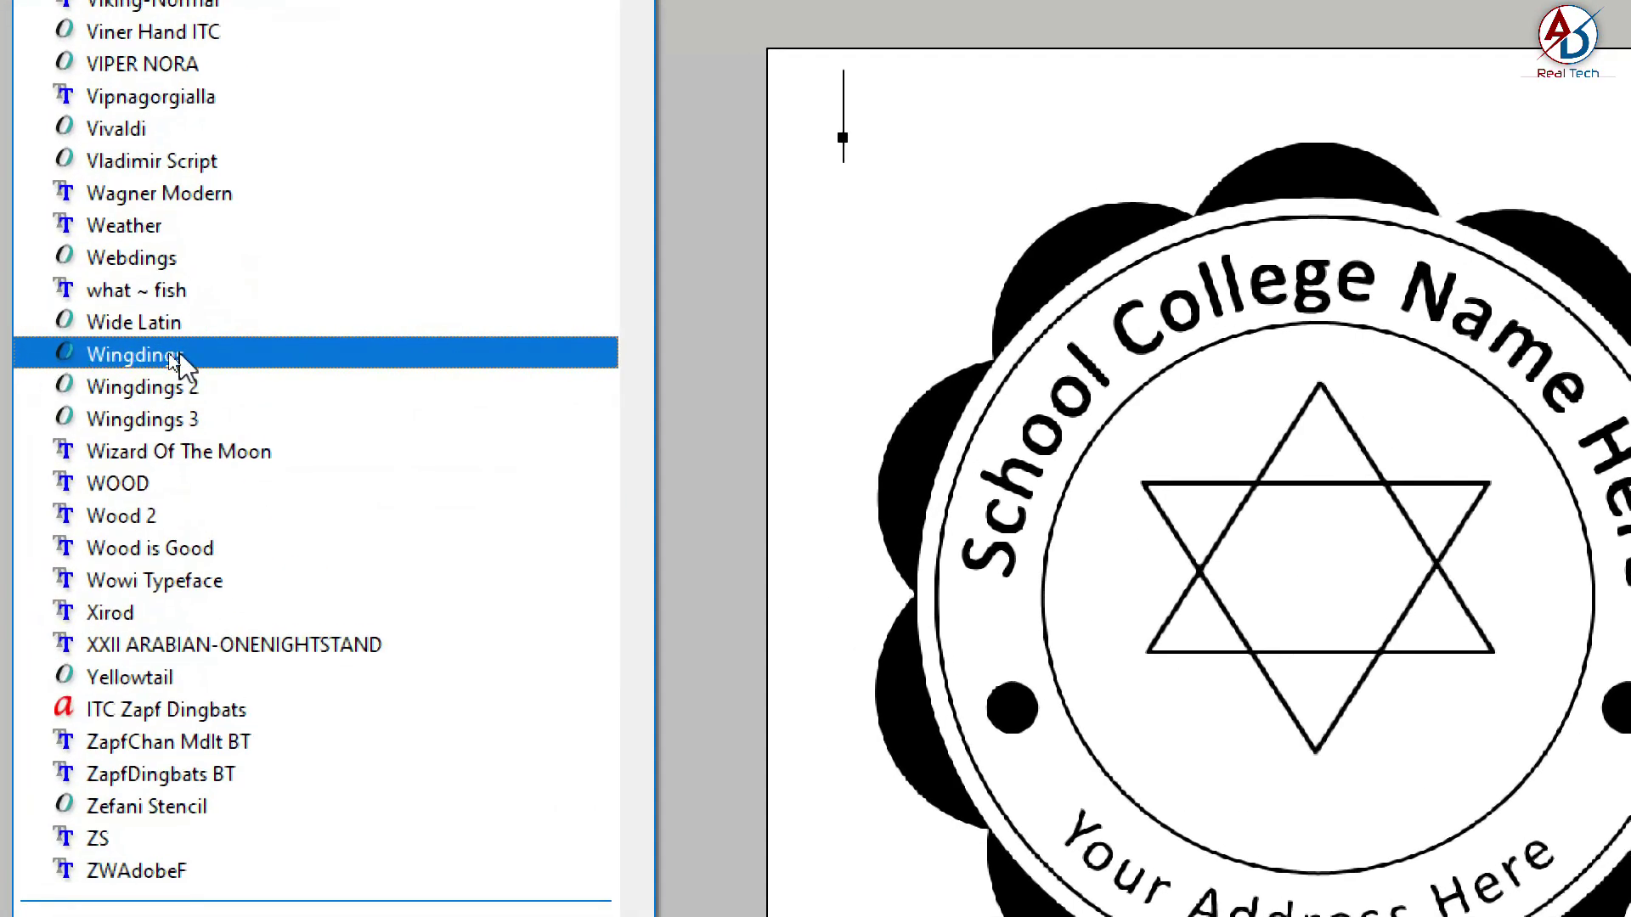
left_click(166, 360)
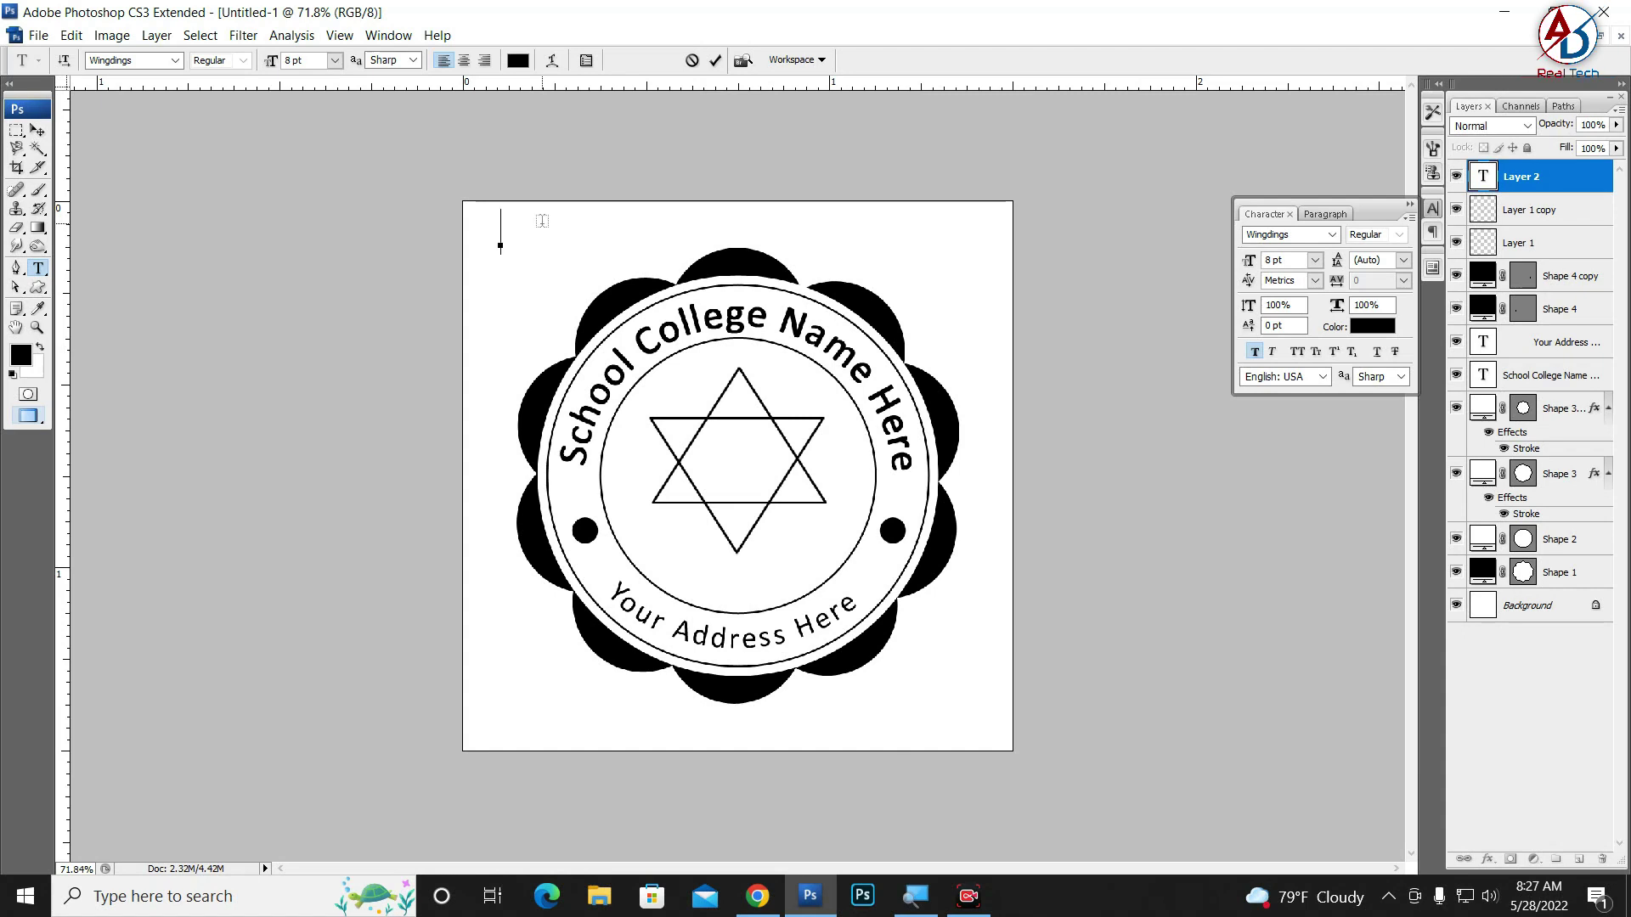
type("&")
Move the book icon into the star's centre and enlarge it to 138%
key("ctrl+a")
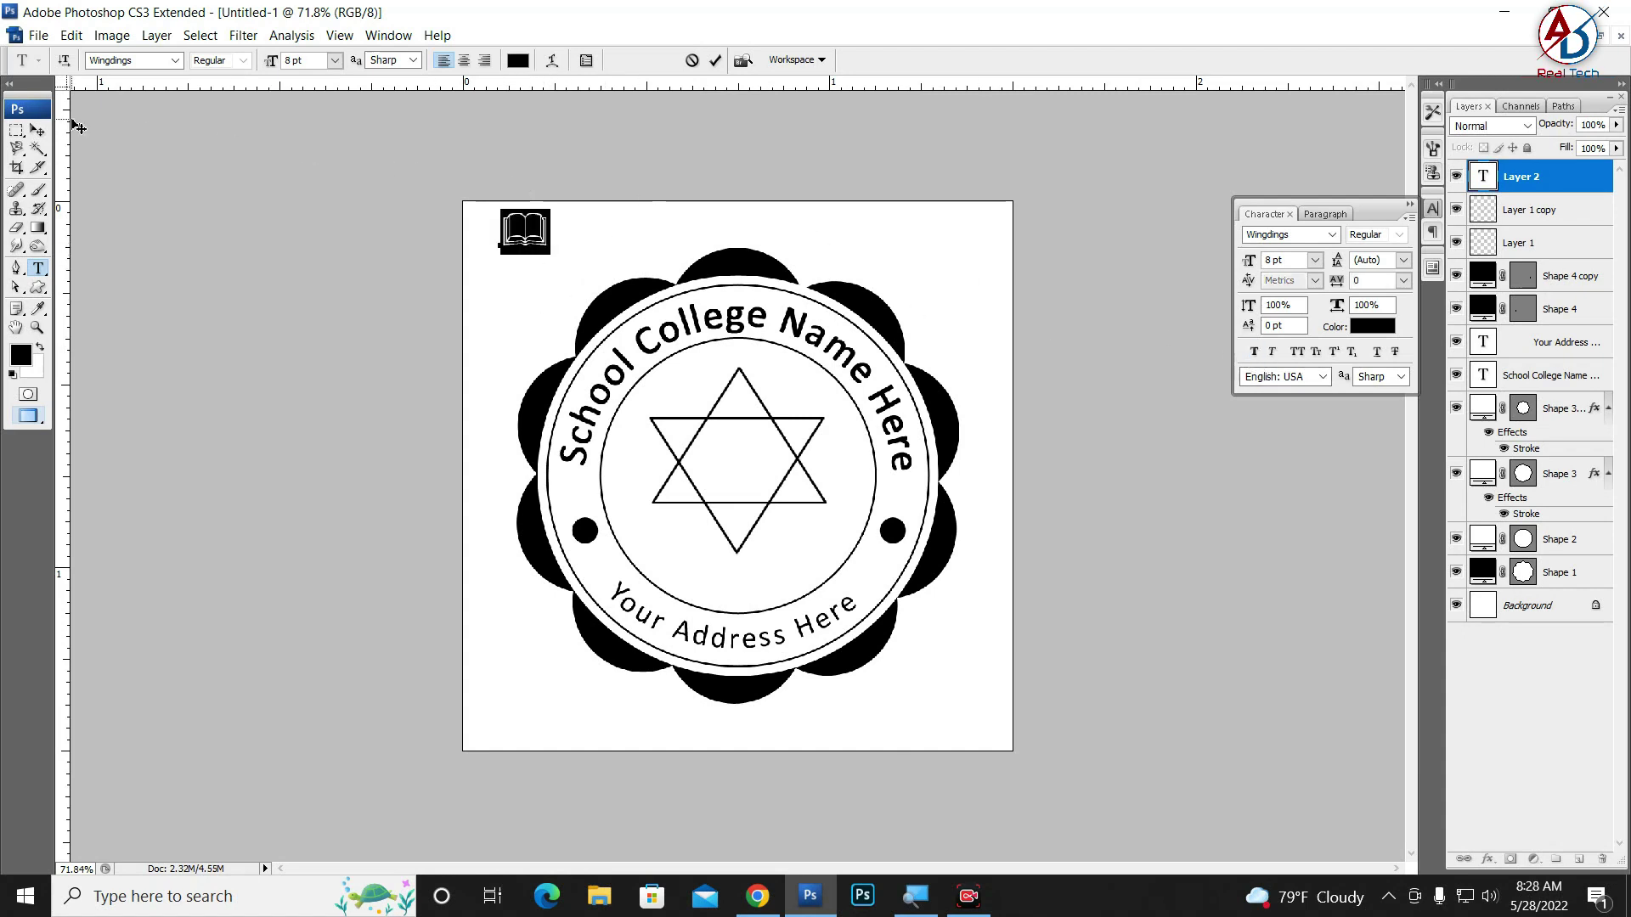
left_click(37, 129)
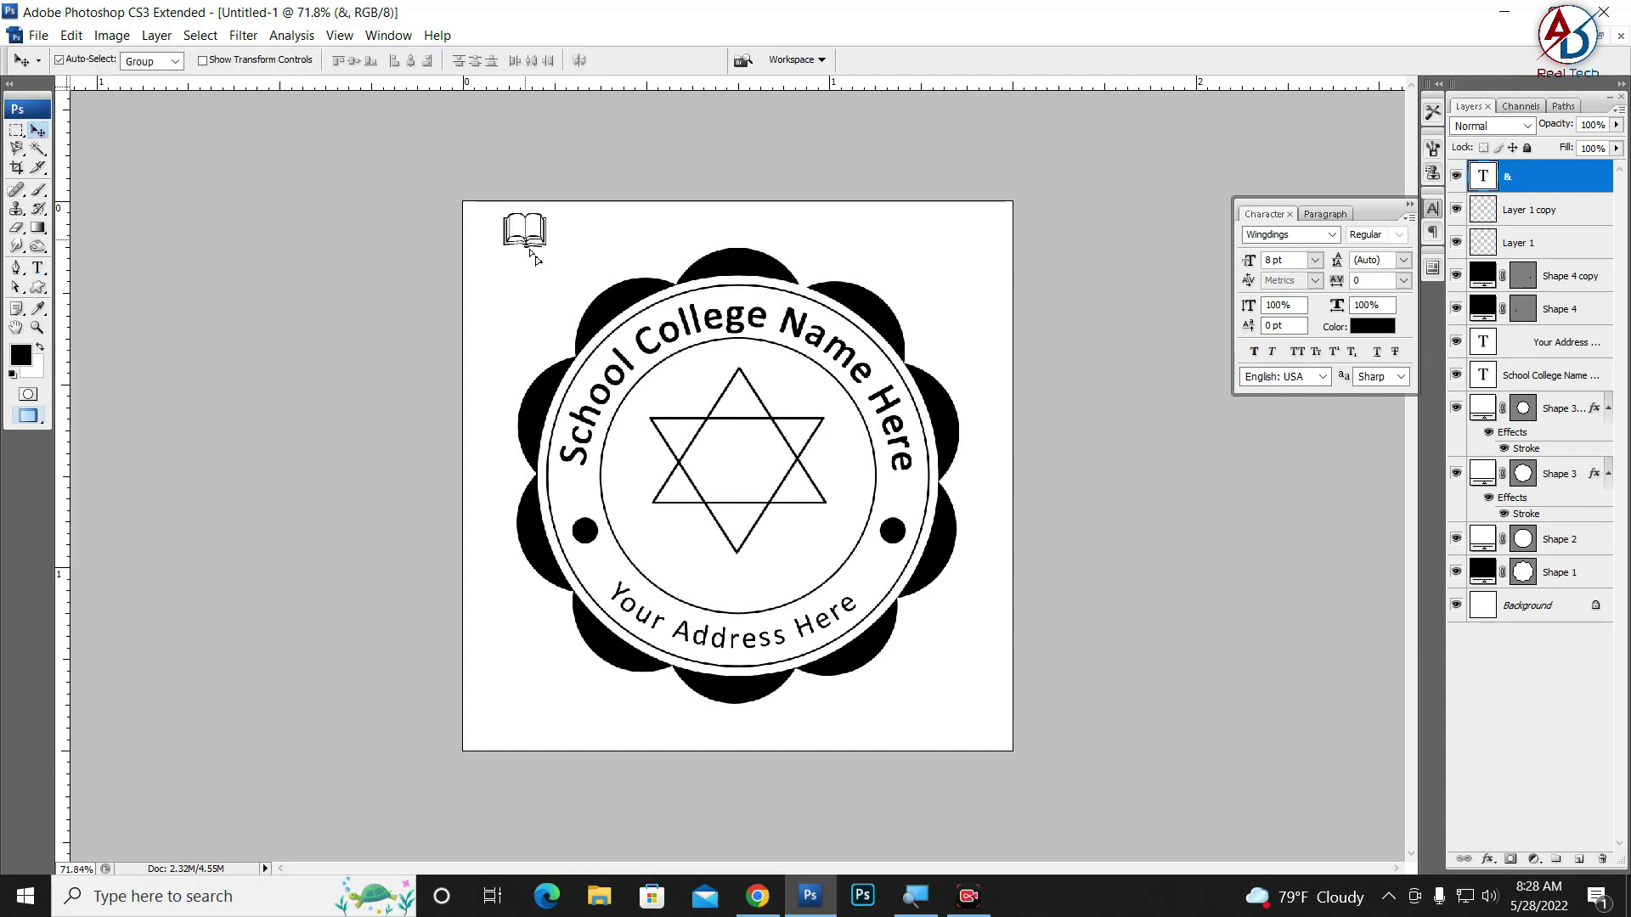
mouse_move(535, 257)
left_mouse_down()
mouse_move(715, 480)
mouse_move(748, 480)
mouse_move(773, 431)
left_mouse_up()
key("ctrl+t")
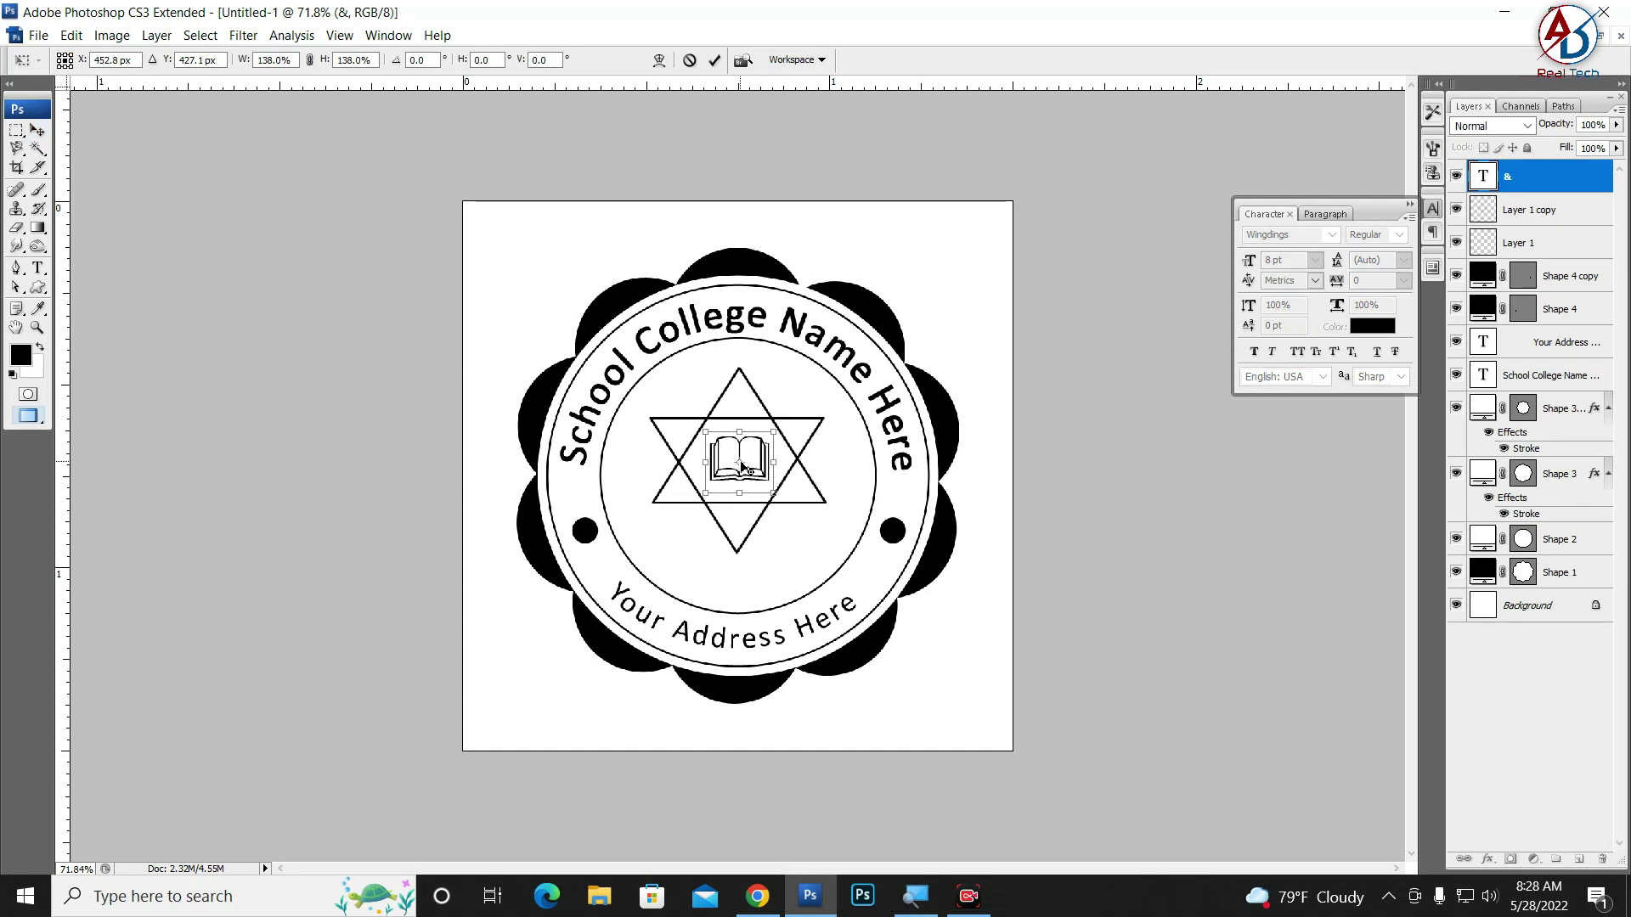
key("Return")
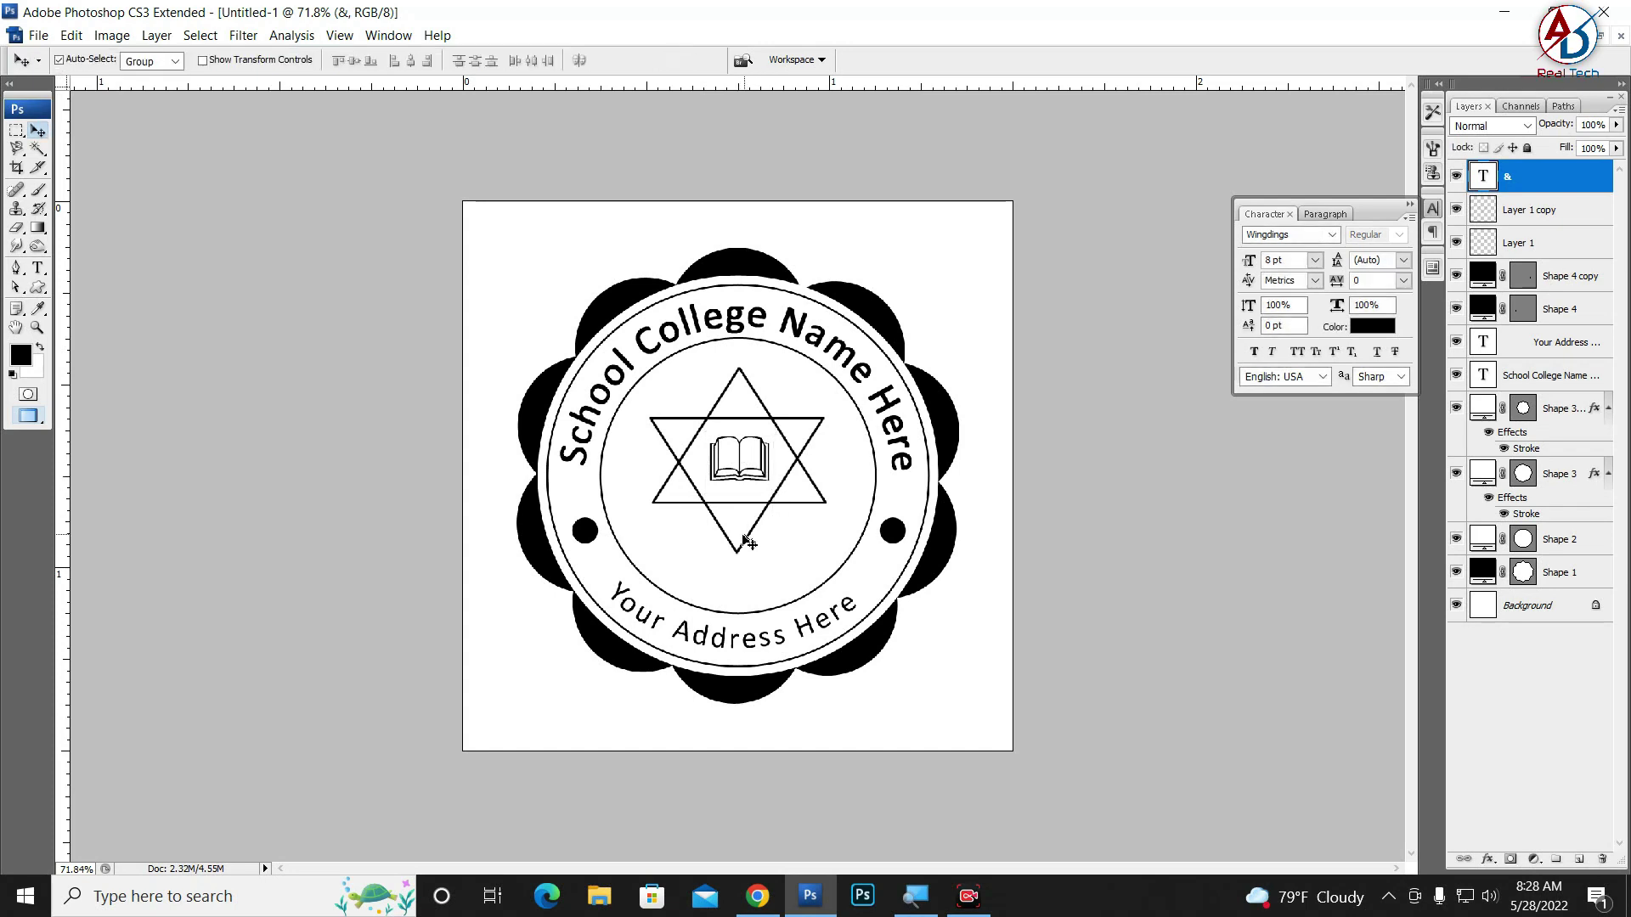
key("ctrl+0")
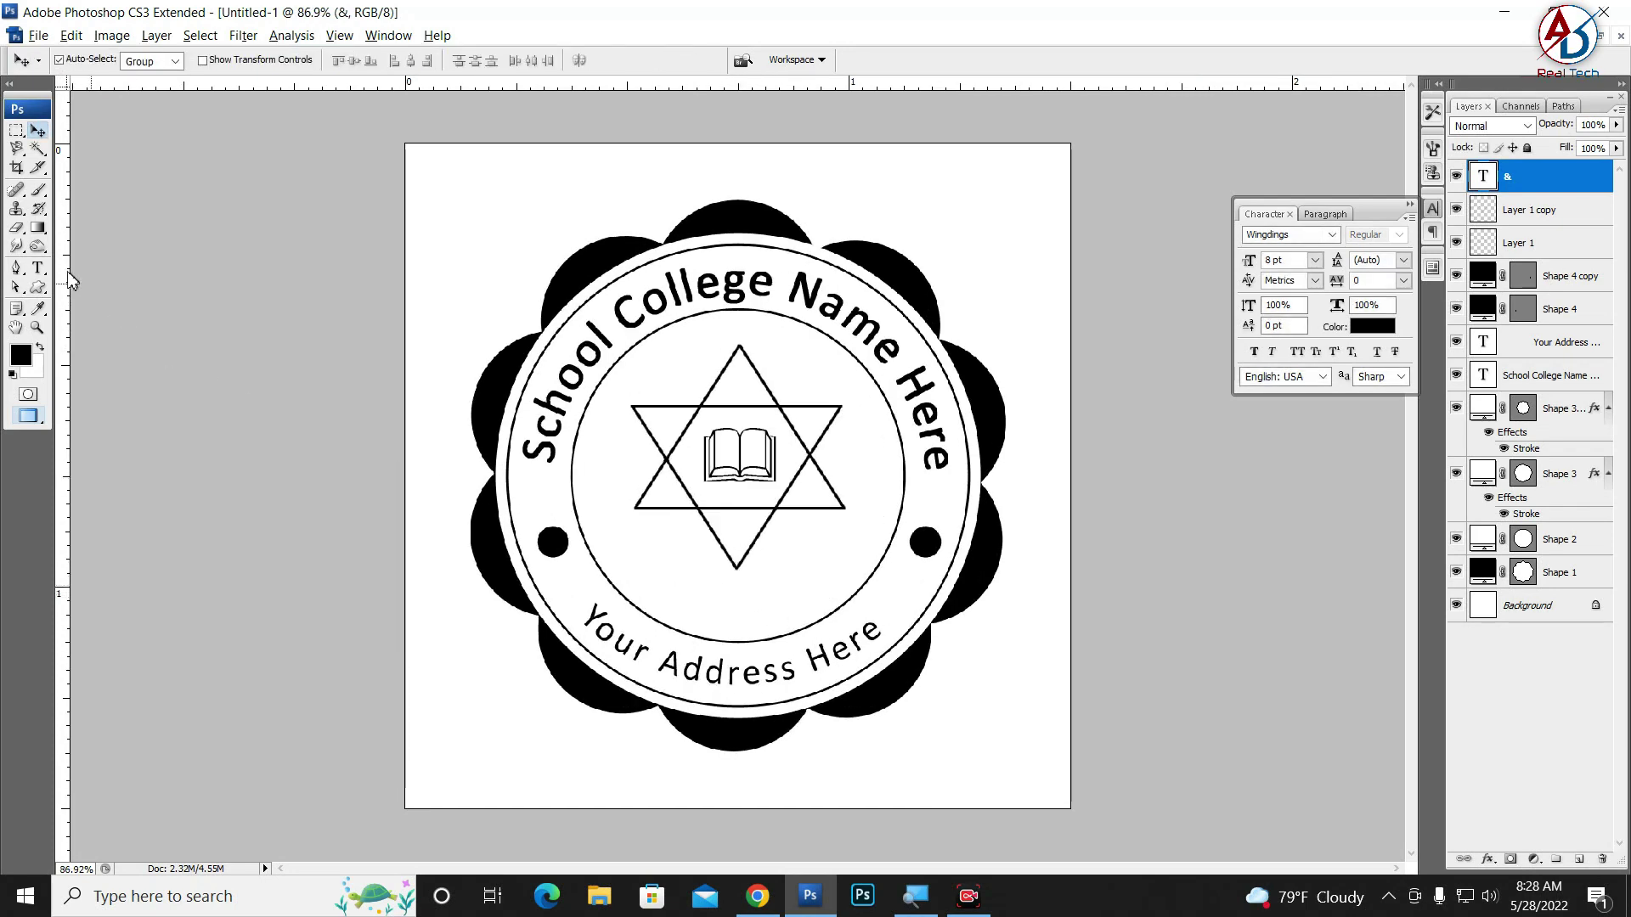
Type the text 'Estd: 2001' in the Calibri font
left_click(37, 268)
left_click(454, 234)
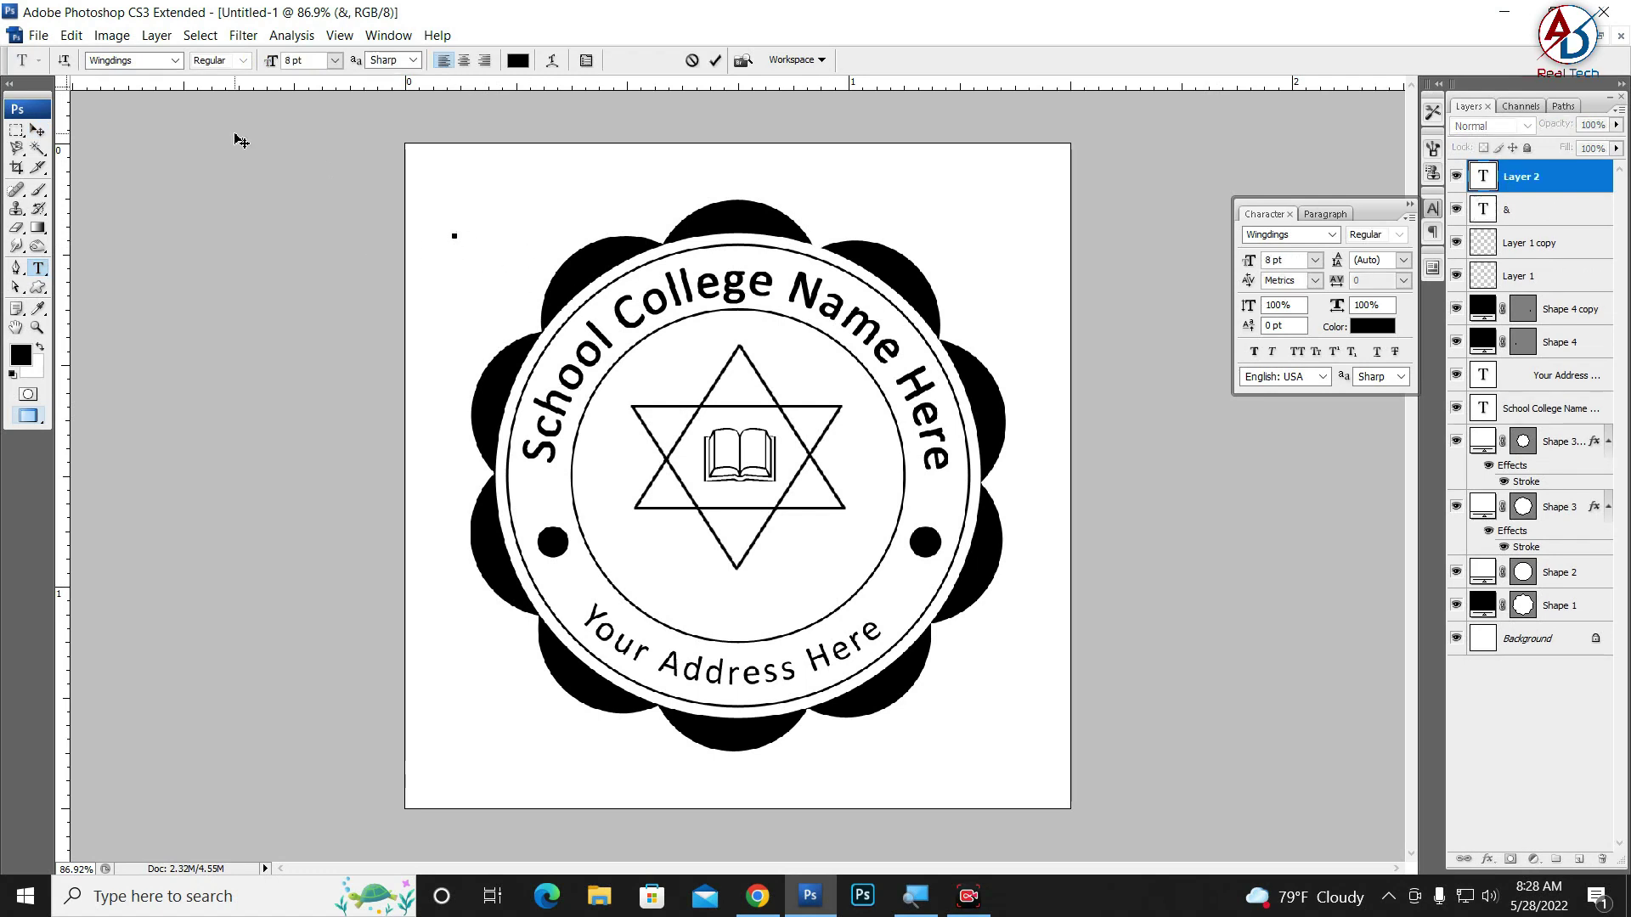
left_click(174, 60)
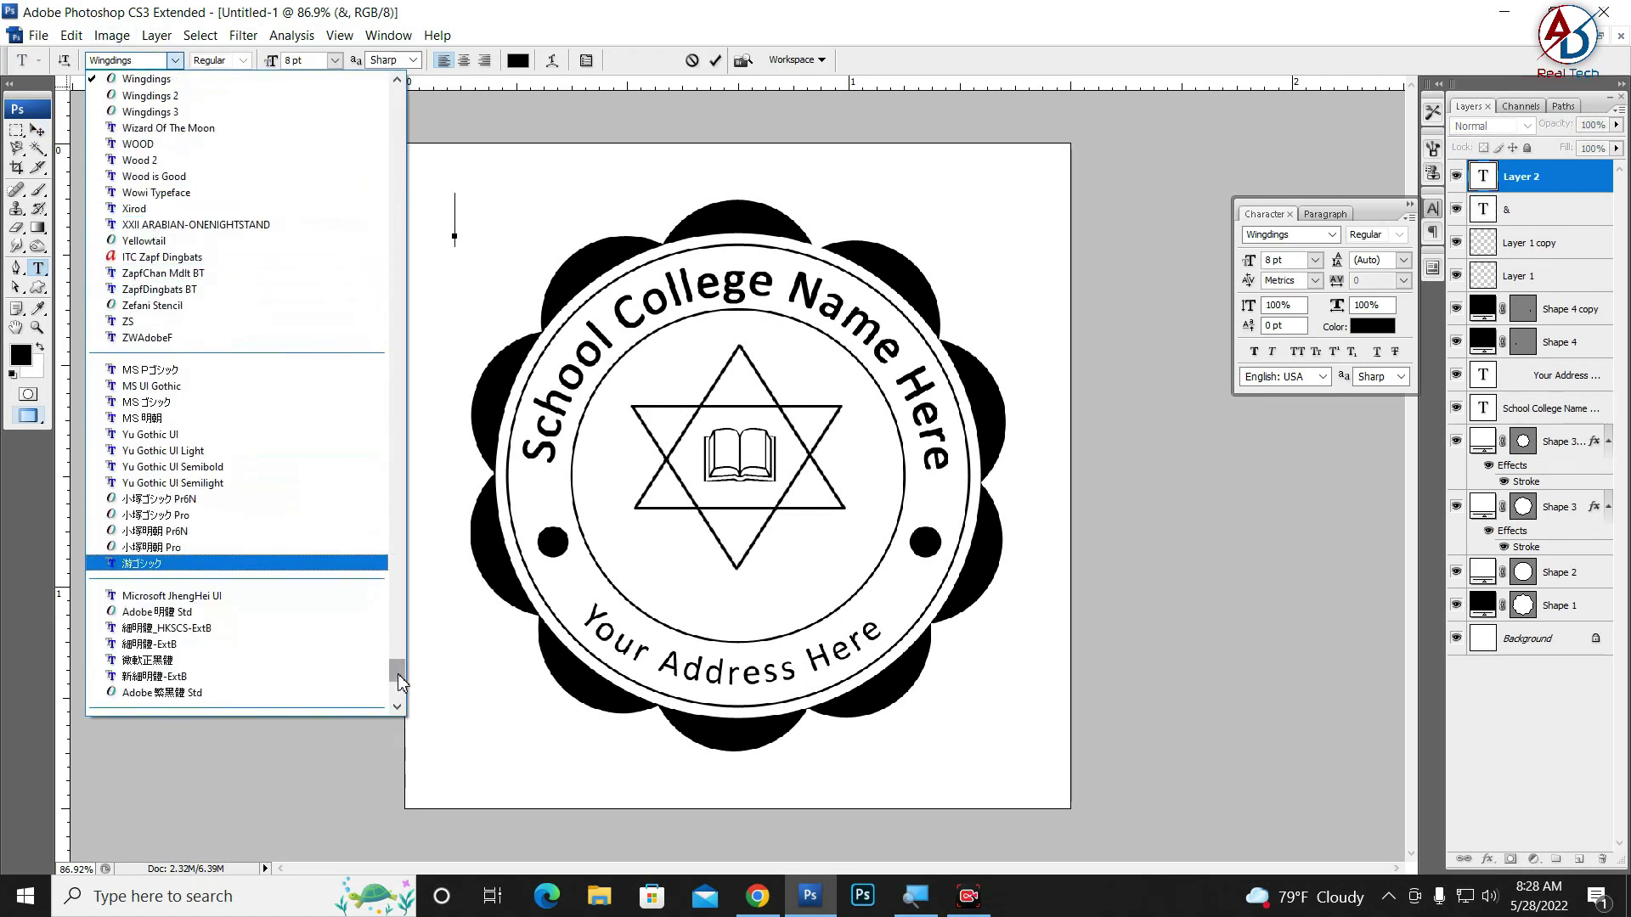
mouse_move(397, 675)
left_mouse_down()
mouse_move(400, 285)
mouse_move(420, 206)
left_mouse_up()
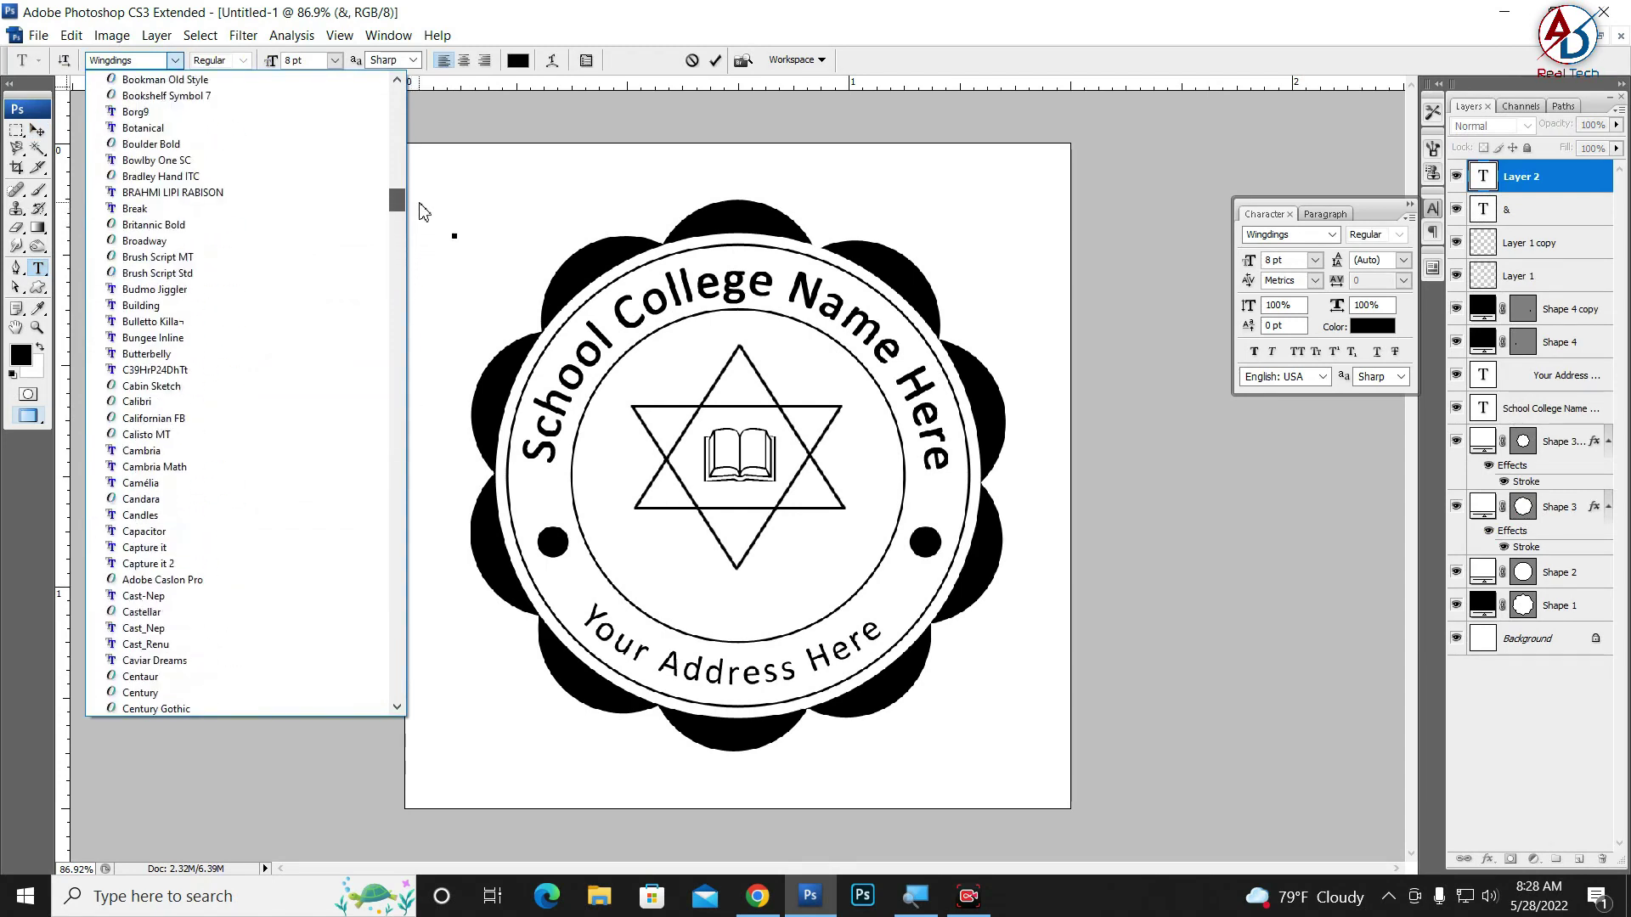
left_click(204, 400)
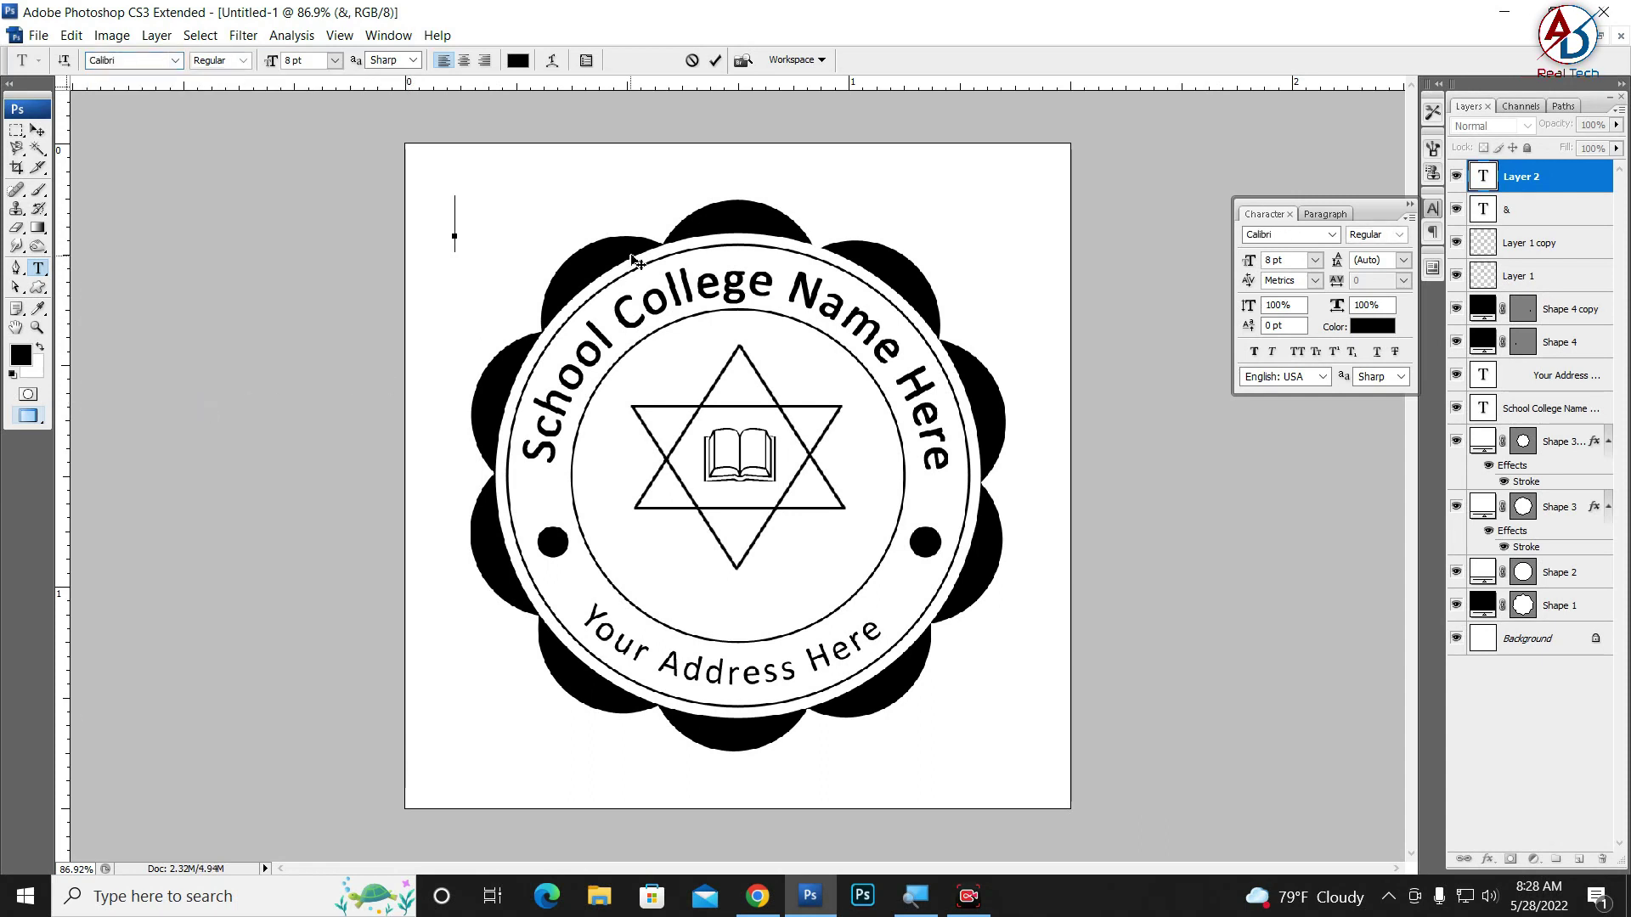
type("ES")
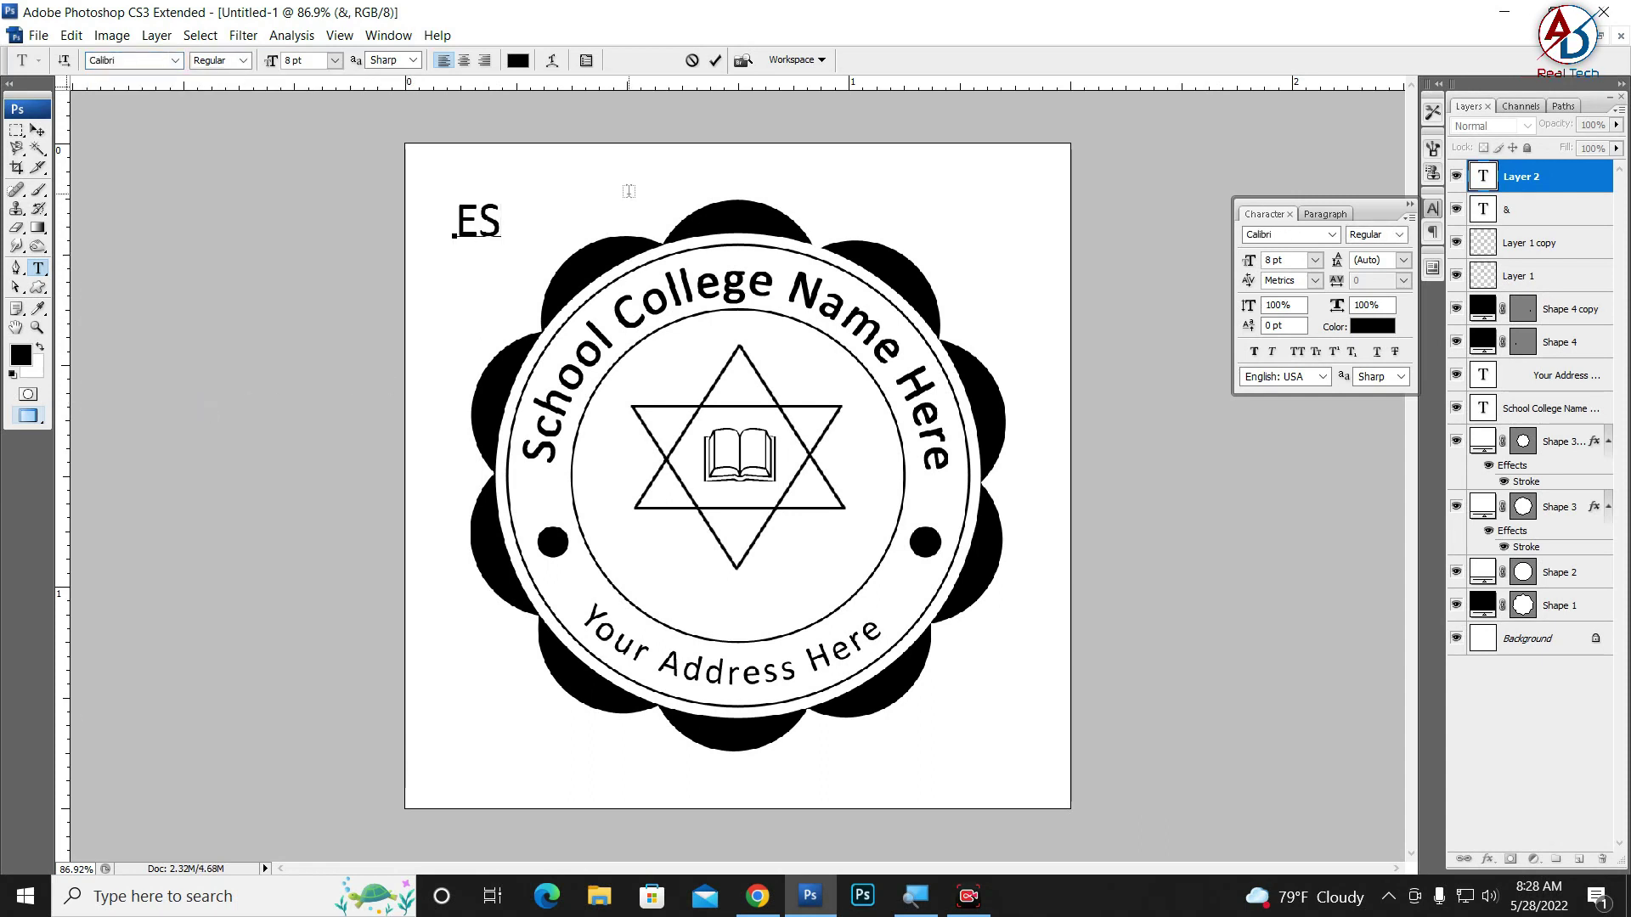
key("BackSpace")
type("std")
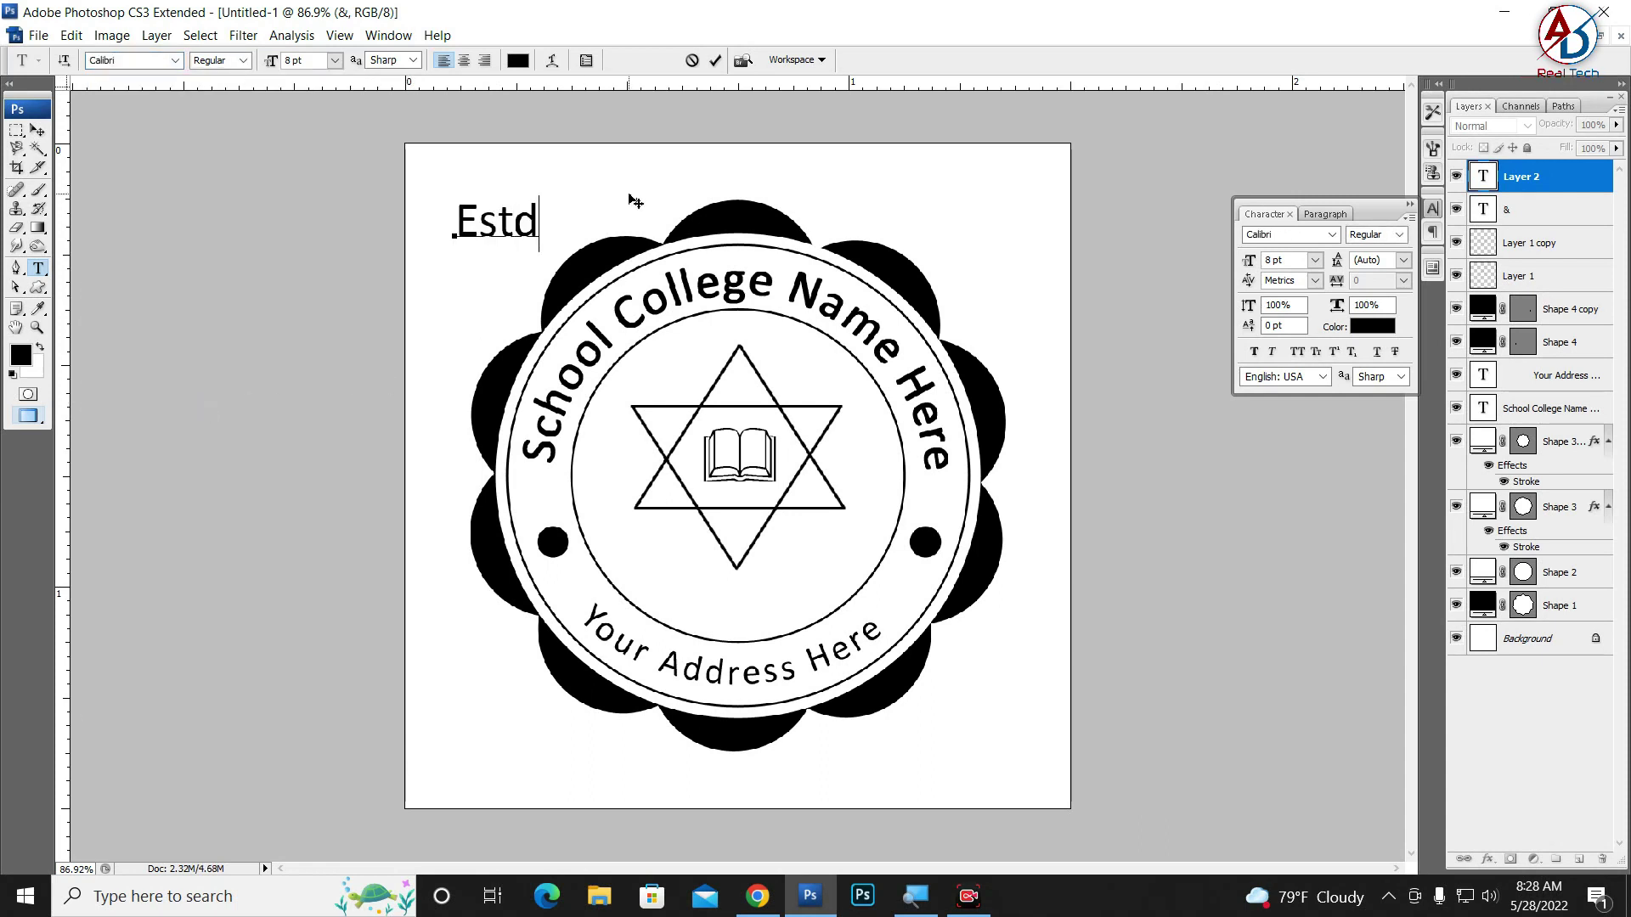
type(": ")
type("2001")
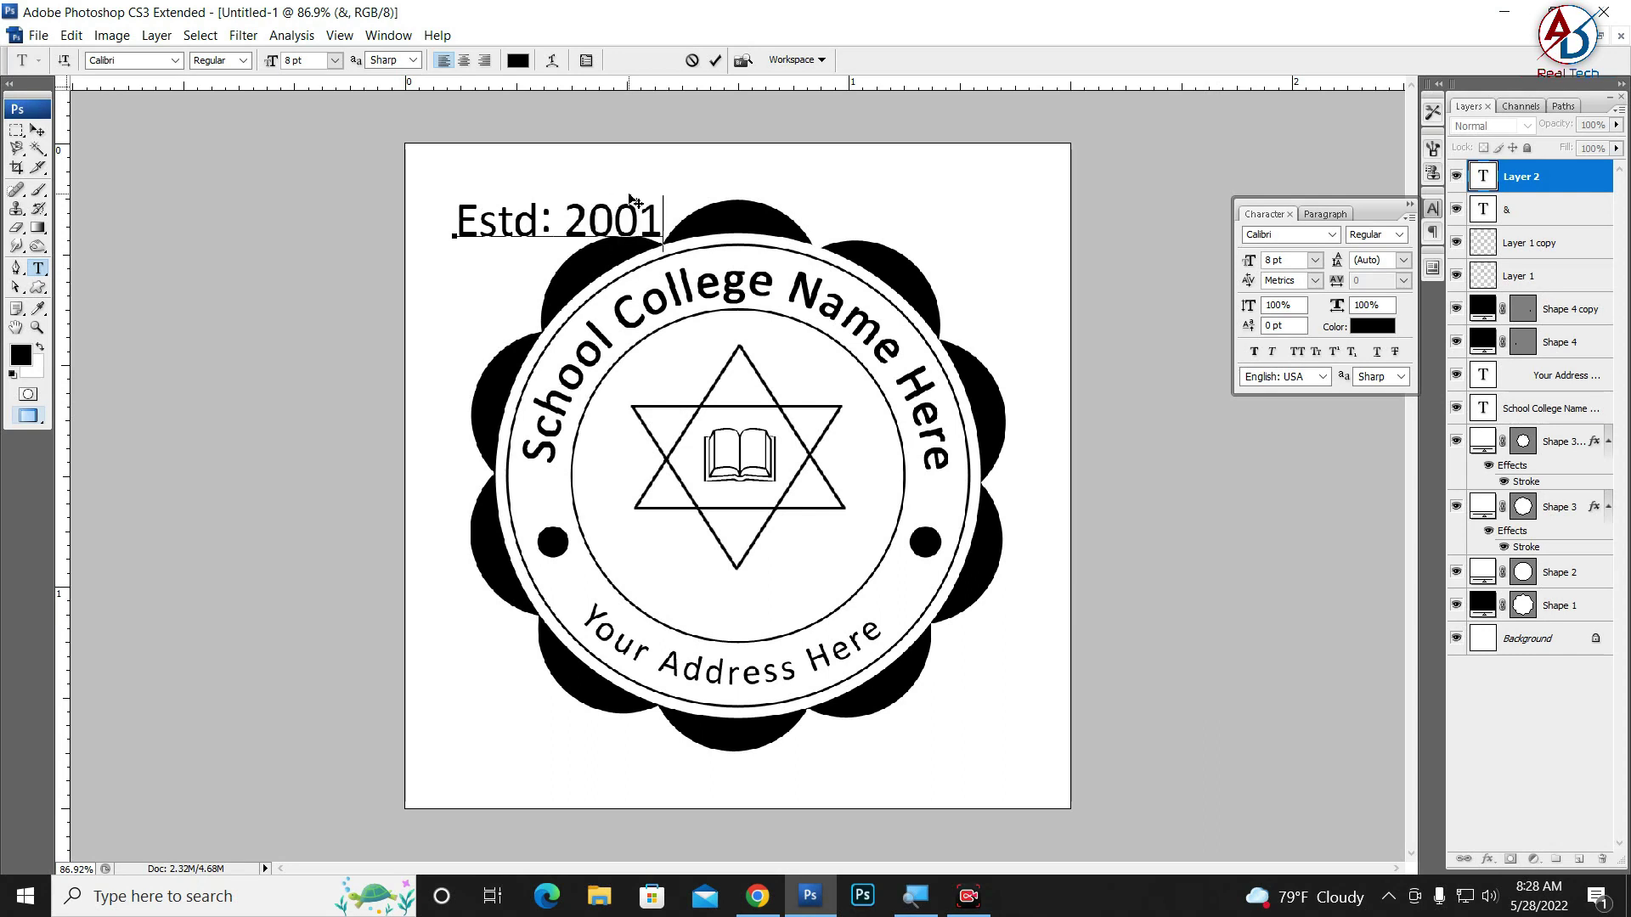
Move 'Estd: 2001' just below the star and set it to 6 pt
left_click(38, 131)
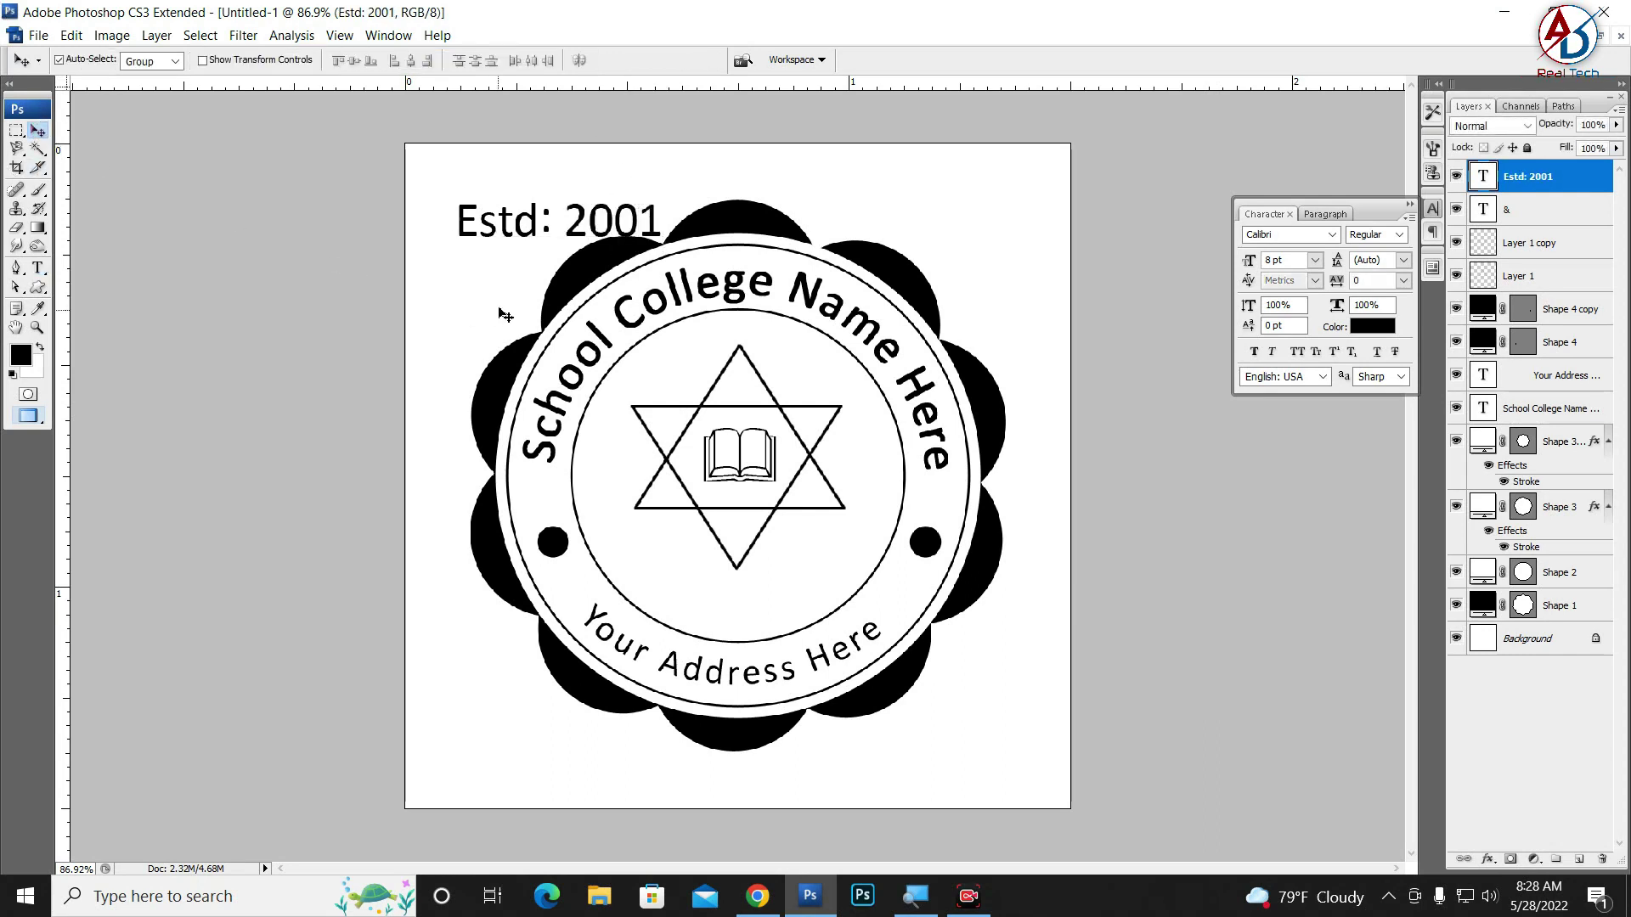
left_click_drag(517, 232, 710, 599)
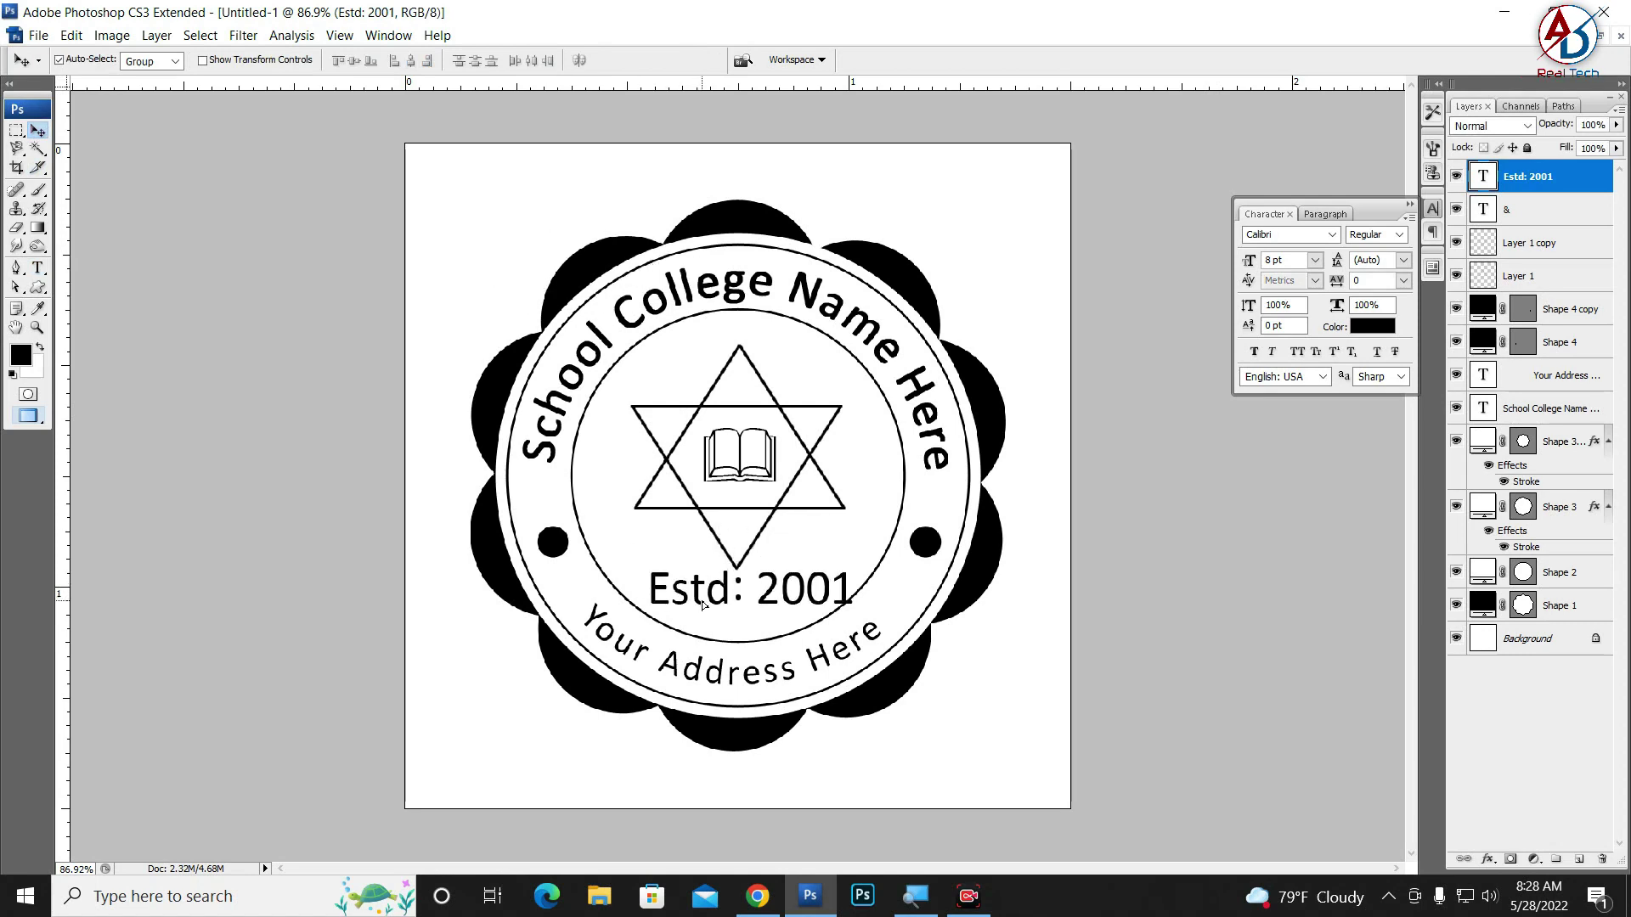
key("t")
triple_click(713, 603)
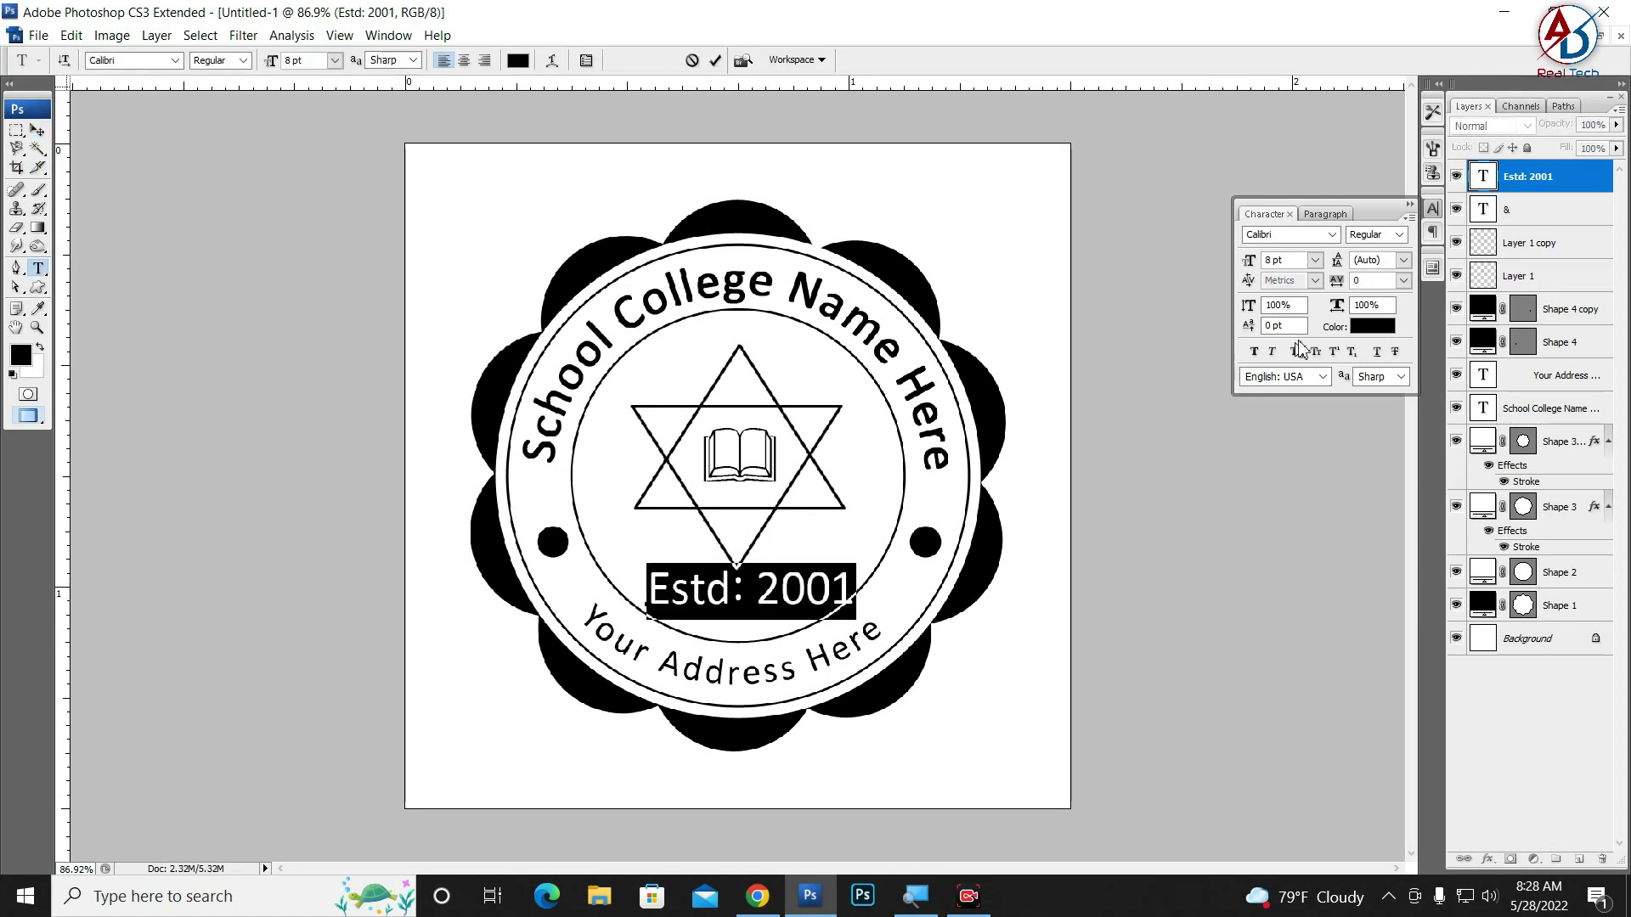
left_click(1294, 264)
type("5")
key("Return")
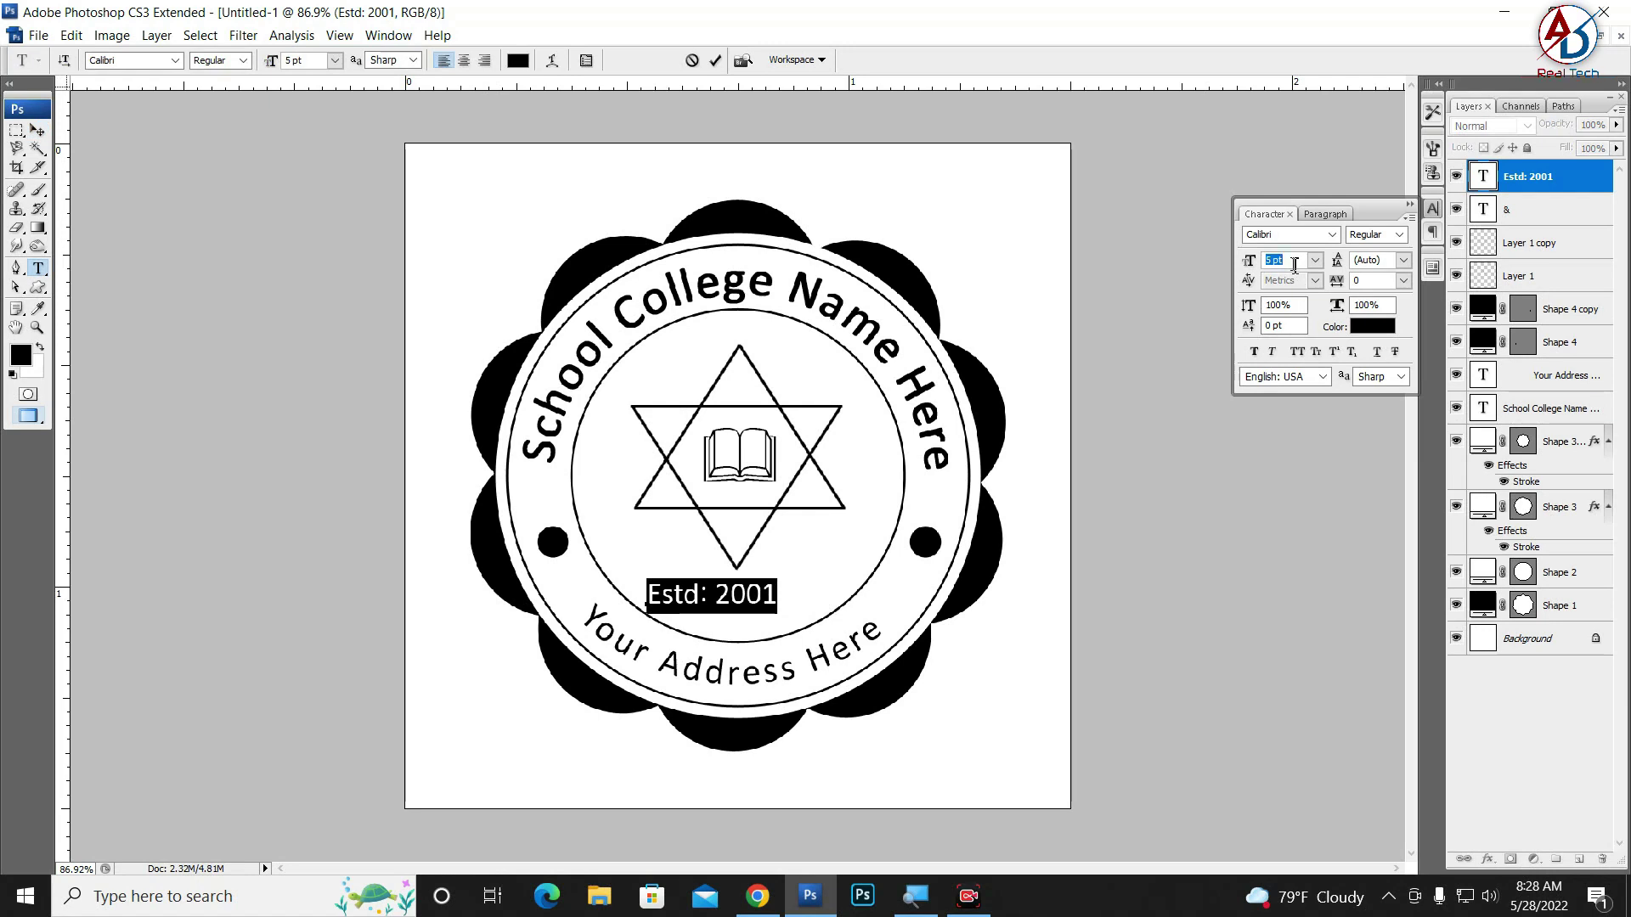
type("6")
key("Return")
Centre 'Estd: 2001' under the star, shrink it slightly, and underline it
left_click(38, 131)
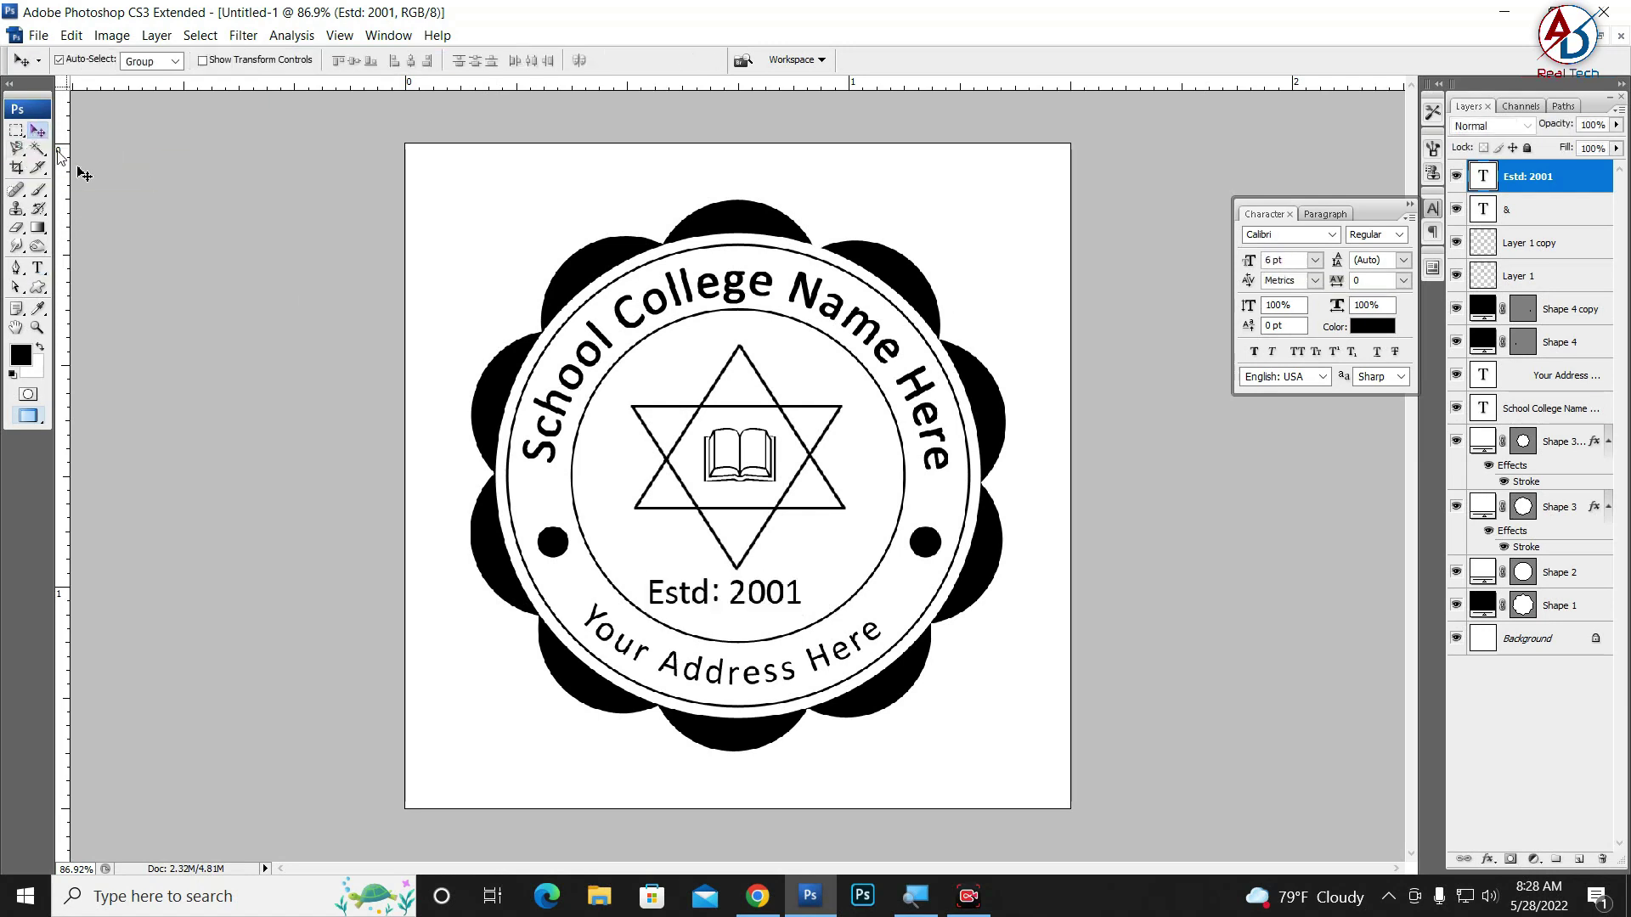
left_click_drag(735, 600, 745, 601)
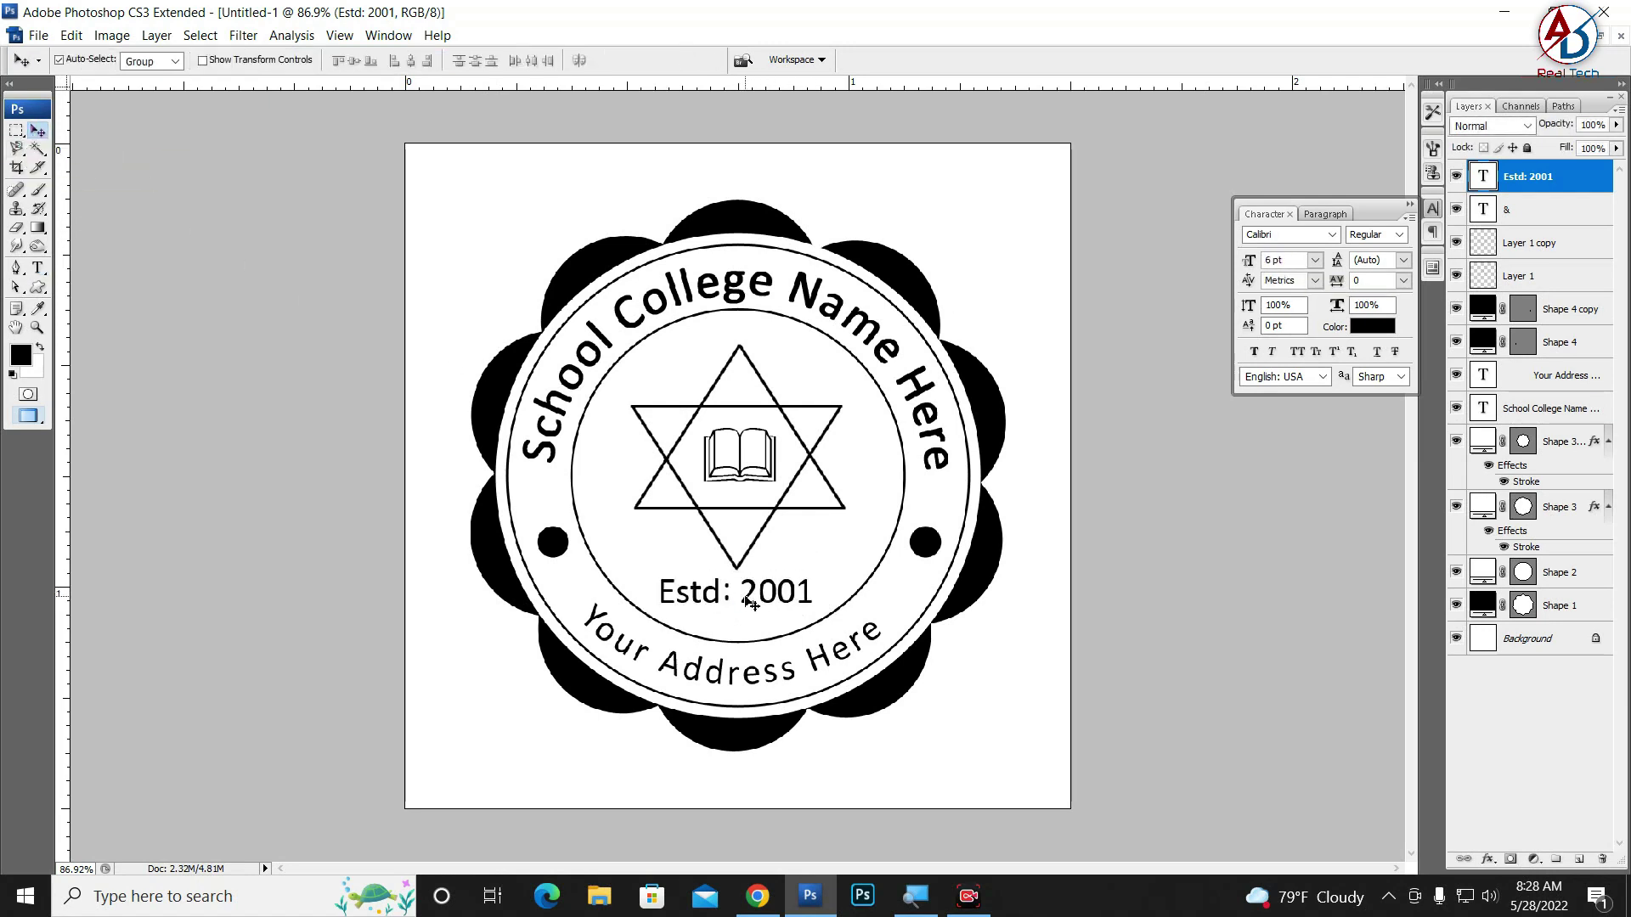
key("ctrl+t")
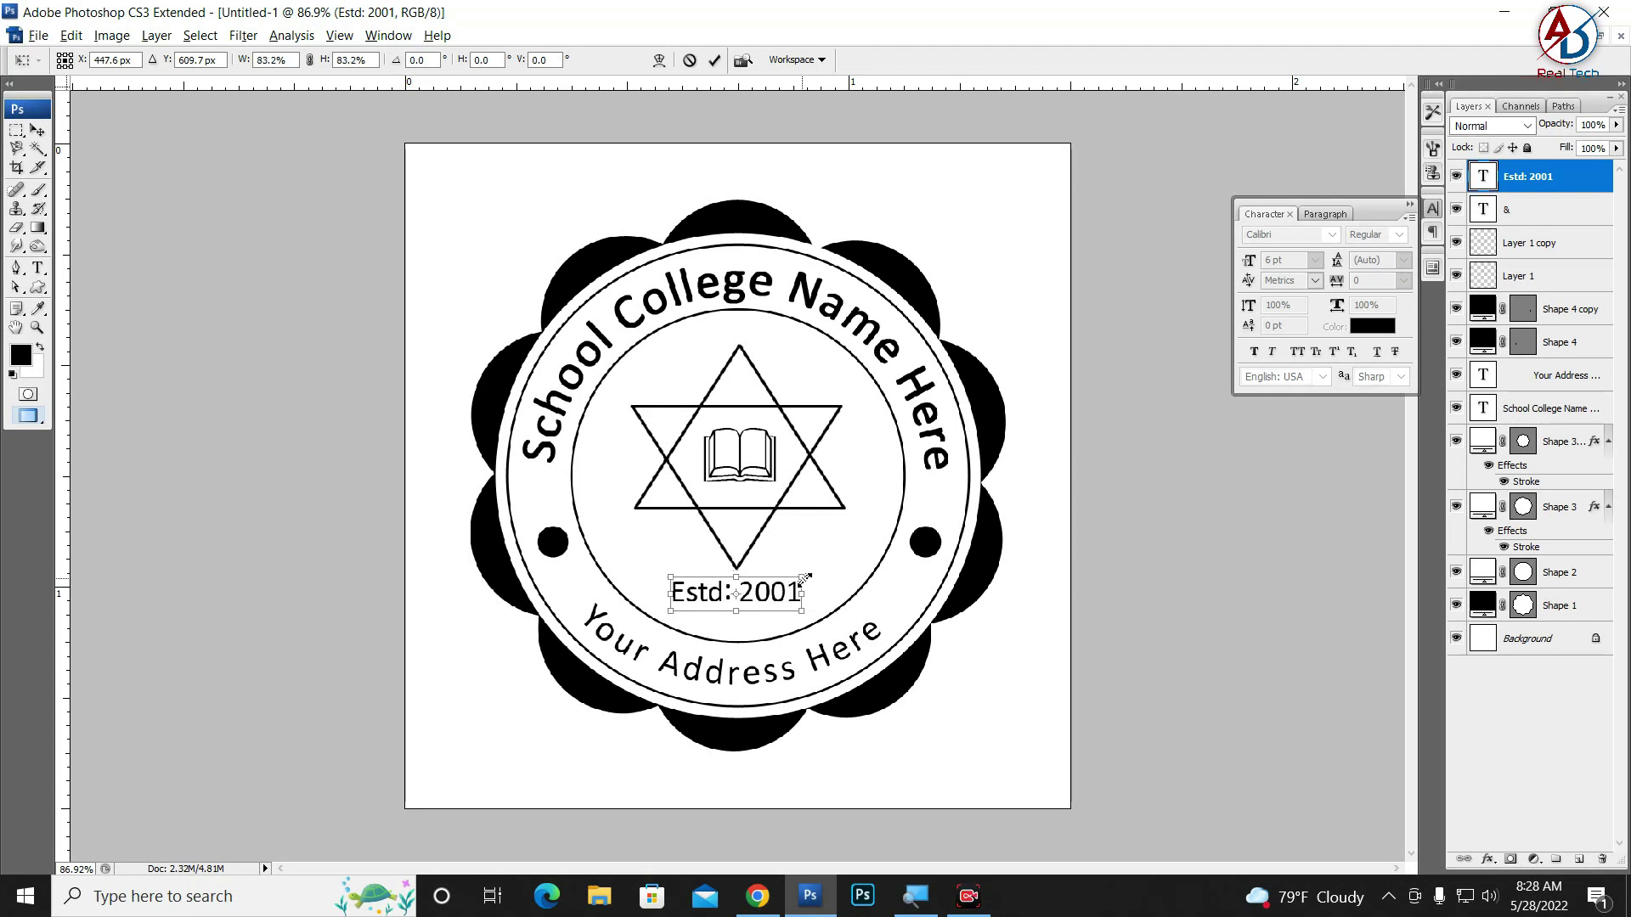
left_click_drag(817, 575, 805, 581)
key("Return")
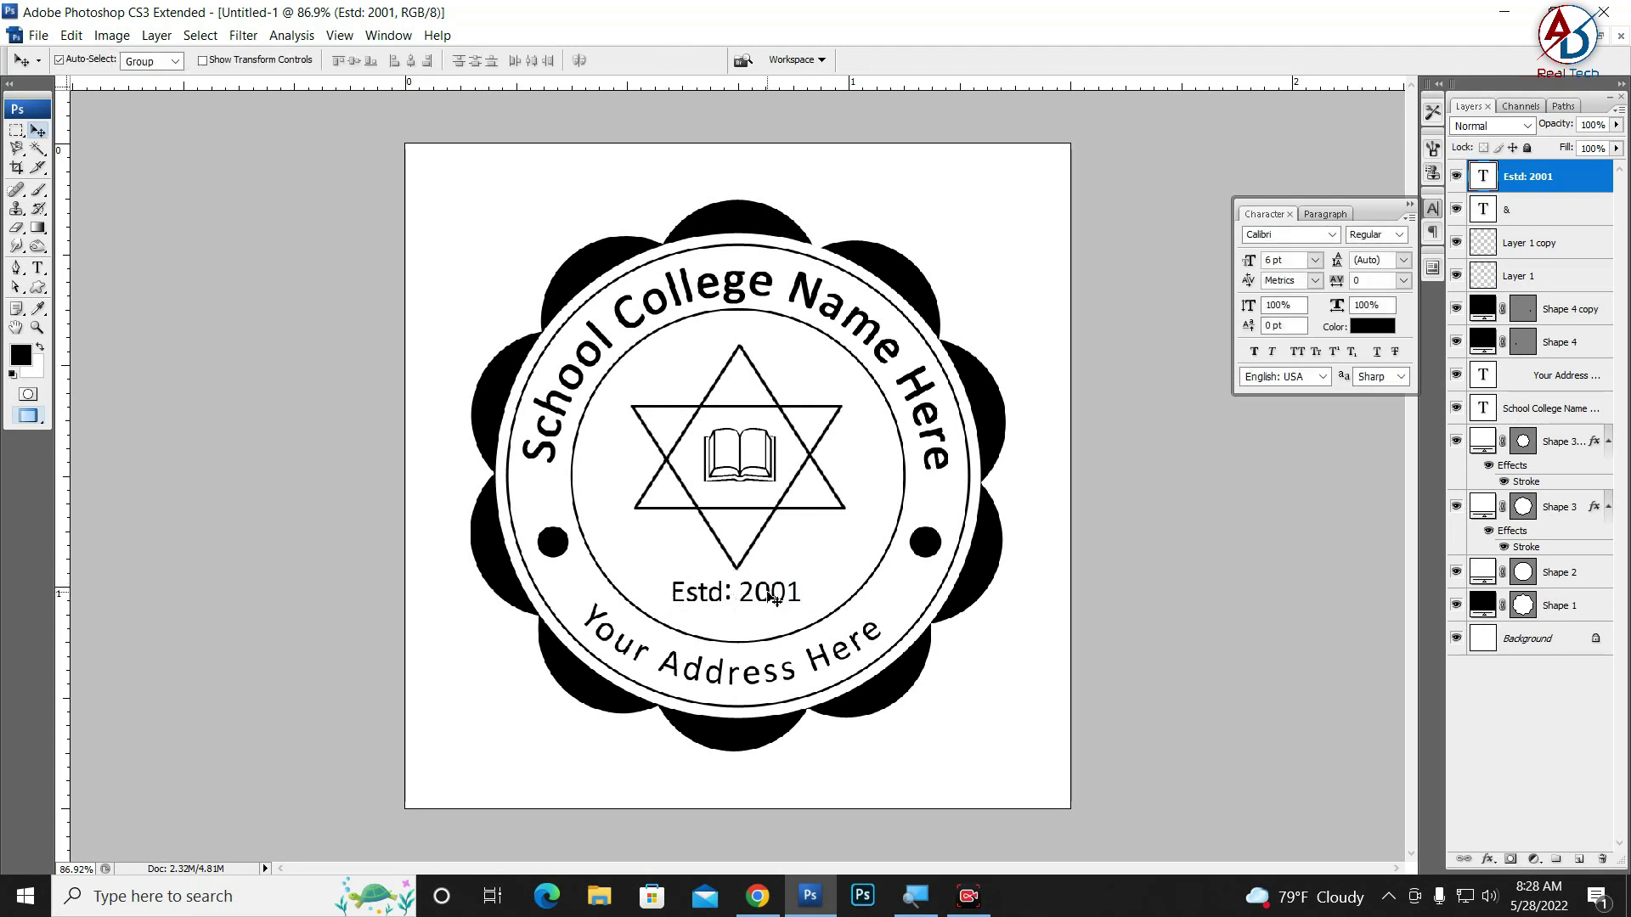
left_click_drag(772, 599, 794, 601)
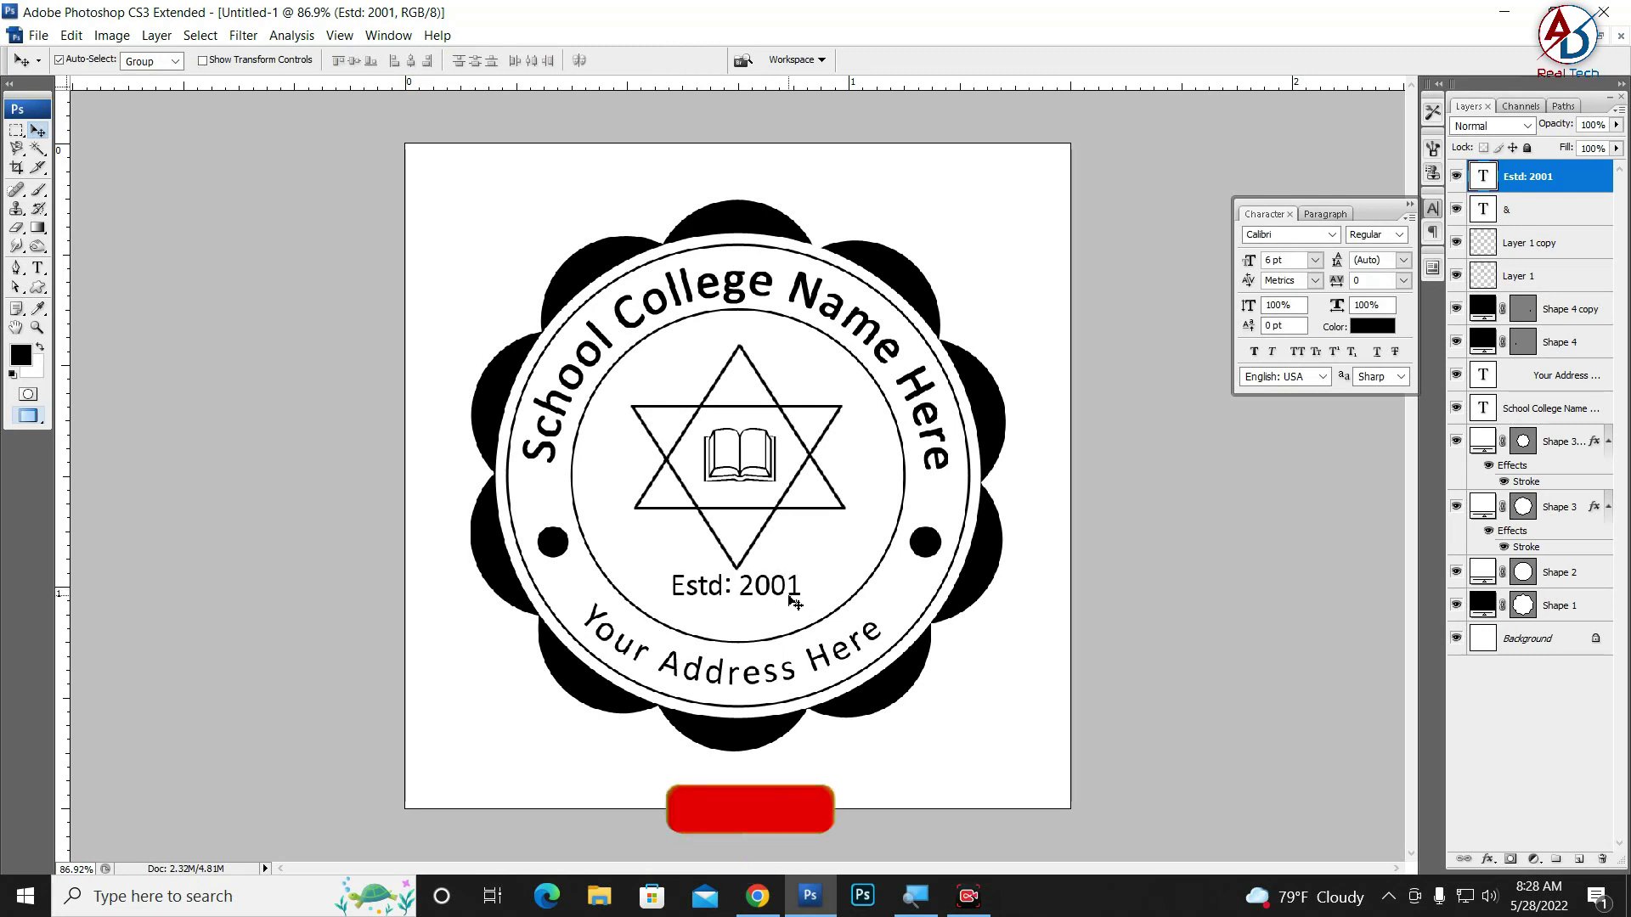
key("ctrl+shift+u")
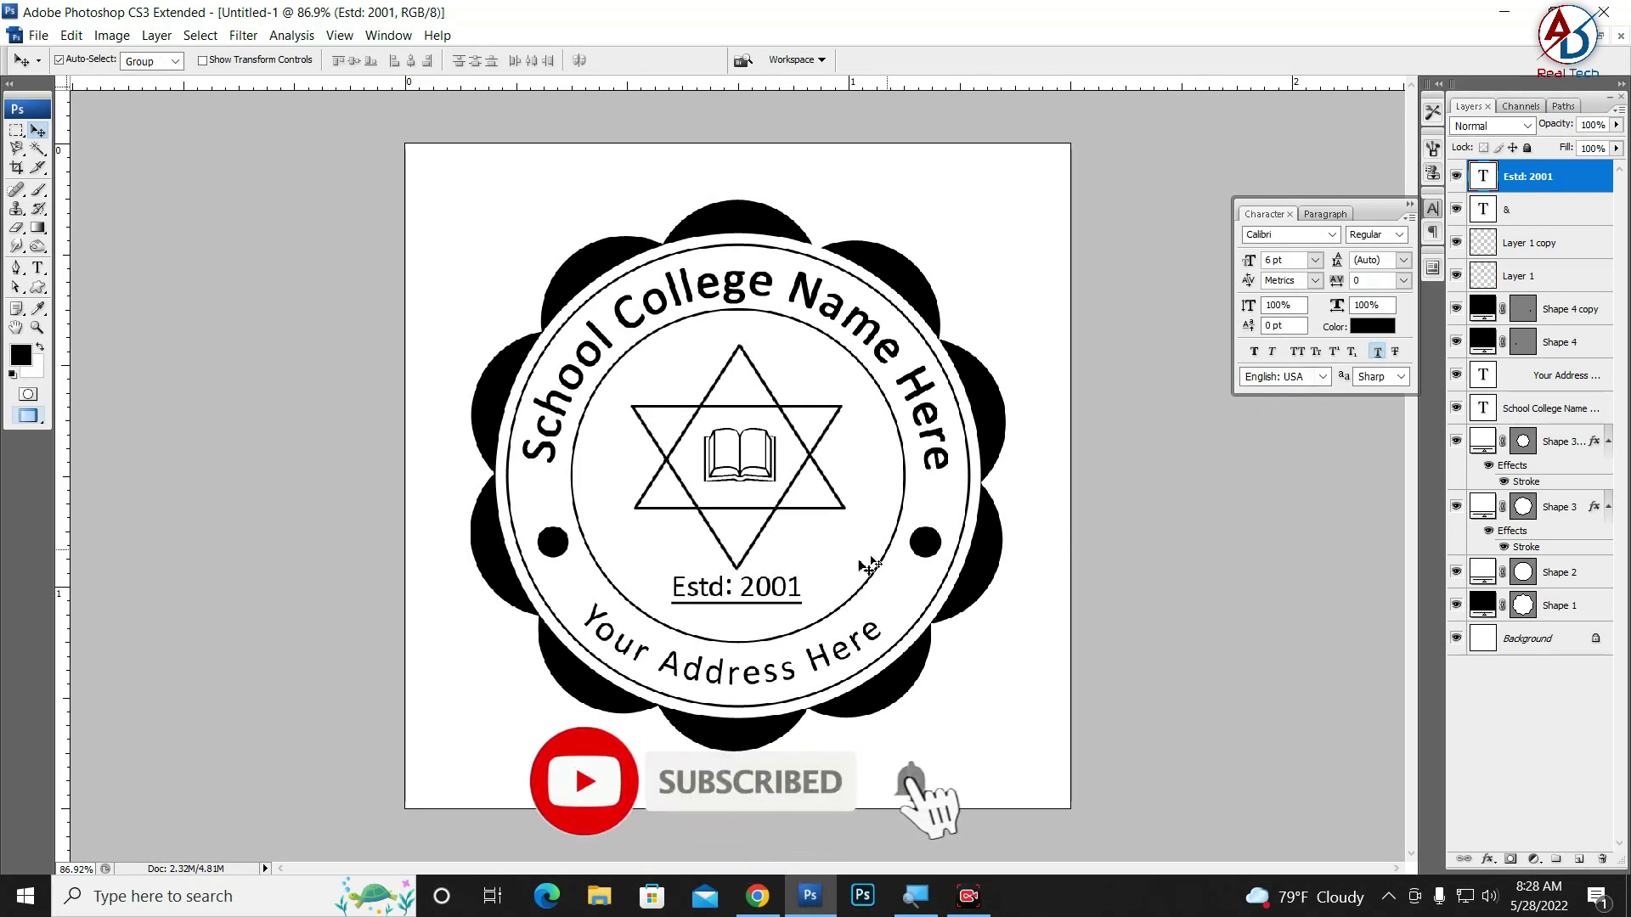
left_click(939, 666)
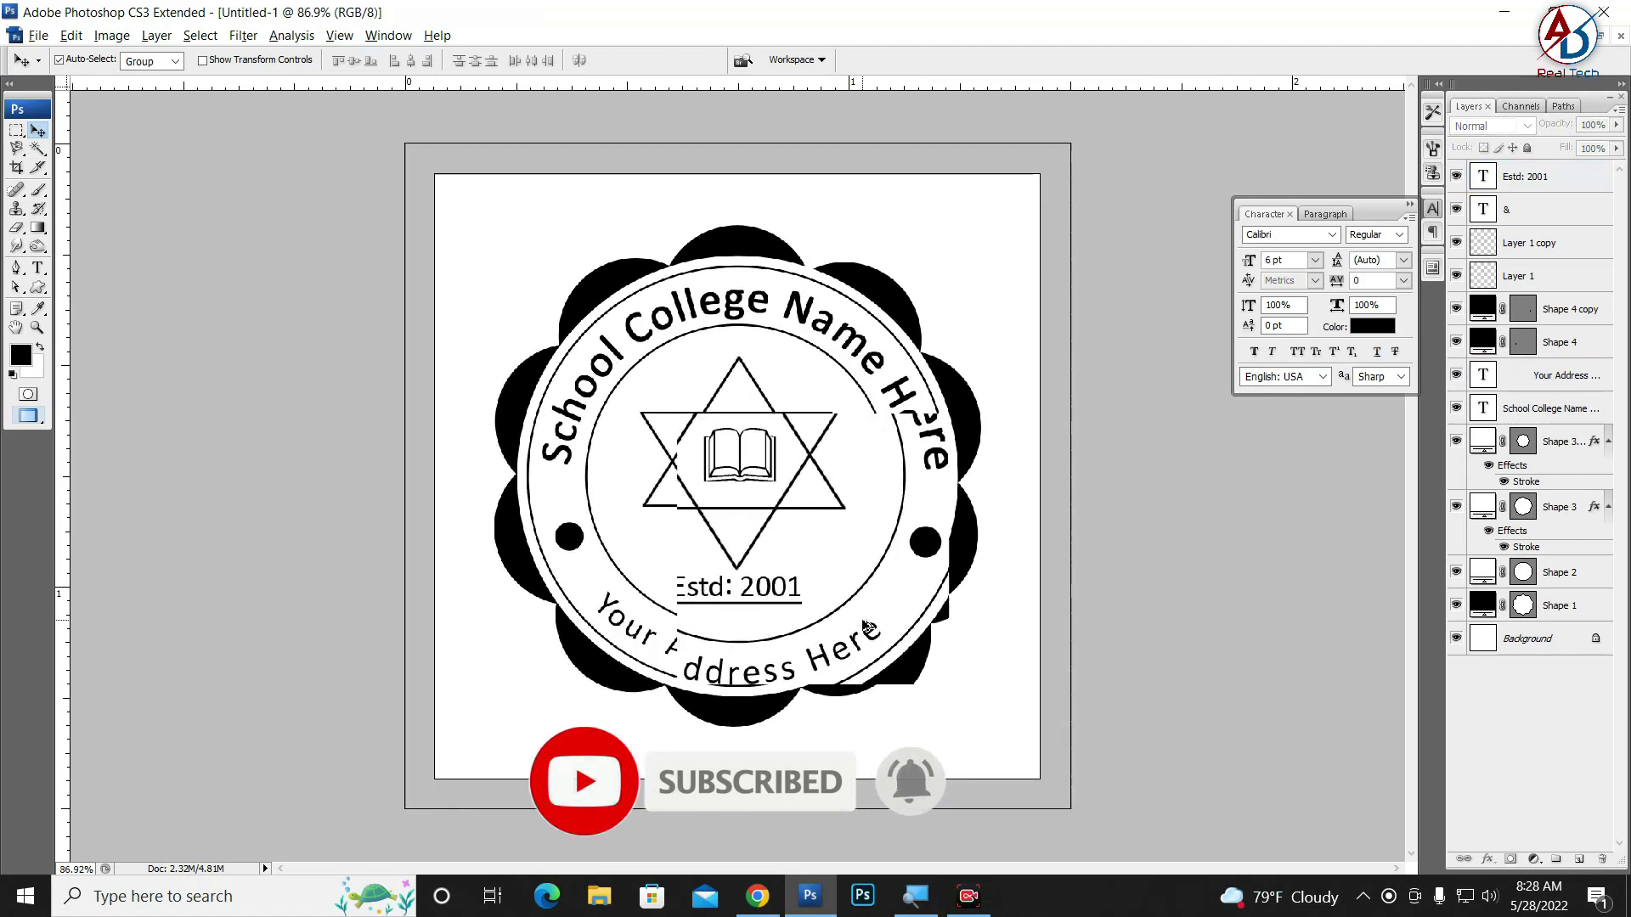
scroll(865, 626, "down", 1, "alt")
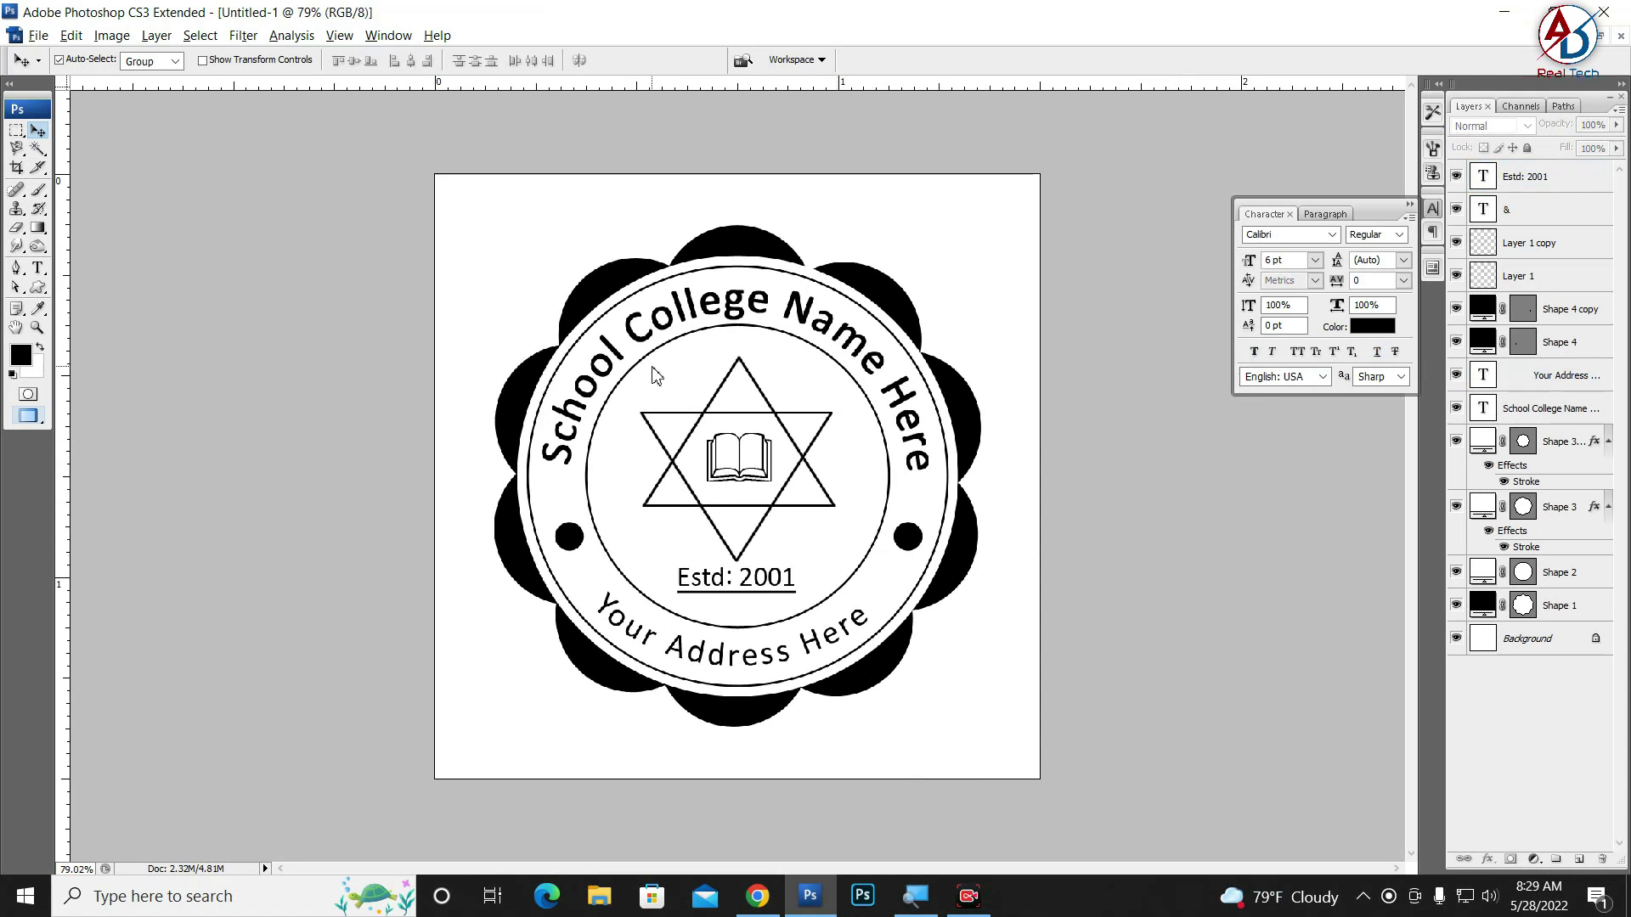
left_click(701, 344)
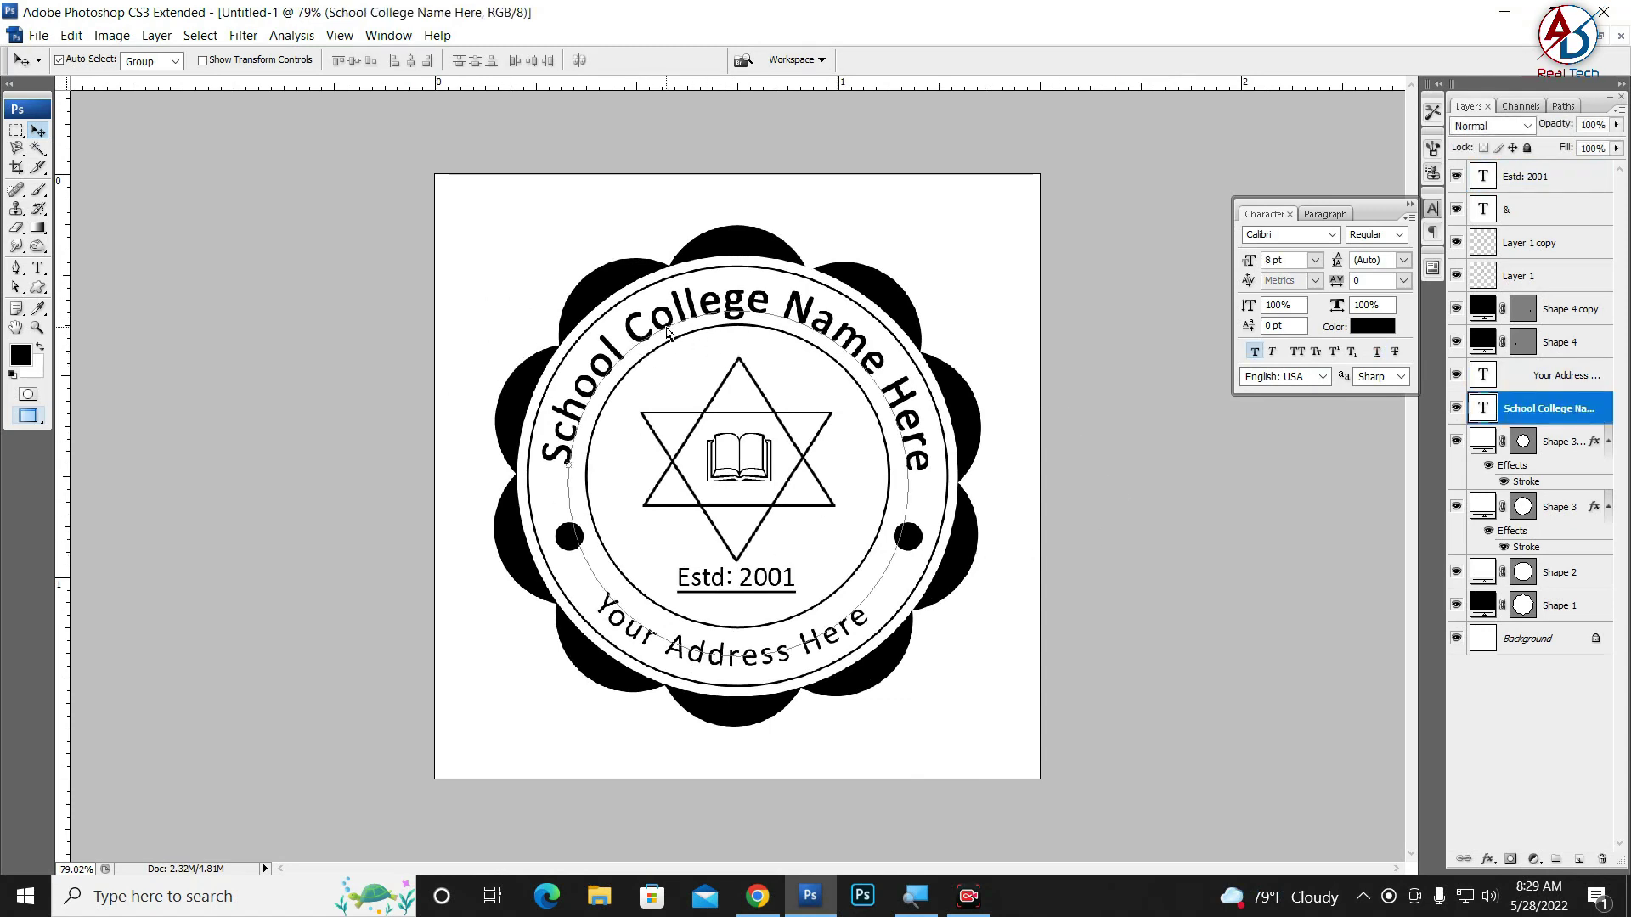
key("ctrl+s")
Save the seal as a JPEG named Logo in the Desktop folder
left_click(754, 501)
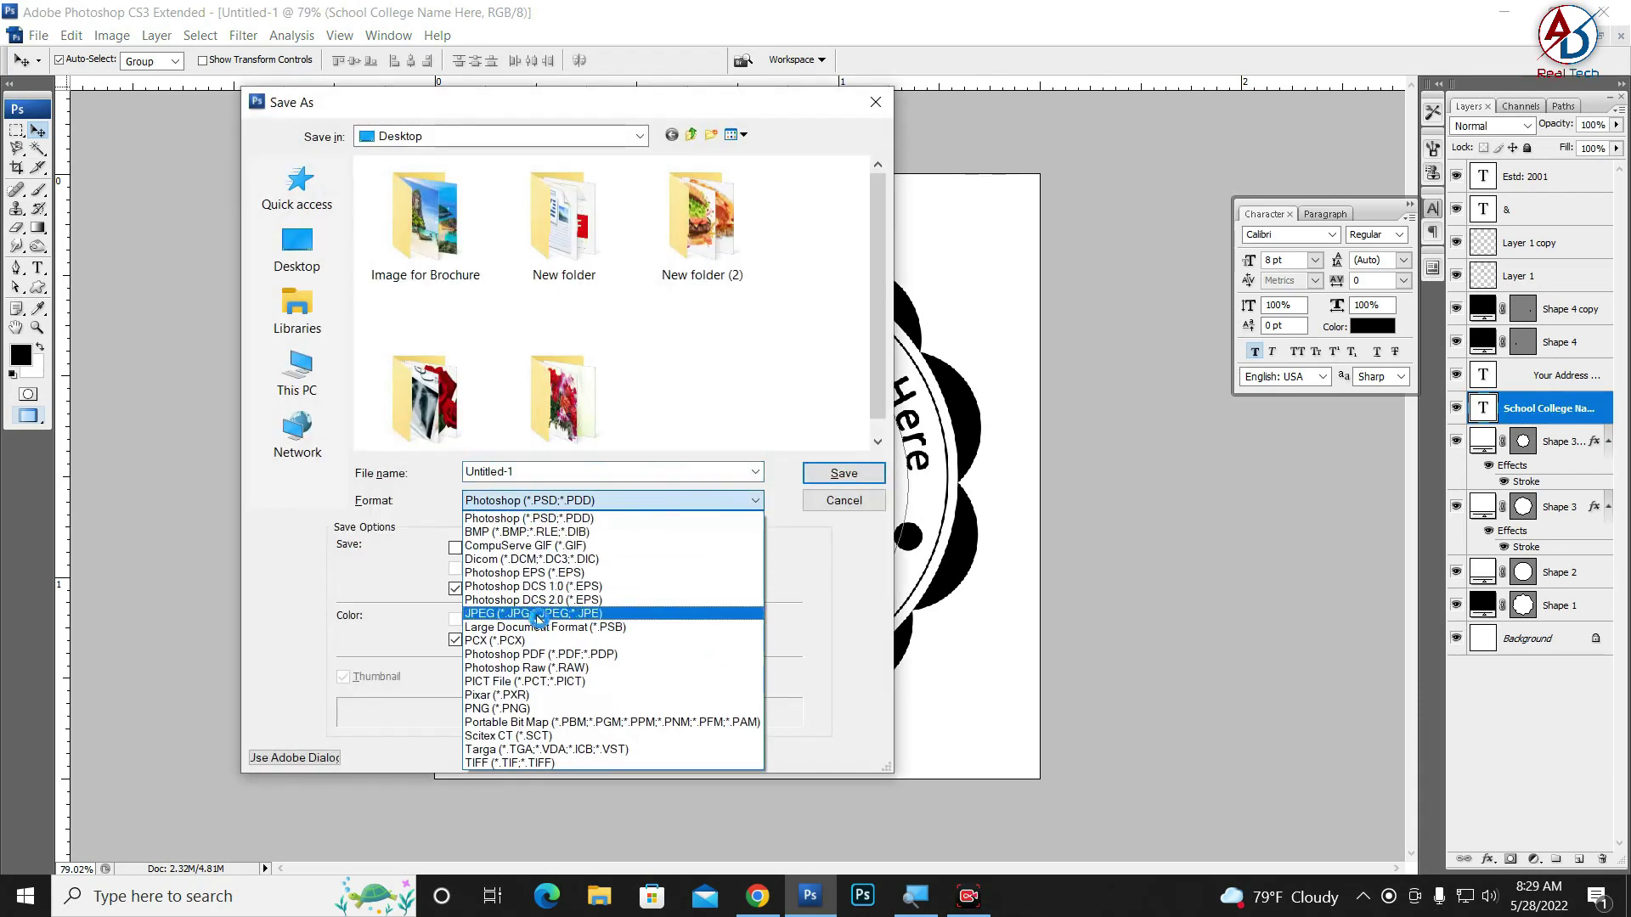
left_click(527, 610)
left_click(316, 252)
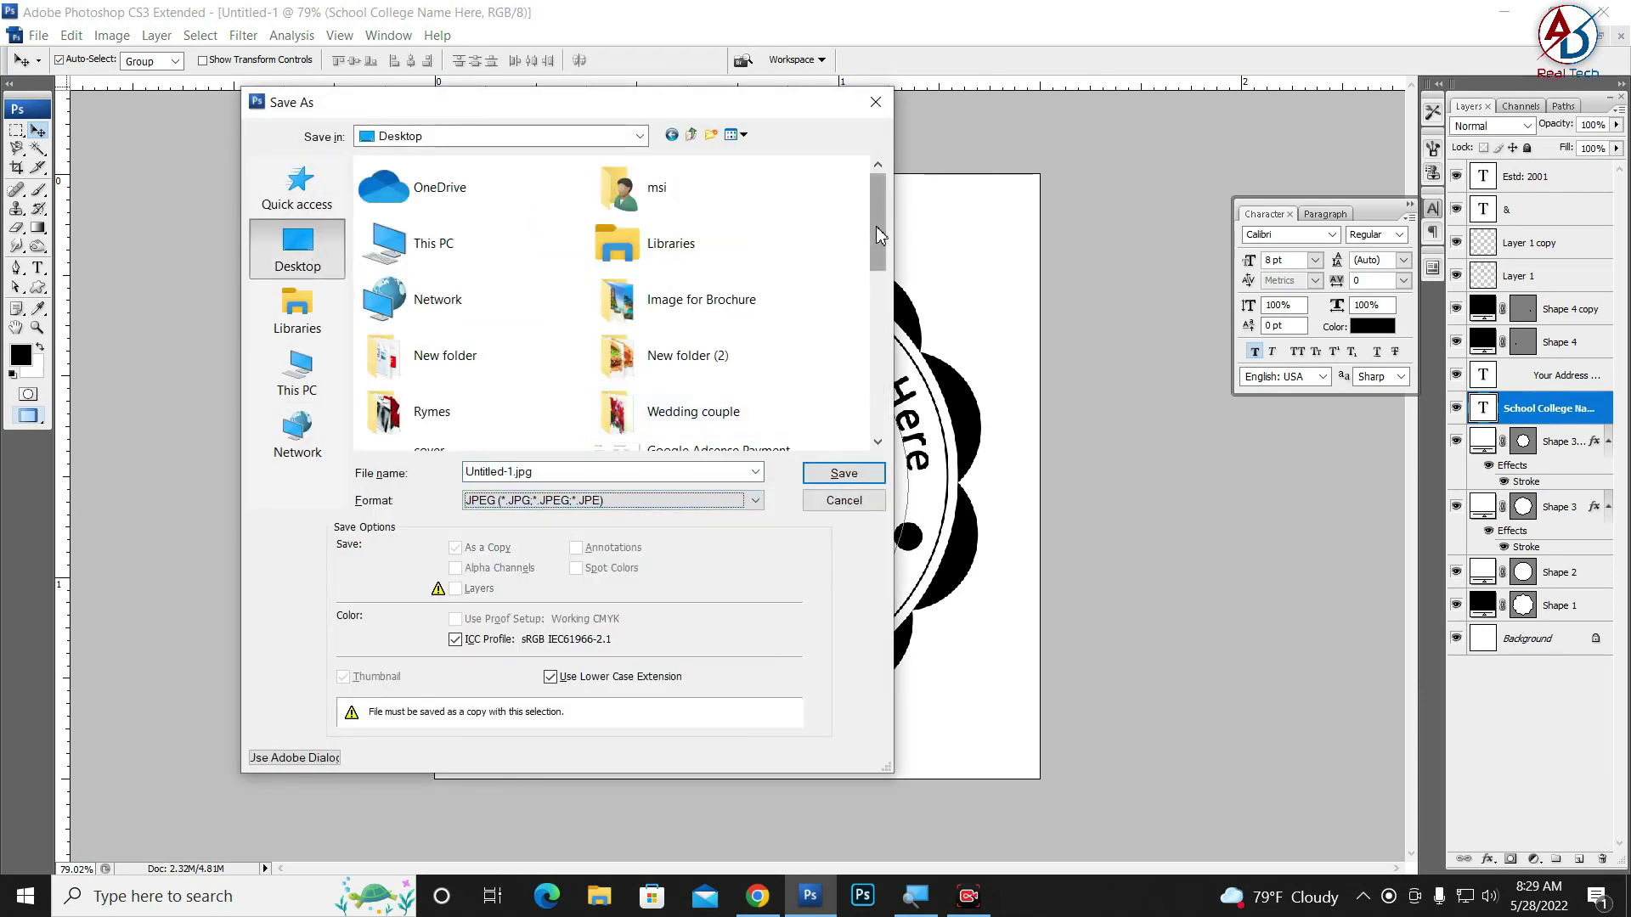
left_click_drag(875, 226, 603, 499)
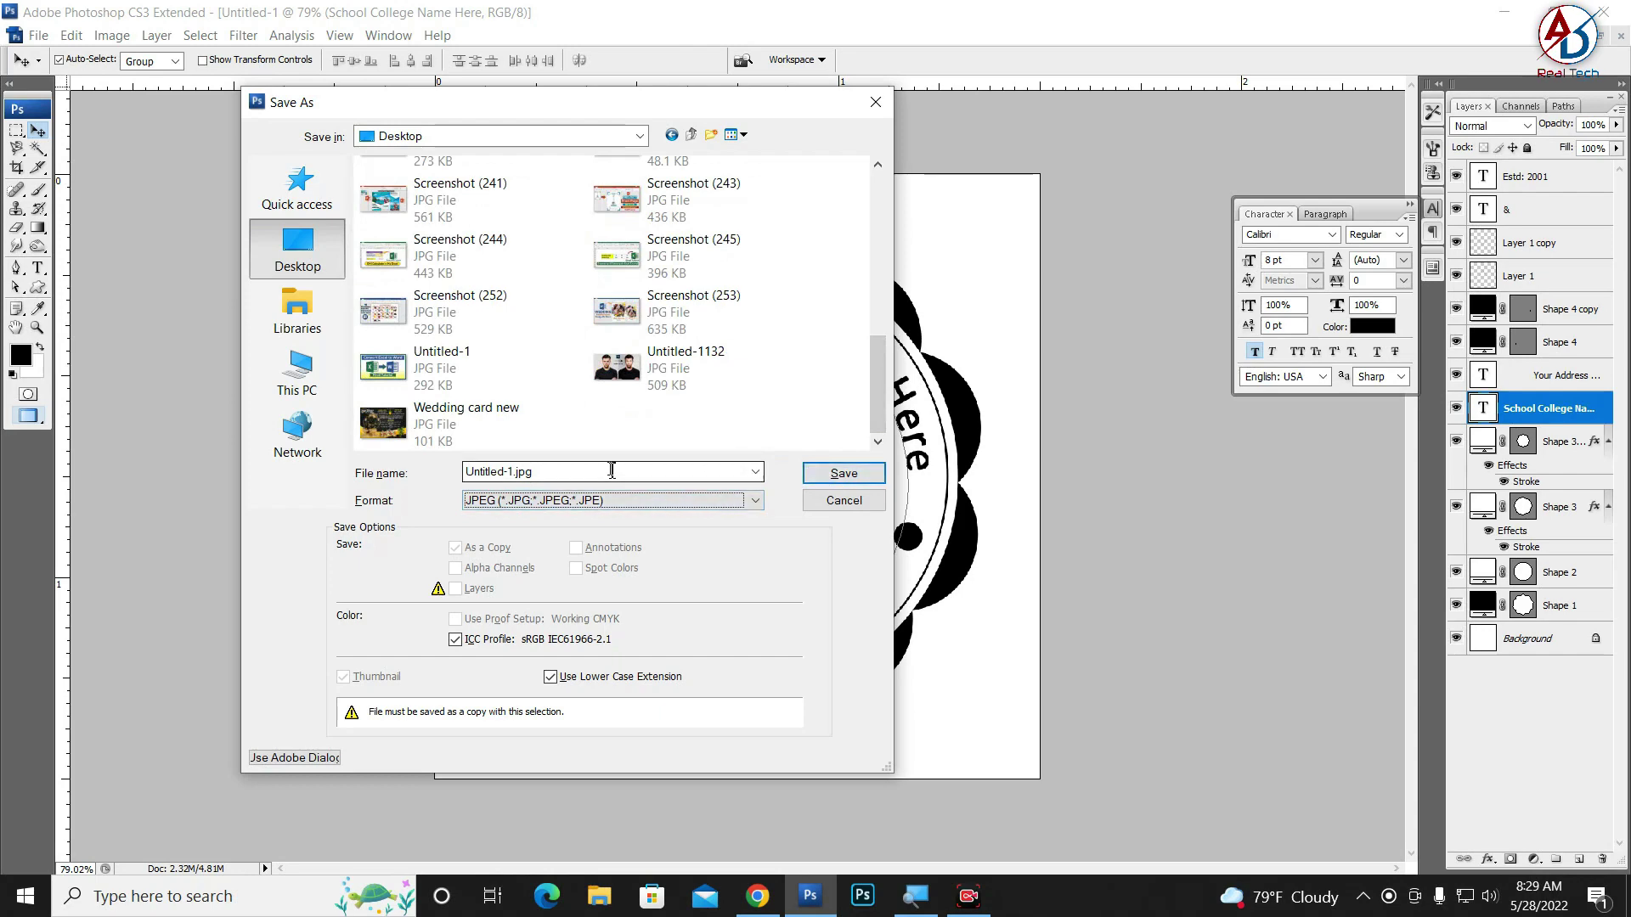
double_click(614, 471)
type("Logo")
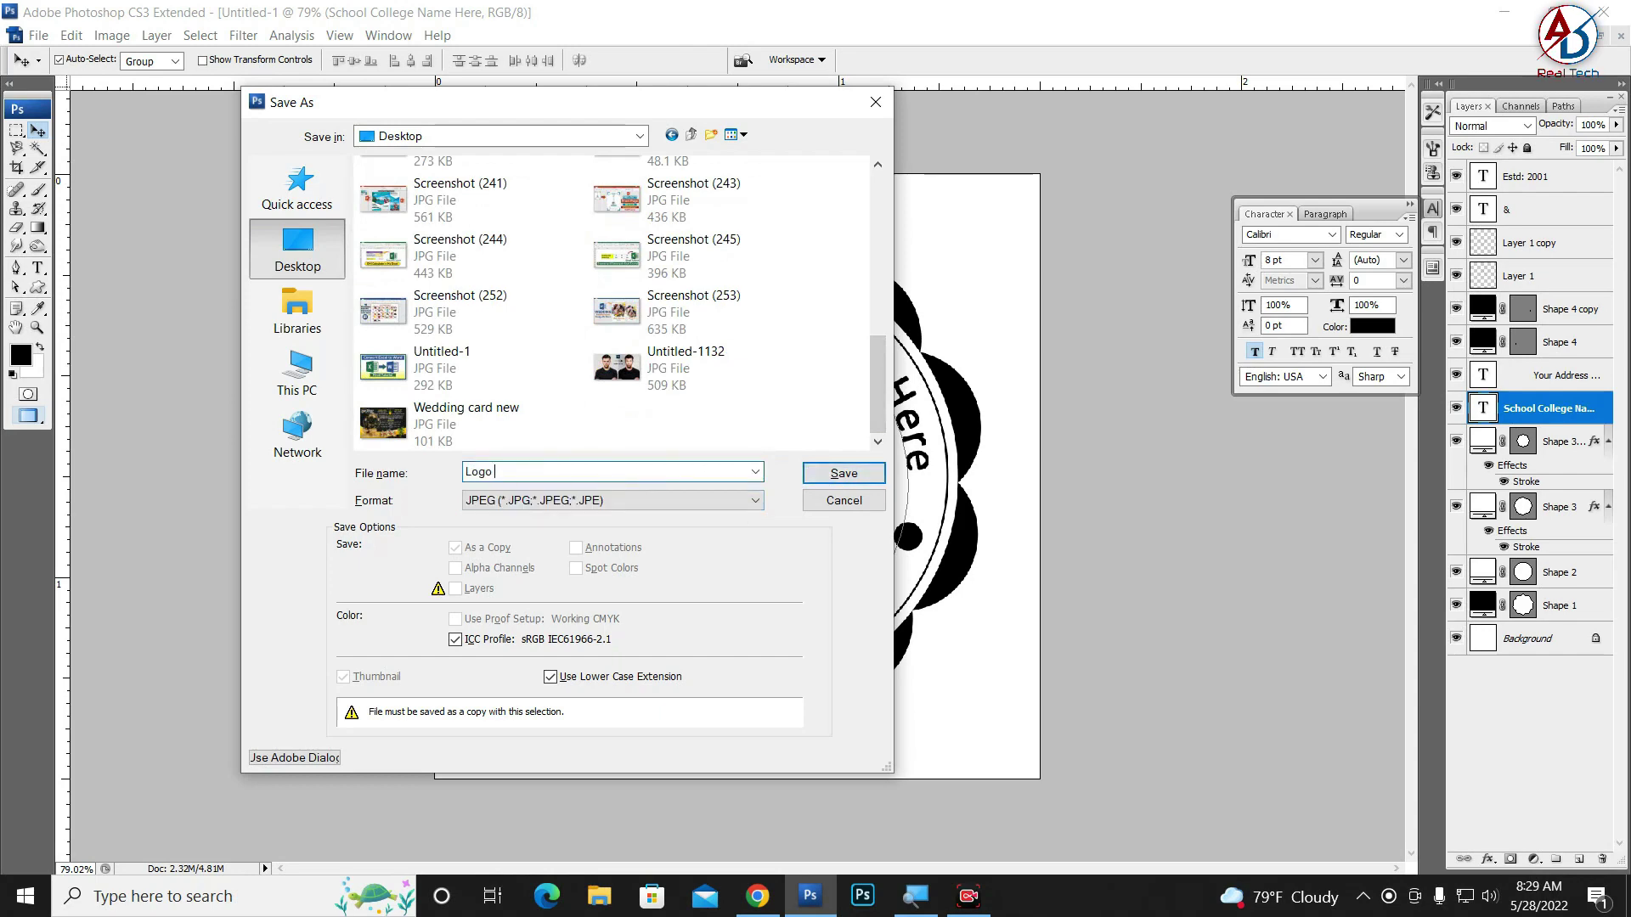
key("Return")
key("Return")
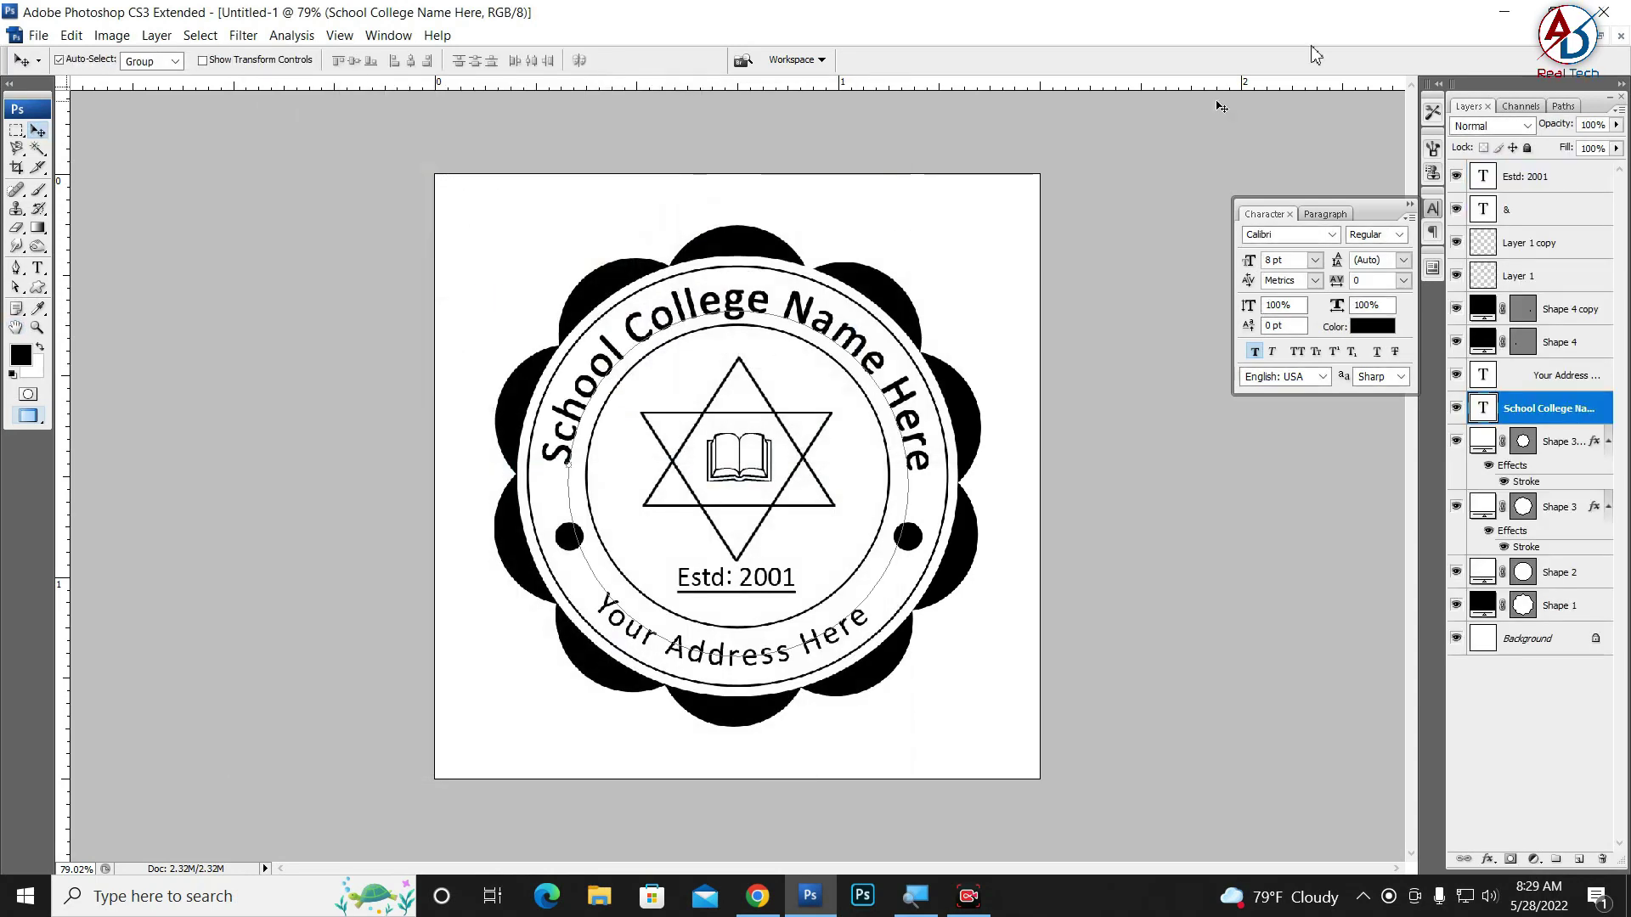
Finish saving and open Logo.jpg from the Desktop in Windows Photos
left_click(1505, 13)
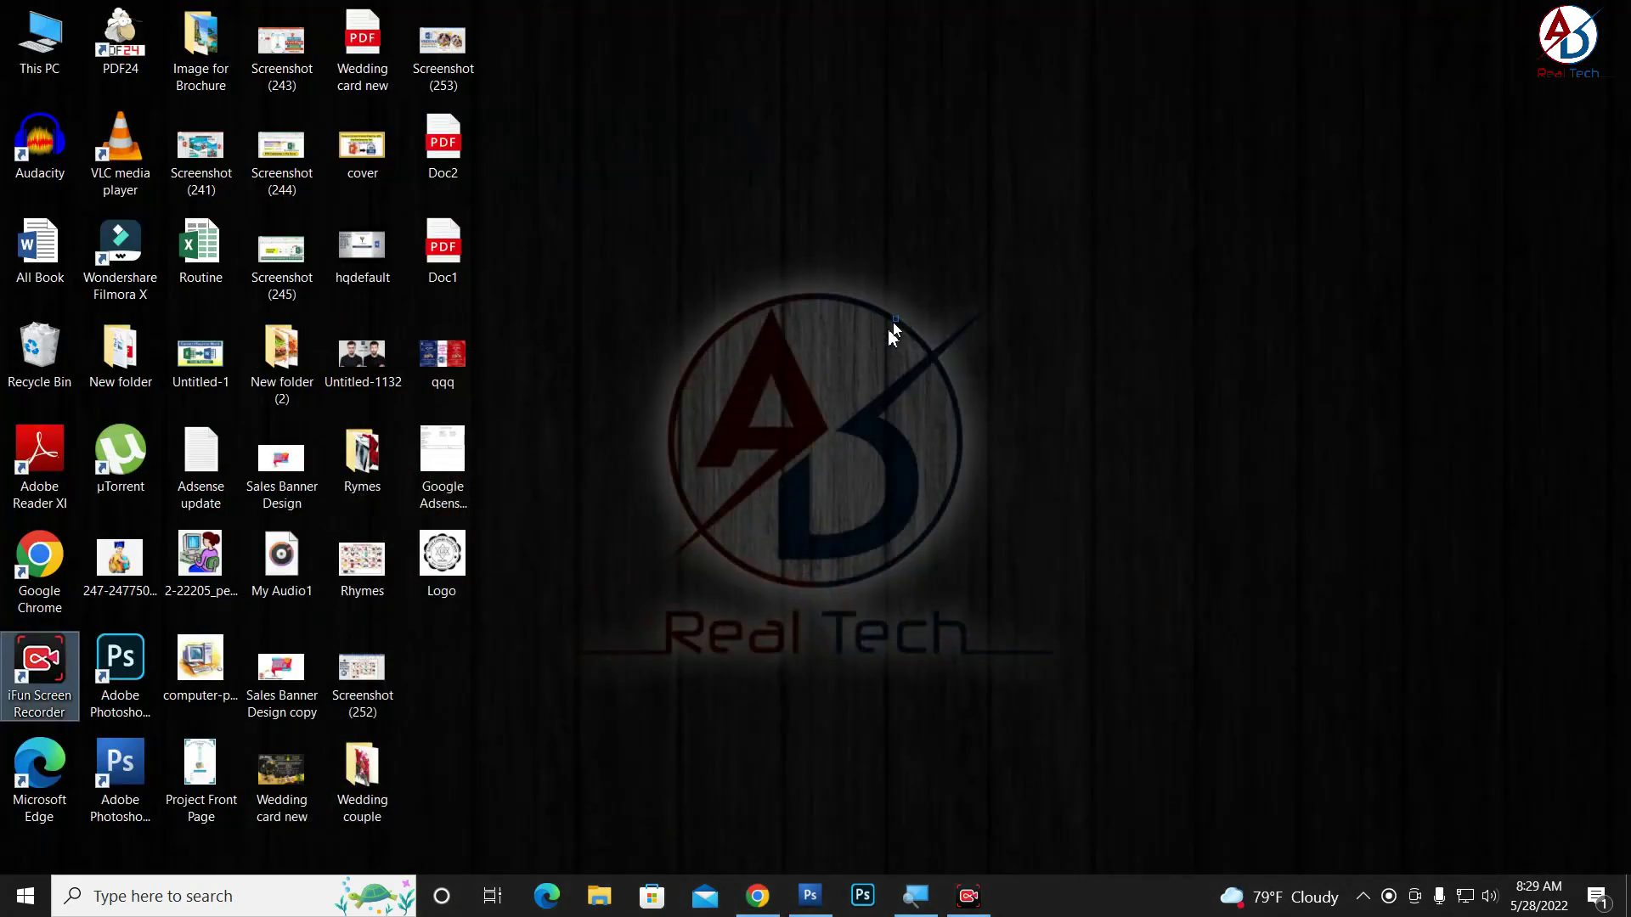
double_click(442, 554)
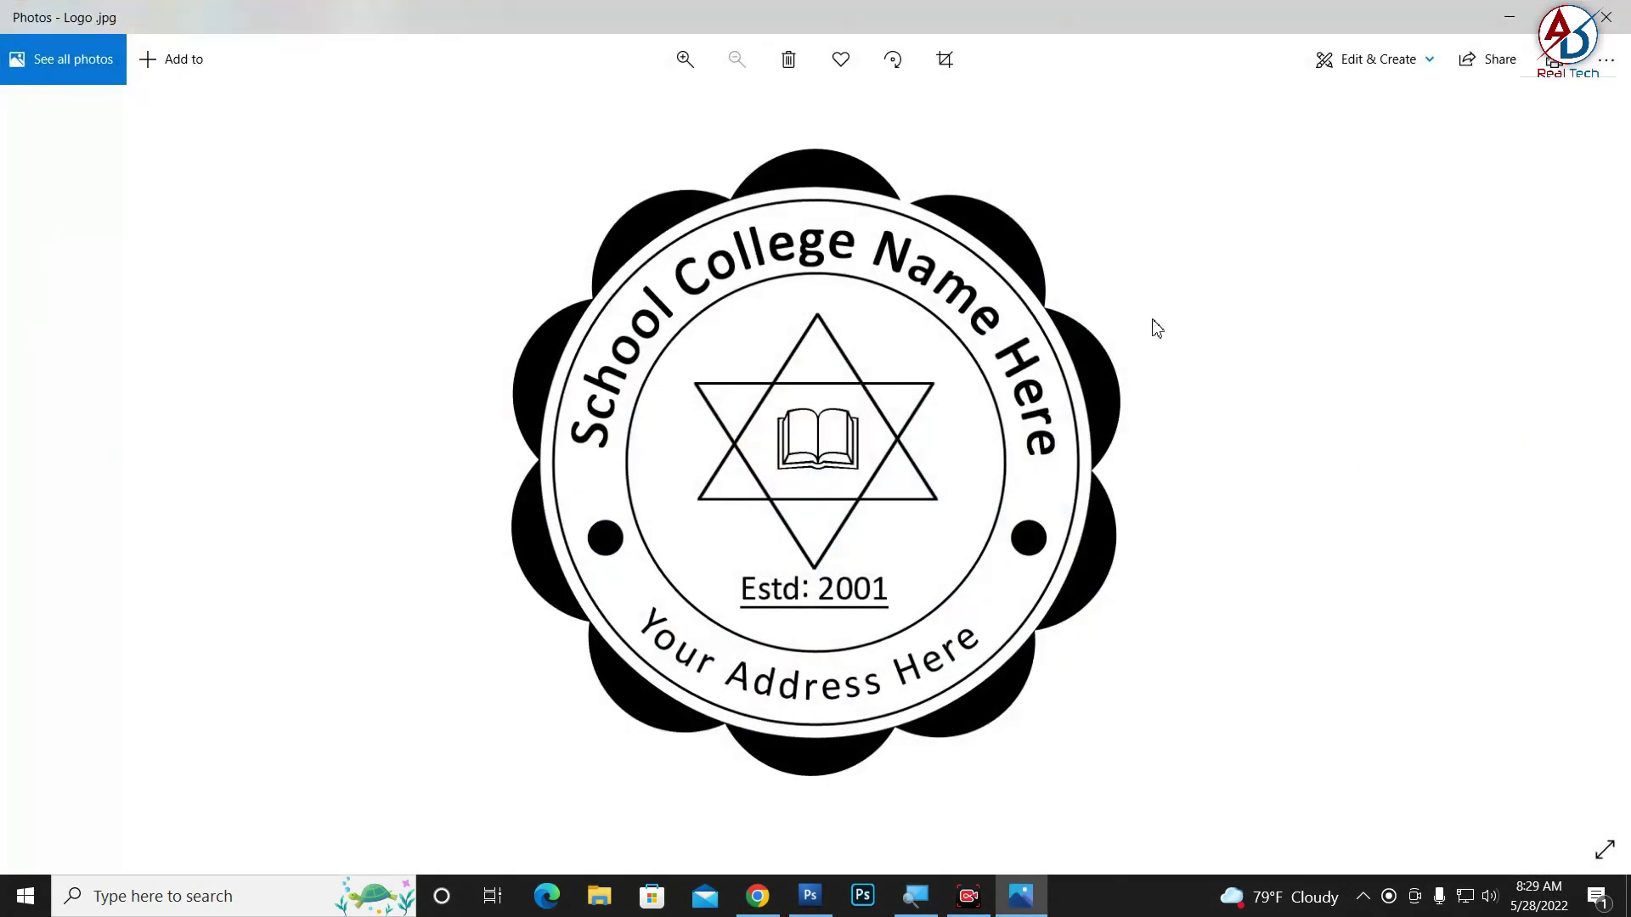